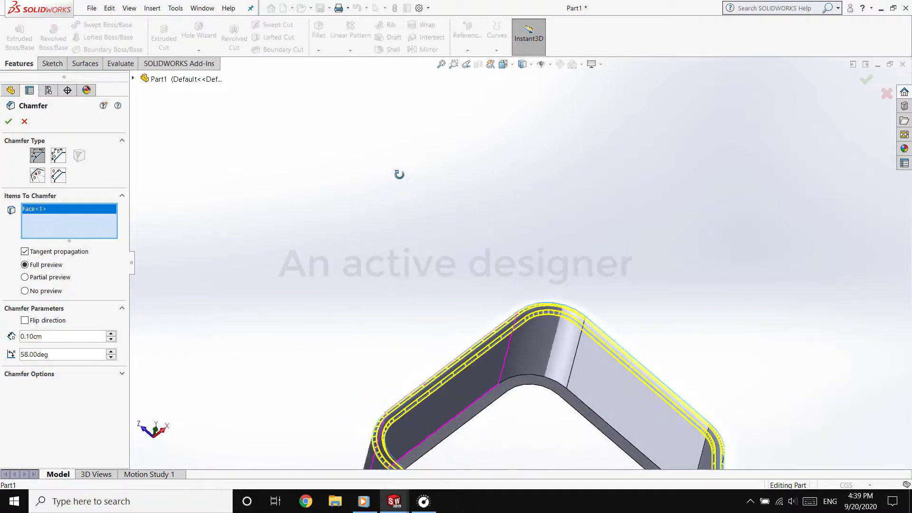
# Add the opposite rim face to the chamfer and apply it at 0.10 cm and 58 degrees
pyautogui.click(473, 392)
pyautogui.moveTo(539, 253); pyautogui.dragTo(536, 483, button='middle')
pyautogui.press('f')
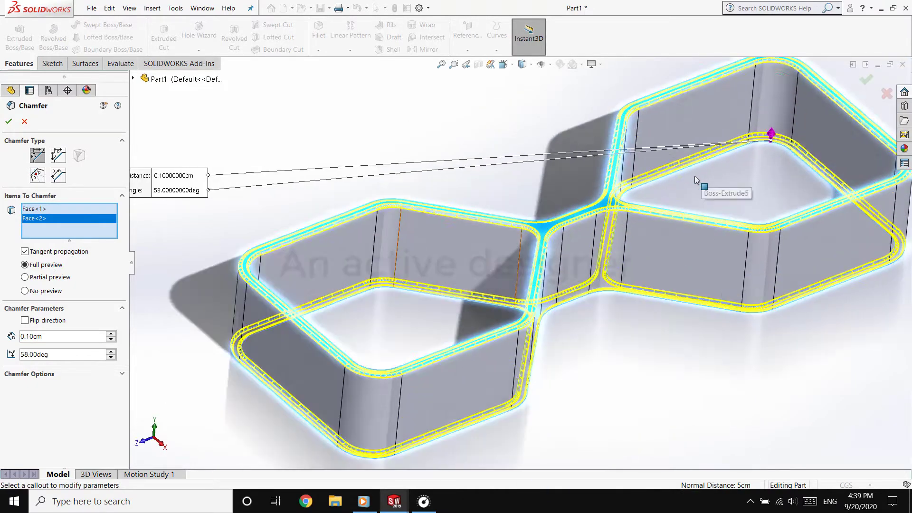
pyautogui.click(8, 123)
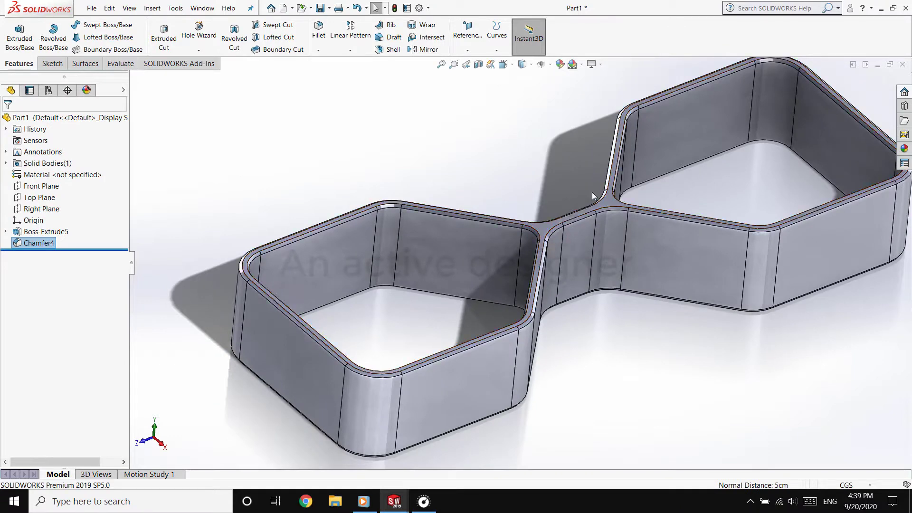
# Create a reference plane through three inner corner vertices along the chamfered rim of the upper compartment
pyautogui.hotkey('ctrl', '5')
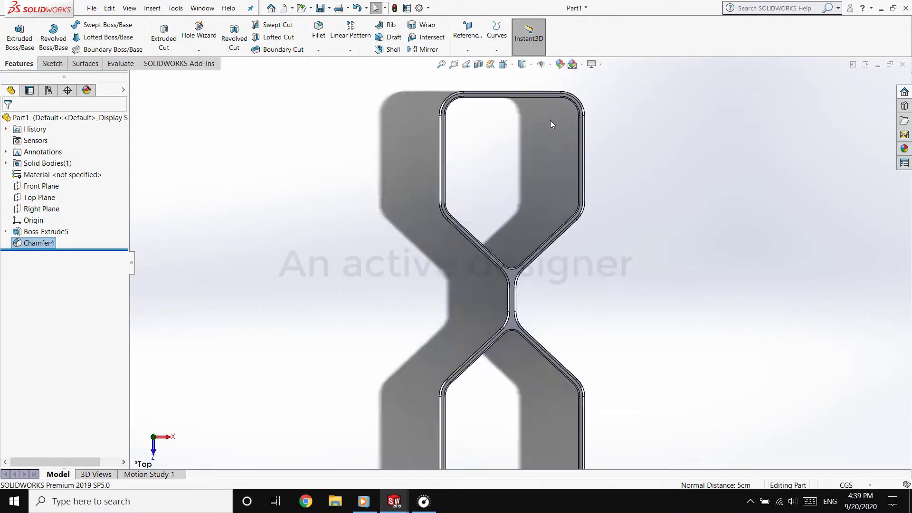
pyautogui.scroll(-3, 551, 125)
pyautogui.click(468, 49)
pyautogui.click(478, 66)
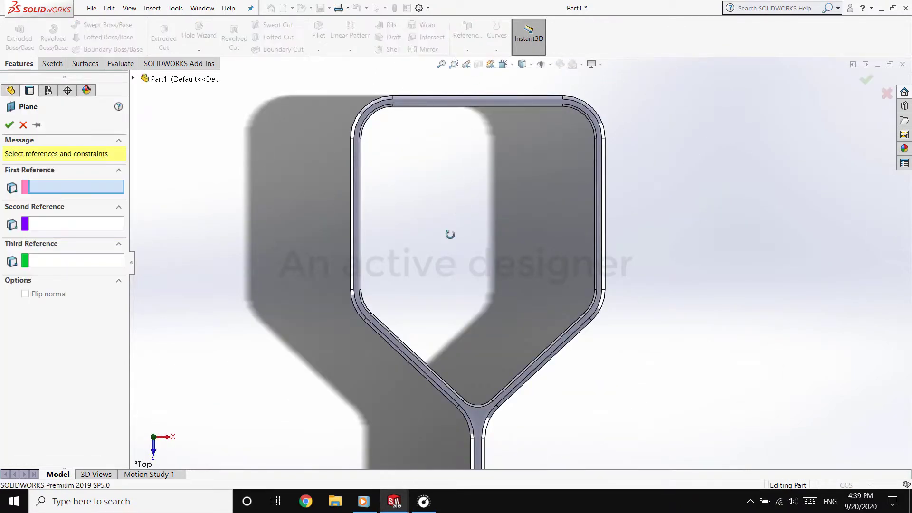
pyautogui.moveTo(450, 234); pyautogui.dragTo(568, 168, button='middle')
pyautogui.scroll(-5, 541, 240)
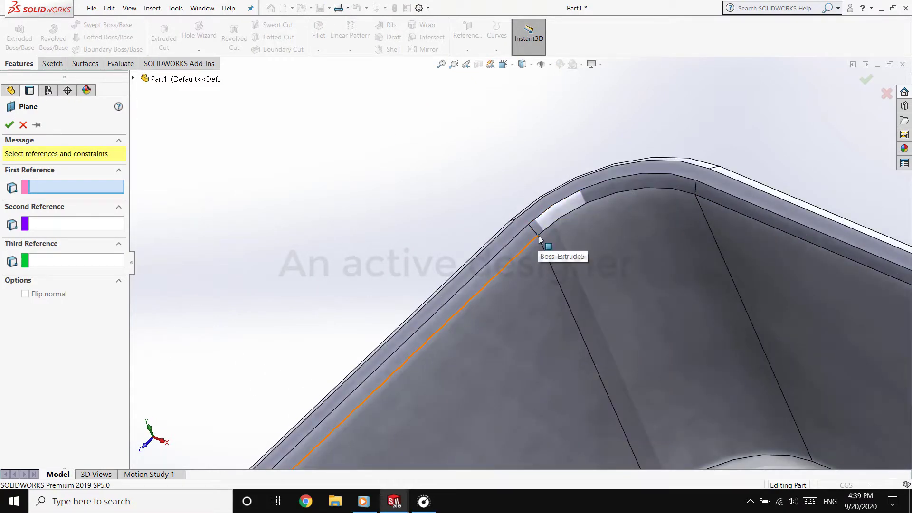
pyautogui.scroll(-5, 499, 289)
pyautogui.click(500, 290)
pyautogui.scroll(8, 527, 300)
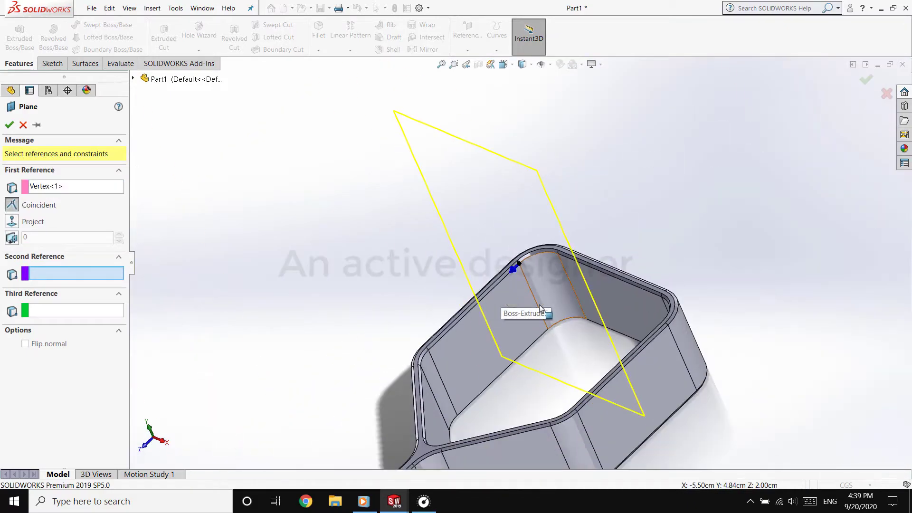
pyautogui.moveTo(540, 309); pyautogui.dragTo(845, 381, button='middle')
pyautogui.scroll(-10, 756, 318)
pyautogui.click(589, 223)
pyautogui.scroll(7, 570, 250)
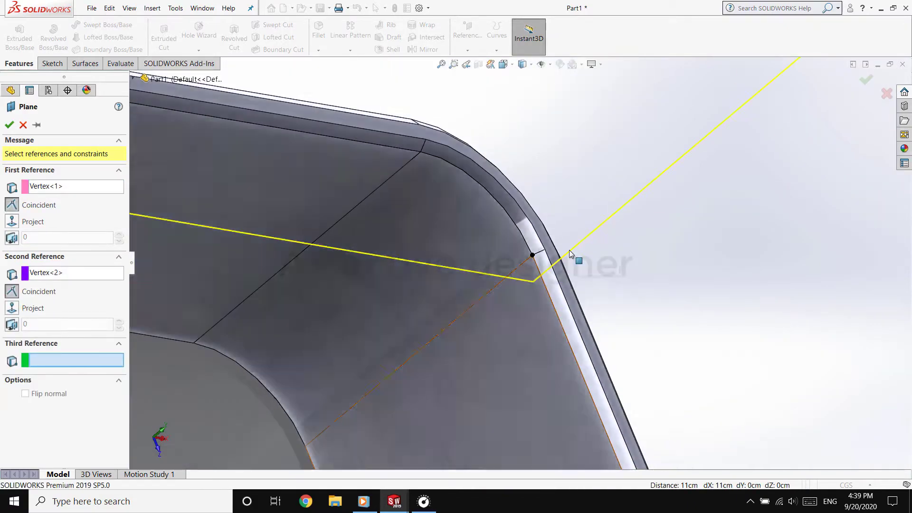
pyautogui.scroll(5, 570, 250)
pyautogui.scroll(-12, 533, 257)
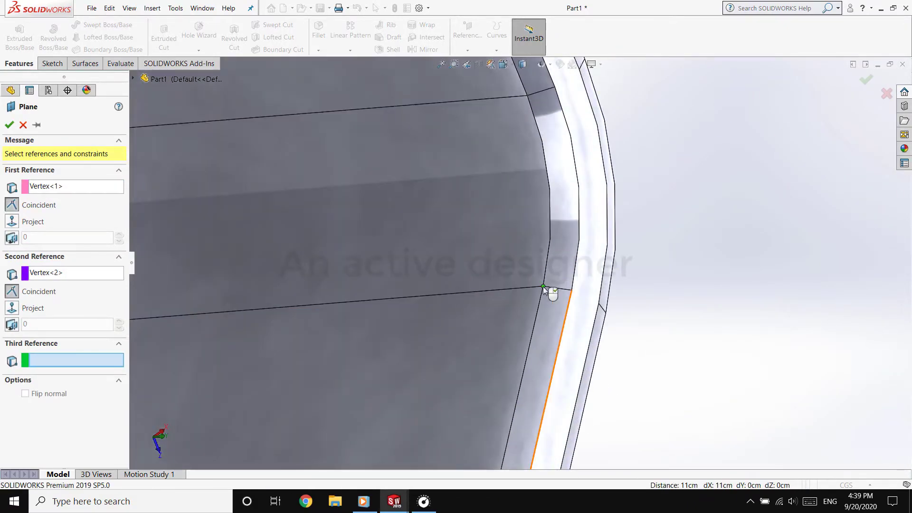
pyautogui.click(543, 287)
pyautogui.scroll(10, 501, 296)
pyautogui.press('Return')
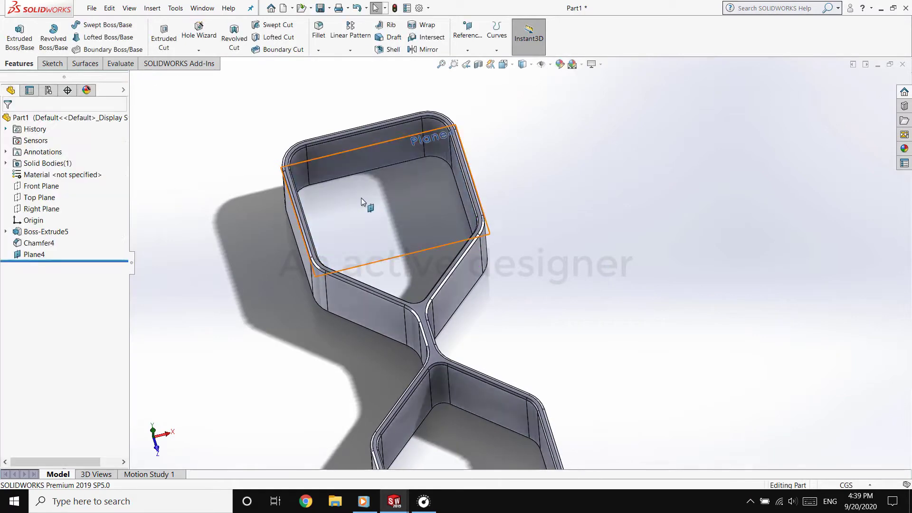
# Start a sketch on the new reference plane, viewed straight on
pyautogui.click(361, 198)
pyautogui.click(434, 182)
pyautogui.click(583, 151)
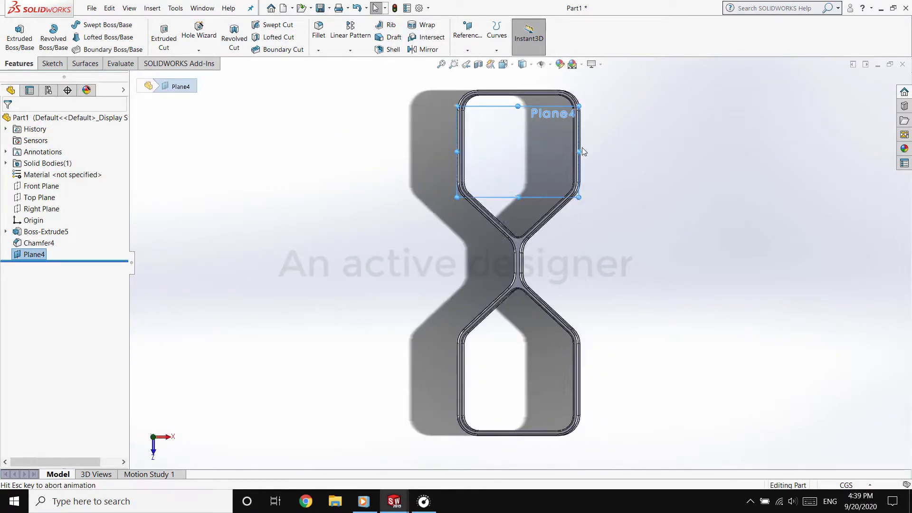
pyautogui.click(47, 65)
pyautogui.click(15, 36)
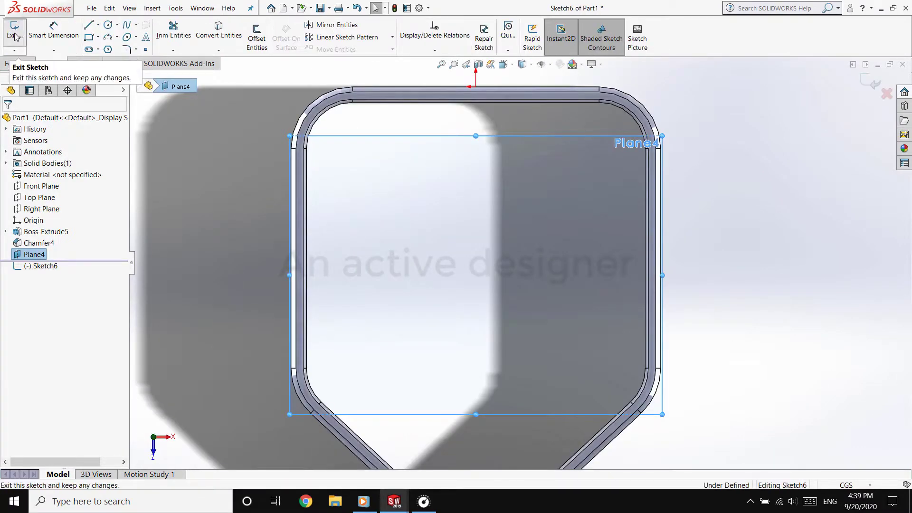
# Convert the complete loop of inner rim edges of the upper compartment into sketch entities
pyautogui.click(334, 114)
pyautogui.keyDown('ctrl'); pyautogui.click(372, 101); pyautogui.keyUp('ctrl')
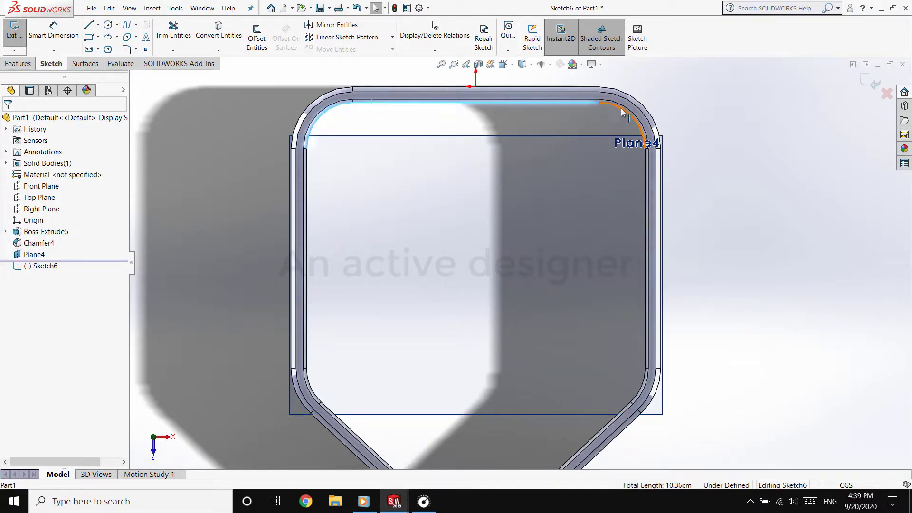
pyautogui.keyDown('ctrl'); pyautogui.click(623, 113); pyautogui.keyUp('ctrl')
pyautogui.keyDown('ctrl'); pyautogui.click(644, 180); pyautogui.keyUp('ctrl')
pyautogui.keyDown('ctrl'); pyautogui.click(643, 378); pyautogui.keyUp('ctrl')
pyautogui.keyDown('ctrl'); pyautogui.click(620, 414); pyautogui.keyUp('ctrl')
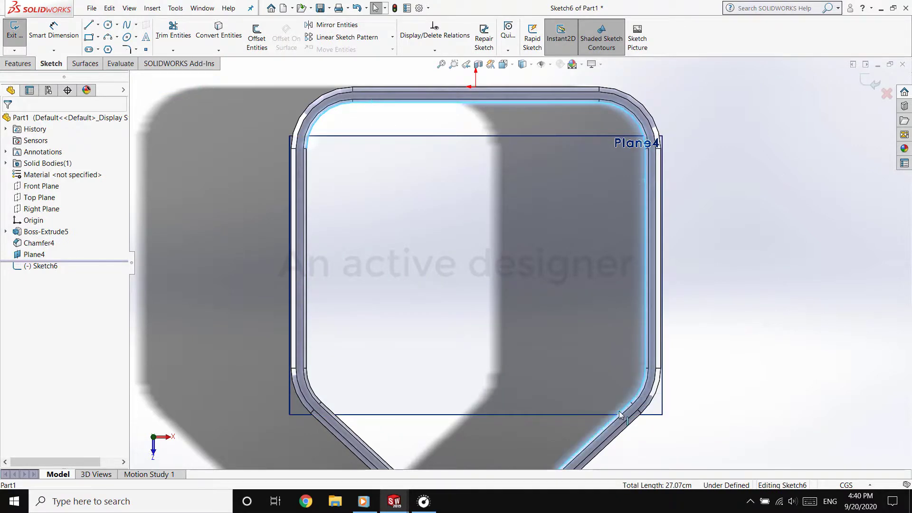
pyautogui.scroll(2, 620, 415)
pyautogui.scroll(-6, 490, 454)
pyautogui.keyDown('ctrl'); pyautogui.click(530, 367); pyautogui.keyUp('ctrl')
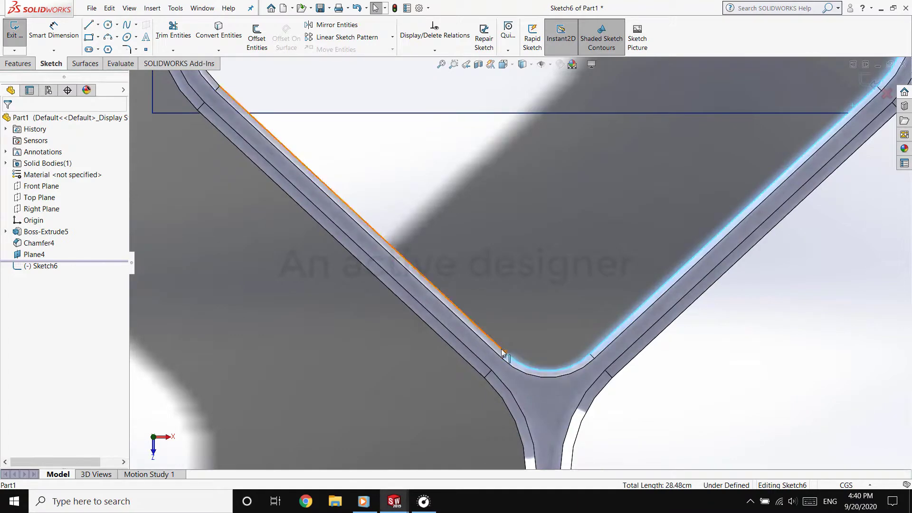
pyautogui.keyDown('ctrl'); pyautogui.click(502, 353); pyautogui.keyUp('ctrl')
pyautogui.scroll(3, 345, 162)
pyautogui.scroll(-5, 387, 275)
pyautogui.keyDown('ctrl'); pyautogui.click(384, 238); pyautogui.keyUp('ctrl')
pyautogui.scroll(4, 418, 221)
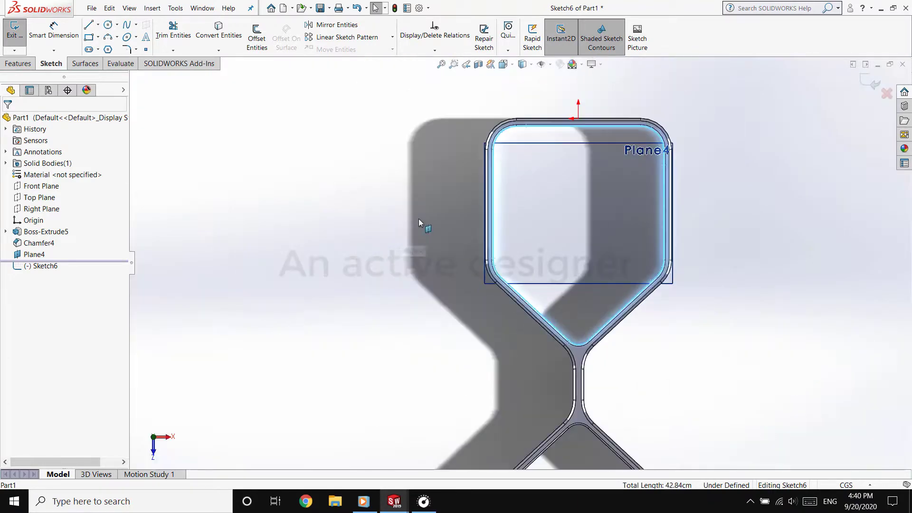
pyautogui.scroll(-4, 746, 262)
pyautogui.scroll(4, 597, 397)
pyautogui.scroll(-2, 554, 306)
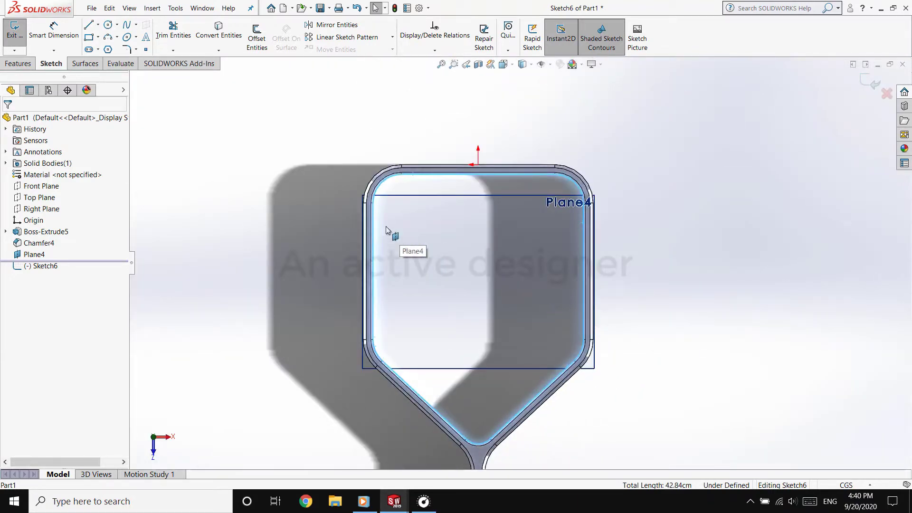
pyautogui.click(219, 31)
# Extrude the converted profile 0.1 cm to close the compartment, and hide the reference plane
pyautogui.click(18, 63)
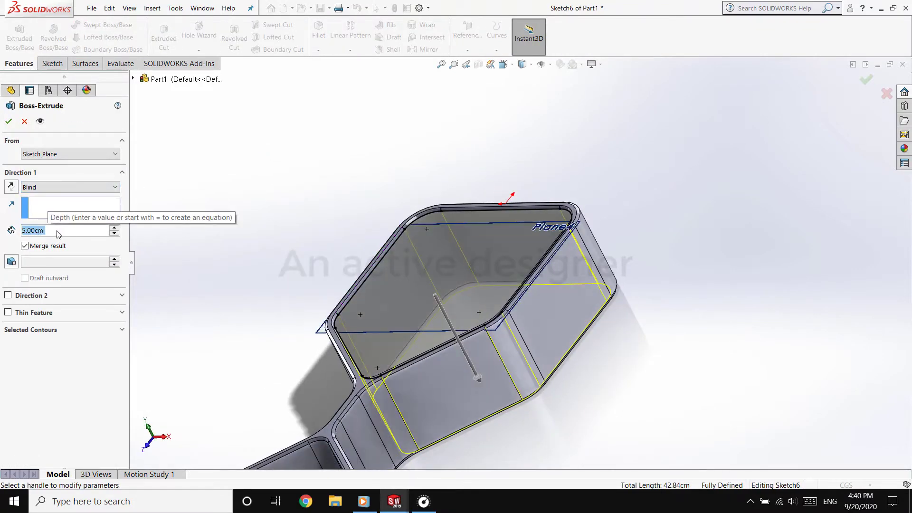
pyautogui.write('0.1')
pyautogui.press('Return')
pyautogui.click(9, 121)
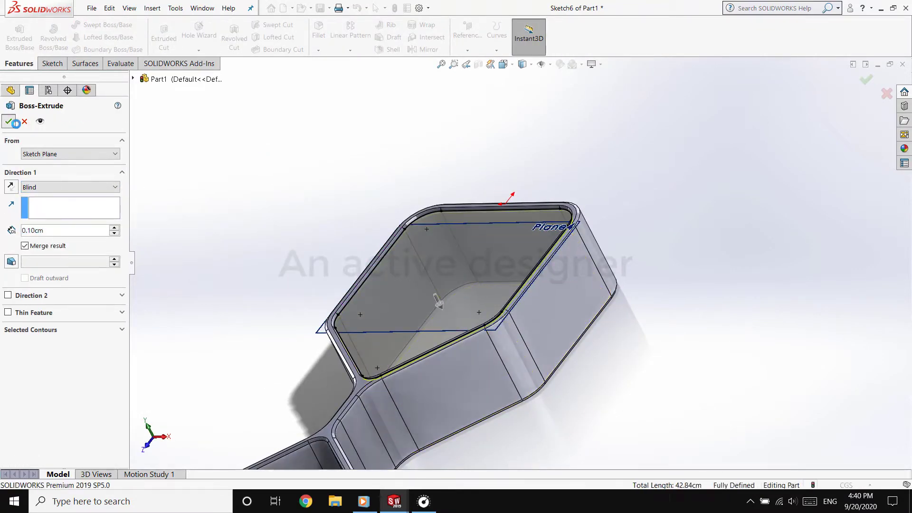
pyautogui.click(316, 335)
pyautogui.click(372, 307)
# Start a line sketch on the flat face of the new closing panel, viewed straight on
pyautogui.moveTo(329, 323); pyautogui.dragTo(333, 265, button='middle')
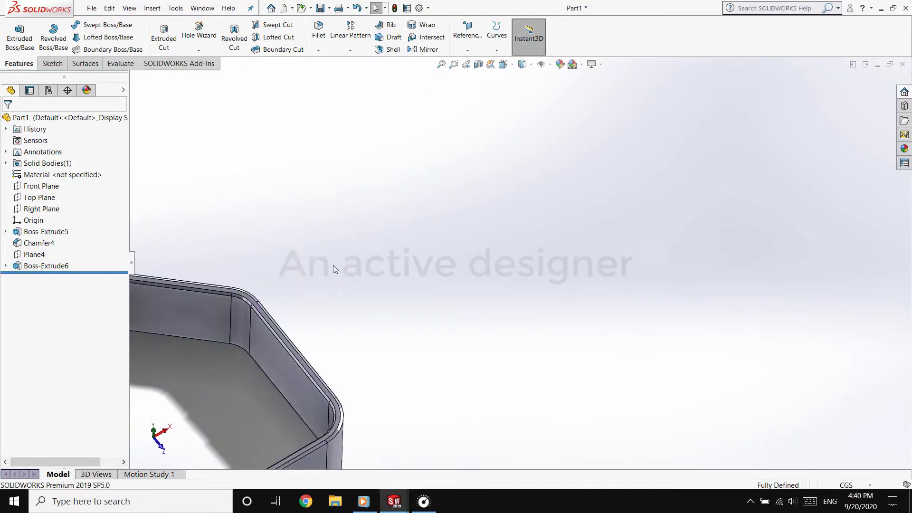
pyautogui.scroll(5, 271, 235)
pyautogui.scroll(-3, 409, 226)
pyautogui.moveTo(409, 226); pyautogui.dragTo(426, 226, button='middle')
pyautogui.click(426, 226)
pyautogui.click(511, 204)
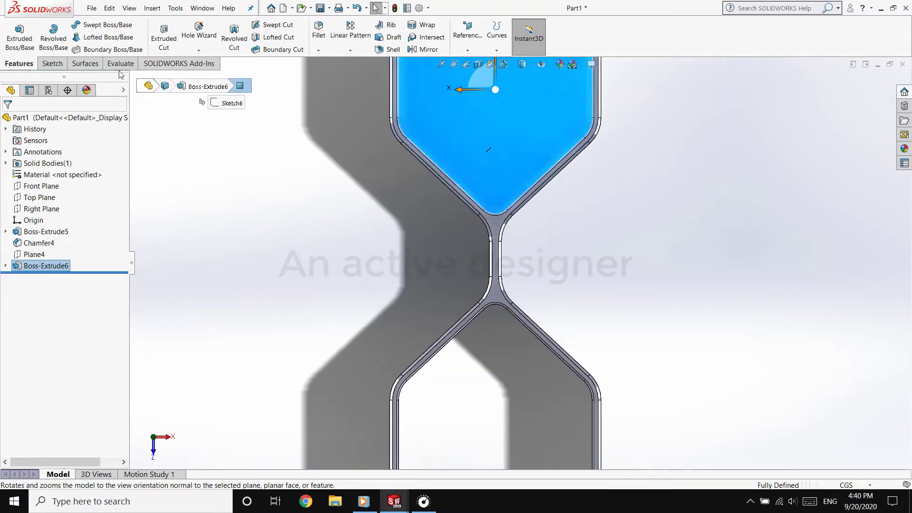
pyautogui.press('l')
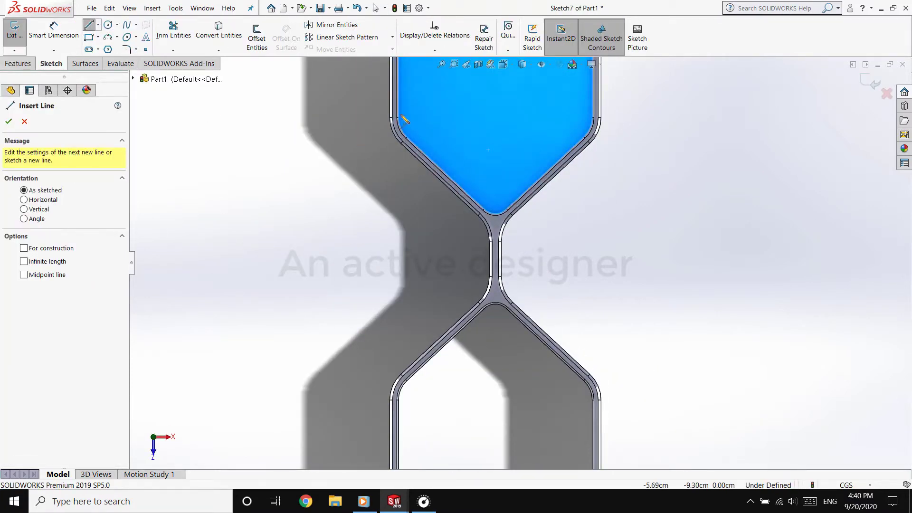
# Draw a vertical line about 16.03 cm long between the left-side rim vertices of the two compartments, spanning the narrow waist
pyautogui.scroll(-8, 402, 111)
pyautogui.click(352, 238)
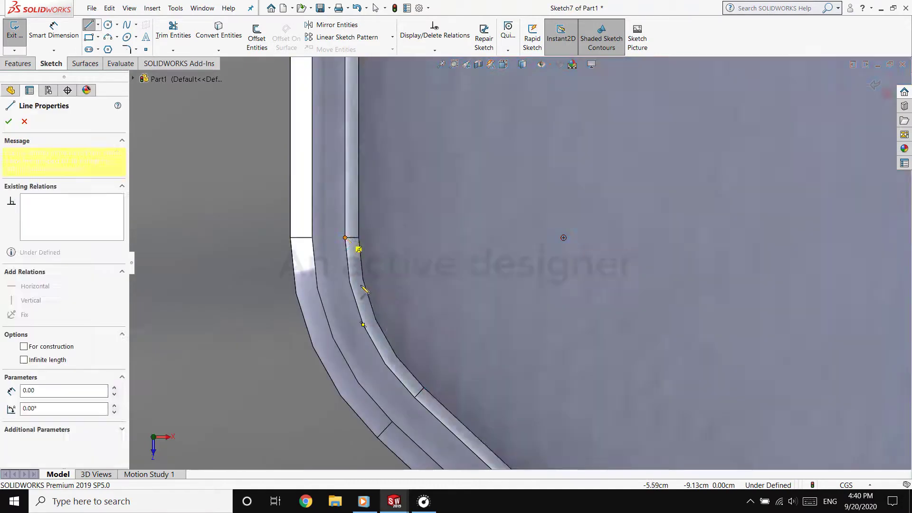
pyautogui.scroll(11, 520, 264)
pyautogui.scroll(-5, 511, 340)
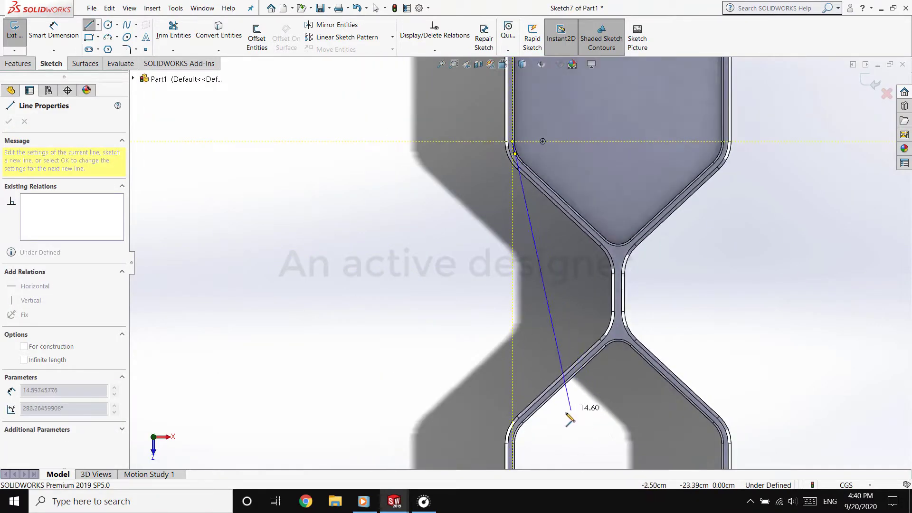
pyautogui.scroll(-6, 529, 442)
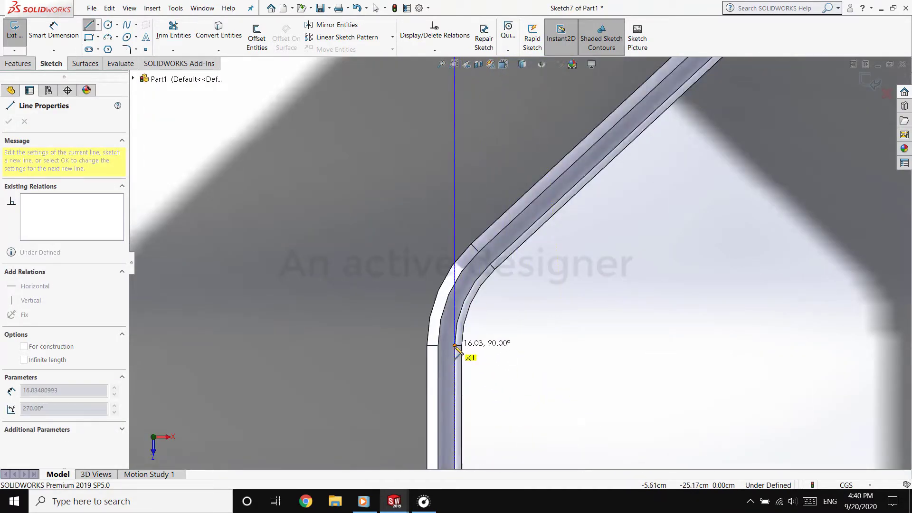
pyautogui.click(457, 351)
pyautogui.scroll(10, 513, 273)
pyautogui.rightClick(576, 230)
pyautogui.click(597, 271)
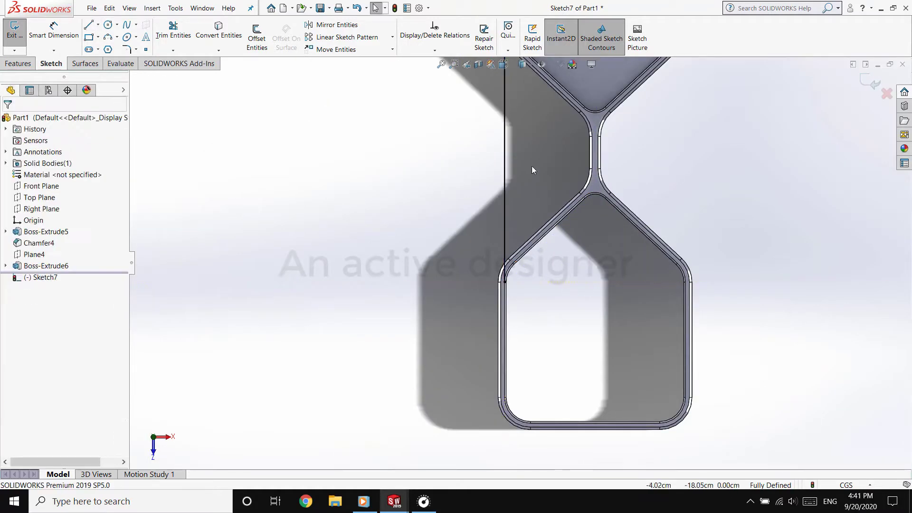
# Convert the frame's outer edges along the left side of the waist into sketch entities
pyautogui.scroll(-10, 527, 175)
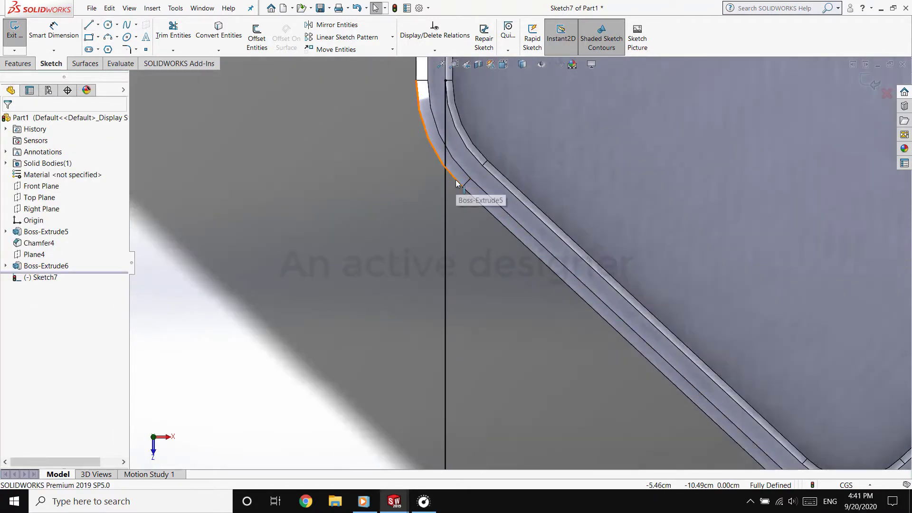
pyautogui.scroll(5, 470, 196)
pyautogui.scroll(-4, 541, 240)
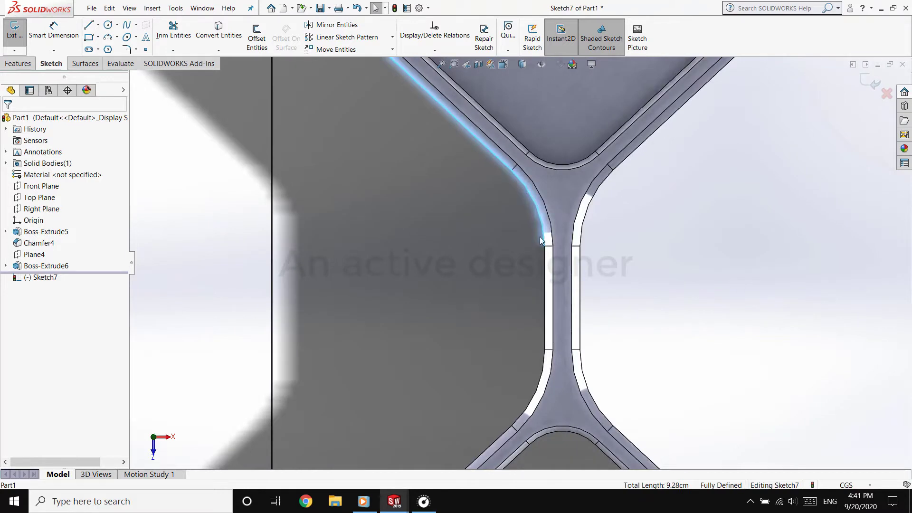
pyautogui.scroll(-4, 451, 359)
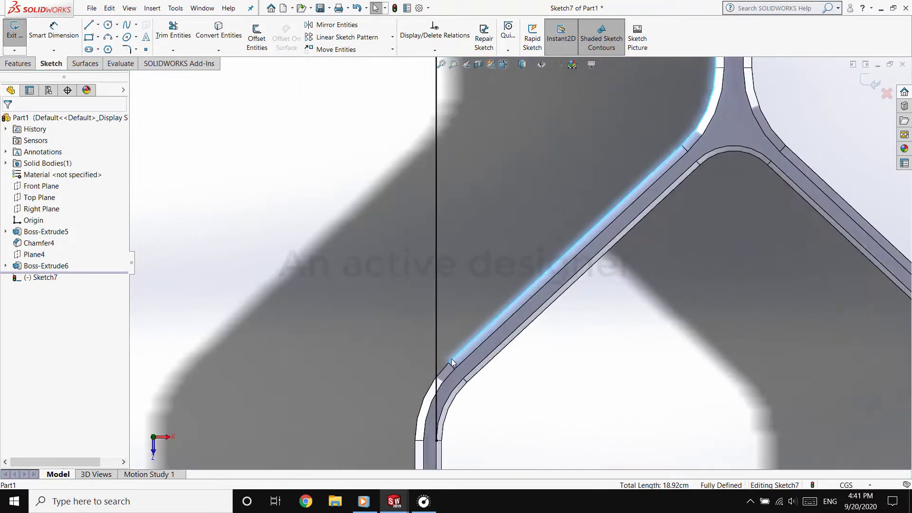
# Trim the excess line and arc ends at both corners to leave one closed profile beside the waist
pyautogui.click(173, 29)
pyautogui.scroll(5, 400, 341)
pyautogui.scroll(-4, 452, 181)
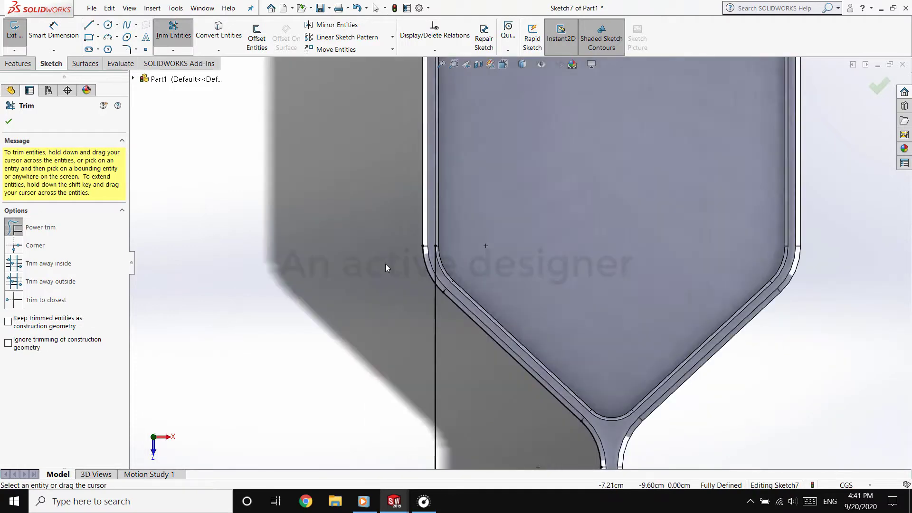
pyautogui.scroll(6, 447, 328)
pyautogui.scroll(-7, 480, 337)
pyautogui.moveTo(410, 292); pyautogui.dragTo(382, 281)
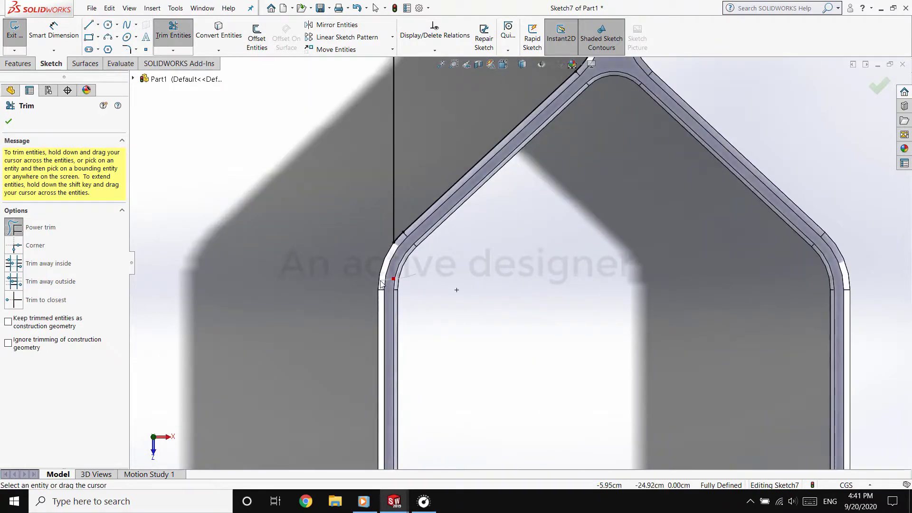
pyautogui.scroll(7, 456, 219)
pyautogui.scroll(-4, 522, 164)
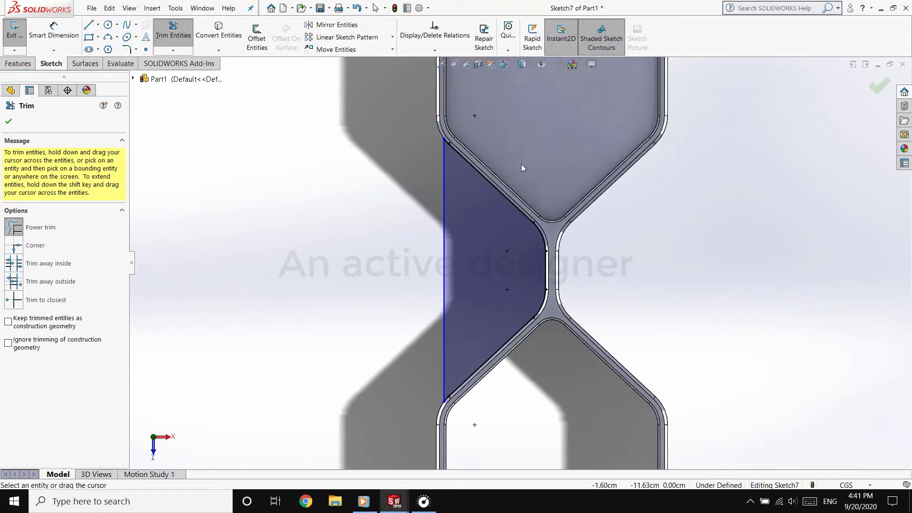
# Extrude the closed profile beside the waist as a merged boss with a blind depth of 0.5 cm
pyautogui.click(18, 63)
pyautogui.click(19, 35)
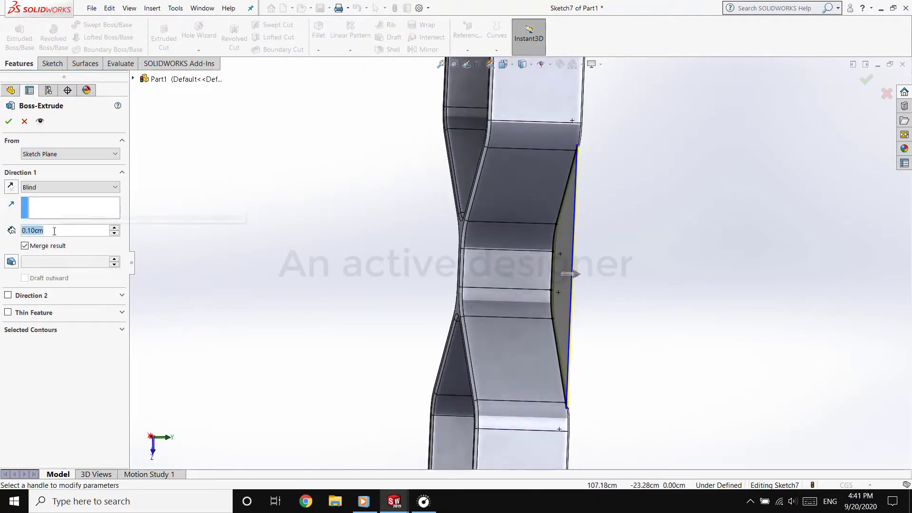
pyautogui.write('2')
pyautogui.press('Return')
pyautogui.write('0.5')
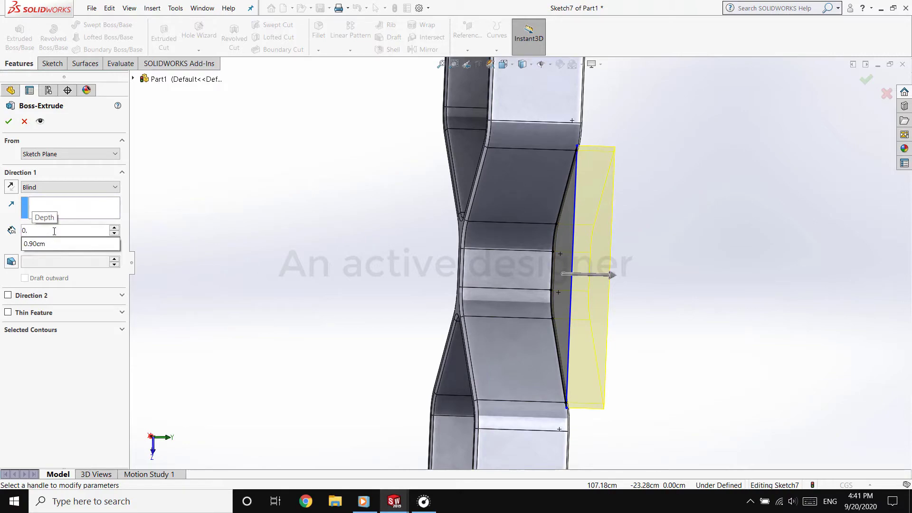
pyautogui.press('Return')
pyautogui.moveTo(173, 242); pyautogui.dragTo(264, 190, button='middle')
pyautogui.press('Return')
# Mirror the side panel extrusion beside the waist across the Right Plane
pyautogui.click(46, 211)
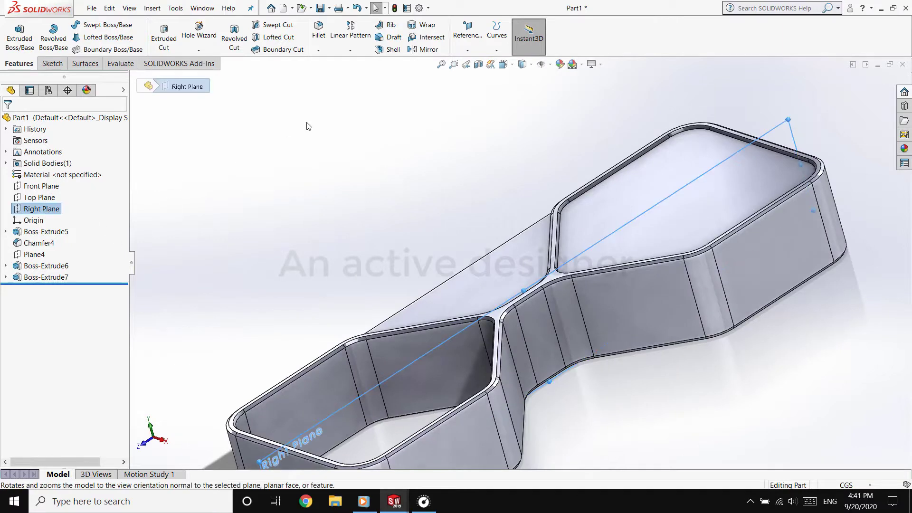
pyautogui.click(430, 49)
pyautogui.click(473, 277)
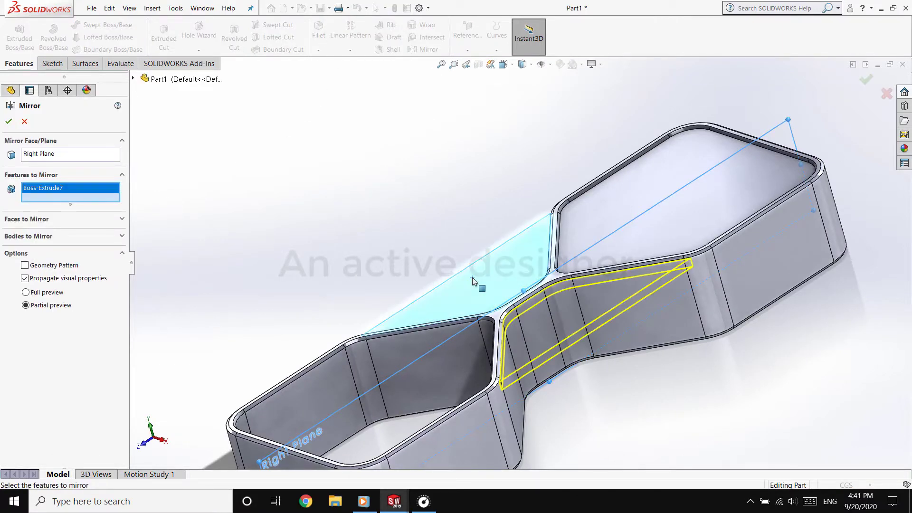
pyautogui.press('Return')
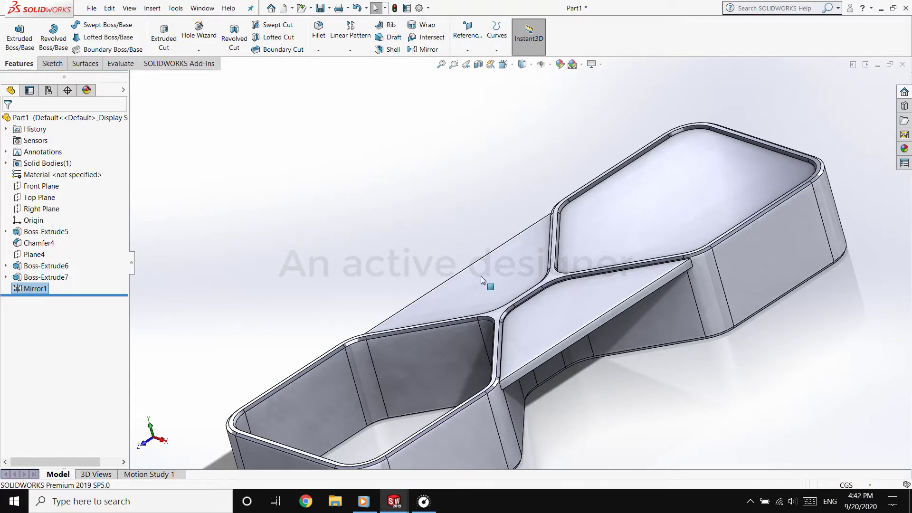
# Start a new sketch on the top face of the panel closing the compartment, viewed normal to it
pyautogui.moveTo(481, 280); pyautogui.dragTo(643, 212, button='middle')
pyautogui.click(643, 212)
pyautogui.click(731, 180)
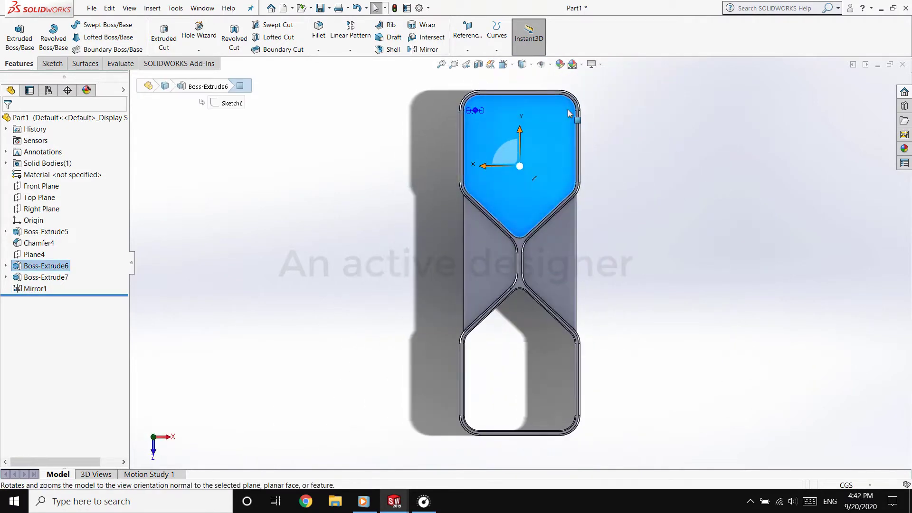
pyautogui.click(52, 64)
pyautogui.click(14, 31)
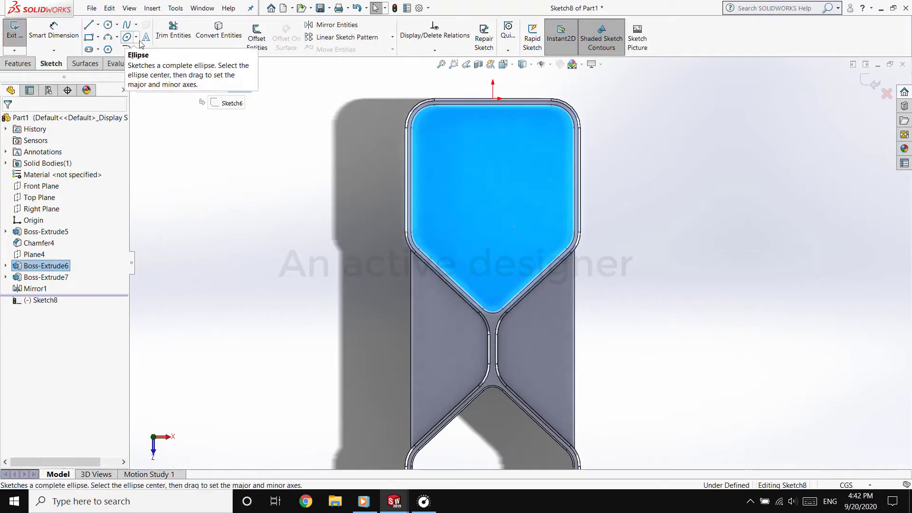
pyautogui.click(147, 38)
pyautogui.click(25, 122)
# Draw a vertical midpoint construction line about 5.41 cm long, centred across the closed compartment's panel
pyautogui.click(97, 24)
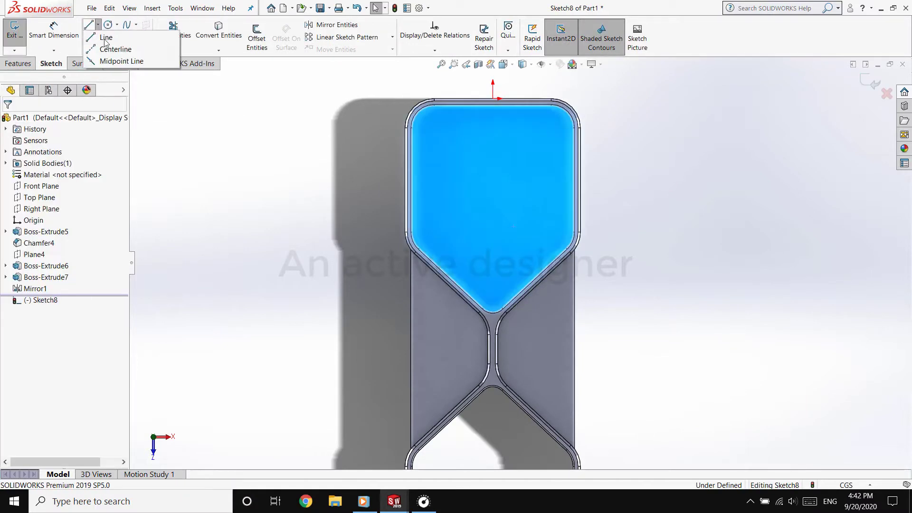
pyautogui.click(114, 49)
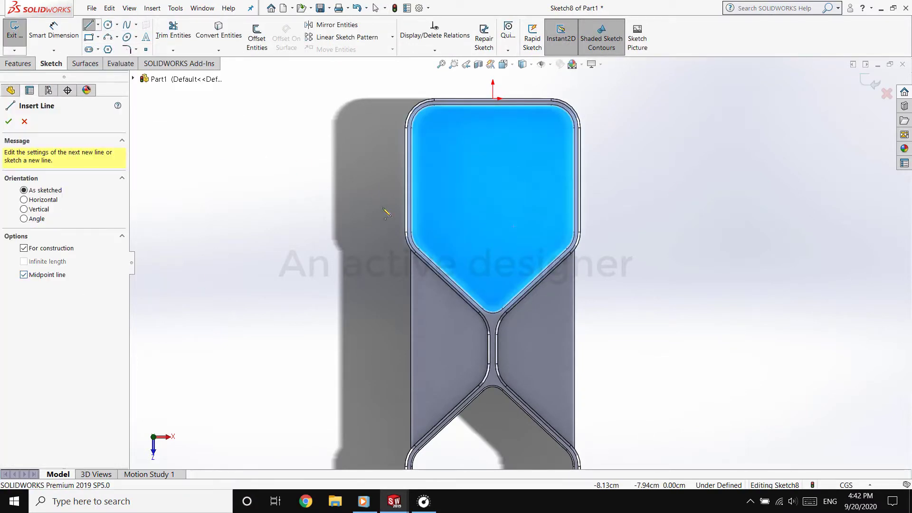
pyautogui.click(493, 180)
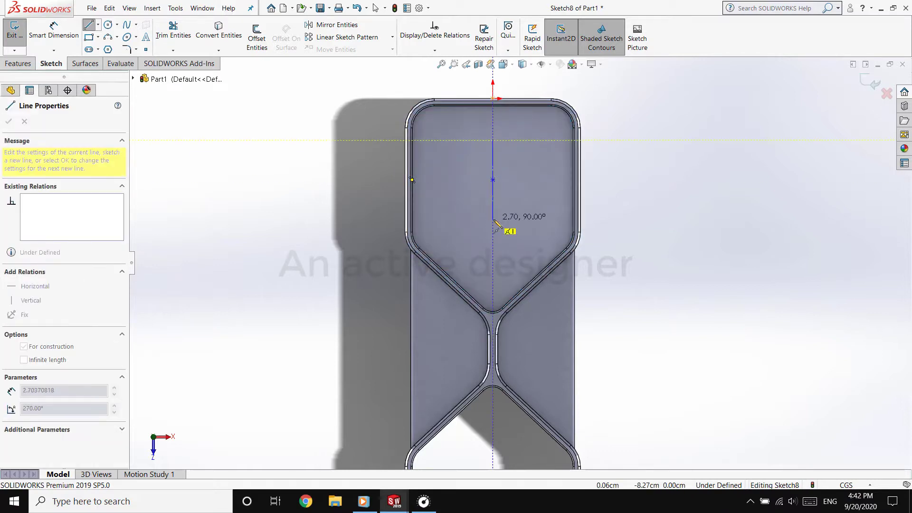
pyautogui.click(493, 219)
pyautogui.rightClick(471, 212)
pyautogui.click(479, 217)
# Add the sketch text "RTX 3080" along the vertical construction line
pyautogui.click(147, 39)
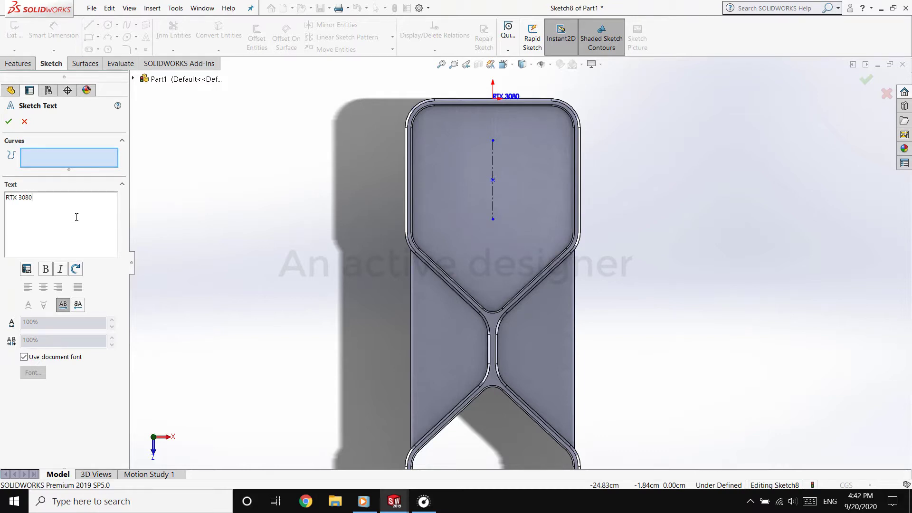
pyautogui.click(493, 200)
pyautogui.scroll(-4, 504, 142)
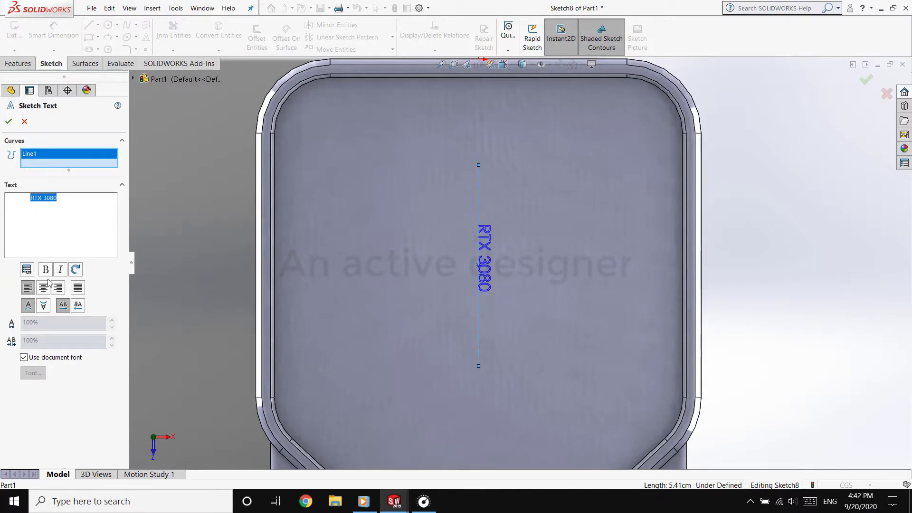
# Override the document font for the sketch text and set its height to 48 points
pyautogui.click(23, 360)
pyautogui.click(29, 373)
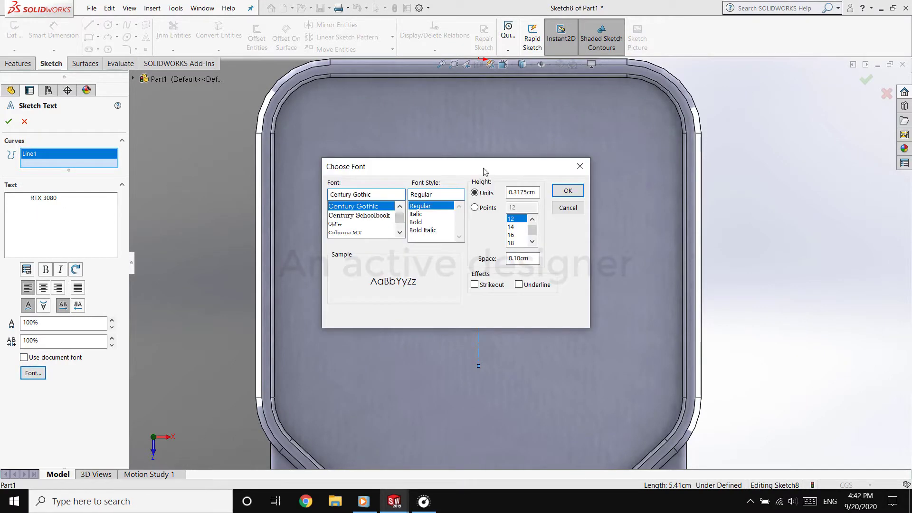
pyautogui.moveTo(483, 162); pyautogui.dragTo(236, 244)
pyautogui.click(238, 285)
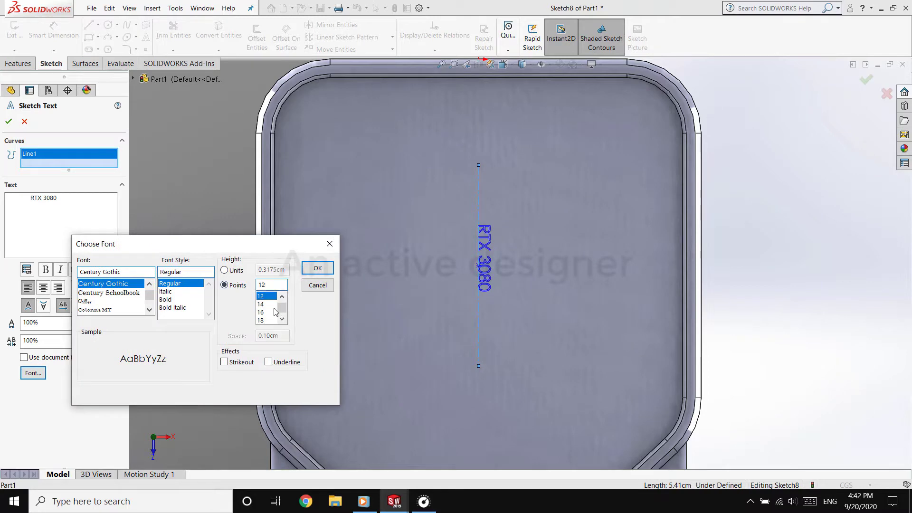
pyautogui.click(269, 312)
pyautogui.click(318, 268)
pyautogui.scroll(5, 532, 261)
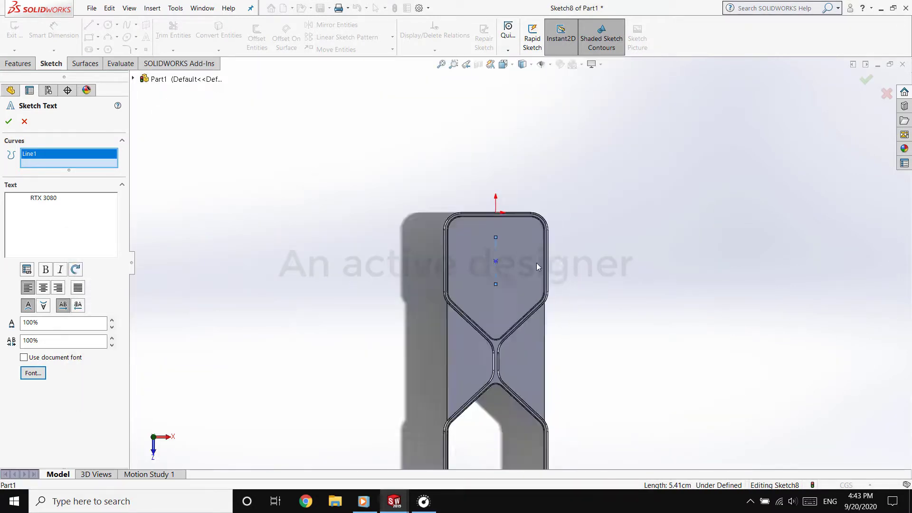
pyautogui.scroll(-5, 499, 261)
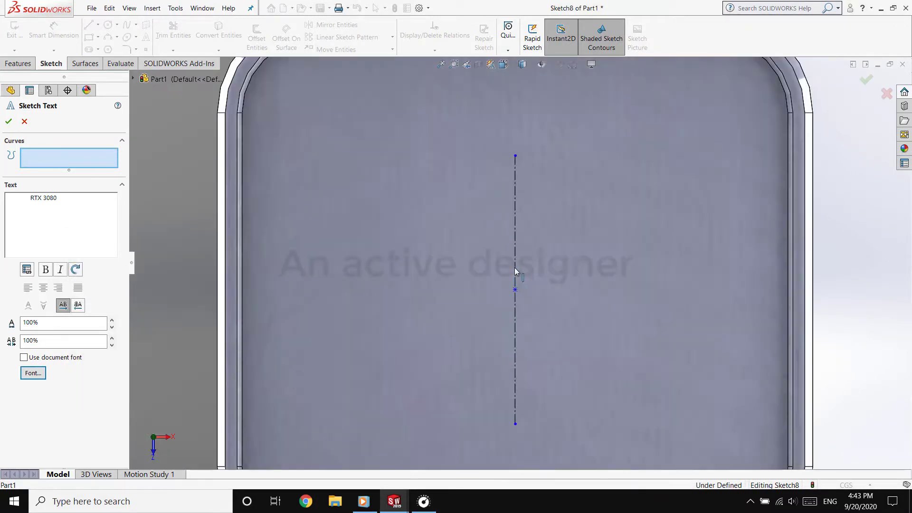
# Reattach the text to the construction line and set its font height to 28 points
pyautogui.click(32, 377)
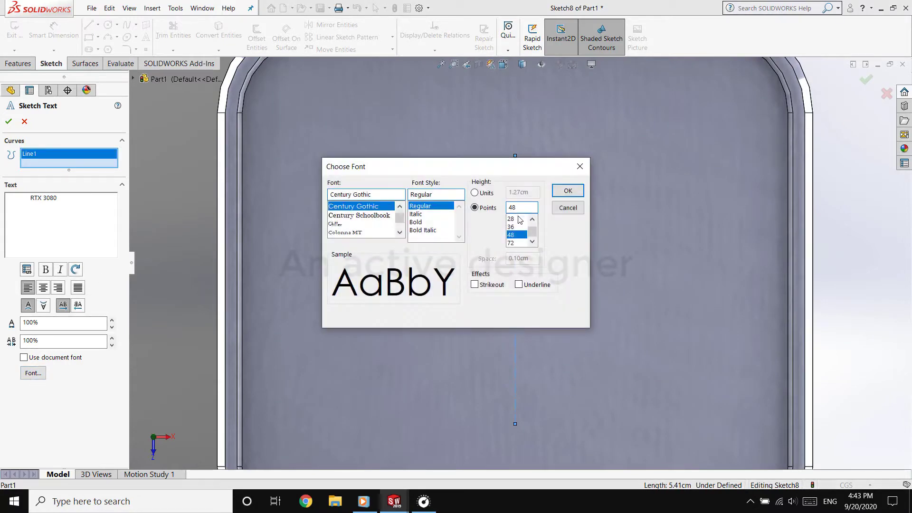
pyautogui.click(518, 218)
pyautogui.click(568, 194)
pyautogui.scroll(5, 527, 314)
pyautogui.scroll(2, 526, 311)
pyautogui.scroll(-6, 526, 312)
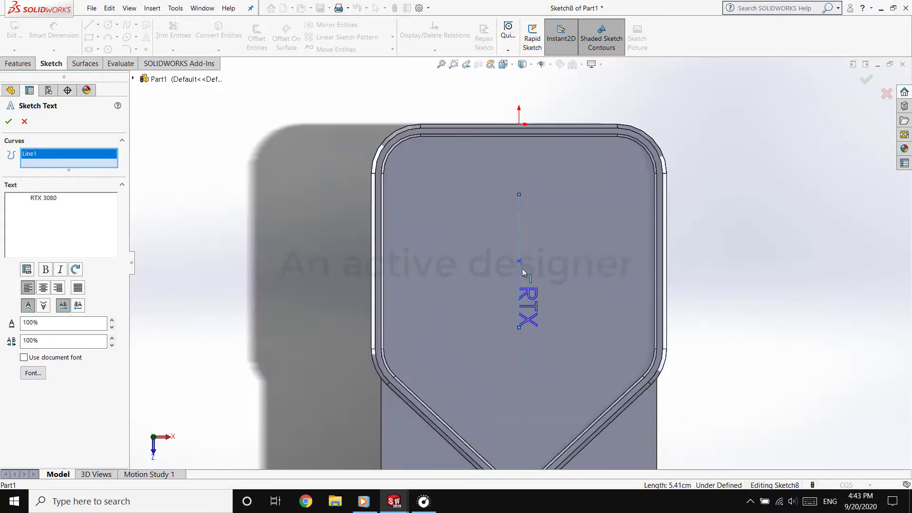
# Remove the leading spaces before "RTX 3080", make the text bold and accept it
pyautogui.press('BackSpace')
pyautogui.press('BackSpace')
pyautogui.press('BackSpace')
pyautogui.press('BackSpace')
pyautogui.press('BackSpace')
pyautogui.press('BackSpace')
pyautogui.press('BackSpace')
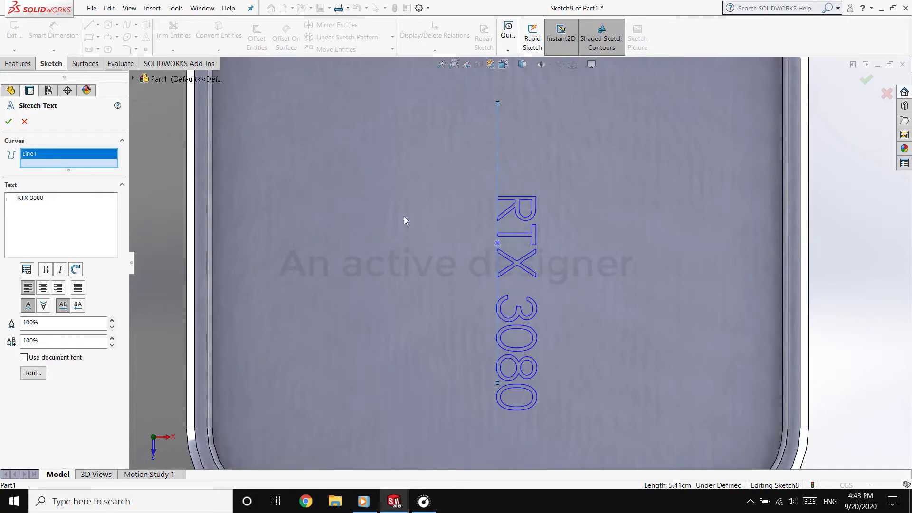
pyautogui.press('Delete')
pyautogui.press('Delete')
pyautogui.press('Delete')
pyautogui.press('Delete')
pyautogui.press('Delete')
pyautogui.press('Delete')
pyautogui.scroll(4, 565, 262)
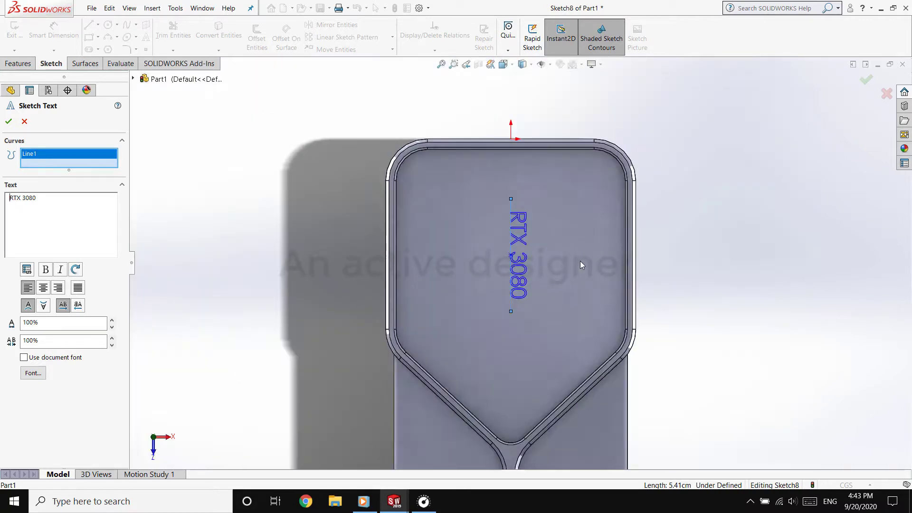
pyautogui.scroll(-2, 570, 266)
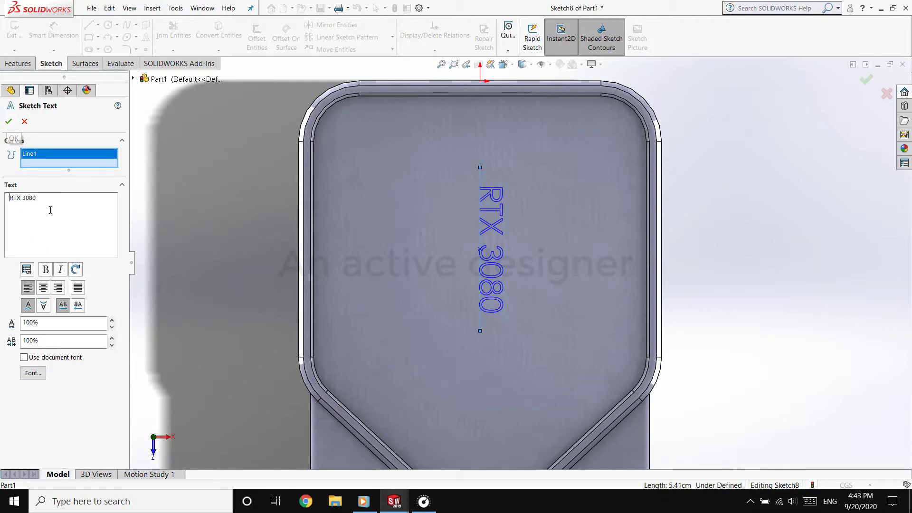
pyautogui.click(45, 270)
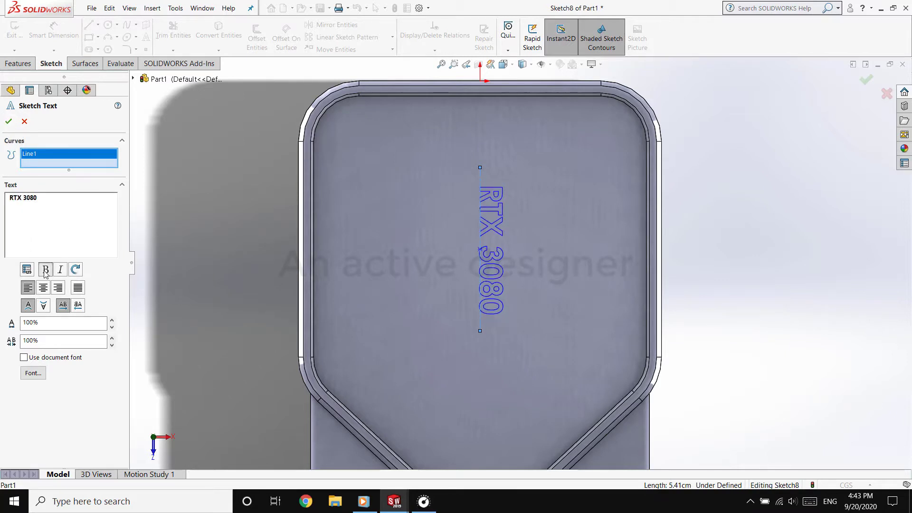
pyautogui.click(9, 121)
# Delete the vertical, midpoint and coincident relations from the text's construction line
pyautogui.click(480, 321)
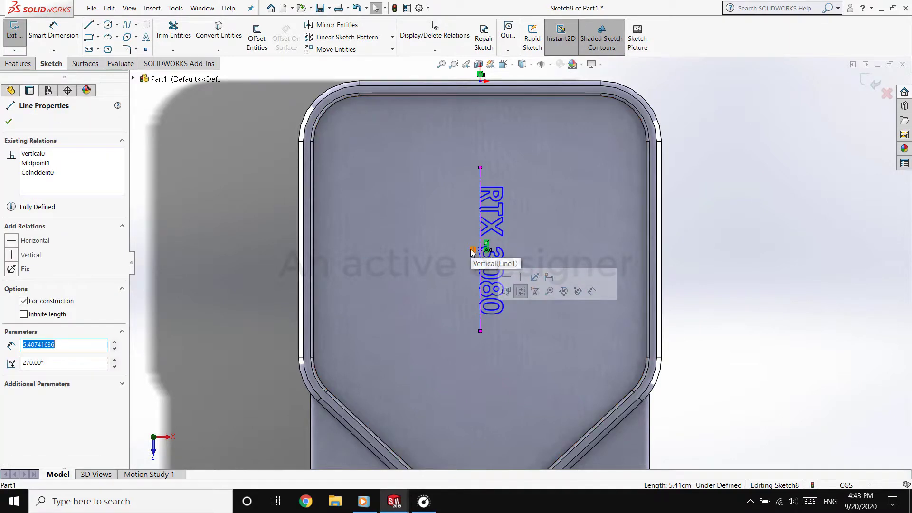
pyautogui.click(471, 249)
pyautogui.press('Delete')
pyautogui.click(480, 238)
pyautogui.click(480, 244)
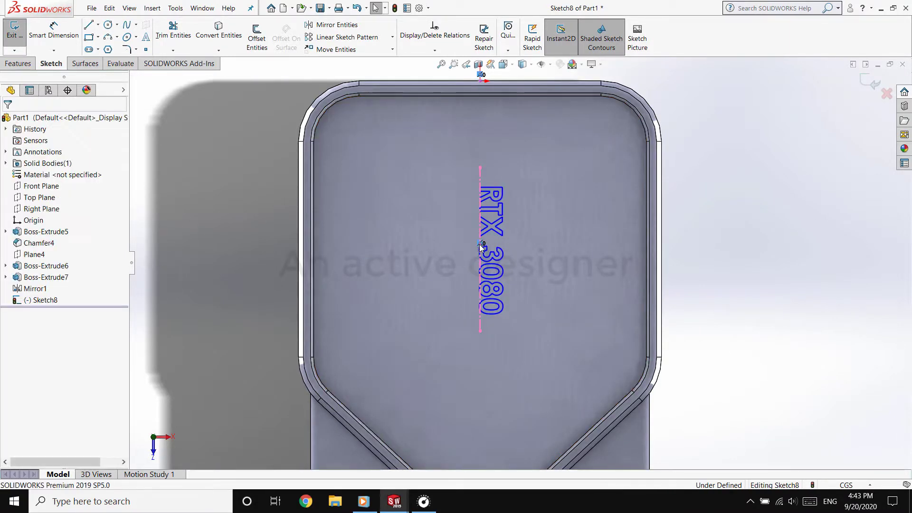
pyautogui.press('Delete')
pyautogui.click(480, 242)
pyautogui.click(481, 254)
pyautogui.press('Delete')
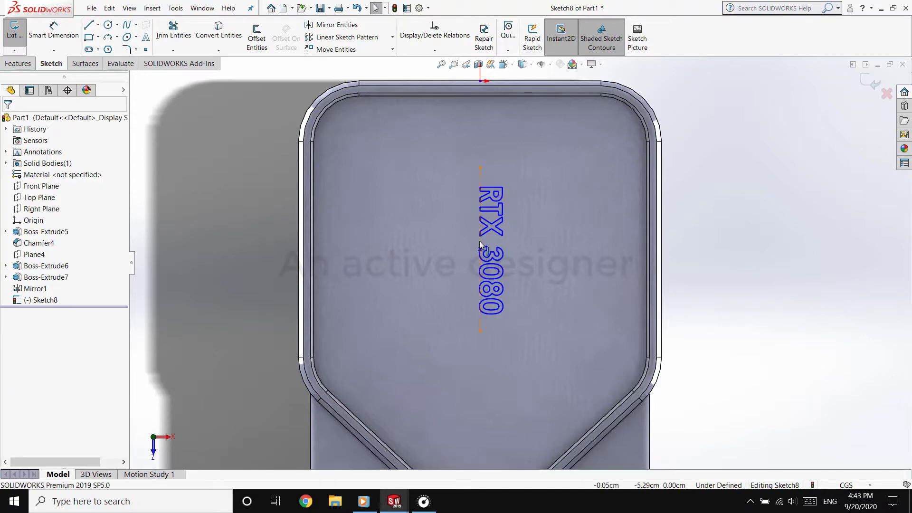
# Shift the construction line slightly left so the lettering is centred on the panel, and check it in Top view
pyautogui.moveTo(480, 241); pyautogui.dragTo(469, 243)
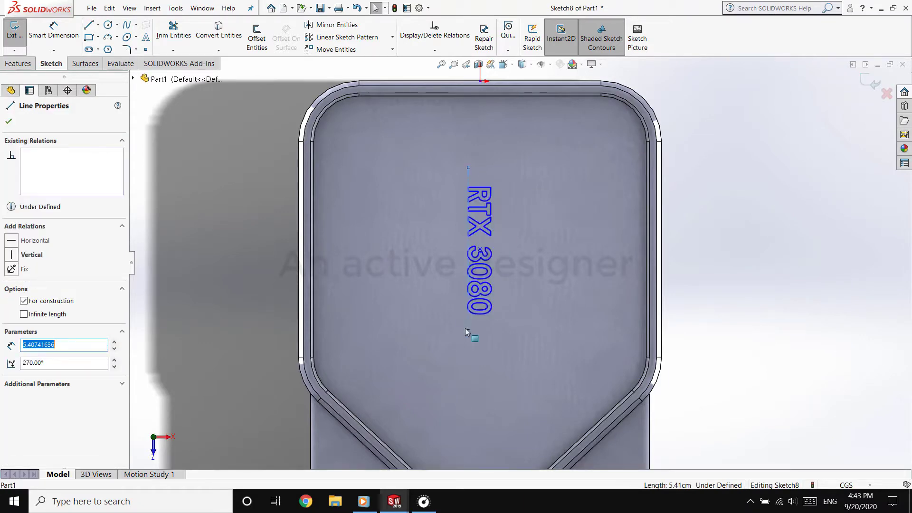
pyautogui.click(509, 65)
pyautogui.click(518, 102)
pyautogui.scroll(-6, 530, 141)
pyautogui.scroll(3, 530, 142)
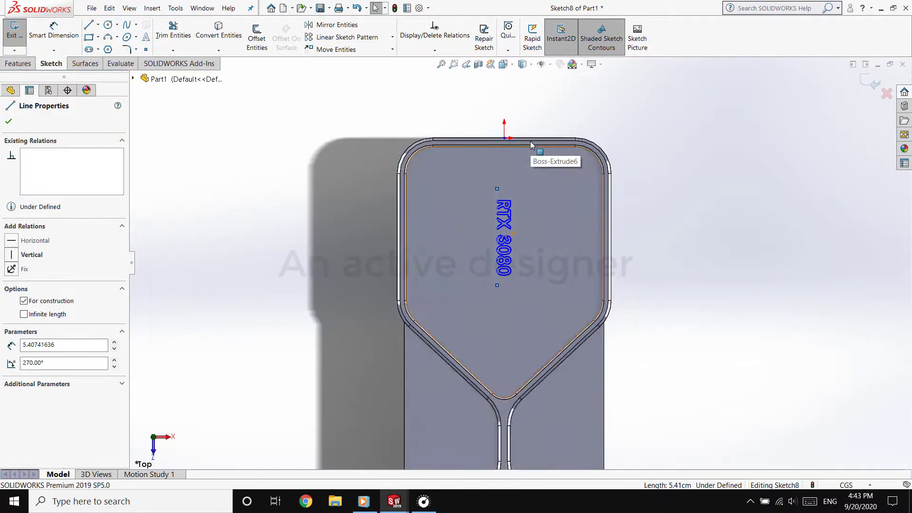
# Exit the sketch and deboss the lettering into the panel face with an analytical Wrap 0.05 cm deep
pyautogui.click(15, 31)
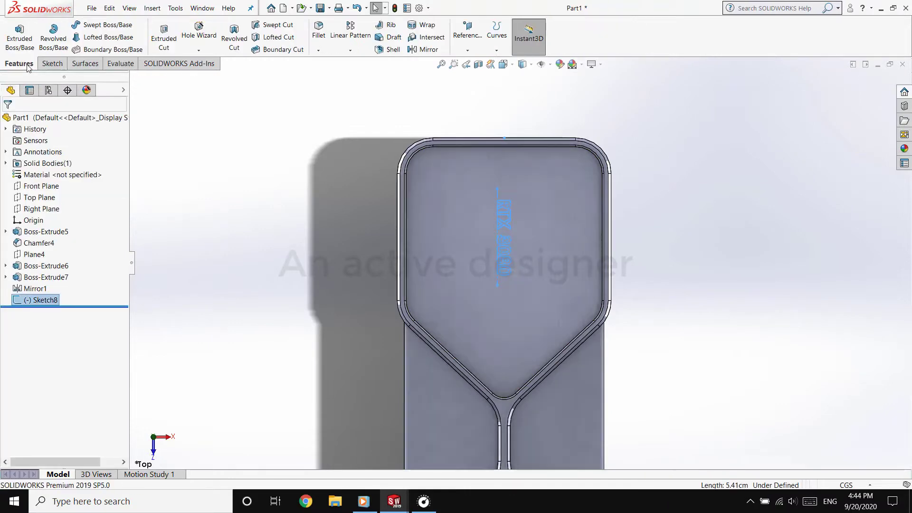
pyautogui.click(438, 28)
pyautogui.click(18, 191)
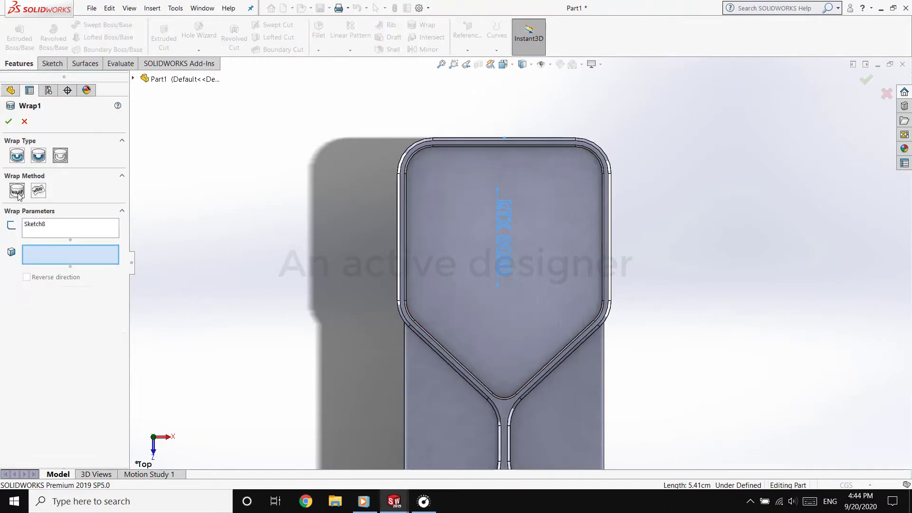
pyautogui.click(37, 157)
pyautogui.click(466, 276)
pyautogui.scroll(-3, 467, 276)
pyautogui.moveTo(540, 222); pyautogui.dragTo(213, 249, button='middle')
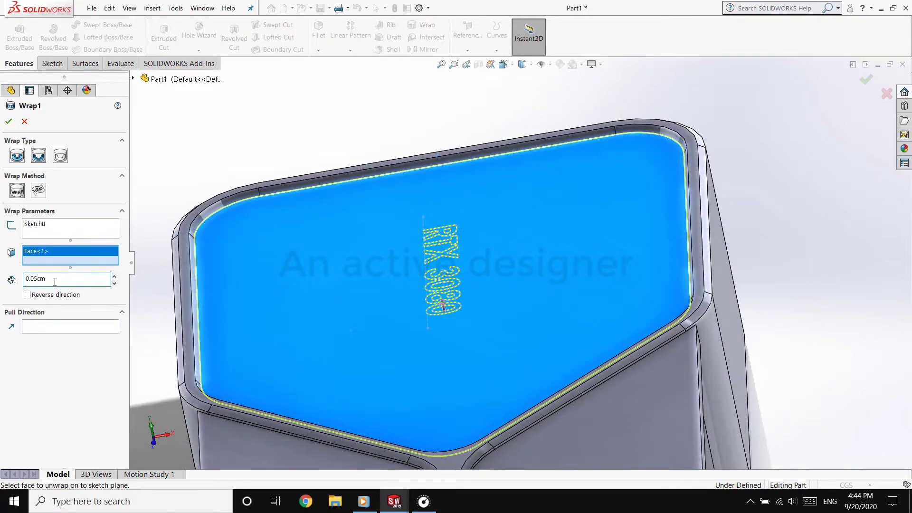
pyautogui.click(9, 122)
pyautogui.scroll(4, 754, 264)
pyautogui.moveTo(754, 264); pyautogui.dragTo(756, 343, button='middle')
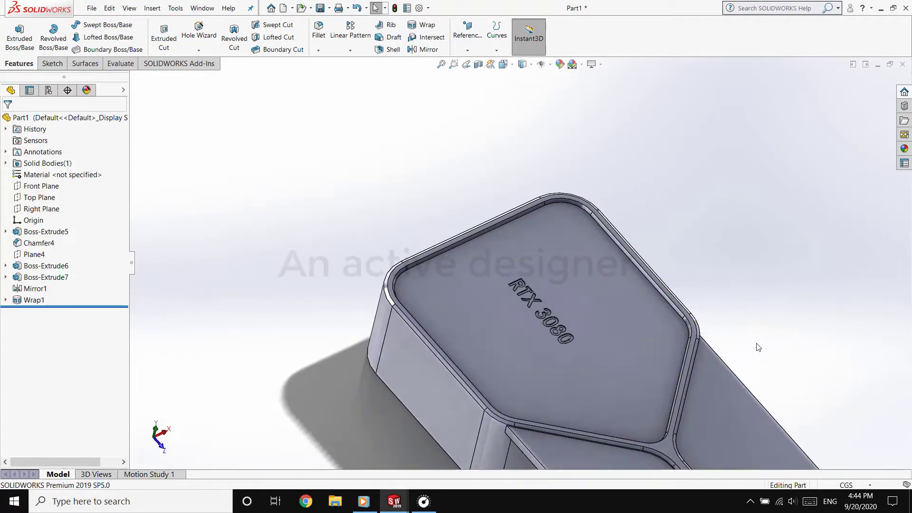
pyautogui.scroll(3, 750, 391)
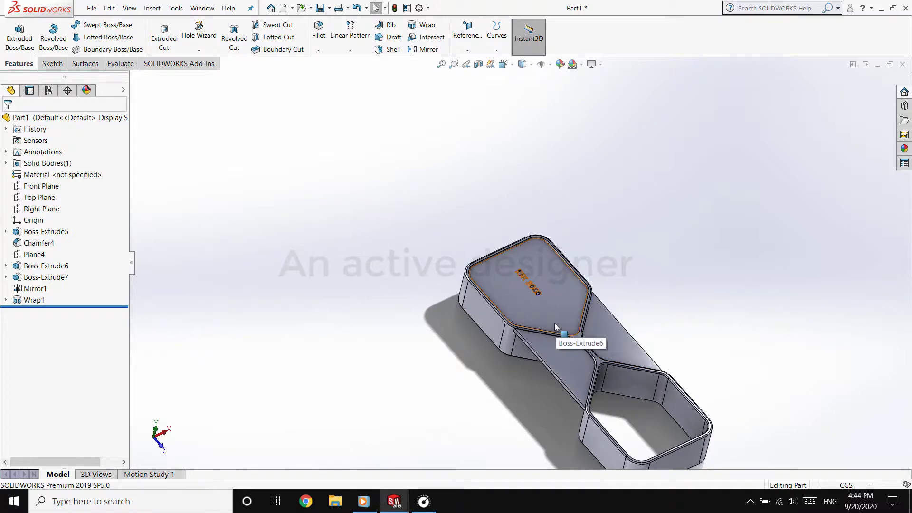
# Start a sketch on the top face of the waist panel beside the open compartment, viewed normal to the face
pyautogui.moveTo(555, 323); pyautogui.dragTo(520, 394, button='middle')
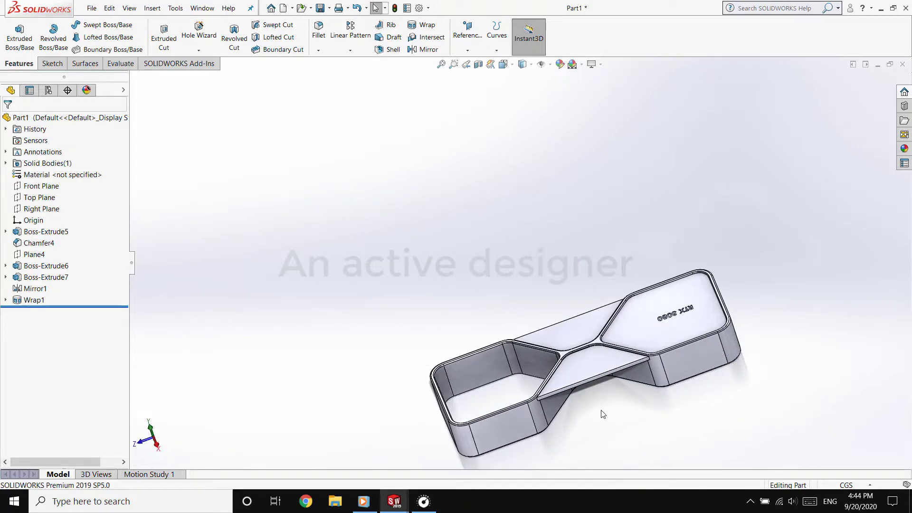
pyautogui.moveTo(602, 414); pyautogui.dragTo(731, 438, button='middle')
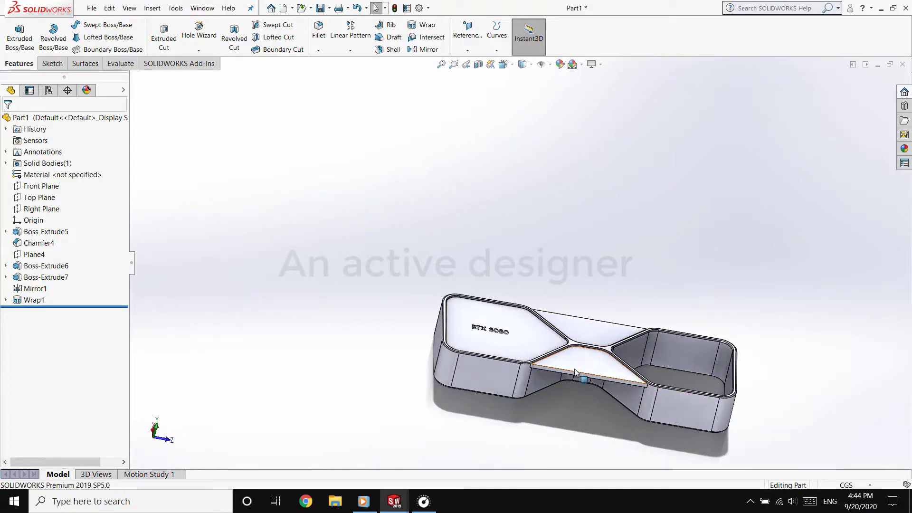
pyautogui.moveTo(575, 373); pyautogui.dragTo(792, 414, button='middle')
pyautogui.scroll(-5, 514, 298)
pyautogui.click(375, 295)
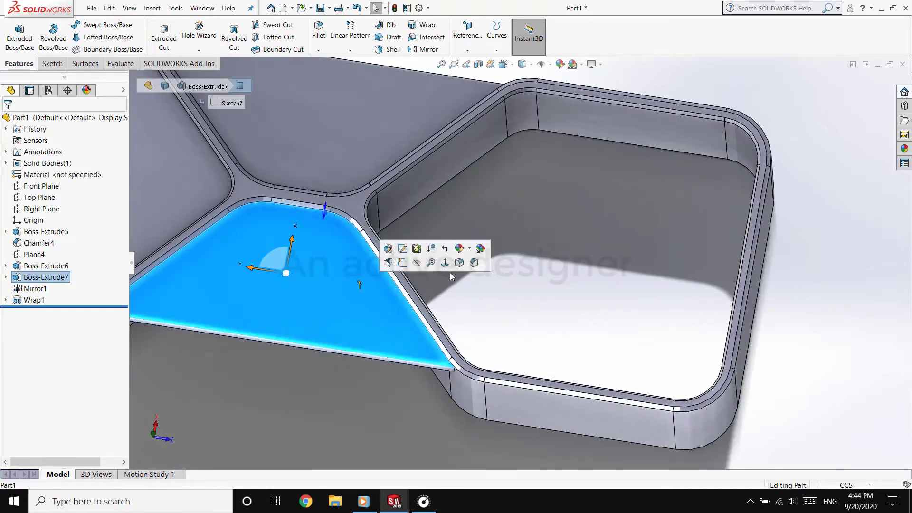
pyautogui.click(444, 263)
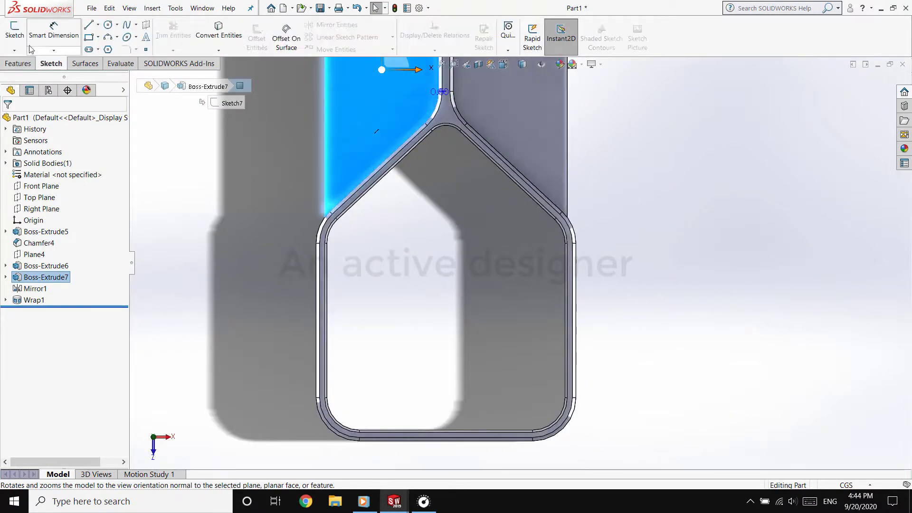
pyautogui.click(19, 38)
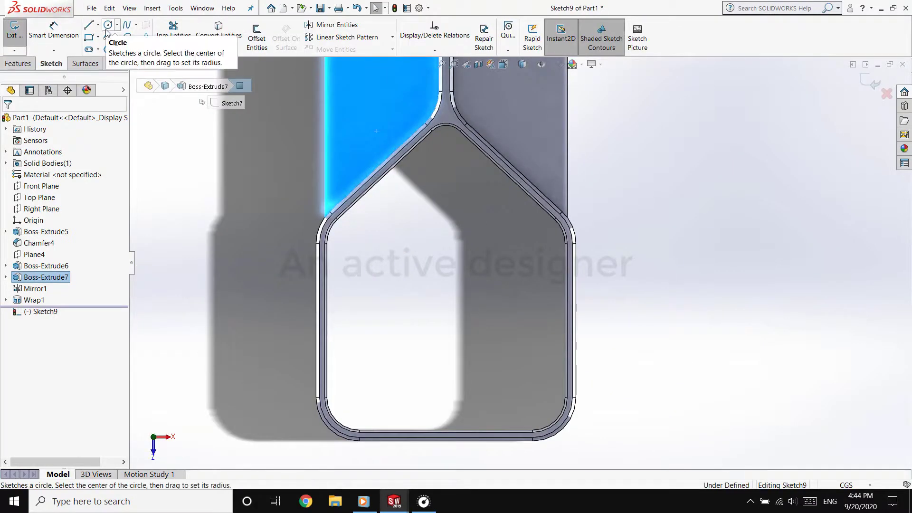
# Convert the two slanted inner edges and the arc joining them at the open compartment's pointed end into sketch entities
pyautogui.click(256, 38)
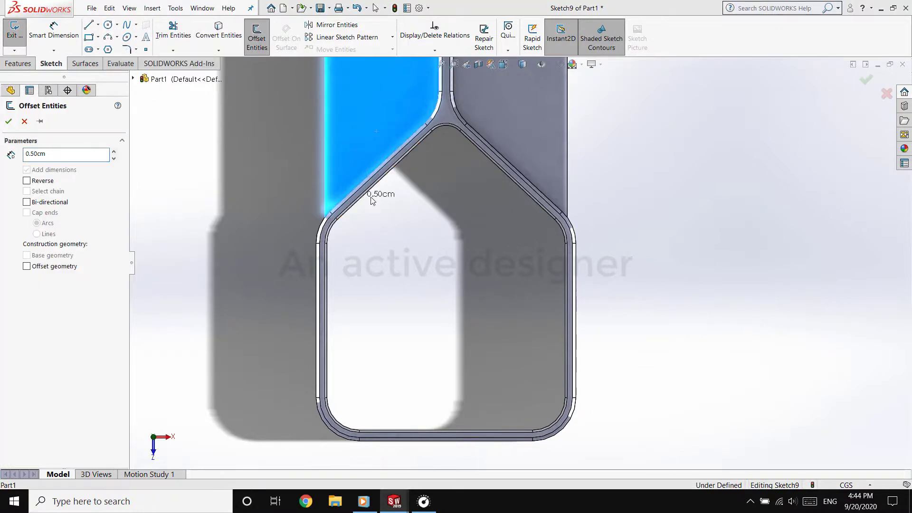
pyautogui.click(529, 252)
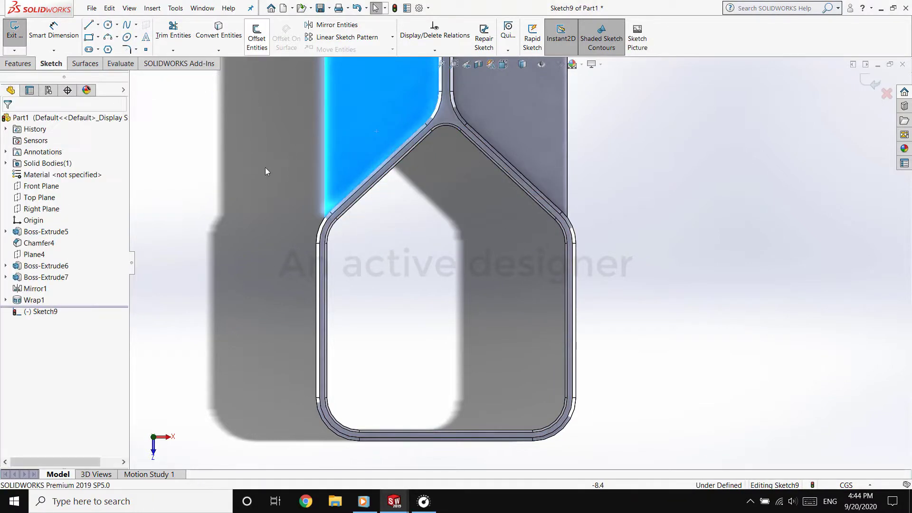
pyautogui.click(361, 197)
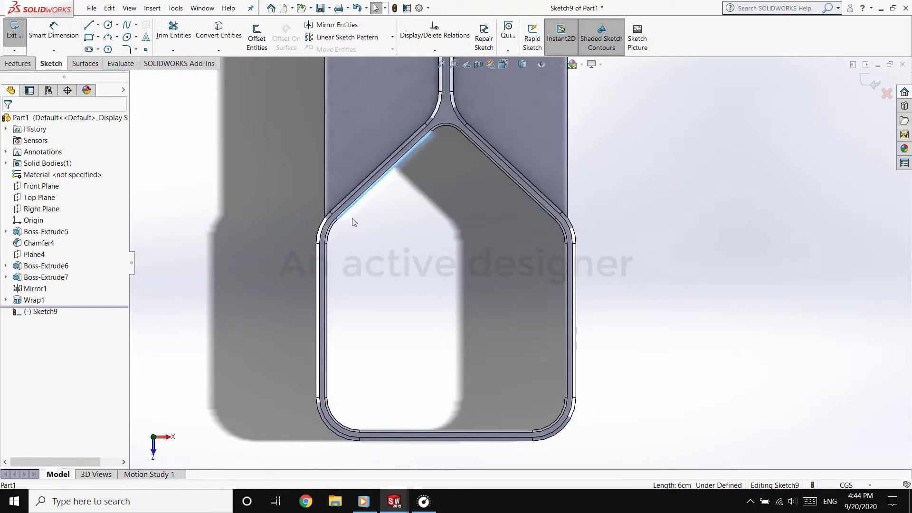
pyautogui.keyDown('ctrl'); pyautogui.click(472, 141); pyautogui.keyUp('ctrl')
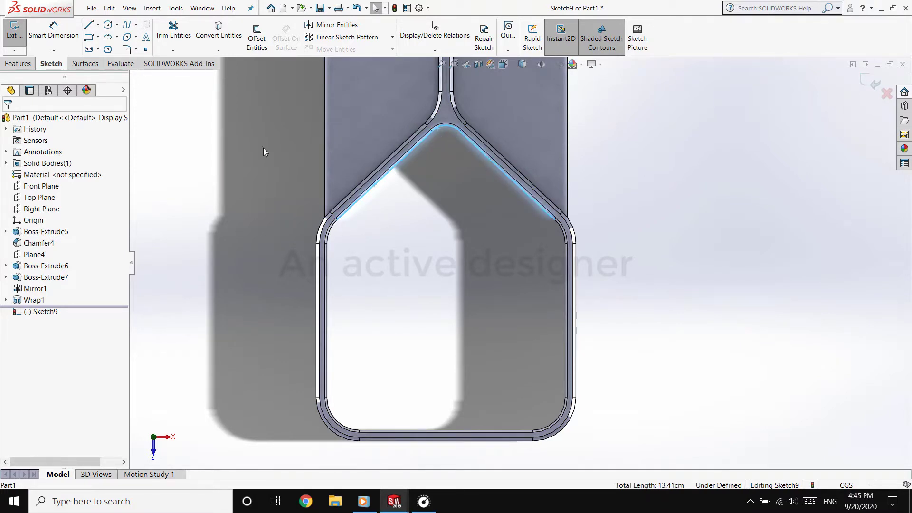
# Offset the converted V-shaped chain 0.20 cm towards the inside of the open compartment
pyautogui.click(257, 38)
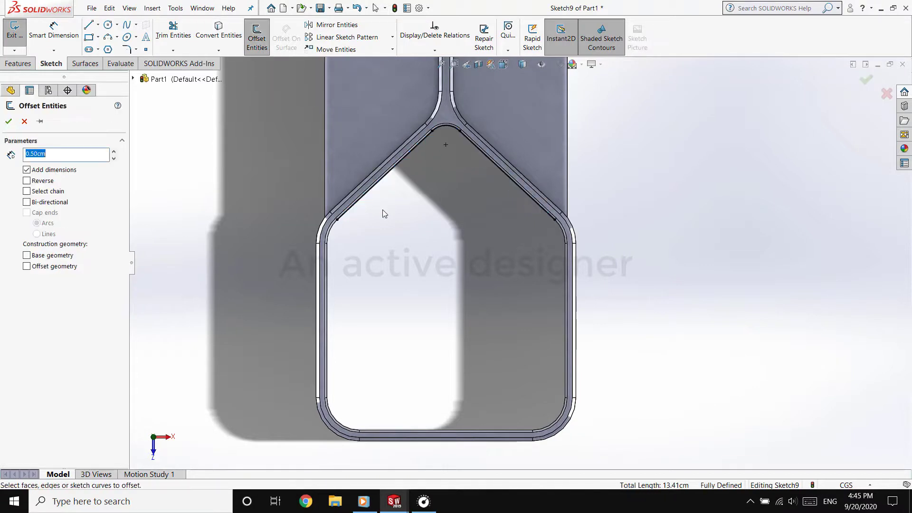
pyautogui.keyDown('ctrl'); pyautogui.click(470, 142); pyautogui.keyUp('ctrl')
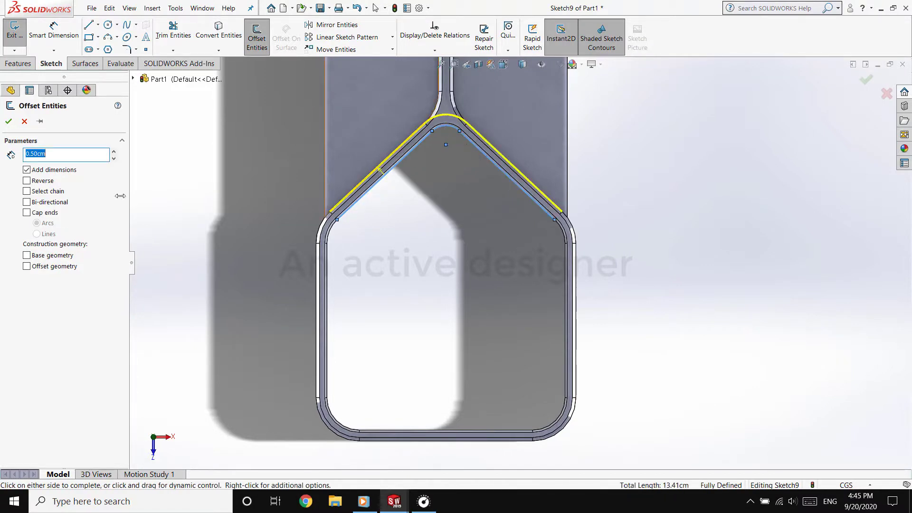
pyautogui.write('0.05')
pyautogui.press('Return')
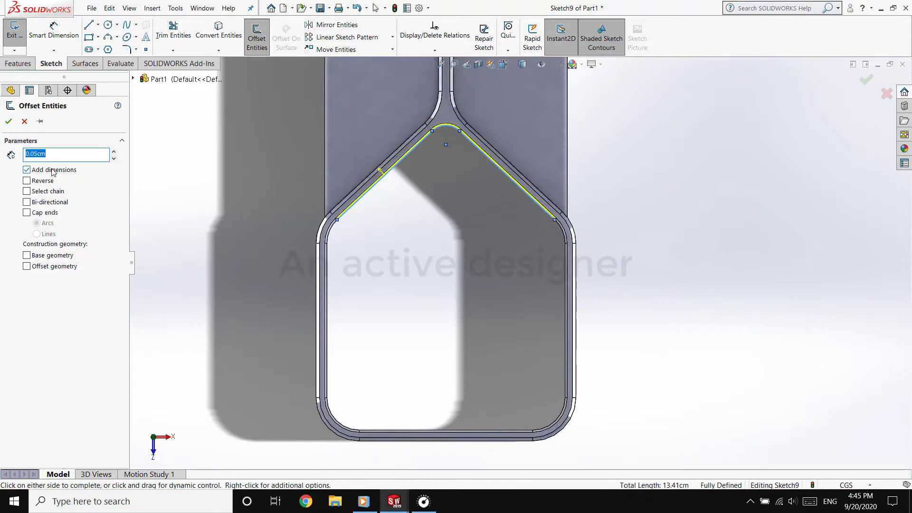
pyautogui.click(42, 181)
pyautogui.scroll(-8, 451, 152)
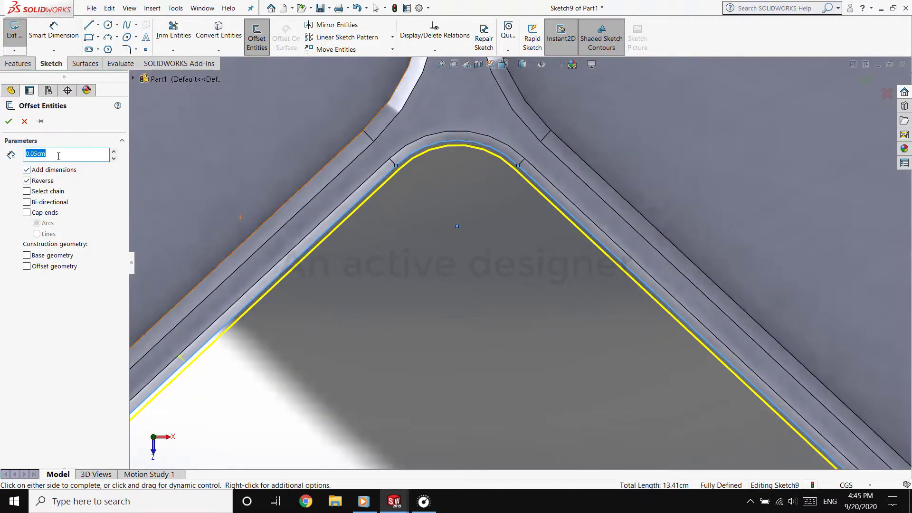
pyautogui.press('Return')
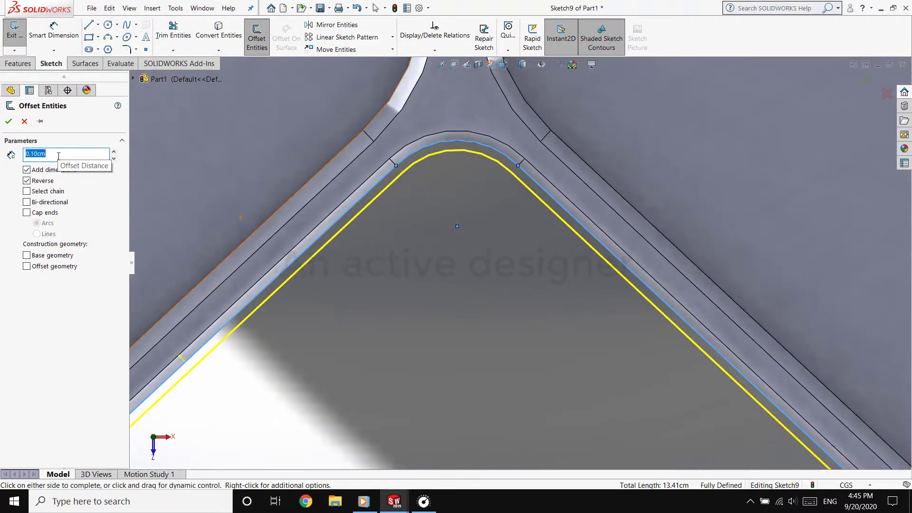
pyautogui.write('0.2')
pyautogui.press('Return')
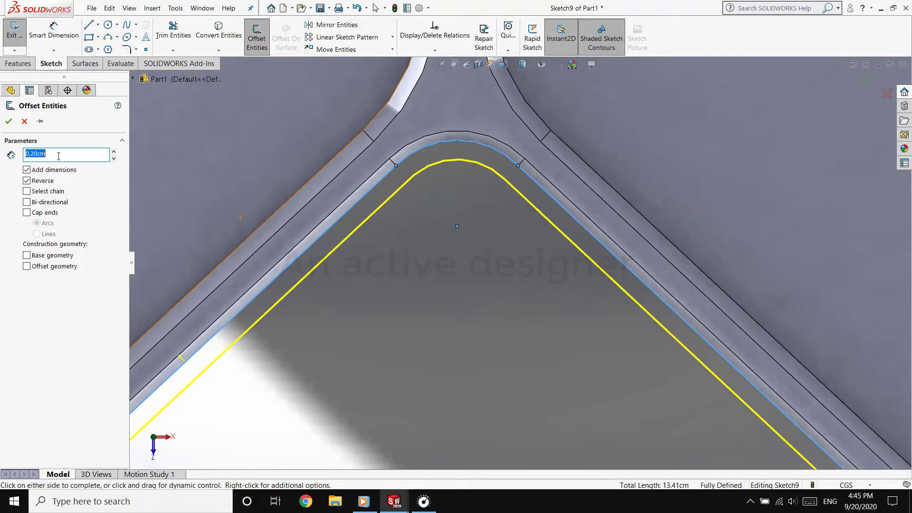
pyautogui.scroll(5, 520, 262)
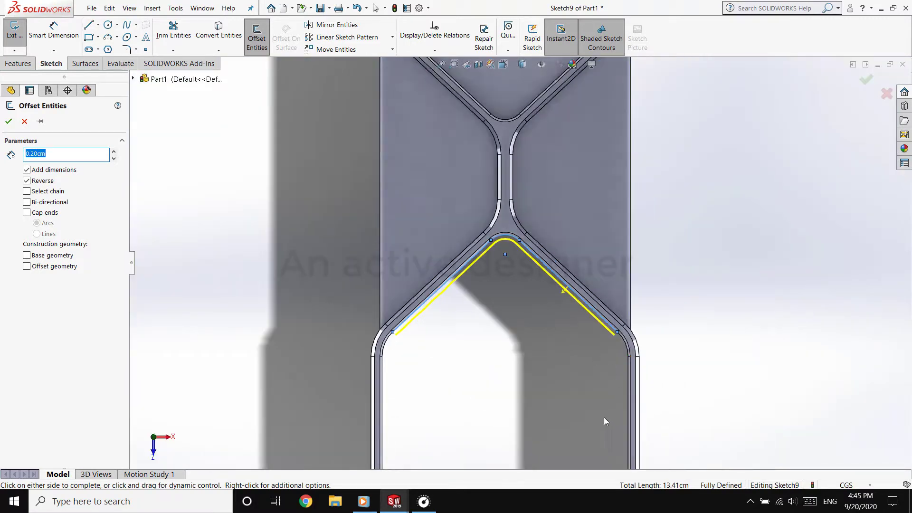
pyautogui.scroll(-2, 603, 417)
pyautogui.click(8, 125)
# Extend both free ends of the offset V-shaped chain outward past the compartment's side walls
pyautogui.moveTo(295, 282); pyautogui.dragTo(237, 336)
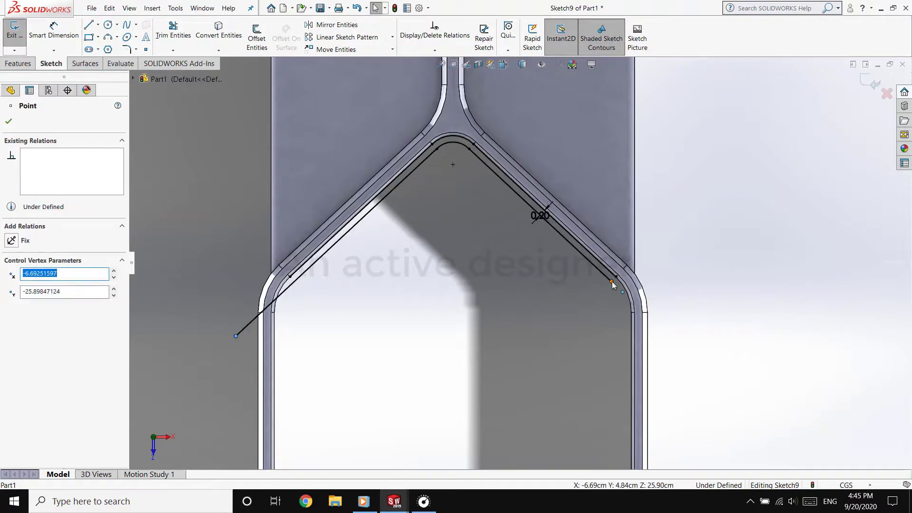
pyautogui.moveTo(612, 281); pyautogui.dragTo(675, 340)
pyautogui.click(473, 336)
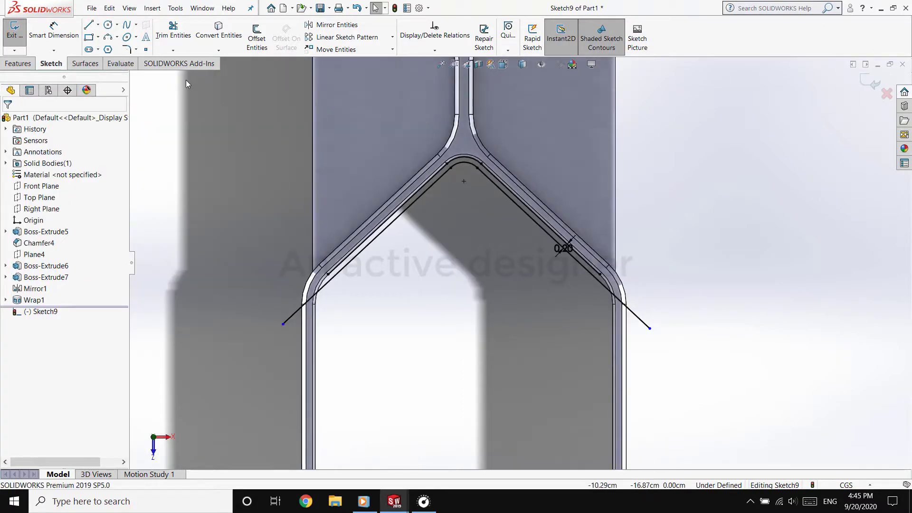
# Set up a linear sketch pattern of the offset chain with 1 instance along X and 2 along Y spaced 0.20 cm
pyautogui.click(347, 37)
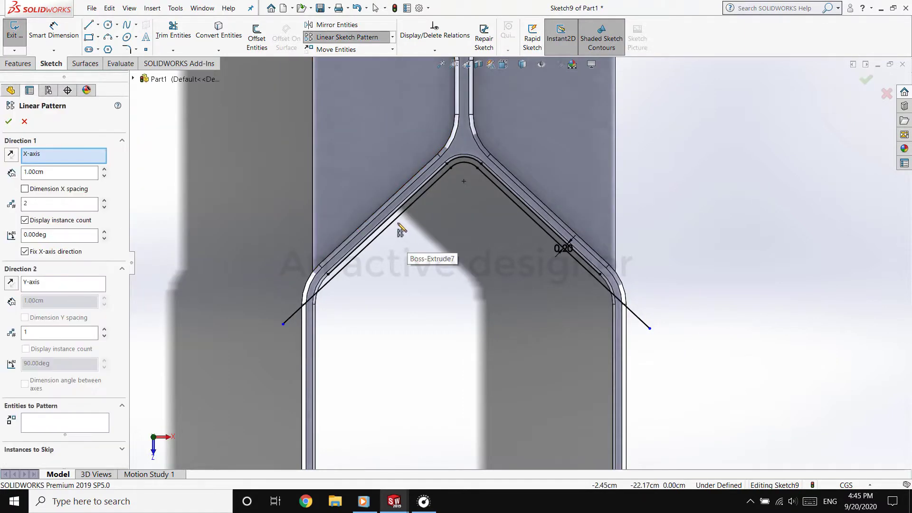
pyautogui.click(380, 228)
pyautogui.click(468, 163)
pyautogui.click(492, 185)
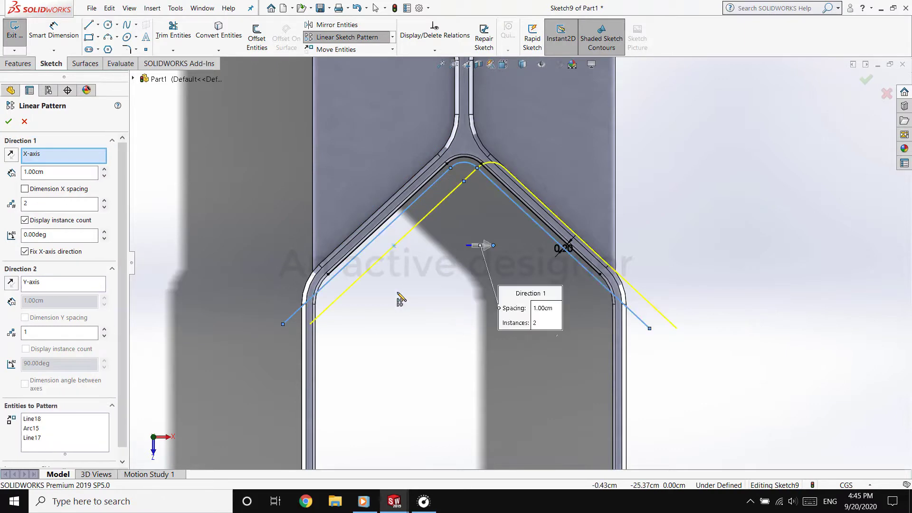
pyautogui.click(104, 208)
pyautogui.scroll(-1, 103, 266)
pyautogui.click(105, 319)
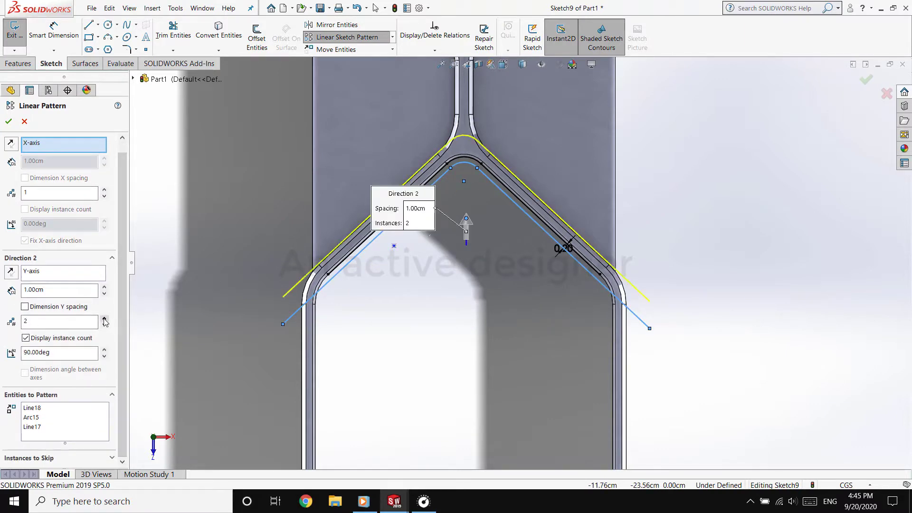
pyautogui.write('0.2')
pyautogui.press('Return')
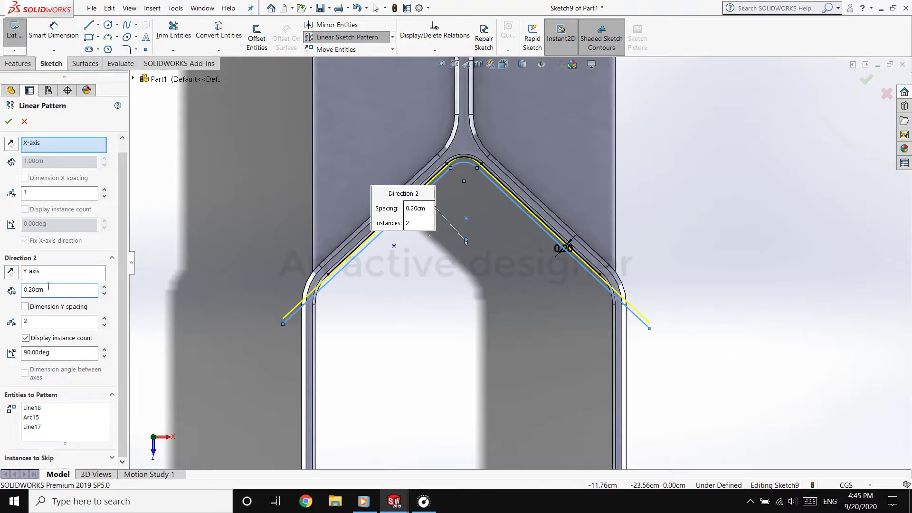
# Reverse the pattern's Y direction, raise it to 71 instances to cover the whole compartment, and accept the pattern
pyautogui.click(11, 274)
pyautogui.write('0')
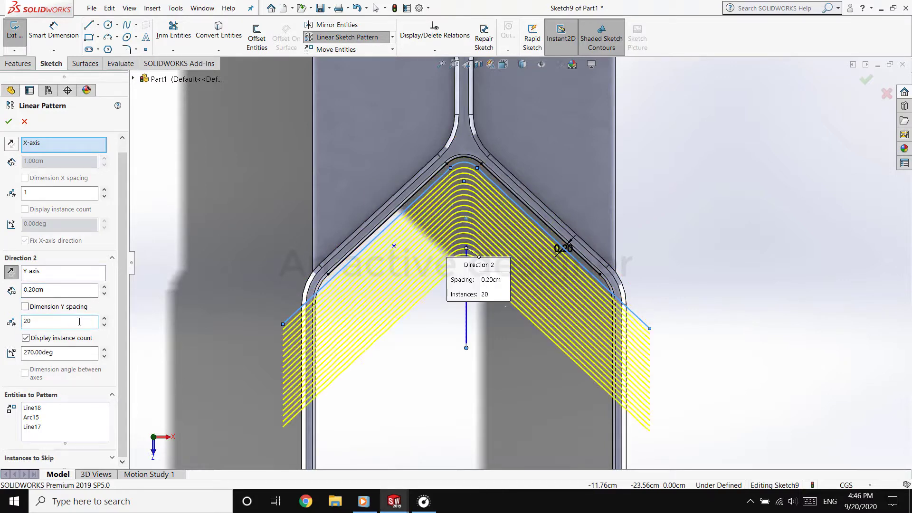
pyautogui.click(105, 319)
pyautogui.scroll(2, 478, 402)
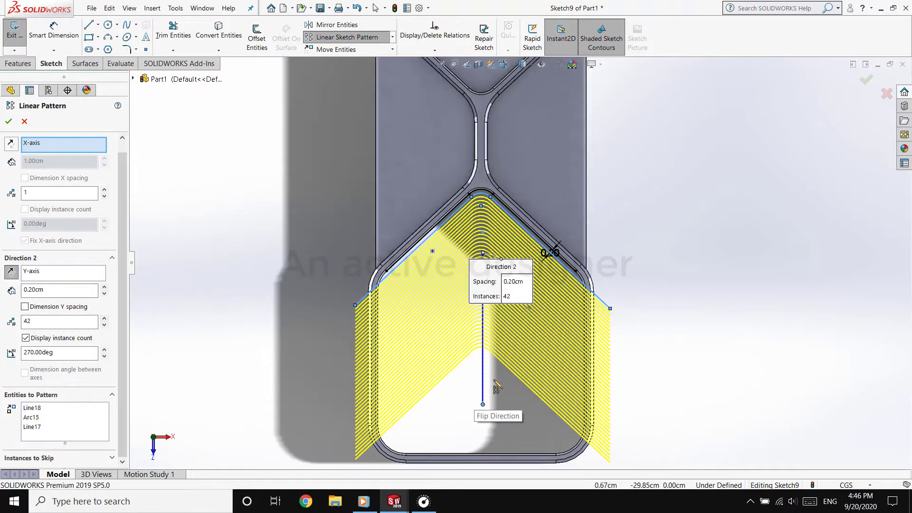
pyautogui.scroll(2, 497, 388)
pyautogui.doubleClick(61, 322)
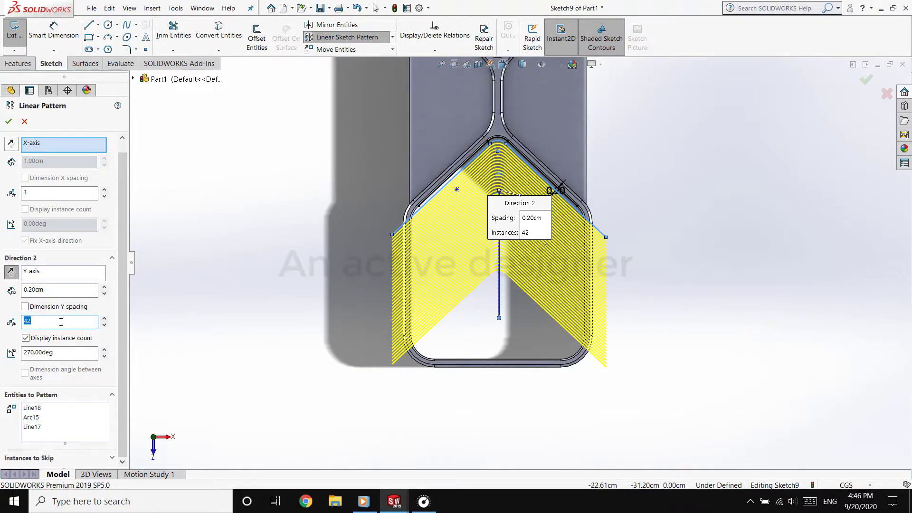
pyautogui.write('50')
pyautogui.click(105, 319)
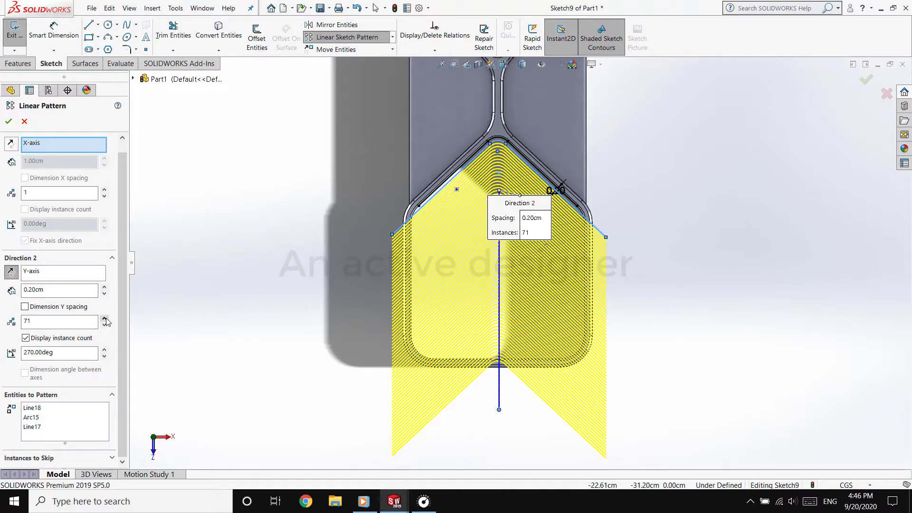
pyautogui.click(9, 122)
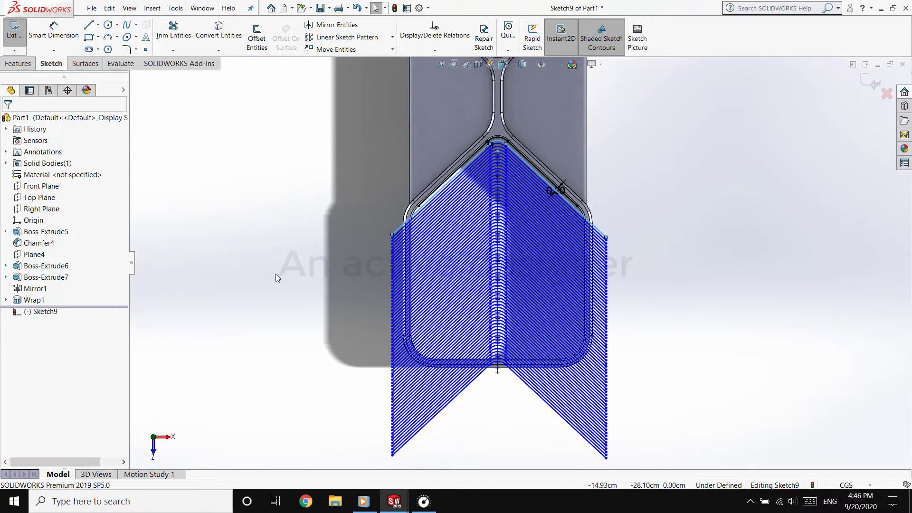
pyautogui.click(88, 24)
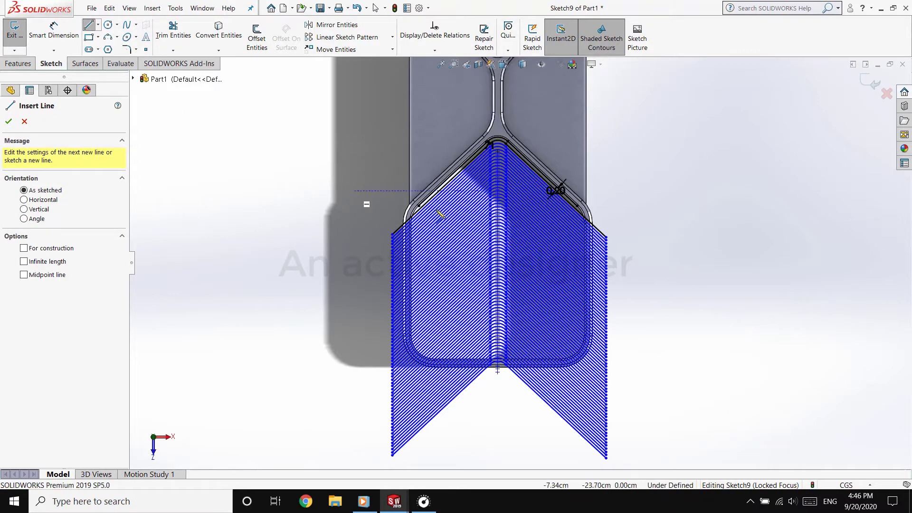
pyautogui.scroll(-5, 420, 185)
pyautogui.press('Escape')
# Select the open compartment's two long inner side edges and the rounded corner edges next to the slanted walls
pyautogui.click(385, 312)
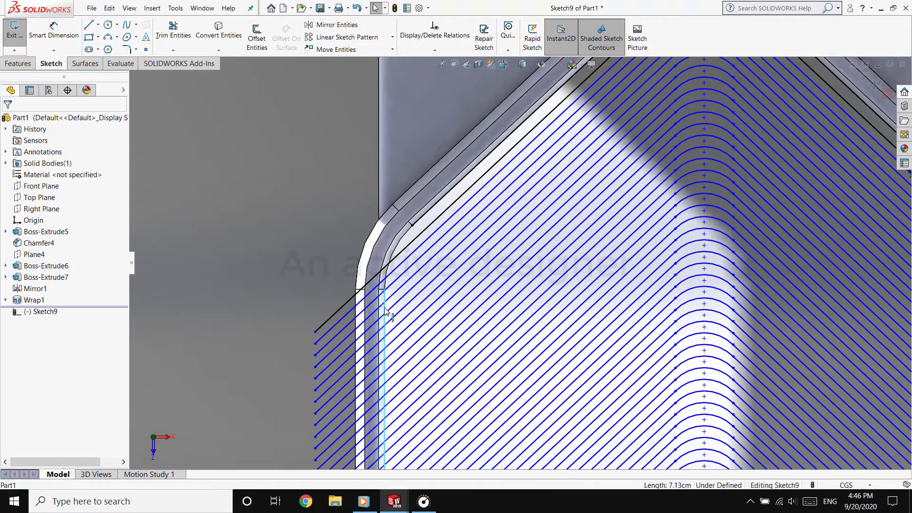
pyautogui.keyDown('ctrl'); pyautogui.click(387, 270); pyautogui.keyUp('ctrl')
pyautogui.scroll(5, 388, 270)
pyautogui.scroll(-5, 623, 247)
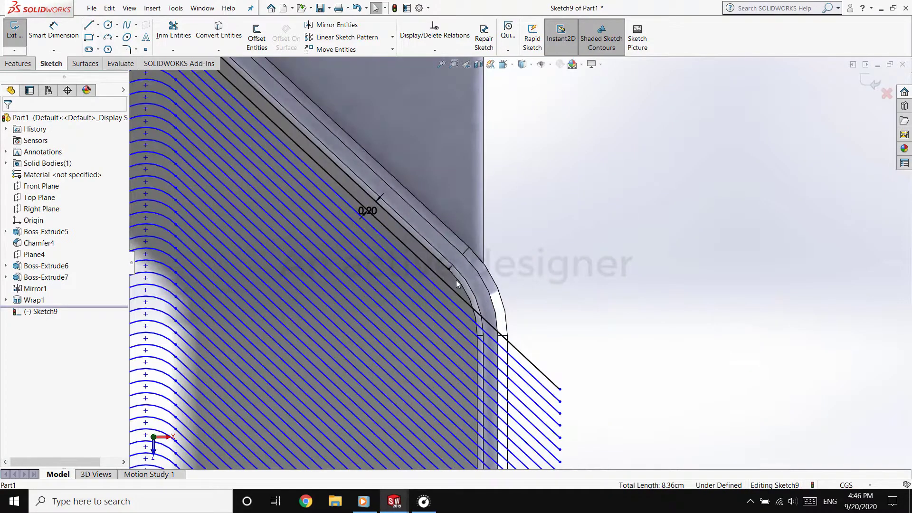
pyautogui.keyDown('ctrl'); pyautogui.click(473, 326); pyautogui.keyUp('ctrl')
# Add the open compartment's inner bottom edge and its two lower rounded corner edges to the selection
pyautogui.scroll(5, 472, 326)
pyautogui.scroll(-5, 521, 243)
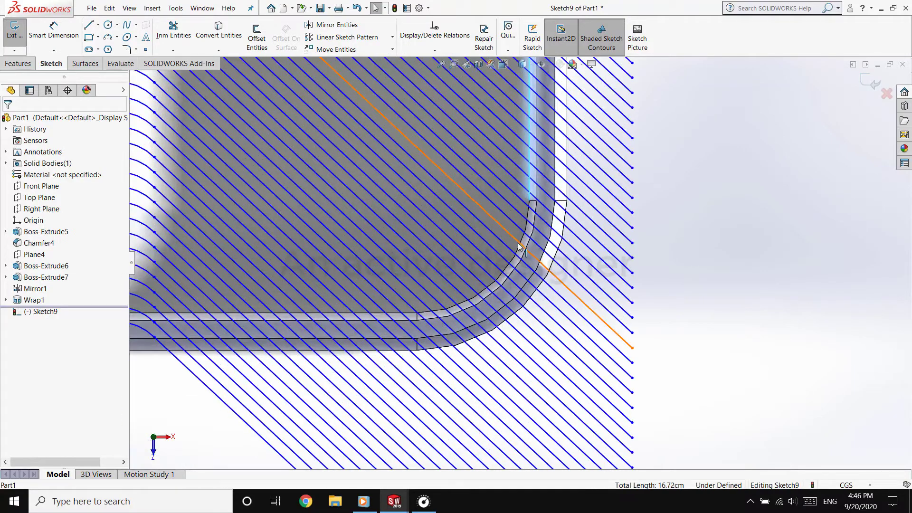
pyautogui.keyDown('ctrl'); pyautogui.click(523, 243); pyautogui.keyUp('ctrl')
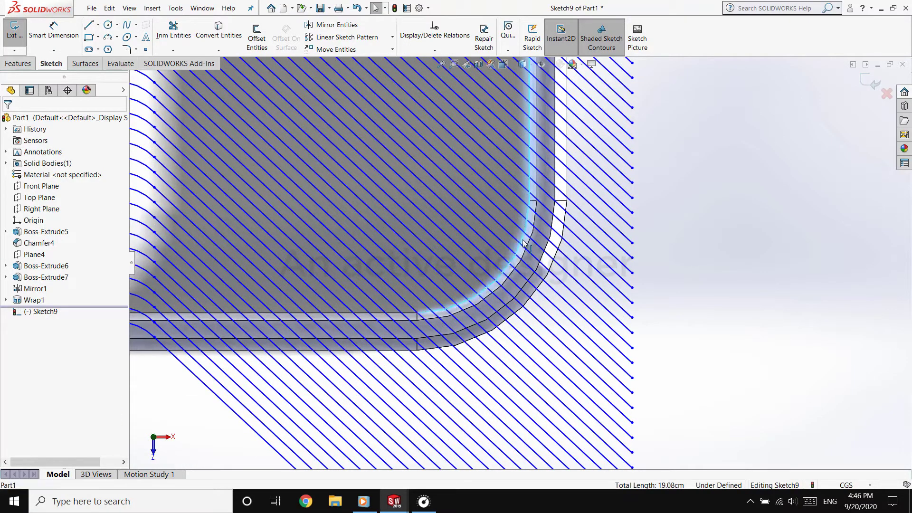
pyautogui.keyDown('ctrl'); pyautogui.click(412, 315); pyautogui.keyUp('ctrl')
pyautogui.scroll(5, 411, 315)
pyautogui.scroll(-5, 205, 287)
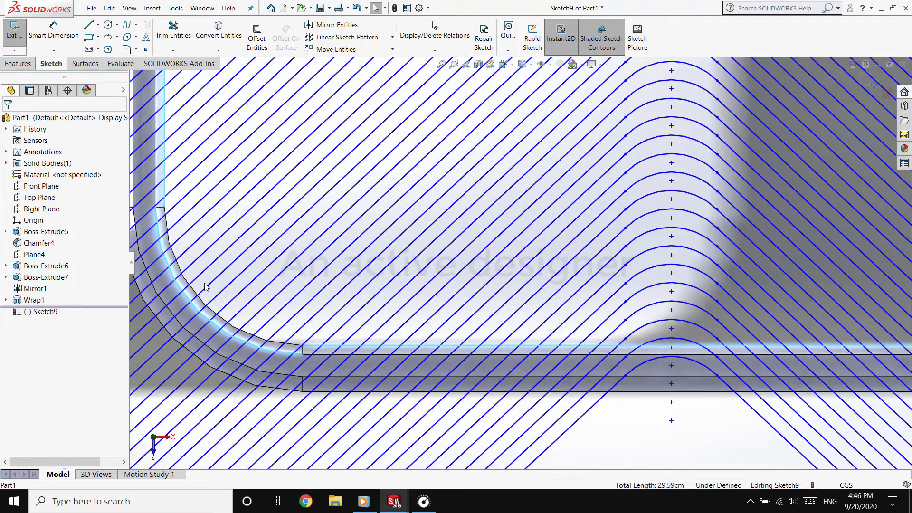
pyautogui.keyDown('ctrl'); pyautogui.click(253, 347); pyautogui.keyUp('ctrl')
pyautogui.scroll(-5, 261, 346)
pyautogui.keyDown('ctrl'); pyautogui.click(432, 276); pyautogui.keyUp('ctrl')
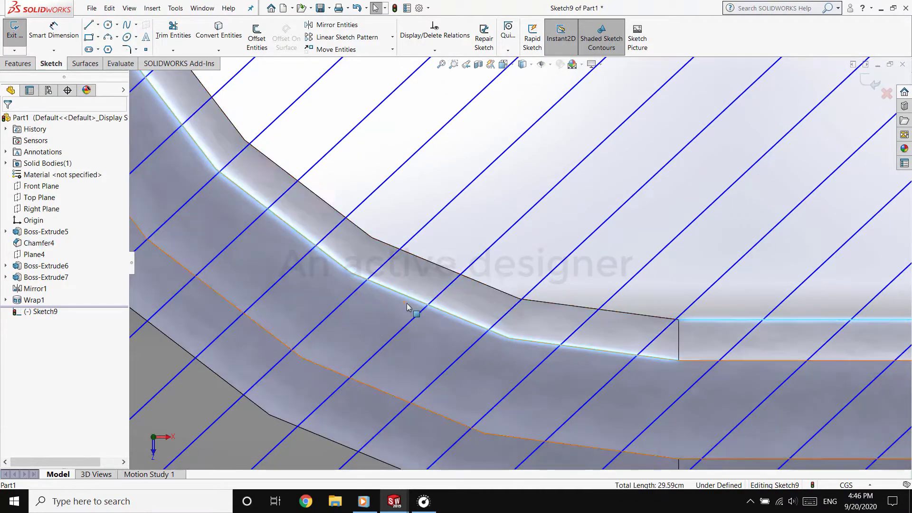
pyautogui.scroll(-2, 438, 265)
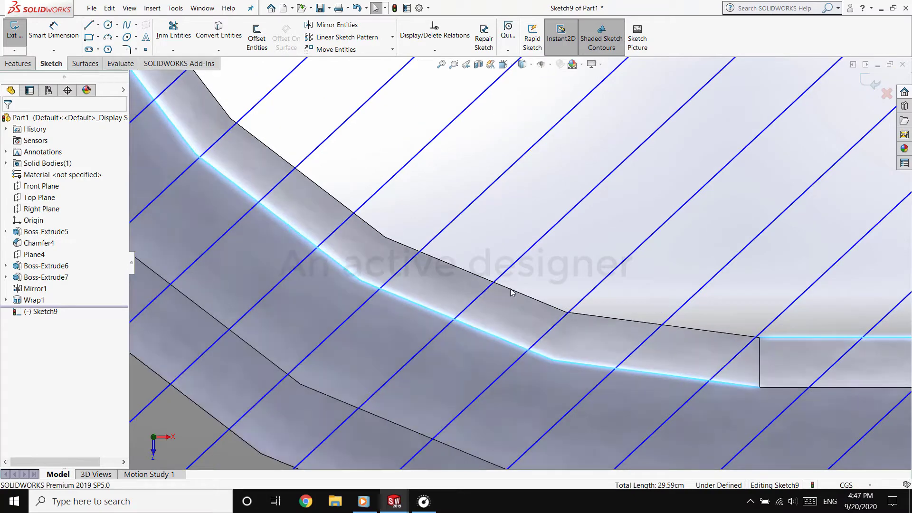
pyautogui.moveTo(511, 288); pyautogui.dragTo(499, 295, button='middle')
pyautogui.keyDown('ctrl'); pyautogui.click(553, 312); pyautogui.keyUp('ctrl')
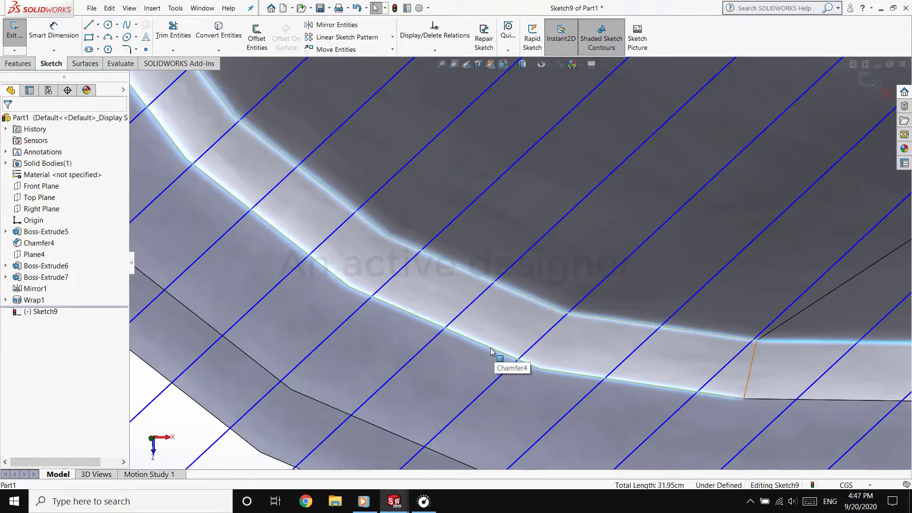
pyautogui.keyDown('ctrl'); pyautogui.click(491, 352); pyautogui.keyUp('ctrl')
pyautogui.keyDown('ctrl'); pyautogui.click(488, 350); pyautogui.keyUp('ctrl')
pyautogui.keyDown('ctrl'); pyautogui.doubleClick(483, 351); pyautogui.keyUp('ctrl')
pyautogui.scroll(5, 480, 352)
pyautogui.click(427, 372)
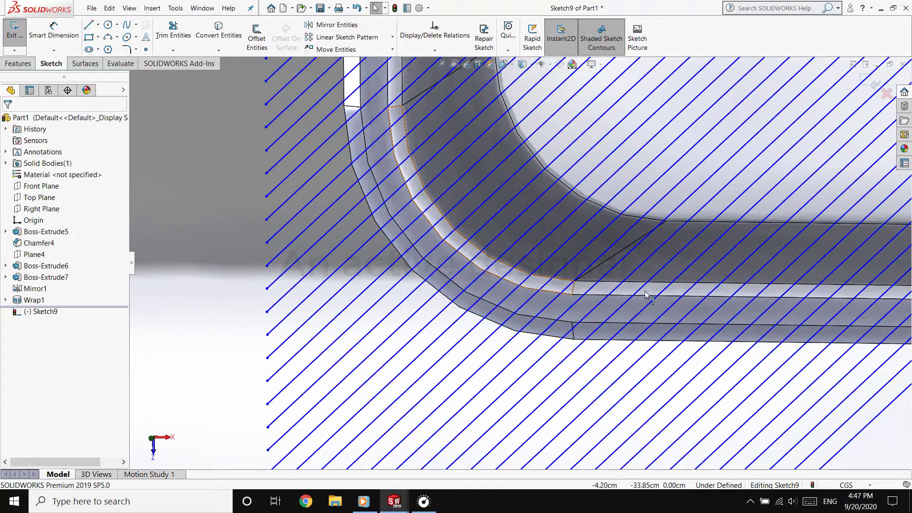
pyautogui.scroll(-3, 647, 295)
pyautogui.click(594, 245)
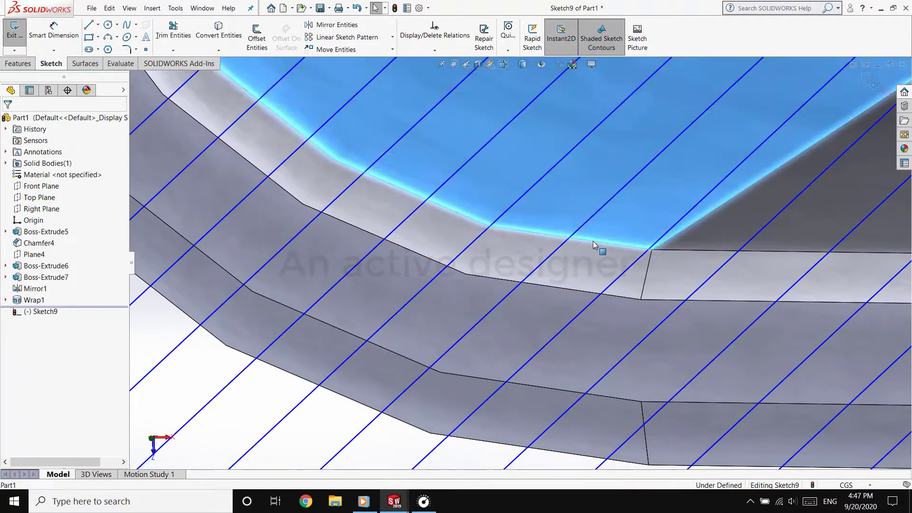
pyautogui.press('Escape')
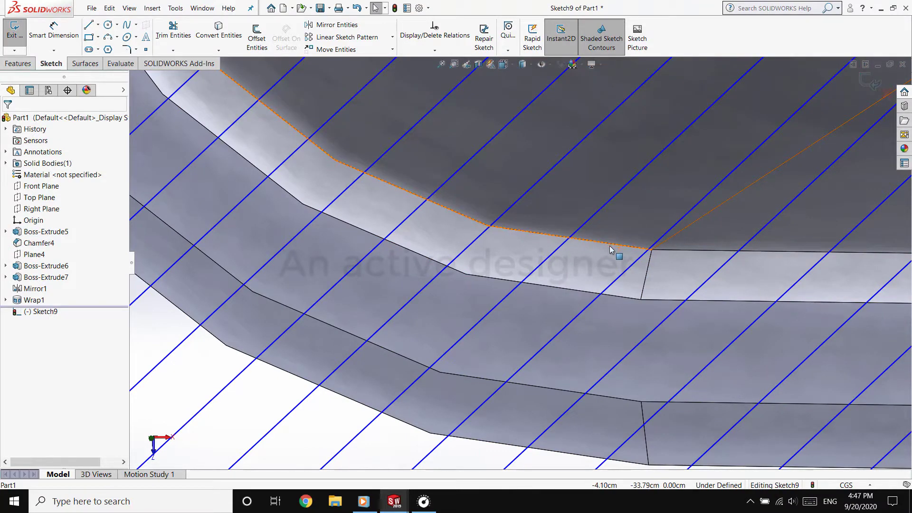
# Select the open compartment's inner bottom edge, its left side edge and the rounded corner edges at both ends of that side
pyautogui.click(612, 250)
pyautogui.click(679, 251)
pyautogui.scroll(5, 679, 251)
pyautogui.scroll(-3, 514, 305)
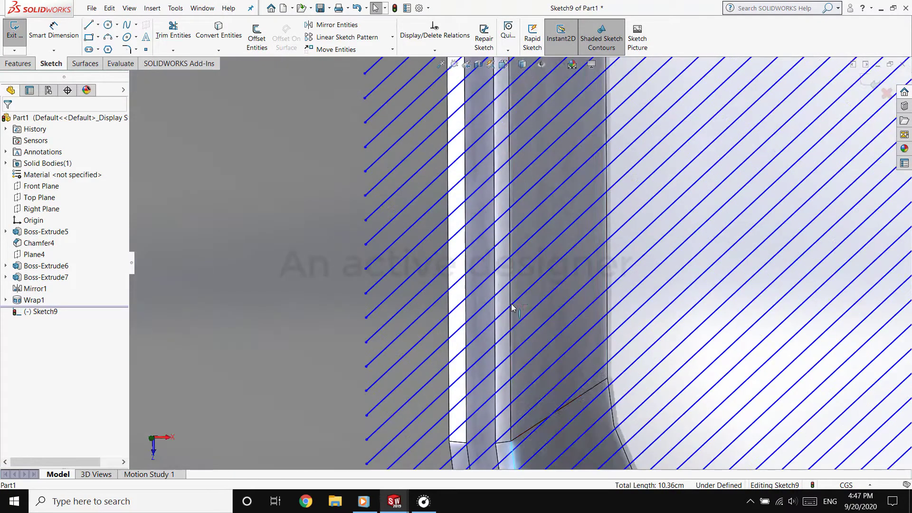
pyautogui.click(510, 294)
pyautogui.scroll(4, 521, 270)
pyautogui.scroll(-6, 524, 271)
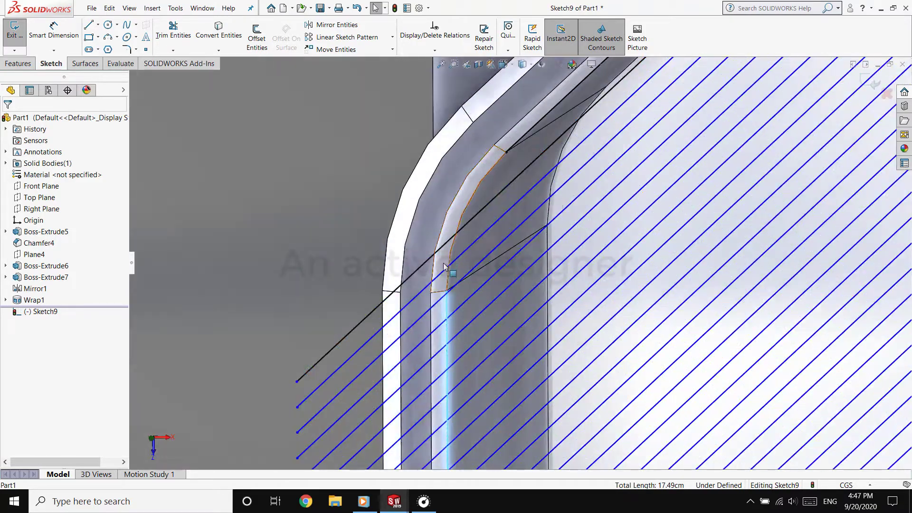
pyautogui.scroll(5, 489, 257)
pyautogui.scroll(-7, 625, 281)
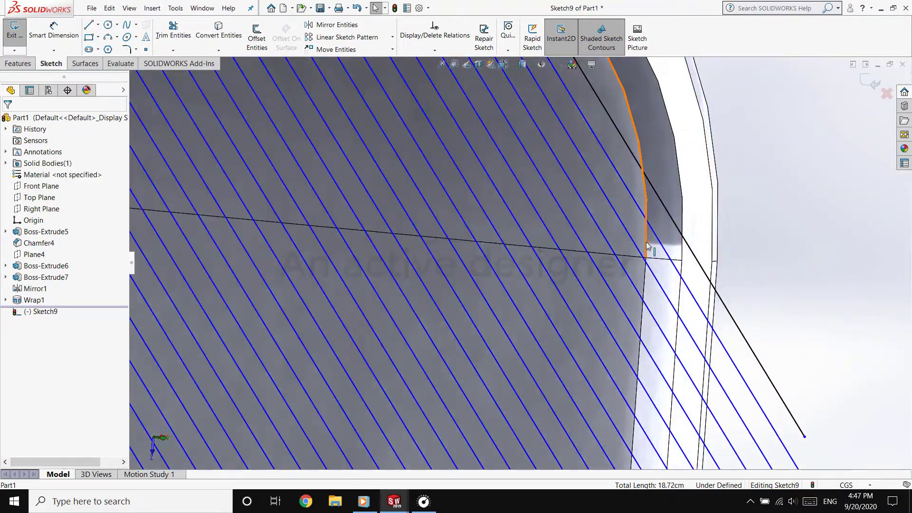
# Add the right inner side edge and its two rounded corner edges to the selection and convert all selected edges into sketch entities
pyautogui.click(647, 246)
pyautogui.scroll(5, 526, 371)
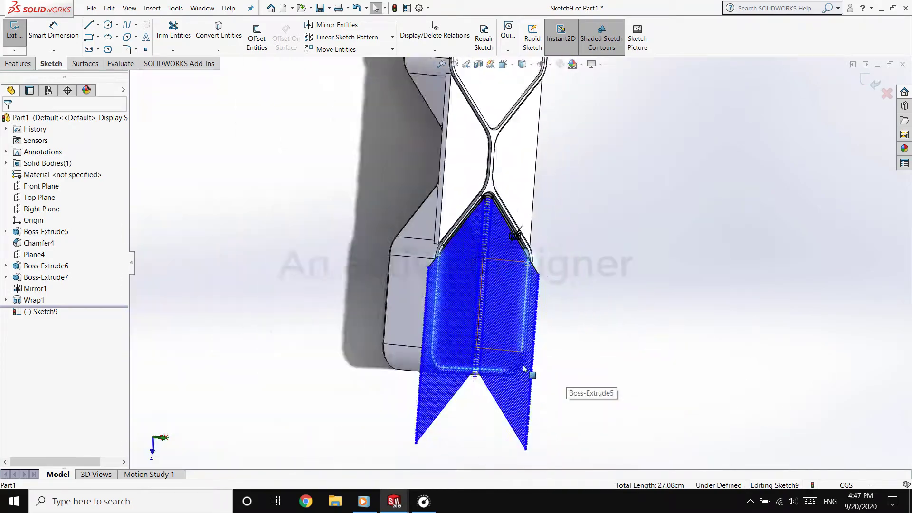
pyautogui.scroll(-5, 526, 364)
pyautogui.scroll(4, 475, 389)
pyautogui.scroll(-4, 447, 395)
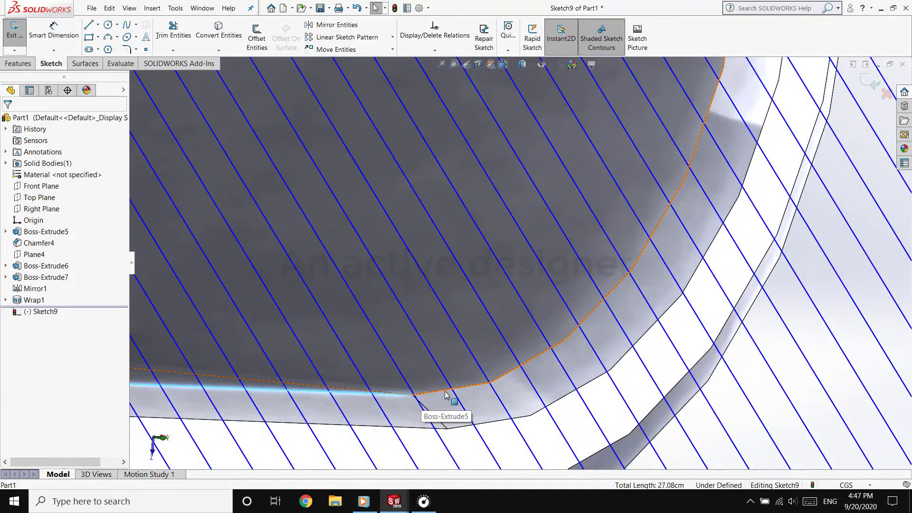
pyautogui.click(446, 395)
pyautogui.scroll(8, 447, 395)
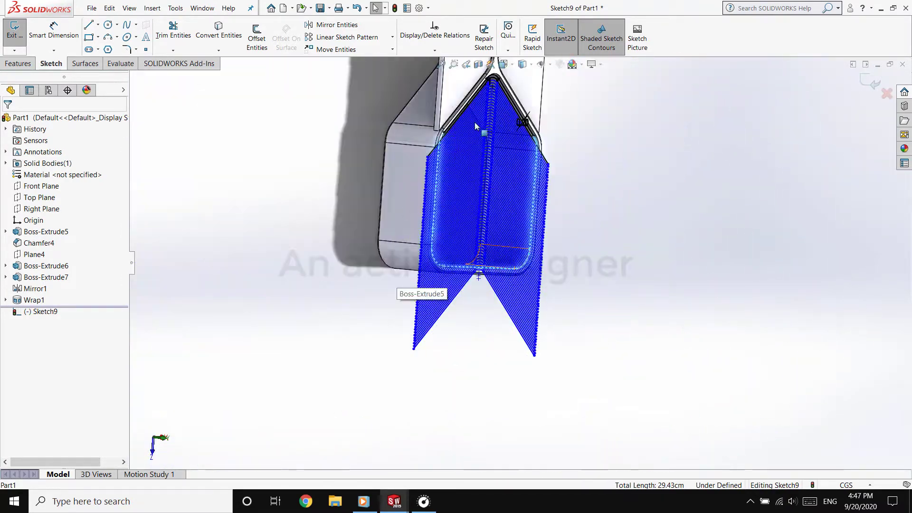
pyautogui.click(215, 38)
pyautogui.hotkey('ctrl', '8')
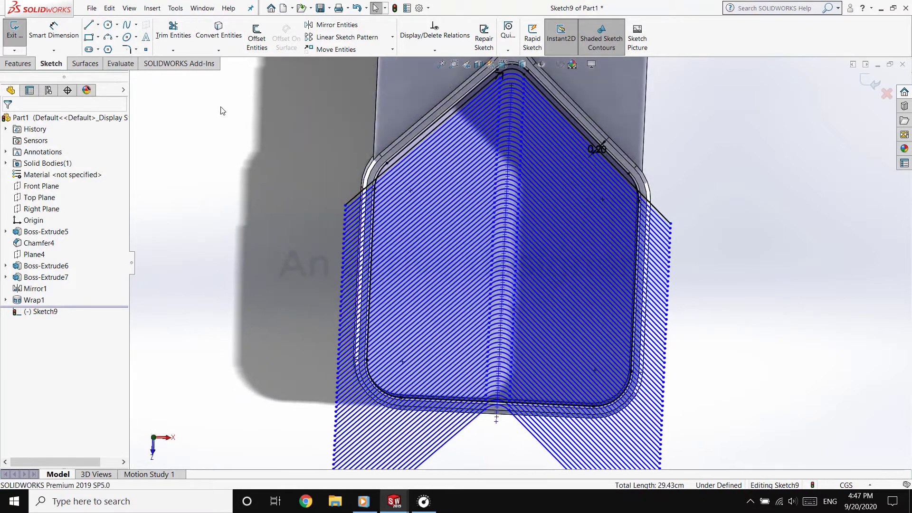
# Power-trim the pattern line ends and arcs that stick out beyond the compartment's side and bottom edges
pyautogui.press('t')
pyautogui.moveTo(359, 252)
pyautogui.mouseDown()
pyautogui.moveTo(357, 397)
pyautogui.moveTo(475, 439)
pyautogui.moveTo(605, 433)
pyautogui.moveTo(666, 316)
pyautogui.moveTo(669, 223)
pyautogui.mouseUp()
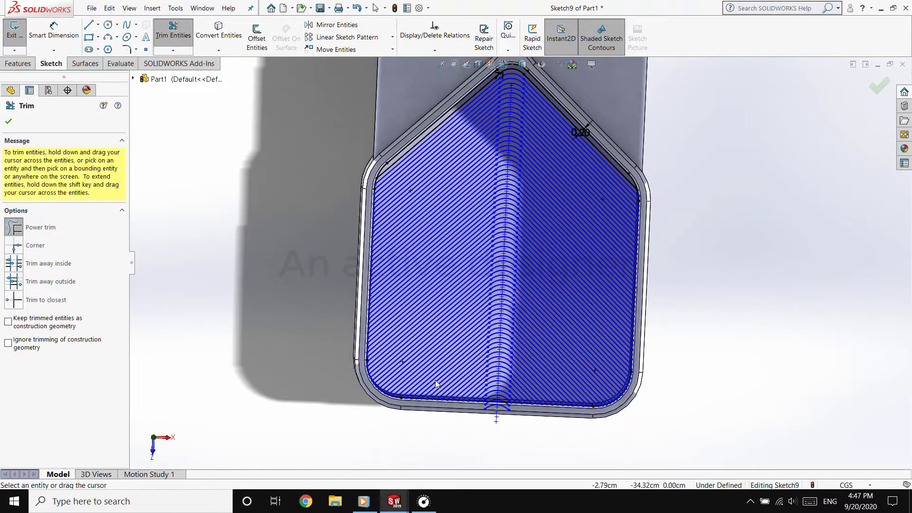
pyautogui.scroll(-8, 494, 416)
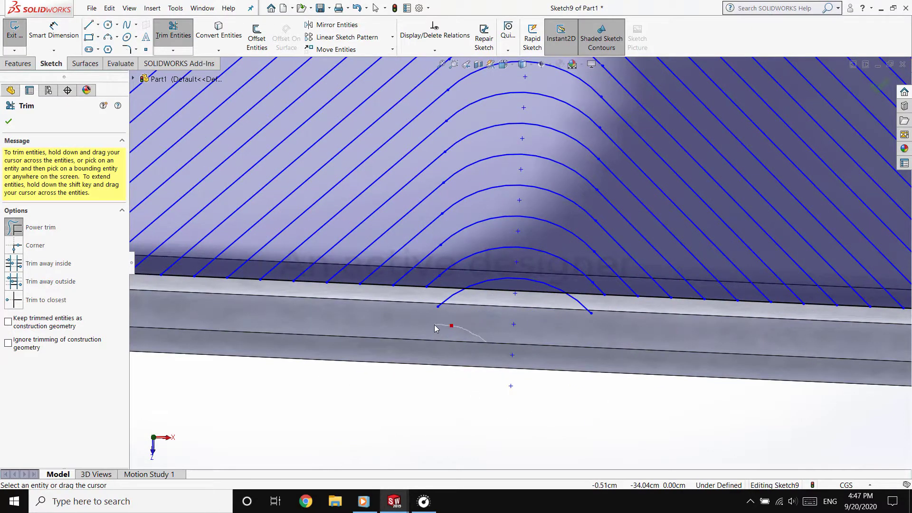
# Trim away the original V-shaped wall chain and the corner arc pieces above the first fin line, and finish trimming
pyautogui.scroll(10, 456, 282)
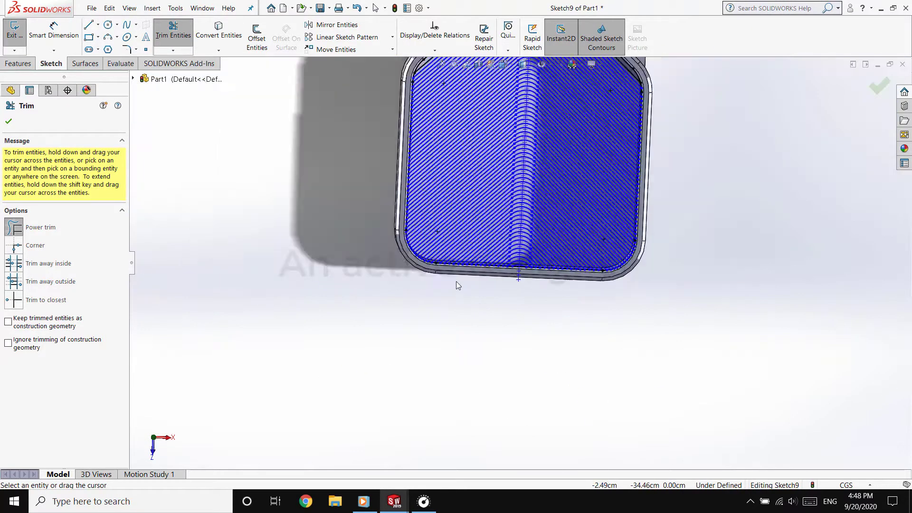
pyautogui.scroll(-10, 364, 227)
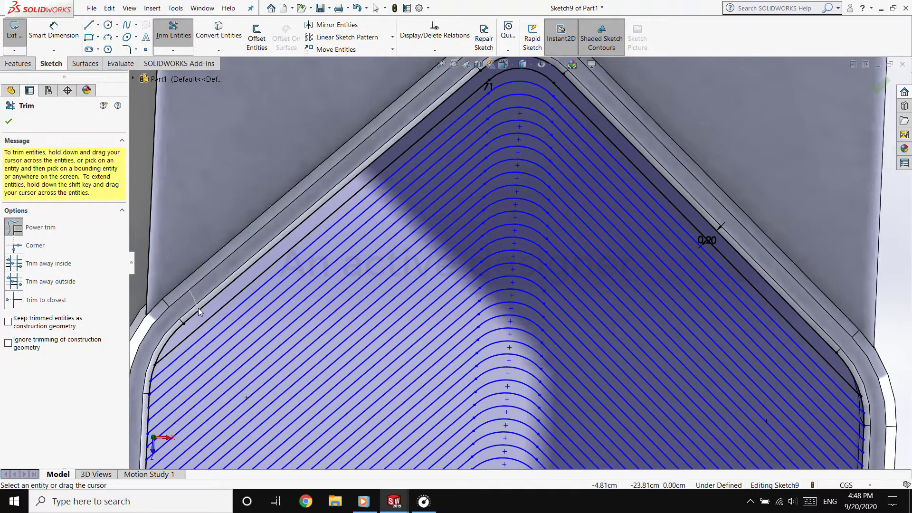
pyautogui.moveTo(199, 309); pyautogui.dragTo(172, 334)
pyautogui.scroll(3, 484, 94)
pyautogui.scroll(-3, 509, 86)
pyautogui.moveTo(542, 97); pyautogui.dragTo(538, 106)
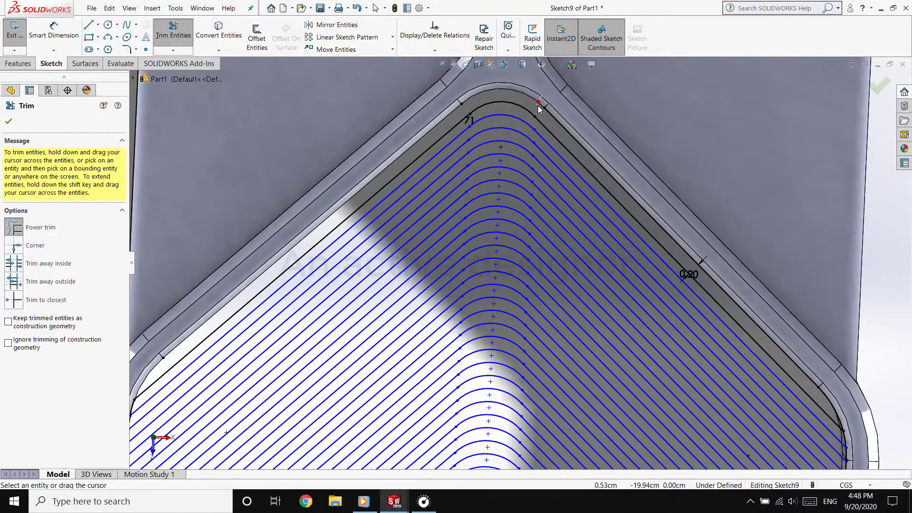
pyautogui.moveTo(820, 403); pyautogui.dragTo(836, 402)
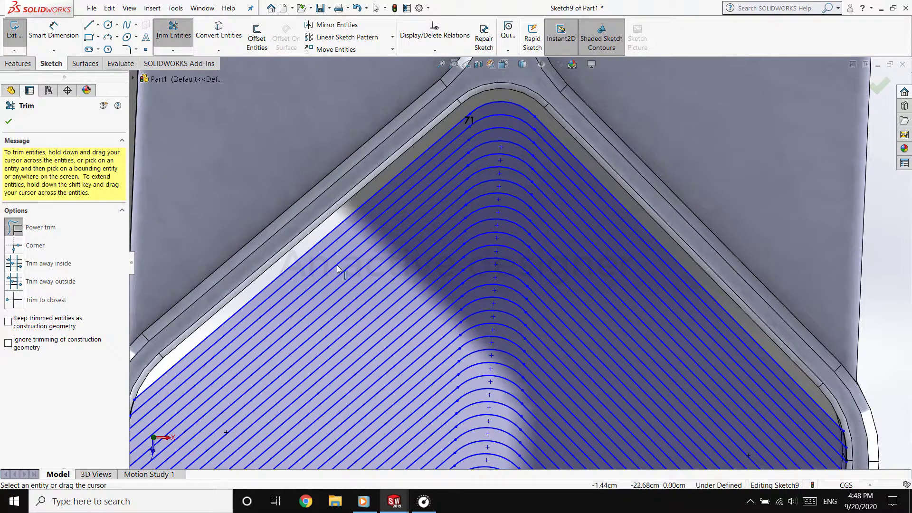
pyautogui.click(9, 122)
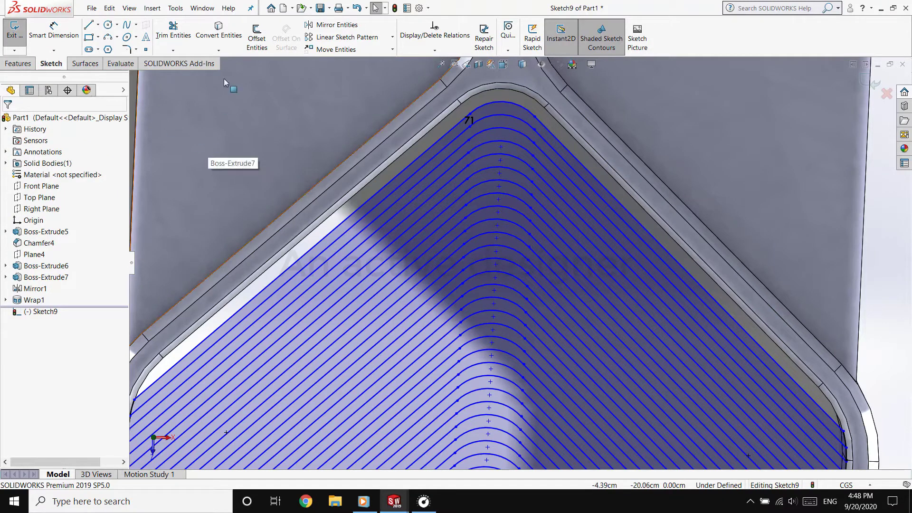
pyautogui.click(256, 38)
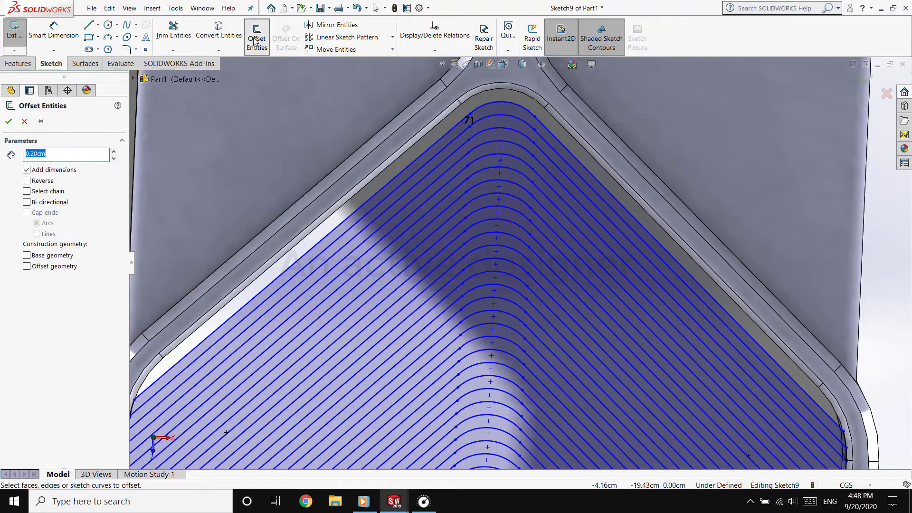
pyautogui.click(410, 165)
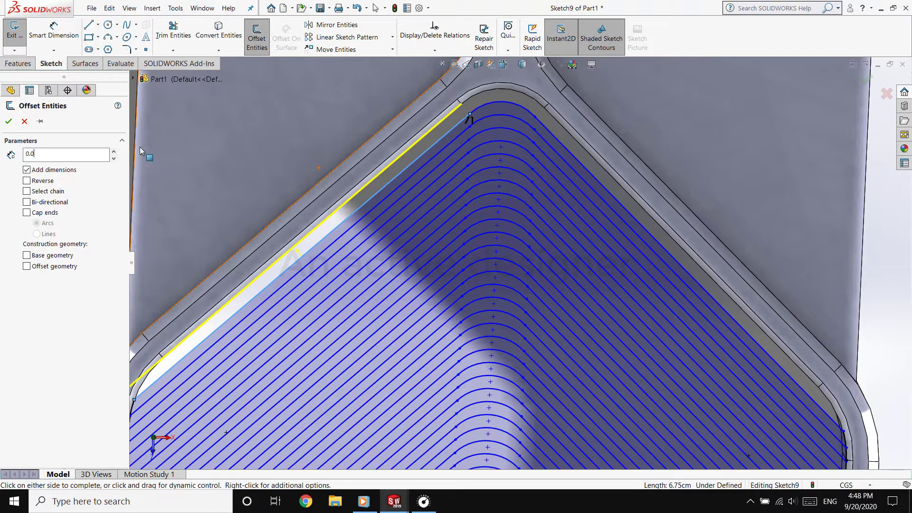
pyautogui.write('0.1')
pyautogui.press('Return')
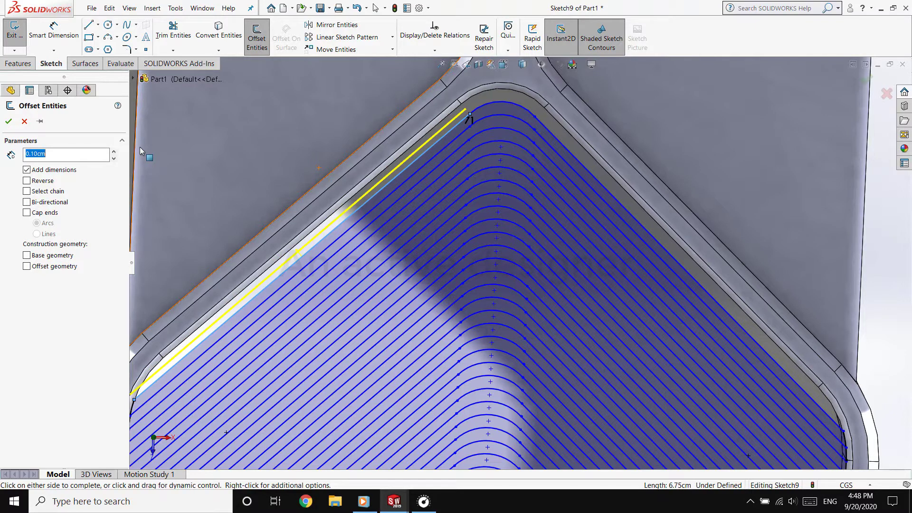
pyautogui.click(32, 182)
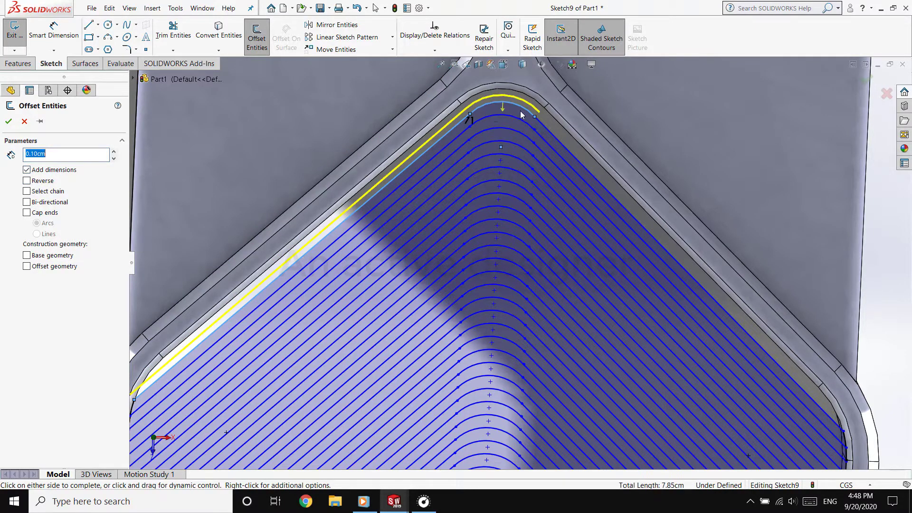
pyautogui.click(545, 127)
pyautogui.scroll(2, 523, 286)
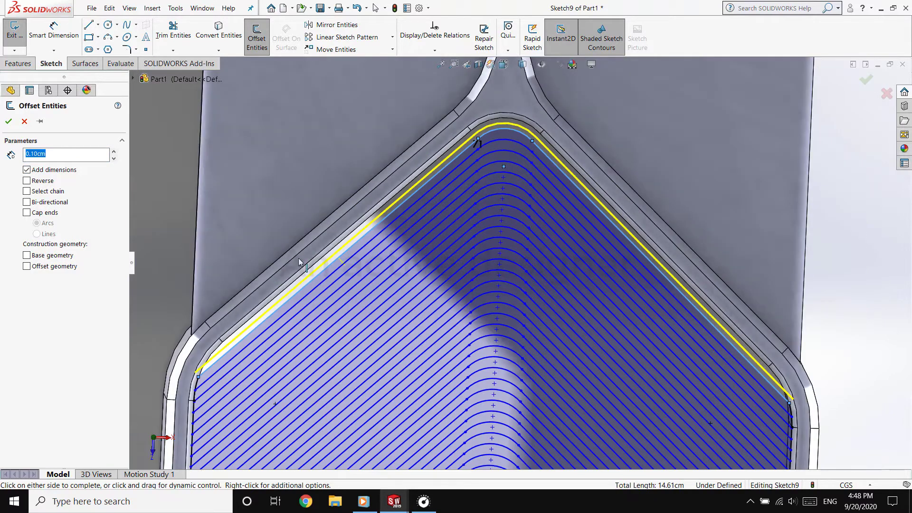
pyautogui.click(24, 122)
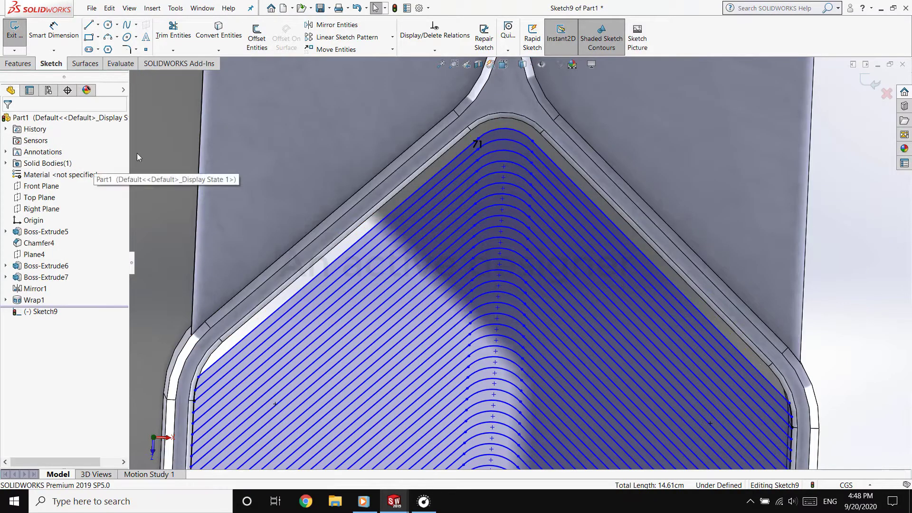
# Start a boss extrude of the fin sketch and select the first twelve alternate V-shaped bands from the compartment's apex downward as contours
pyautogui.click(22, 64)
pyautogui.click(20, 36)
pyautogui.click(513, 155)
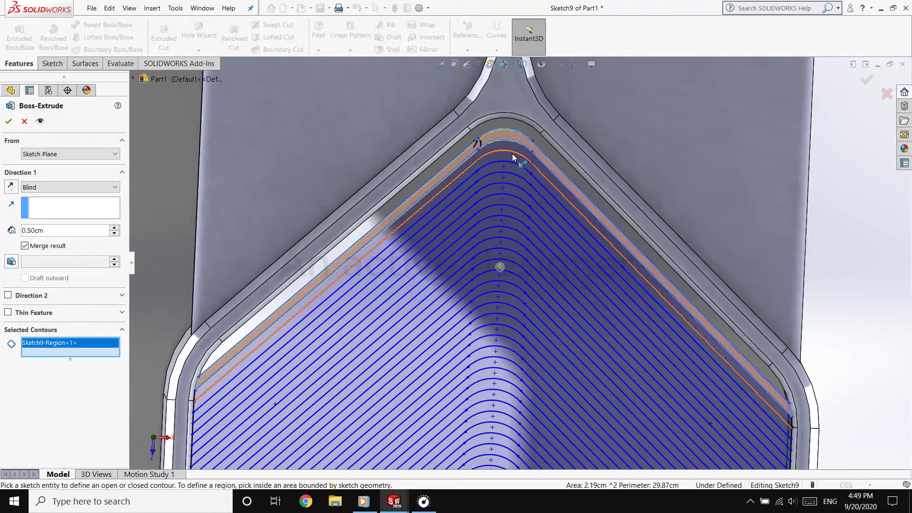
pyautogui.click(511, 156)
pyautogui.click(512, 179)
pyautogui.click(515, 209)
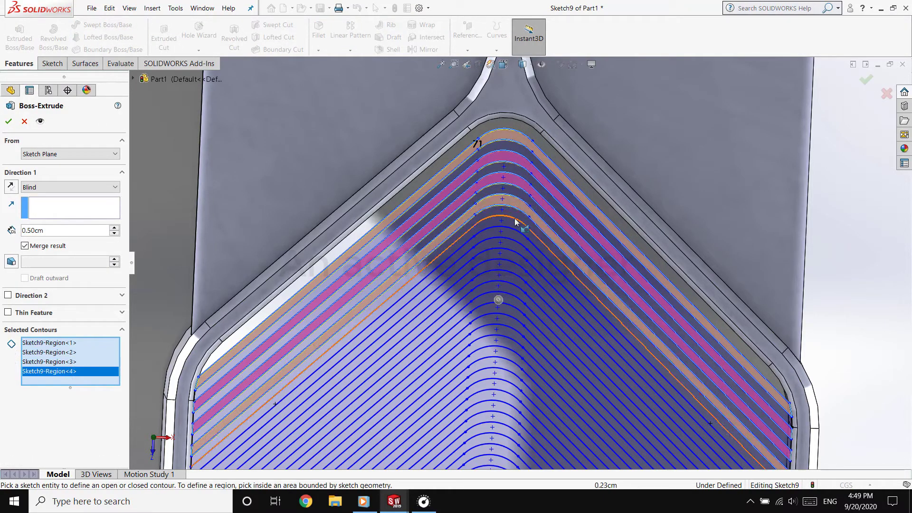
pyautogui.click(515, 224)
pyautogui.click(514, 257)
pyautogui.click(512, 291)
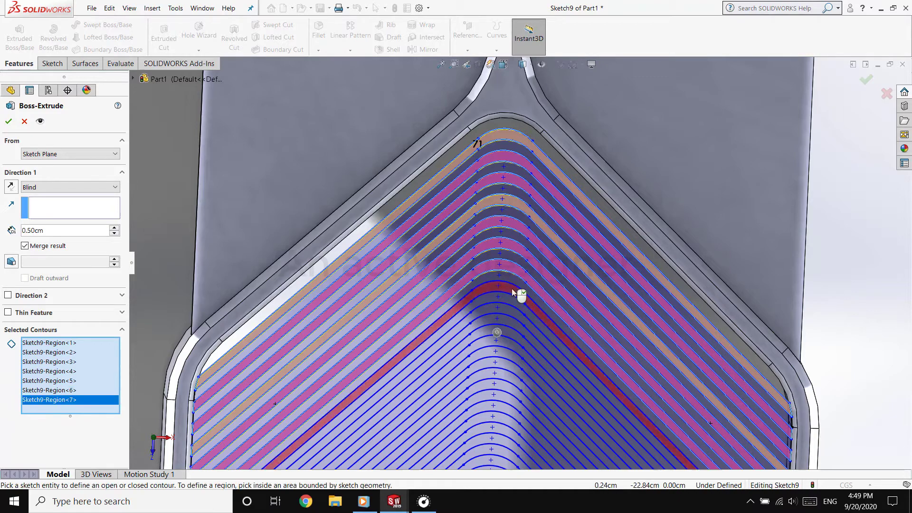
pyautogui.click(512, 311)
pyautogui.click(512, 332)
pyautogui.click(512, 355)
pyautogui.click(511, 380)
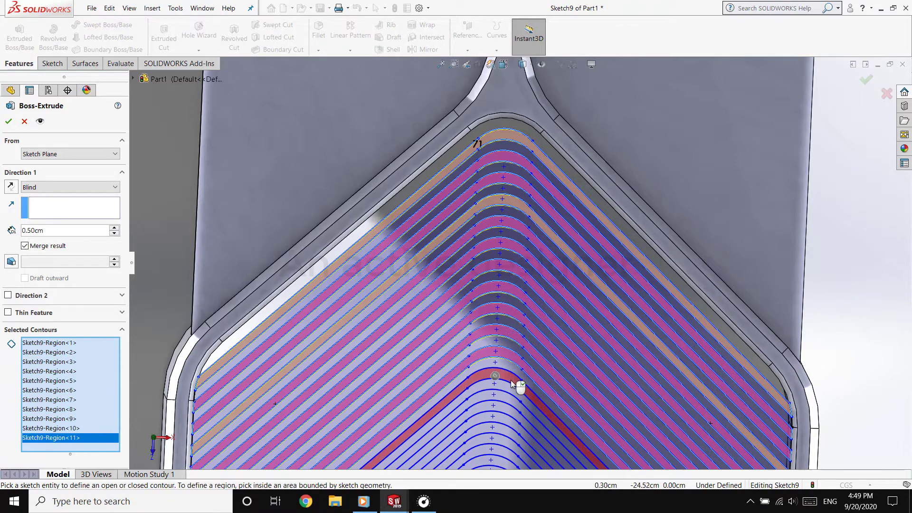
pyautogui.click(512, 380)
# Add every other V-shaped band through the middle of the compartment to the extrude's contours
pyautogui.scroll(7, 512, 380)
pyautogui.scroll(-6, 516, 378)
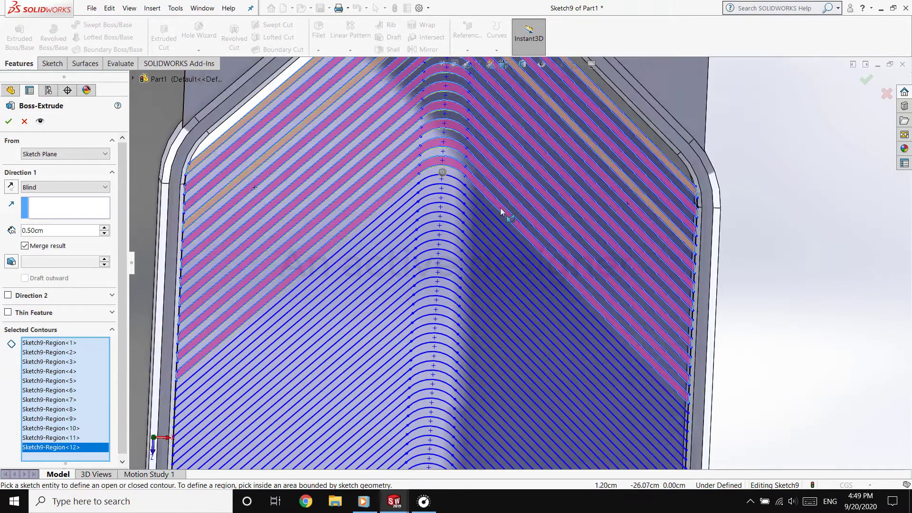
pyautogui.click(472, 197)
pyautogui.click(474, 219)
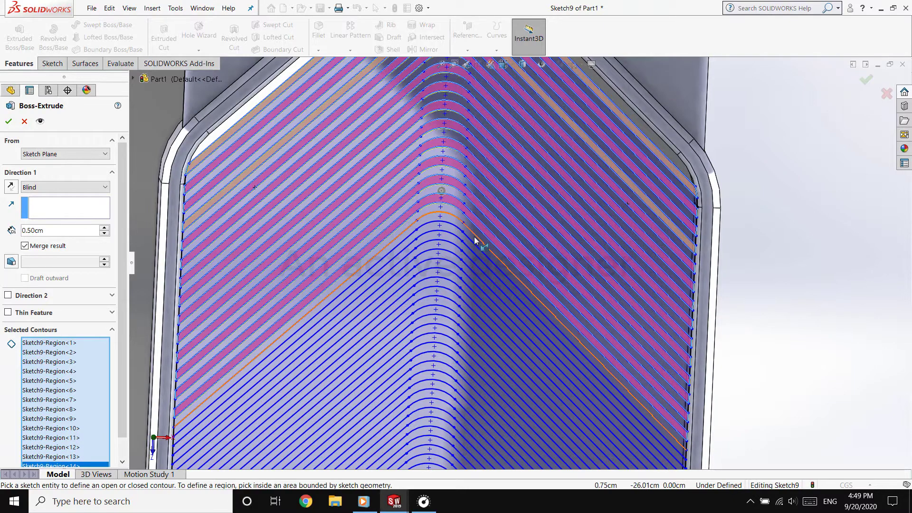
pyautogui.click(474, 239)
pyautogui.click(471, 257)
pyautogui.click(470, 276)
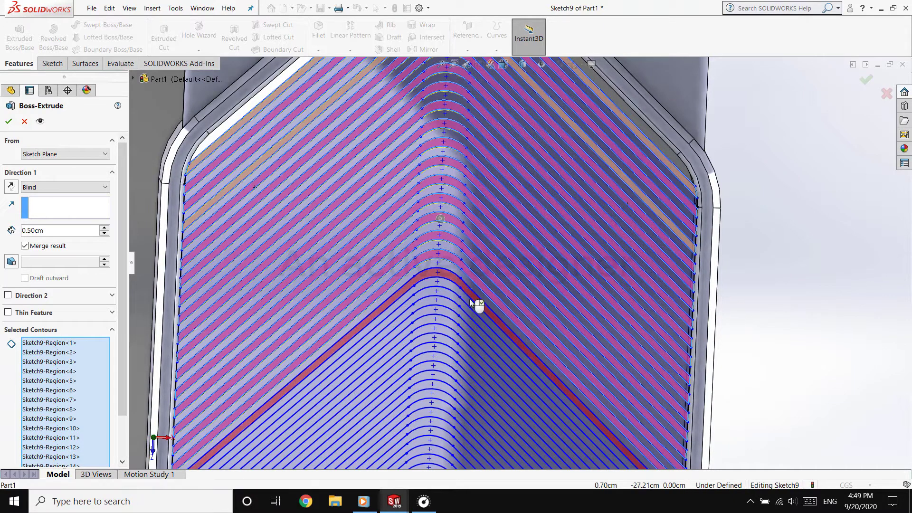
pyautogui.click(470, 300)
pyautogui.click(470, 319)
pyautogui.click(471, 339)
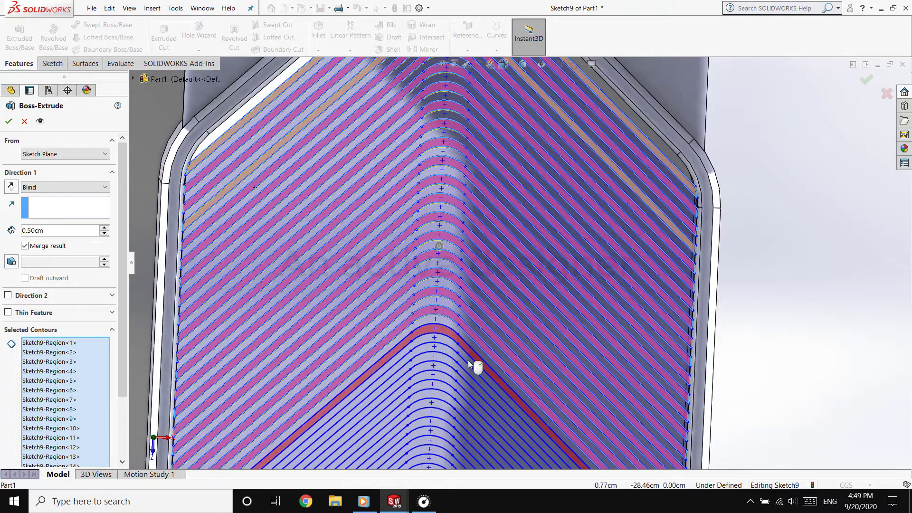
pyautogui.click(468, 361)
pyautogui.click(468, 370)
pyautogui.click(467, 390)
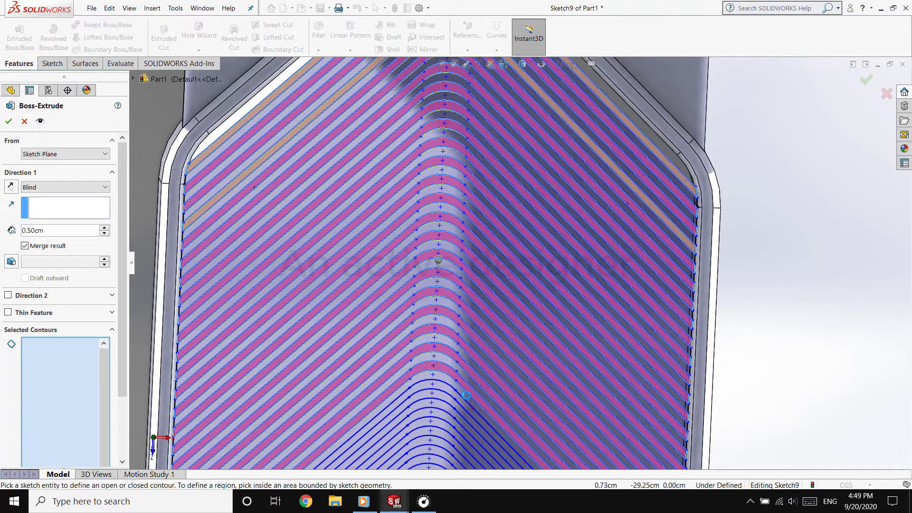
pyautogui.click(465, 403)
# Add the remaining alternate bands down to the compartment's bottom edge to the extrude's contours
pyautogui.scroll(4, 513, 404)
pyautogui.scroll(-8, 569, 362)
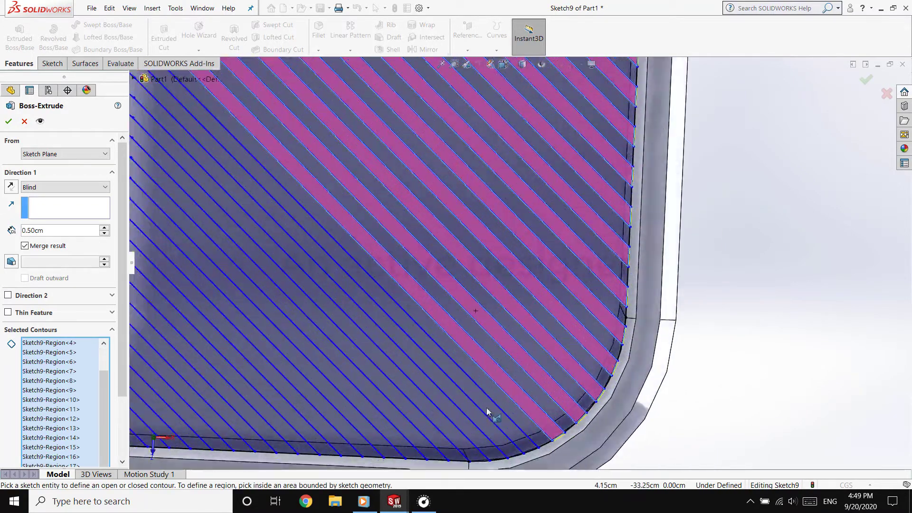
pyautogui.click(486, 407)
pyautogui.click(452, 417)
pyautogui.click(430, 431)
pyautogui.click(391, 435)
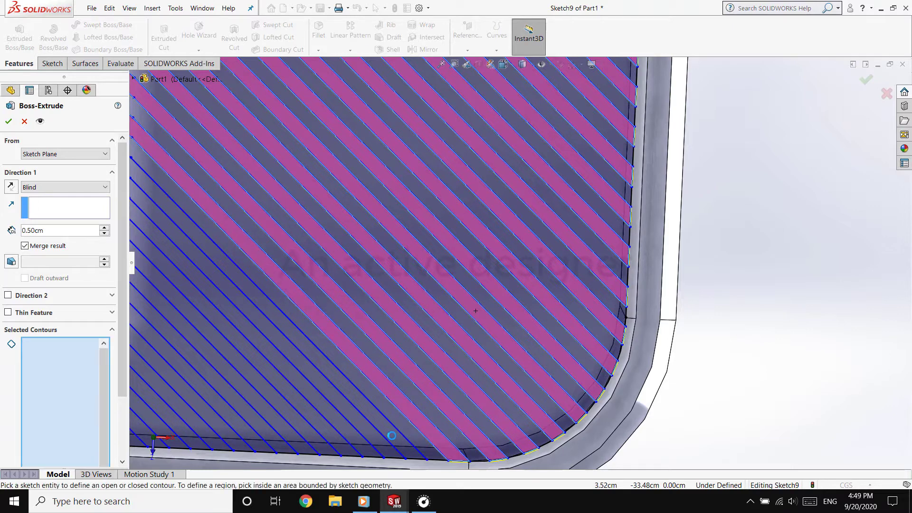
pyautogui.click(376, 438)
pyautogui.click(351, 442)
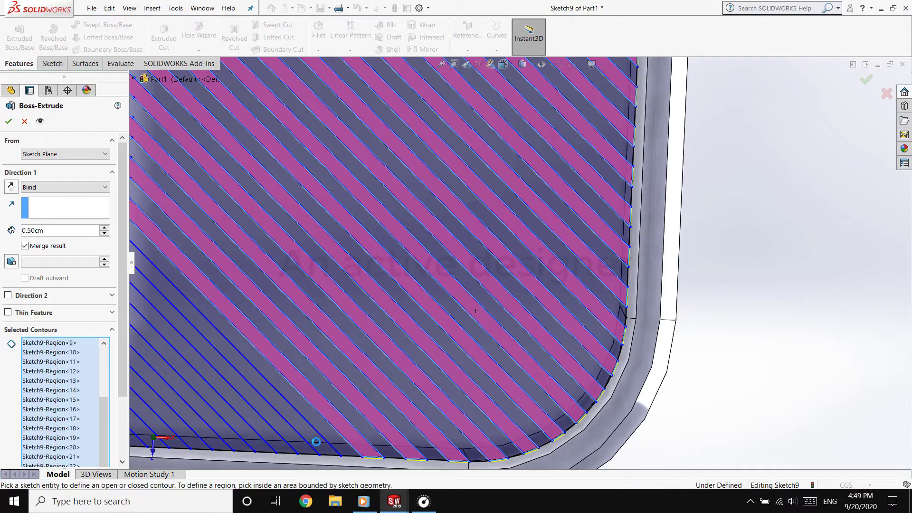
pyautogui.click(314, 441)
pyautogui.click(269, 437)
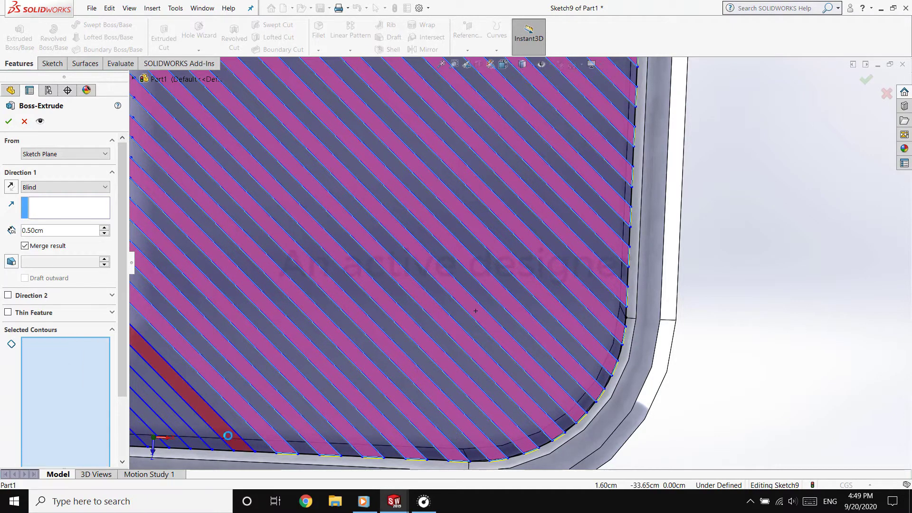
pyautogui.click(192, 434)
pyautogui.scroll(4, 250, 365)
pyautogui.scroll(-4, 285, 332)
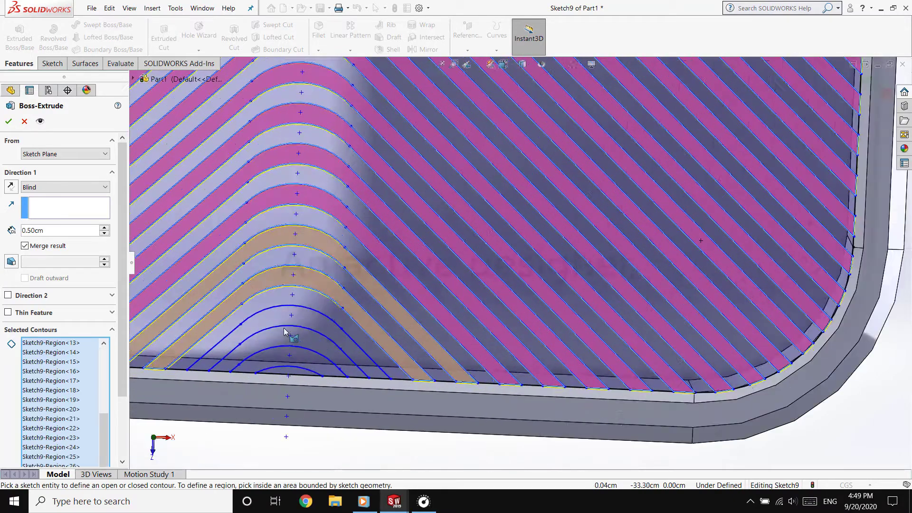
pyautogui.scroll(-3, 284, 331)
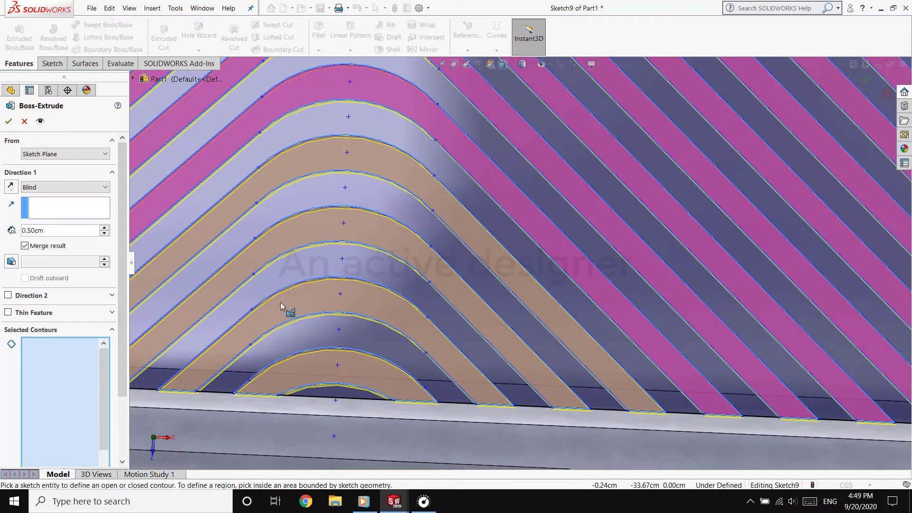
# Enable a second direction for the fin extrude and set the first direction's depth to 0.10 cm
pyautogui.scroll(8, 281, 303)
pyautogui.moveTo(480, 309); pyautogui.dragTo(582, 159, button='middle')
pyautogui.scroll(5, 582, 157)
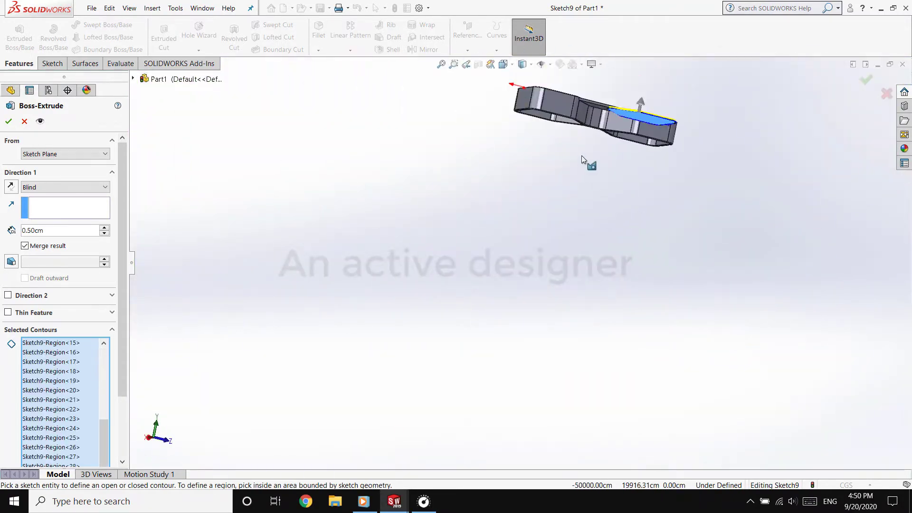
pyautogui.scroll(-6, 583, 157)
pyautogui.moveTo(599, 229)
pyautogui.mouseDown(button='middle')
pyautogui.moveTo(611, 261)
pyautogui.moveTo(552, 362)
pyautogui.moveTo(583, 283)
pyautogui.moveTo(539, 347)
pyautogui.mouseUp(button='middle')
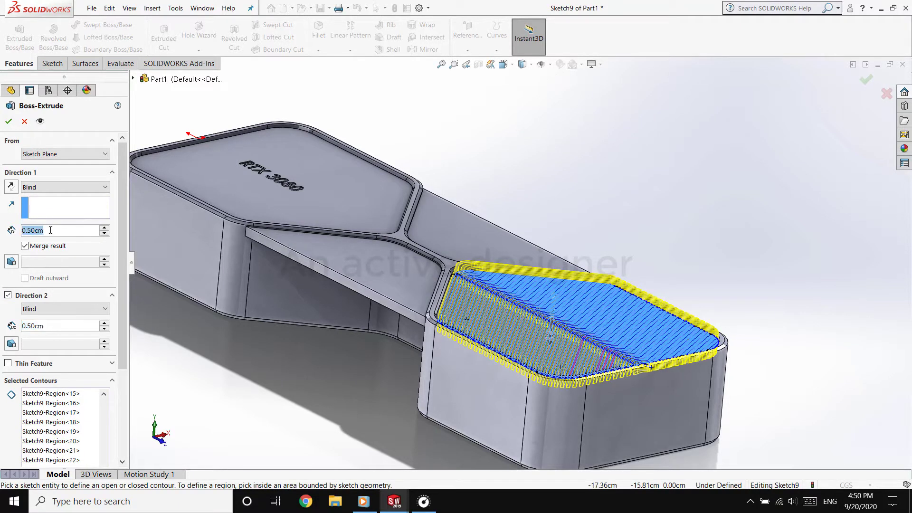
pyautogui.write('0.')
pyautogui.press('Return')
# Set the second direction to Up To Surface, using the rim face on the frame's opposite side, and finish the fin extrude
pyautogui.scroll(-5, 475, 307)
pyautogui.moveTo(475, 306); pyautogui.dragTo(711, 255, button='middle')
pyautogui.scroll(5, 711, 255)
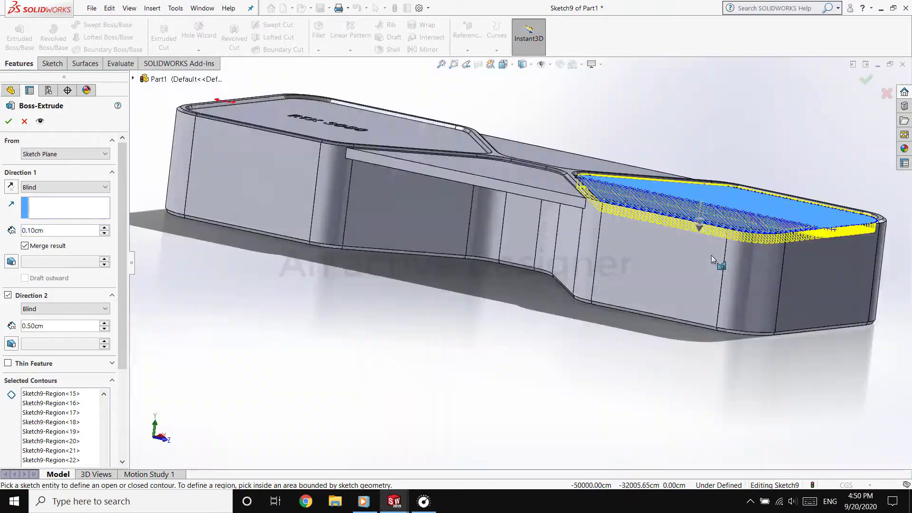
pyautogui.scroll(-4, 636, 198)
pyautogui.moveTo(636, 197); pyautogui.dragTo(620, 205, button='middle')
pyautogui.scroll(3, 380, 318)
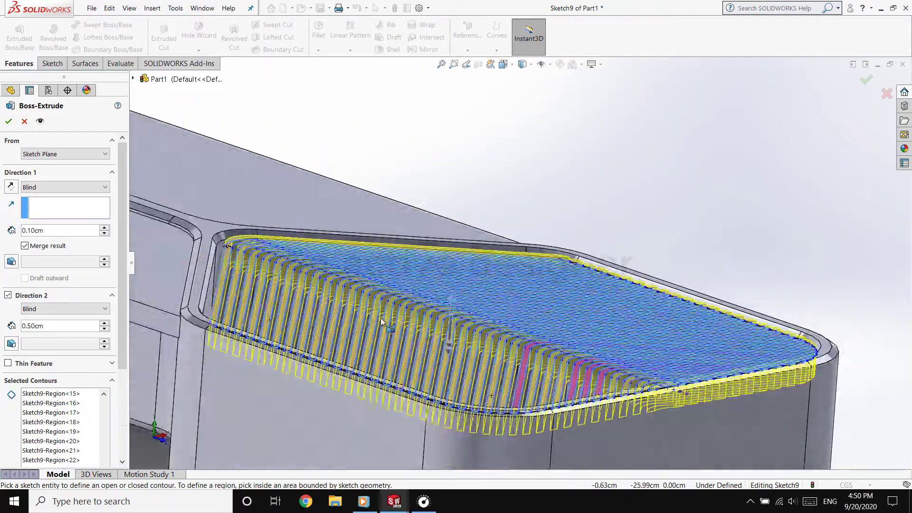
pyautogui.click(66, 309)
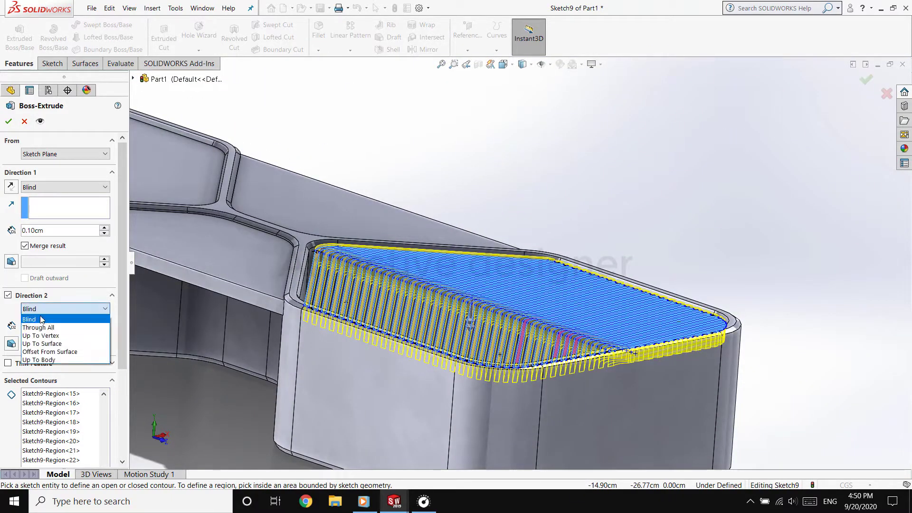
pyautogui.click(47, 338)
pyautogui.moveTo(210, 395); pyautogui.dragTo(325, 403, button='middle')
pyautogui.click(325, 403)
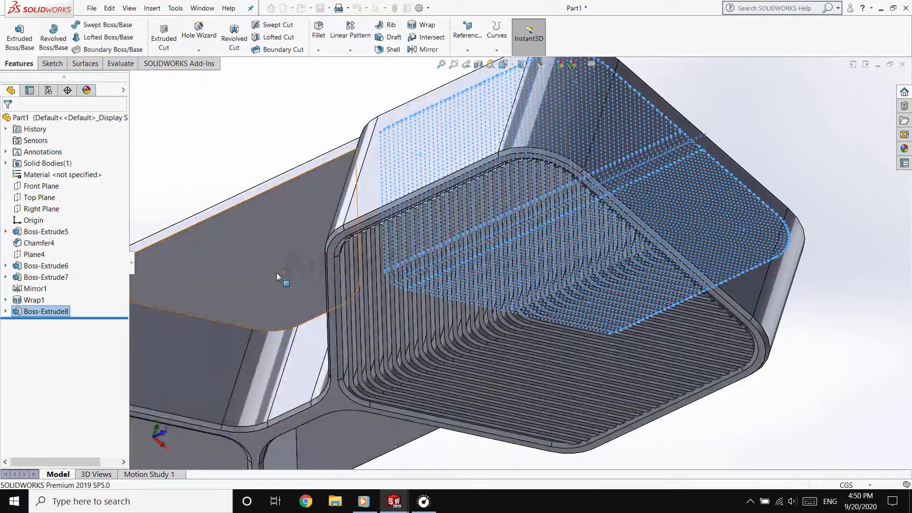
pyautogui.moveTo(277, 273); pyautogui.dragTo(290, 378, button='middle')
pyautogui.click(289, 377)
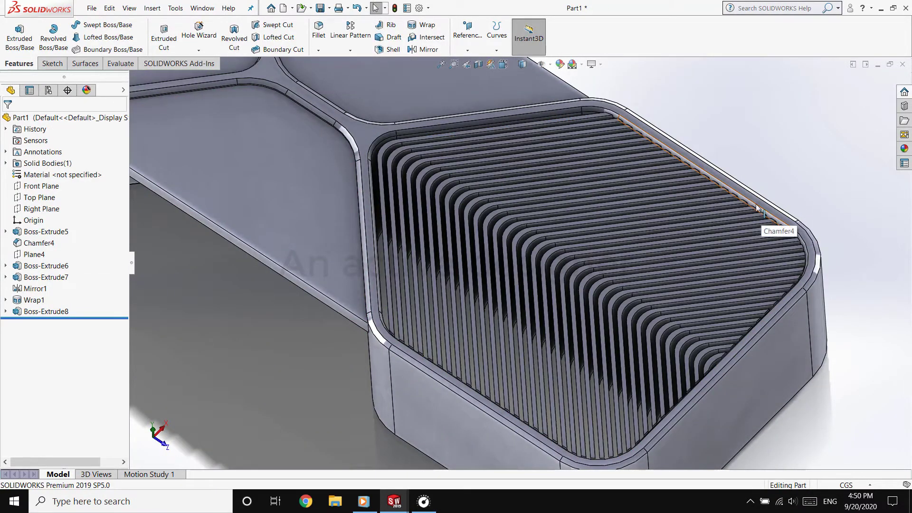
# On the frame's front rim face, sketch a circle about 10.3 cm in diameter on the centreline of the finned compartment
pyautogui.moveTo(757, 208); pyautogui.dragTo(585, 370, button='middle')
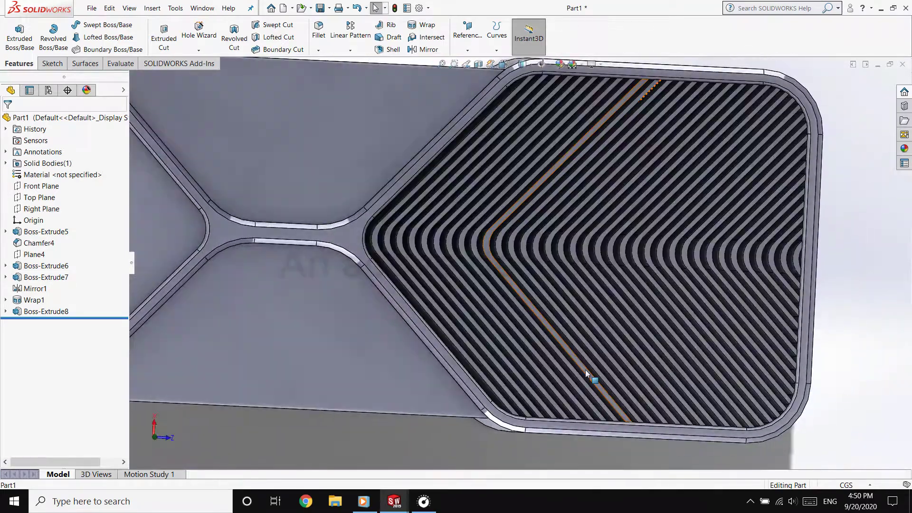
pyautogui.click(347, 237)
pyautogui.click(421, 208)
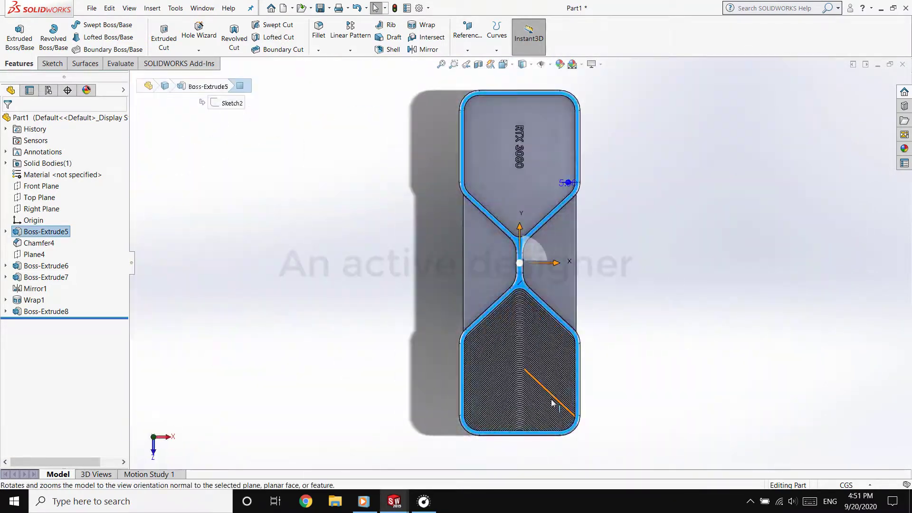
pyautogui.scroll(-5, 543, 418)
pyautogui.click(53, 63)
pyautogui.click(108, 25)
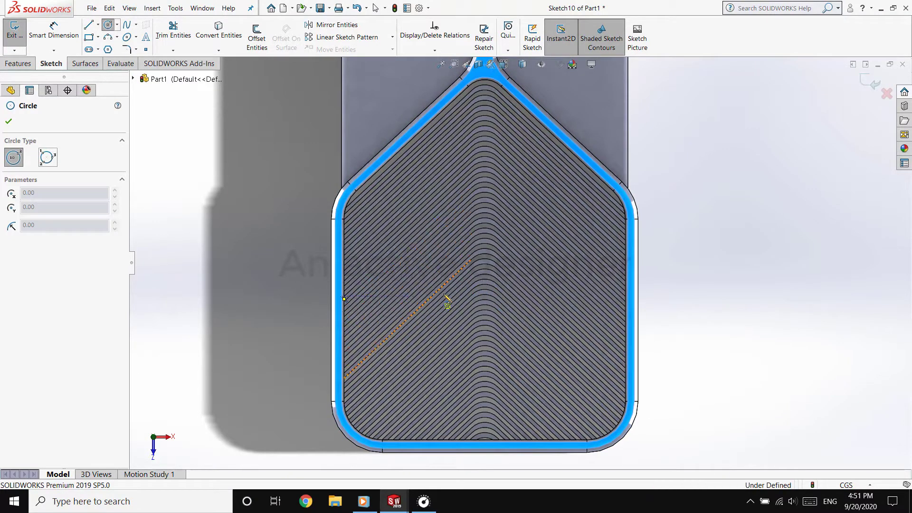
pyautogui.scroll(-5, 484, 290)
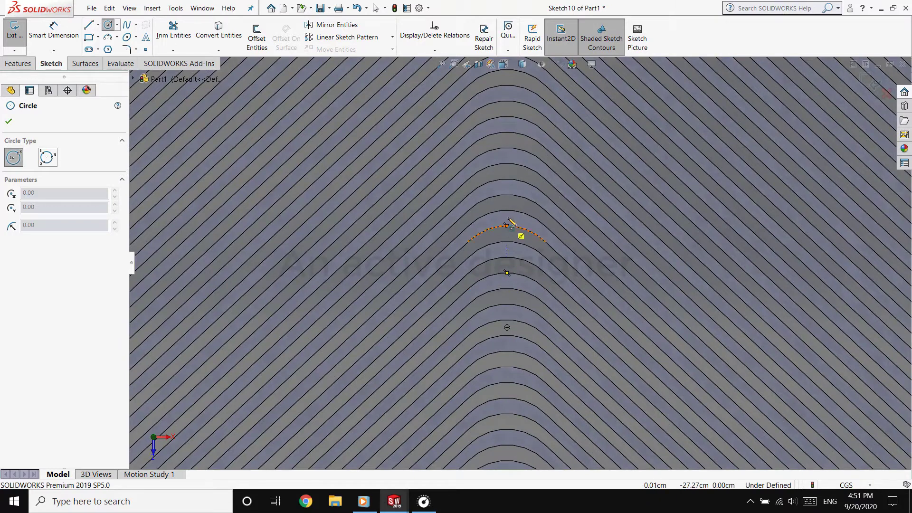
pyautogui.scroll(3, 508, 272)
pyautogui.click(515, 267)
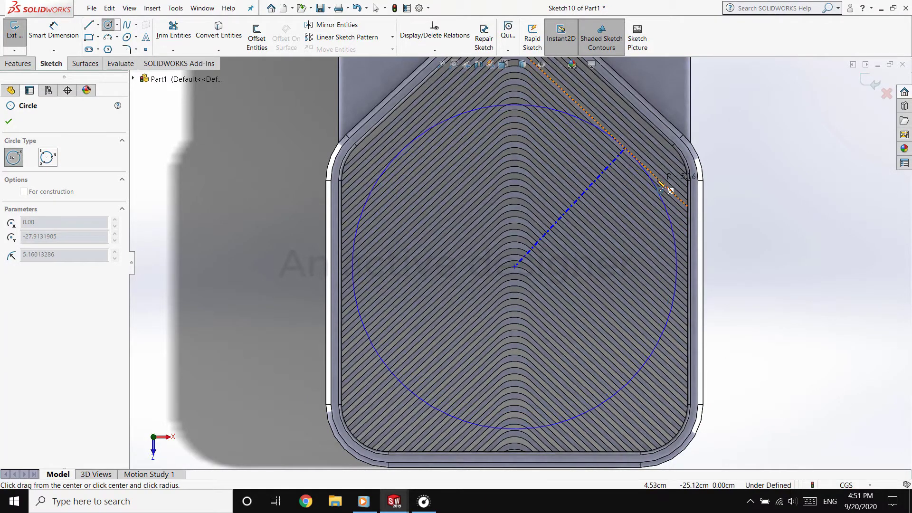
pyautogui.click(667, 196)
# Dimension the circle's diameter as 10 cm
pyautogui.press('Escape')
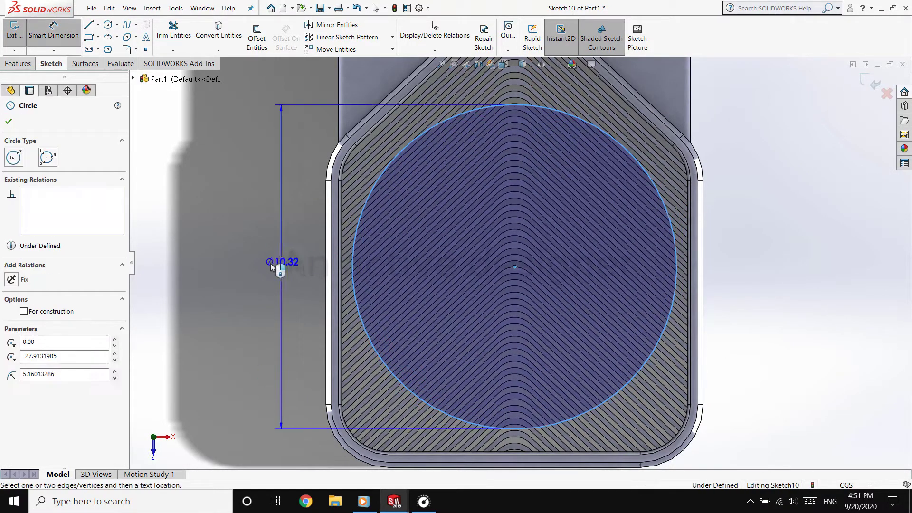
pyautogui.click(263, 306)
pyautogui.write('10')
pyautogui.press('Return')
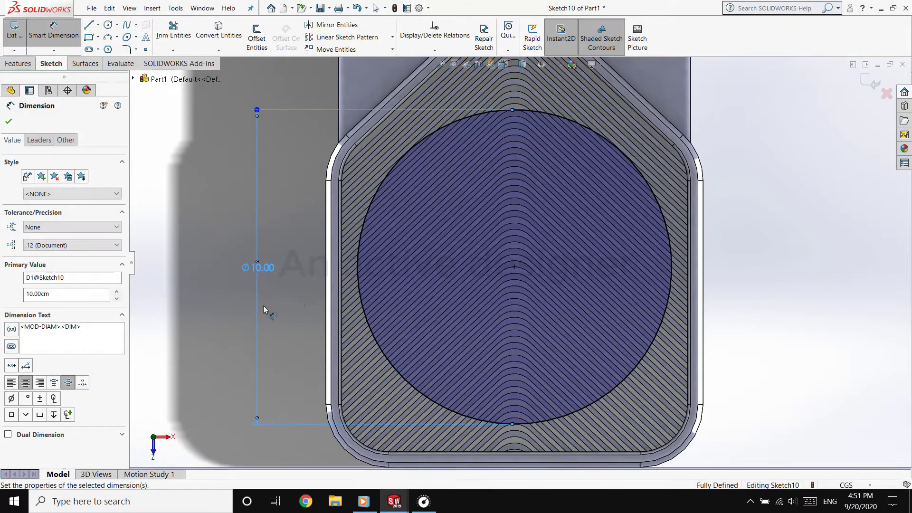
# Try to cut-extrude the circle 2 cm deep into the fins with the cut side flipped
pyautogui.click(26, 64)
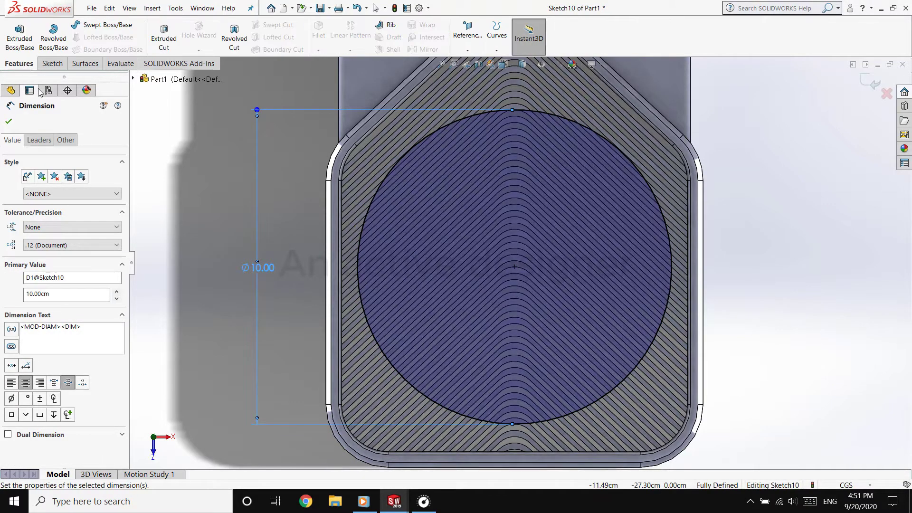
pyautogui.click(164, 37)
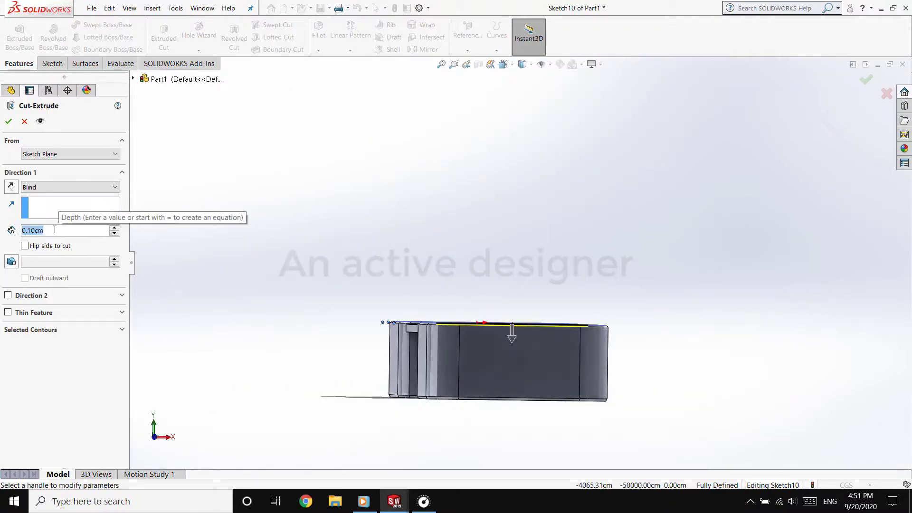
pyautogui.write('2')
pyautogui.press('Return')
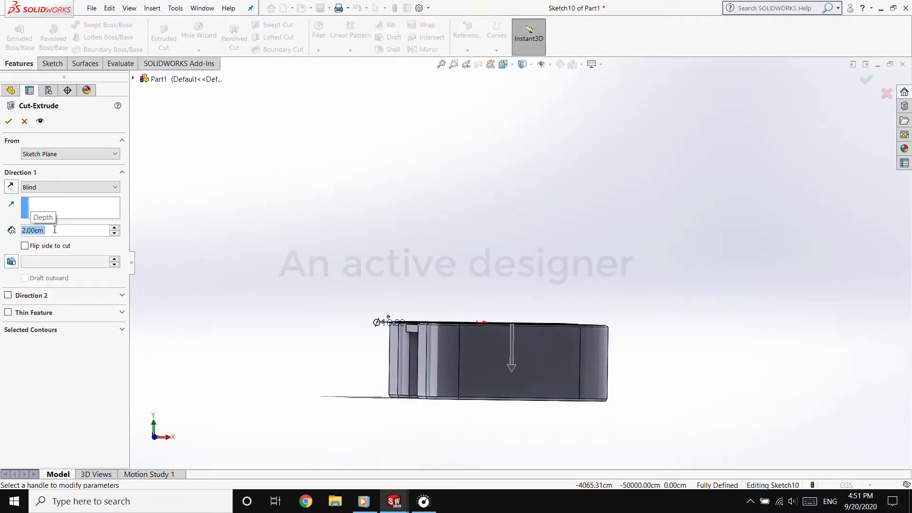
pyautogui.press('Return')
pyautogui.moveTo(503, 285); pyautogui.dragTo(521, 363, button='middle')
pyautogui.scroll(-2, 526, 390)
pyautogui.scroll(-3, 549, 201)
pyautogui.moveTo(350, 203); pyautogui.dragTo(409, 185, button='middle')
pyautogui.click(25, 245)
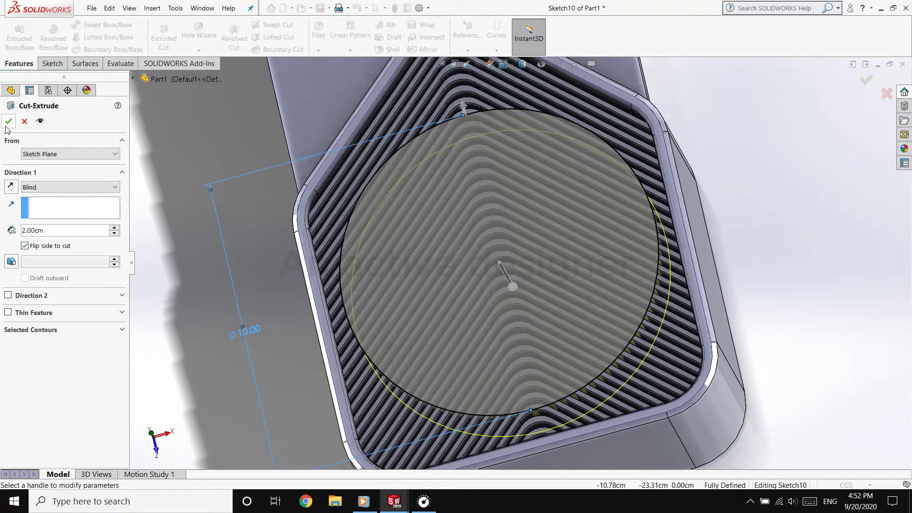
pyautogui.click(7, 123)
pyautogui.click(24, 122)
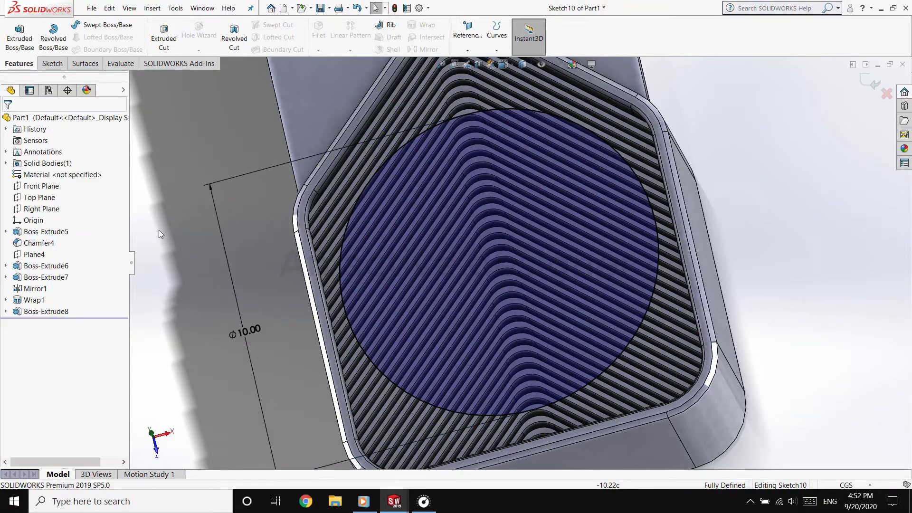
pyautogui.moveTo(160, 230); pyautogui.dragTo(205, 297, button='middle')
pyautogui.scroll(-8, 486, 352)
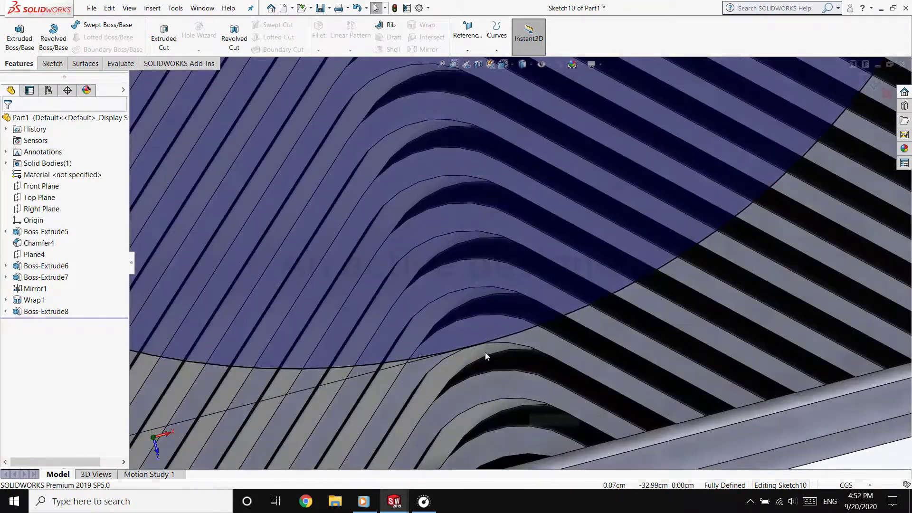
# Set the diameter of the circle over the fins to 10.20 cm
pyautogui.scroll(15, 372, 303)
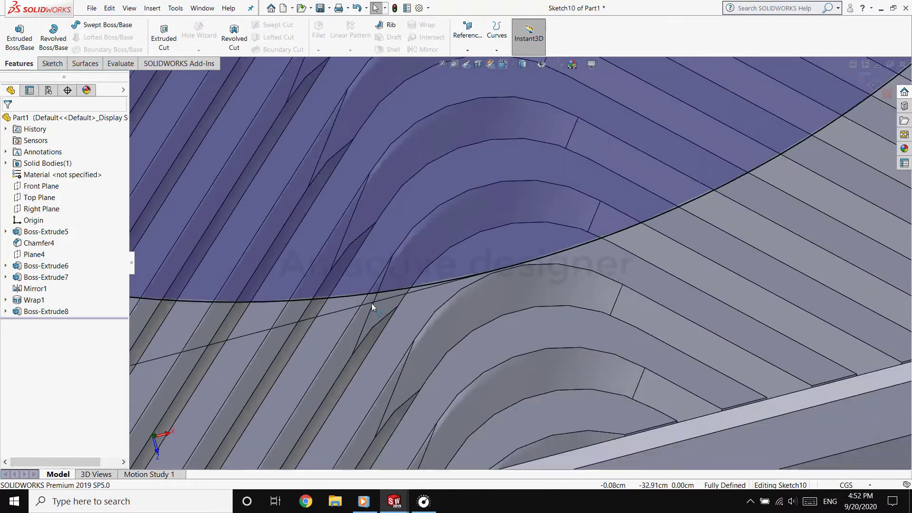
pyautogui.scroll(-4, 473, 176)
pyautogui.doubleClick(306, 284)
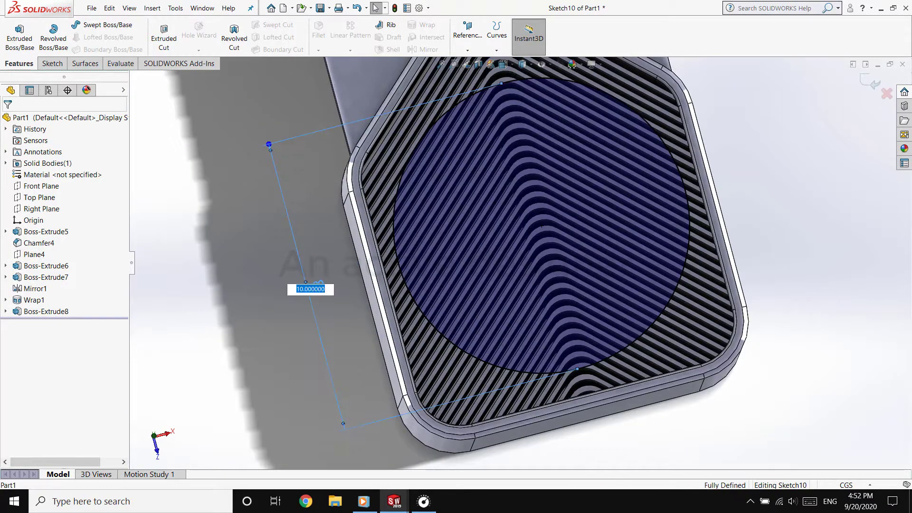
pyautogui.write('10.20')
pyautogui.press('Return')
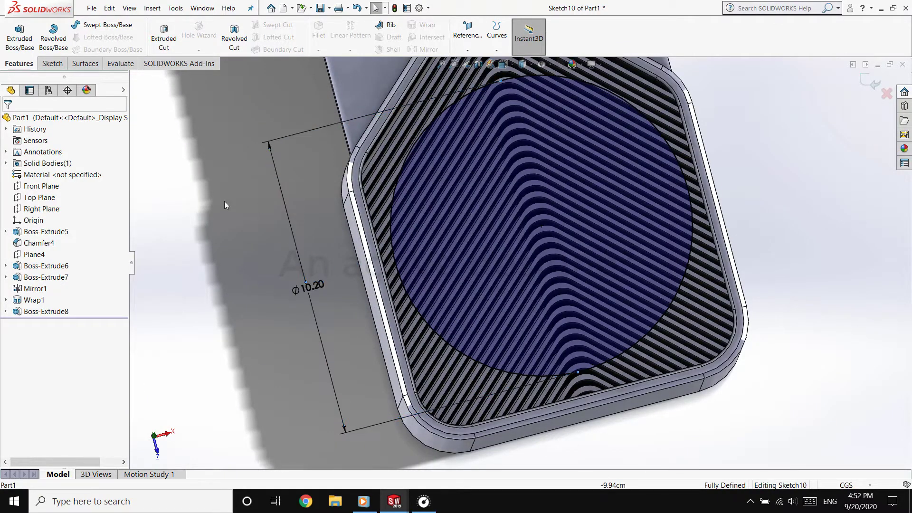
# Cut-extrude the 10.20 cm circle 2 cm deep into the fins as a blind cut
pyautogui.click(151, 49)
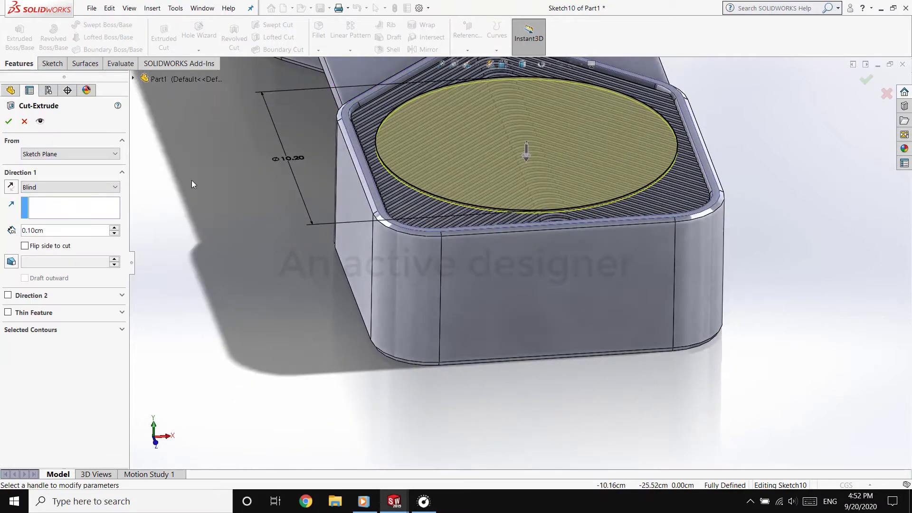
pyautogui.doubleClick(55, 233)
pyautogui.write('2')
pyautogui.press('Return')
pyautogui.press('Return')
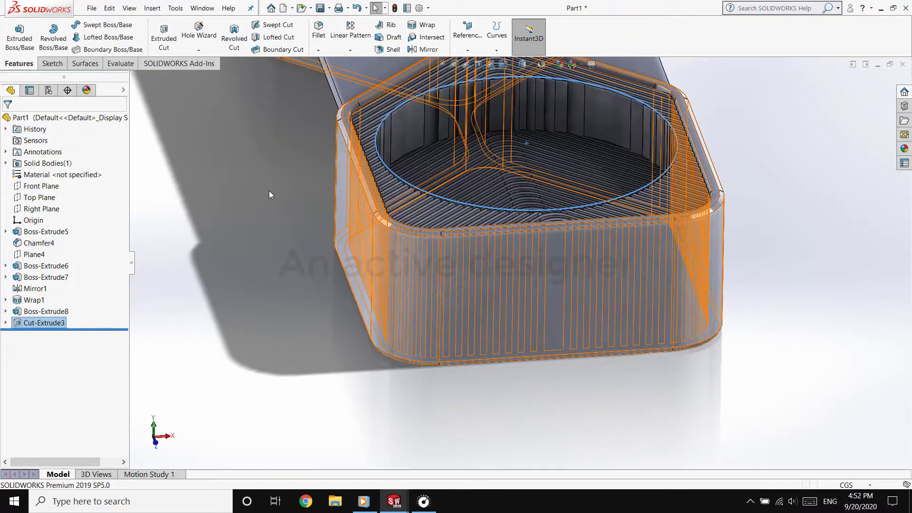
pyautogui.click(269, 190)
pyautogui.moveTo(343, 145); pyautogui.dragTo(472, 315, button='middle')
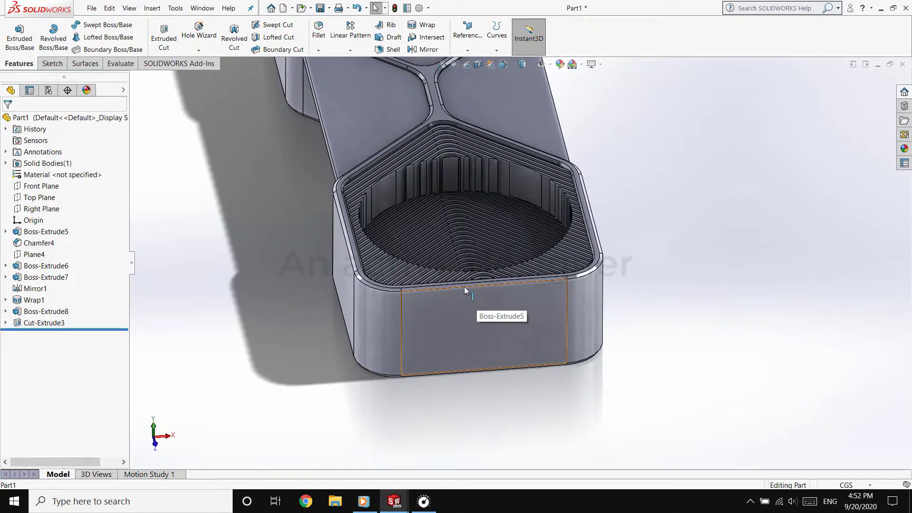
# On the flat triangular face beside the finned compartment, sketch a circle about 10.08 cm in diameter, centred on the round recess
pyautogui.click(321, 167)
pyautogui.click(423, 105)
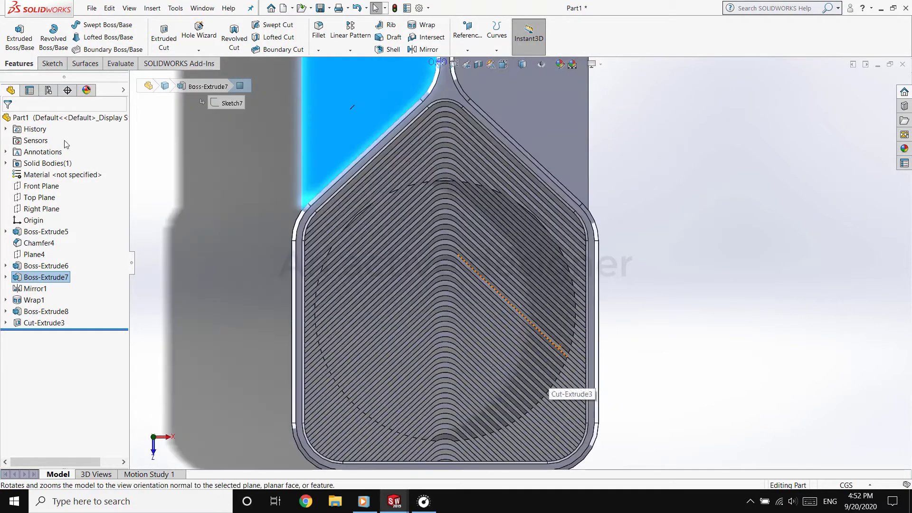
pyautogui.click(52, 63)
pyautogui.click(109, 25)
pyautogui.scroll(-5, 328, 300)
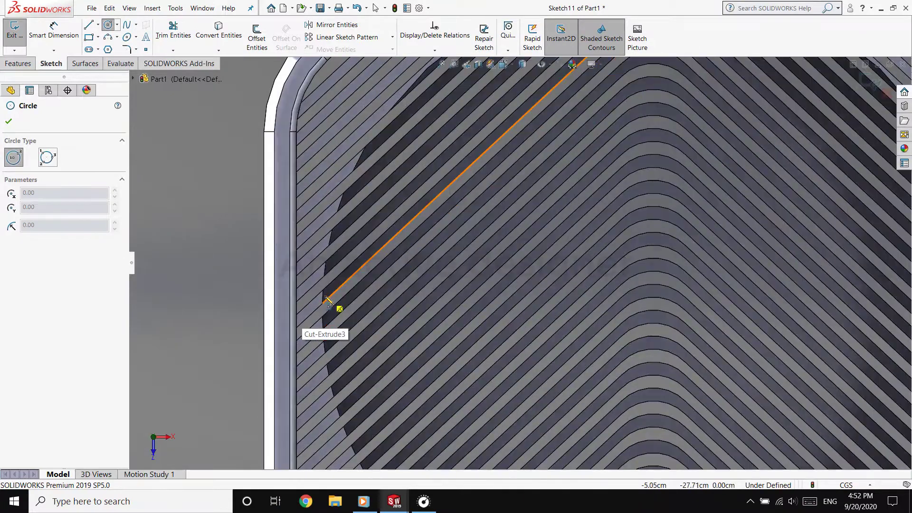
pyautogui.click(653, 310)
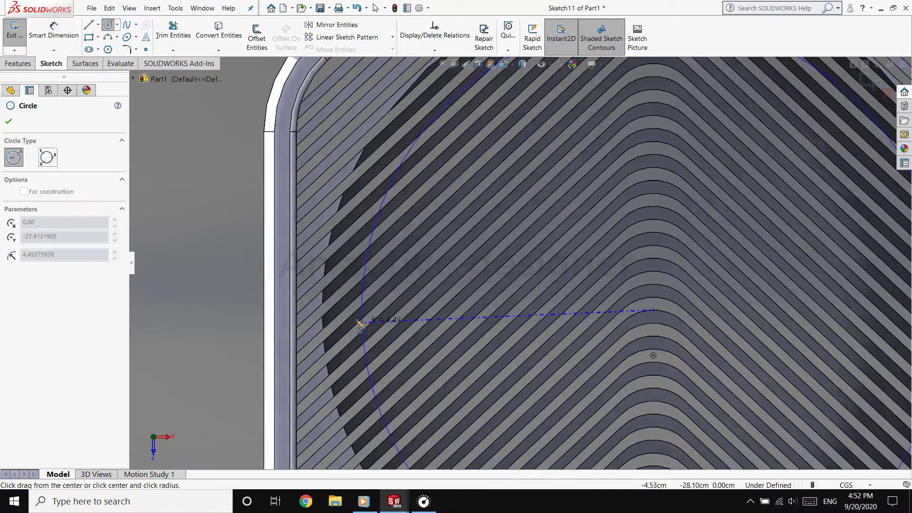
pyautogui.click(327, 305)
# Dimension the new circle's diameter as 10 cm
pyautogui.rightClick(218, 307)
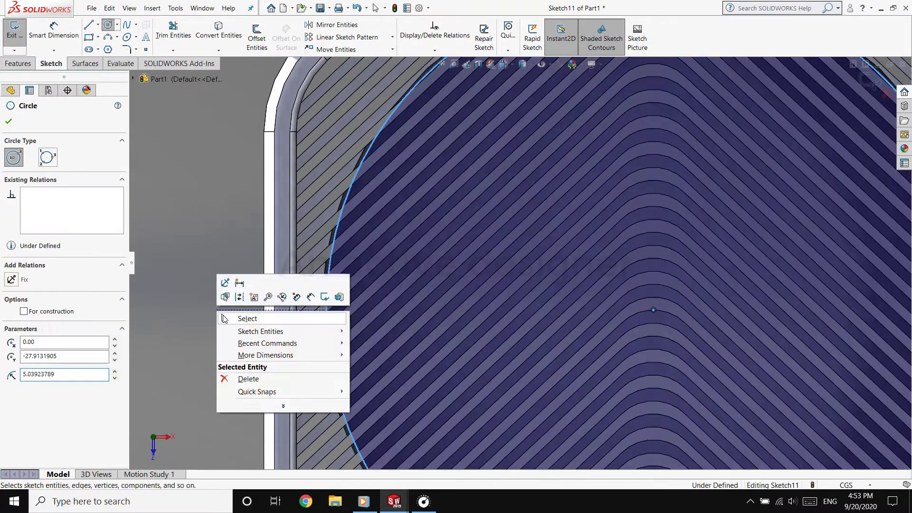
pyautogui.click(238, 284)
pyautogui.click(332, 269)
pyautogui.click(213, 317)
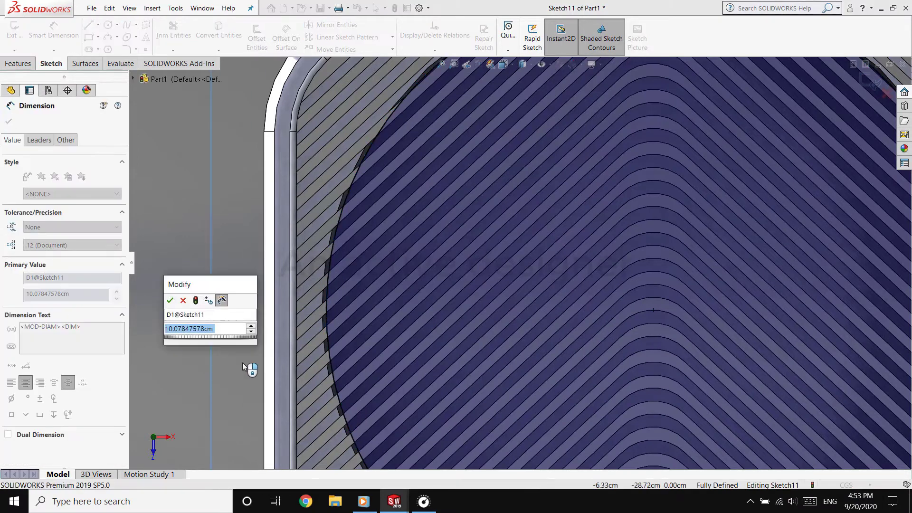
pyautogui.write('10.')
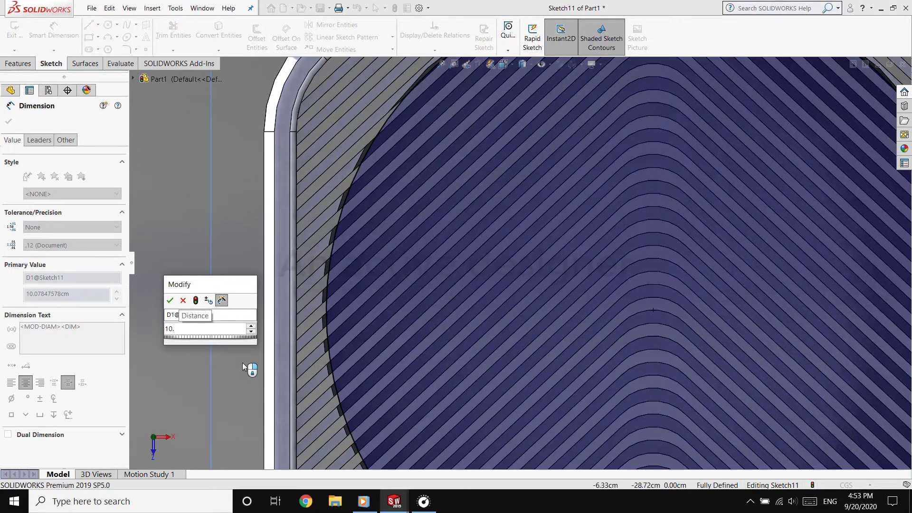
pyautogui.write('5')
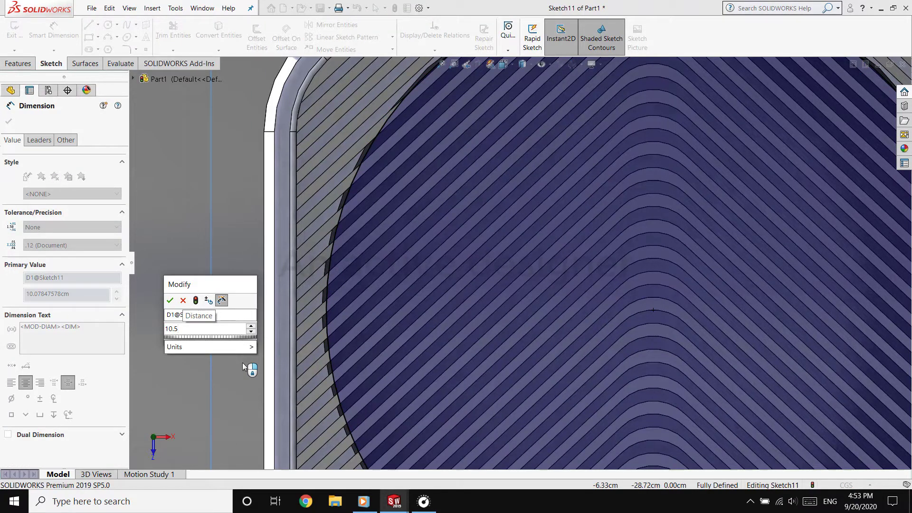
pyautogui.press('BackSpace')
pyautogui.press('Return')
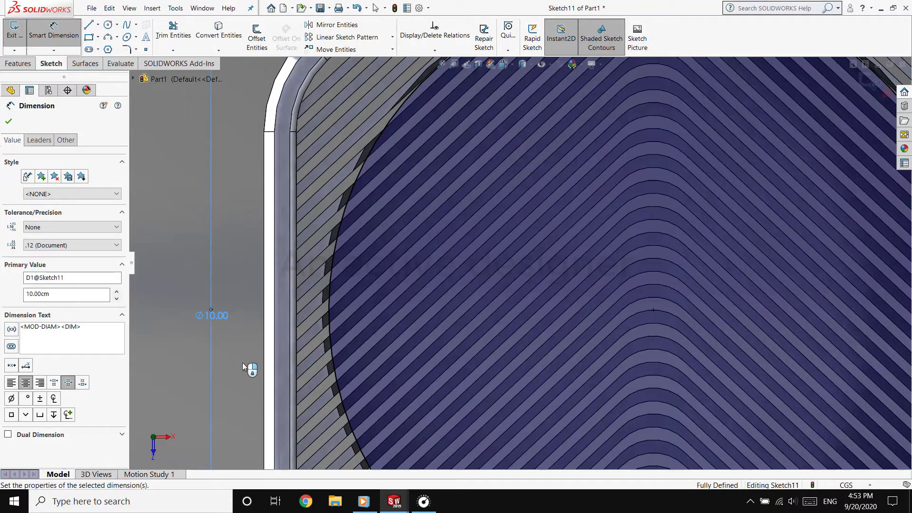
# Offset the 10 cm circle inward by 0.15 cm to form a thin ring profile
pyautogui.scroll(6, 620, 272)
pyautogui.scroll(-3, 621, 272)
pyautogui.click(257, 37)
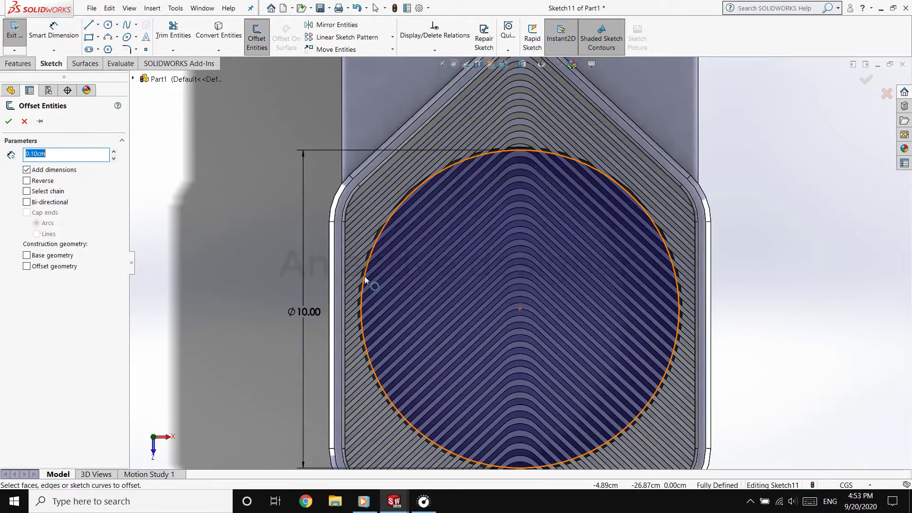
pyautogui.click(33, 181)
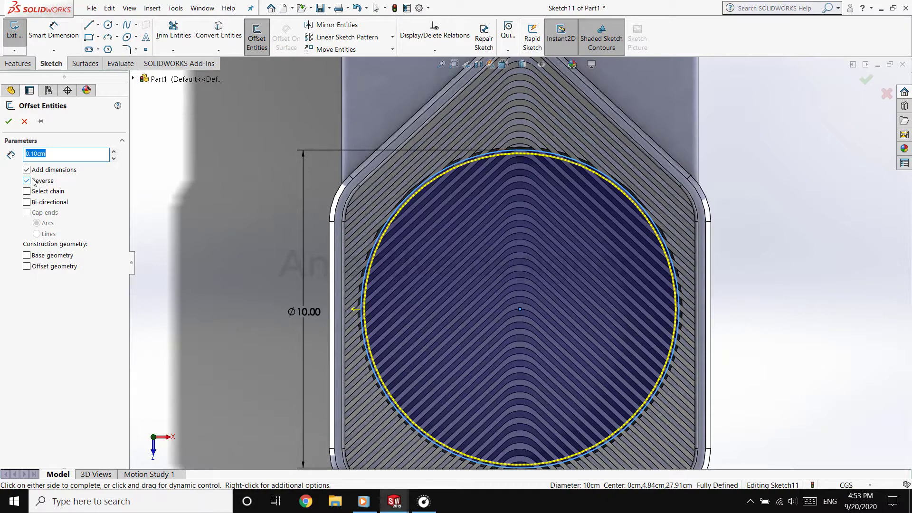
pyautogui.click(52, 152)
pyautogui.write('0.2')
pyautogui.press('Return')
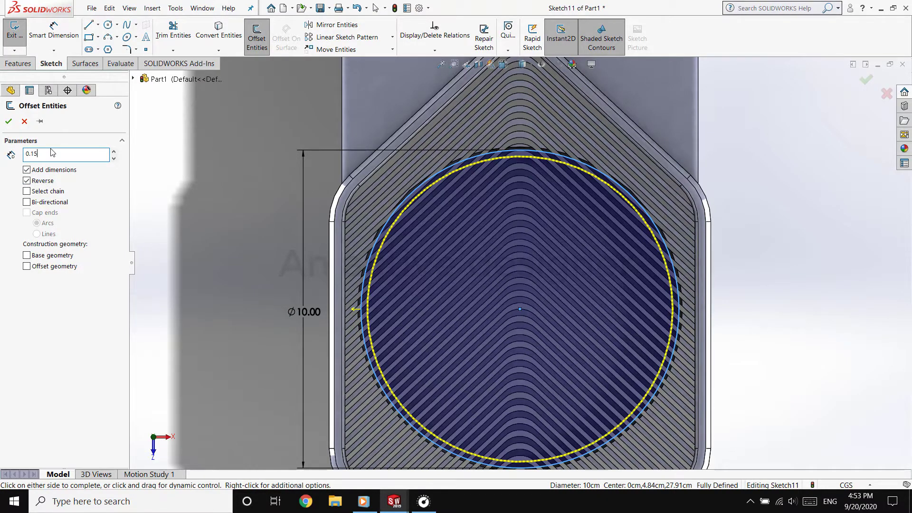
pyautogui.write('0.15')
pyautogui.press('Return')
pyautogui.click(8, 121)
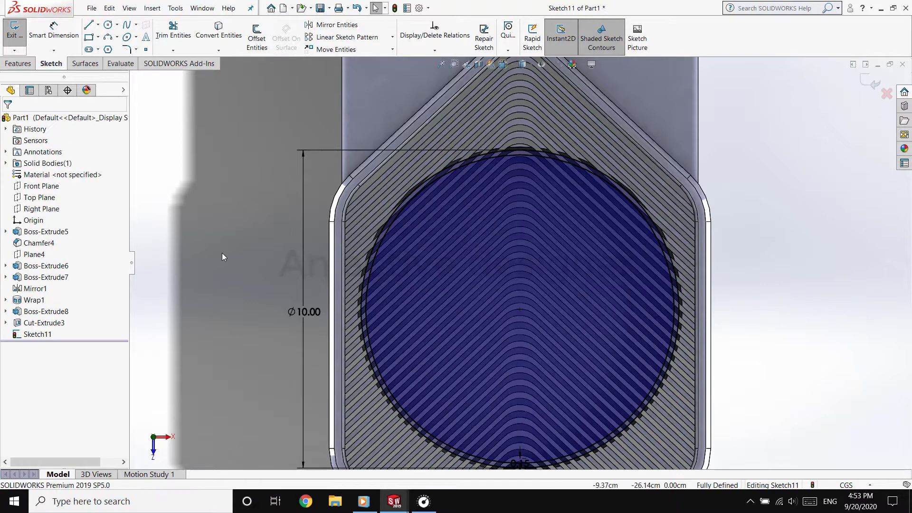
# Extrude the ring profile 1.98 cm down into the round recess with the result merged
pyautogui.click(18, 63)
pyautogui.click(19, 36)
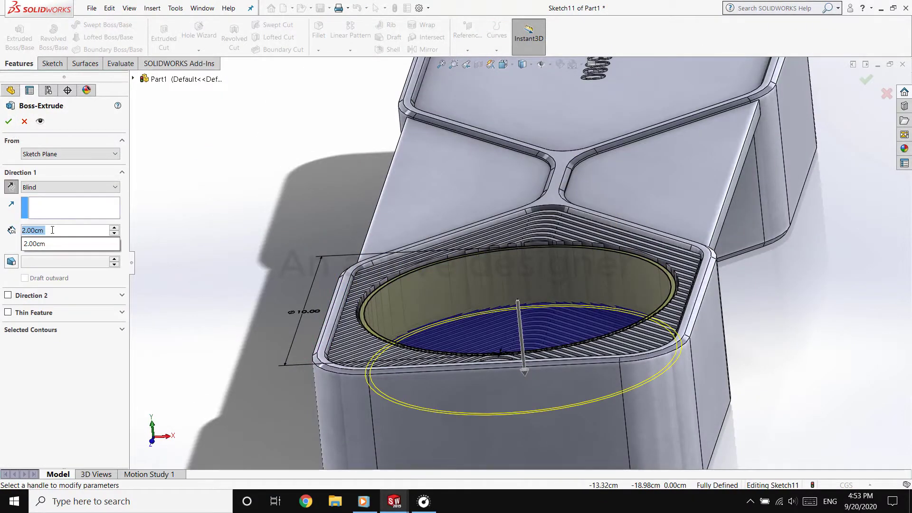
pyautogui.write('1.98')
pyautogui.press('Return')
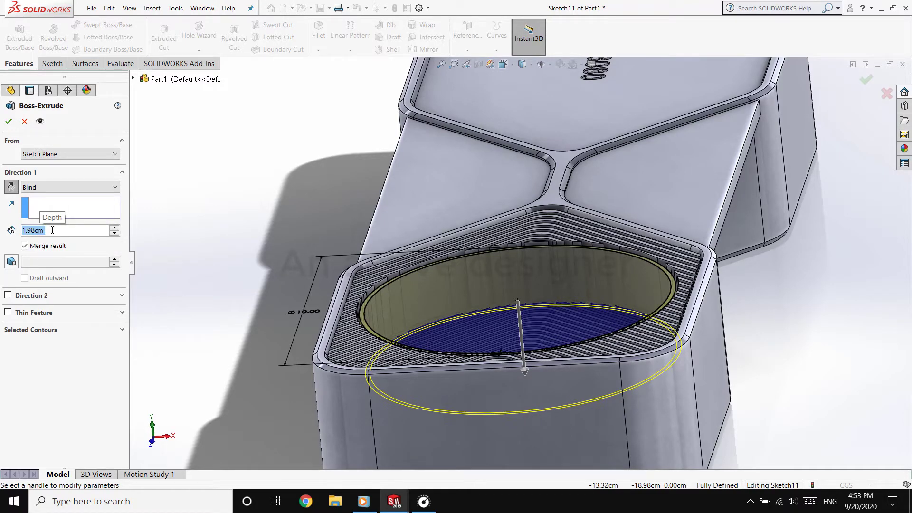
pyautogui.press('Return')
# Open the ring extrude feature inside the round recess for editing
pyautogui.click(262, 224)
pyautogui.moveTo(262, 225); pyautogui.dragTo(266, 323, button='middle')
pyautogui.scroll(-5, 468, 360)
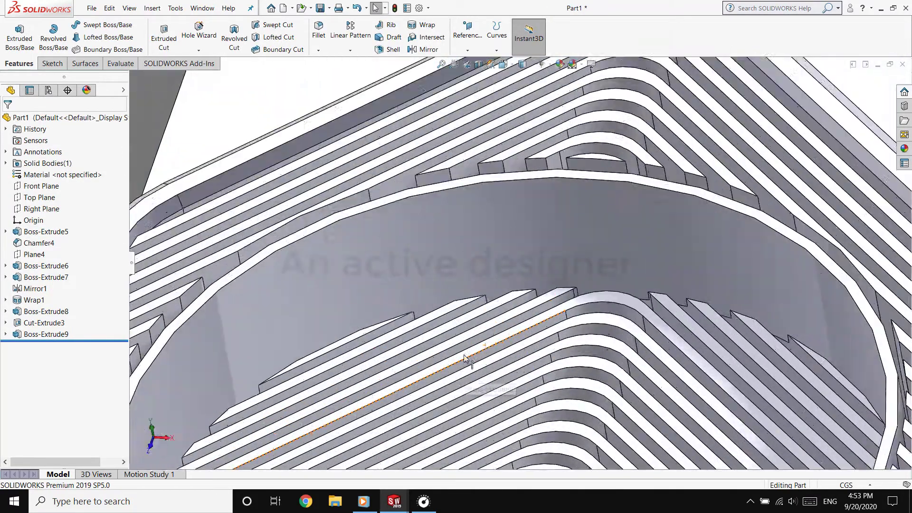
pyautogui.moveTo(469, 360); pyautogui.dragTo(446, 288, button='middle')
pyautogui.click(484, 267)
pyautogui.click(32, 314)
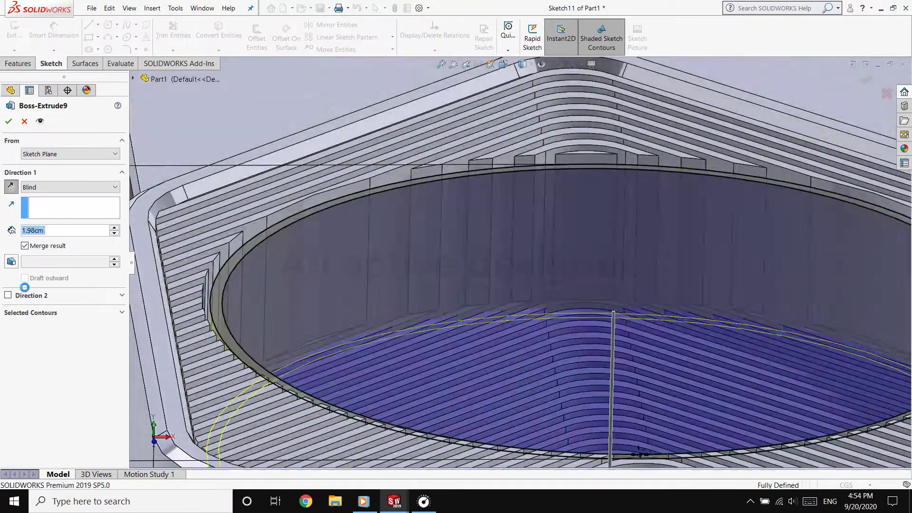
# Try ending the ring extrude Up To Surface at a recessed fin face, and switch back to Blind
pyautogui.click(42, 192)
pyautogui.click(56, 221)
pyautogui.click(351, 352)
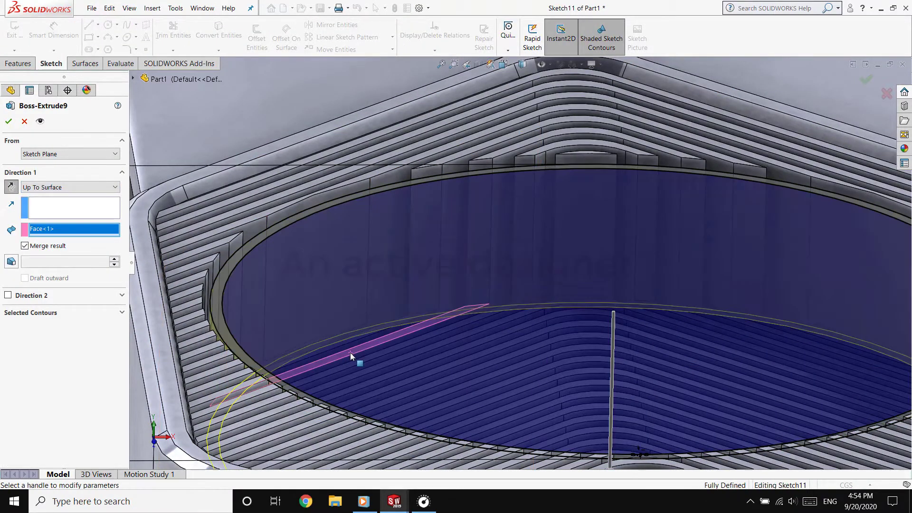
pyautogui.click(33, 192)
pyautogui.click(35, 197)
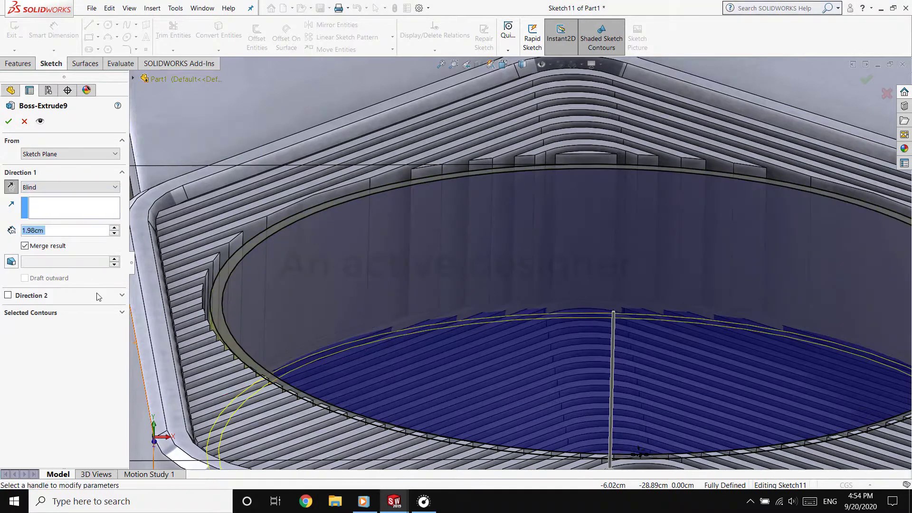
# Adjust the ring extrude's blind depth and apply the change to the feature
pyautogui.click(611, 404)
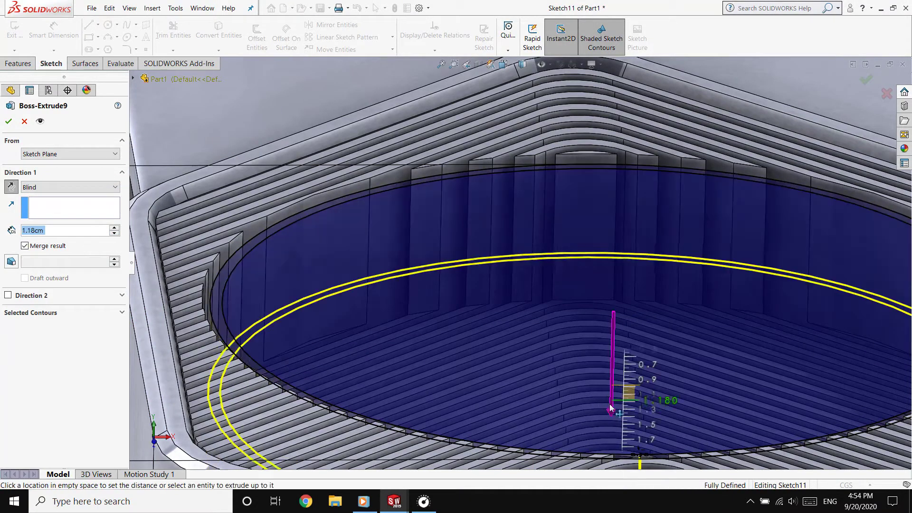
pyautogui.click(619, 436)
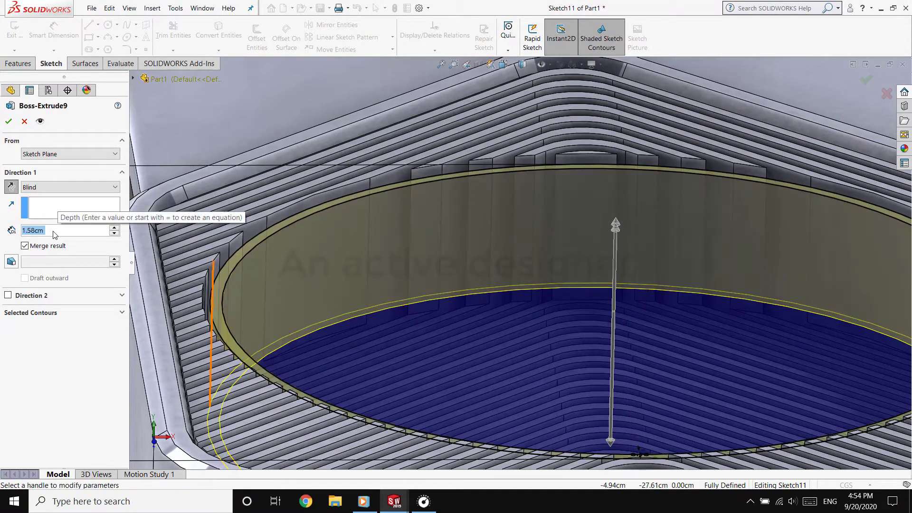
pyautogui.write('1.')
pyautogui.press('Return')
pyautogui.press('Return')
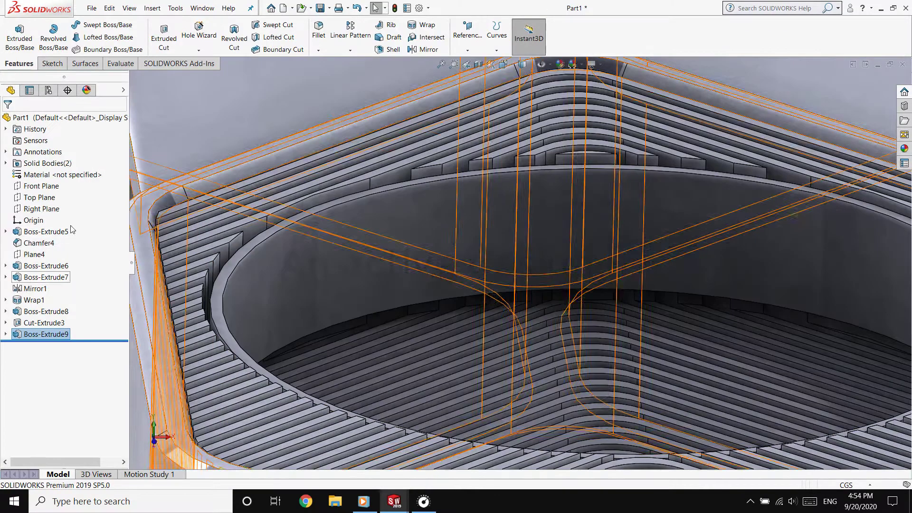
pyautogui.scroll(8, 390, 243)
pyautogui.scroll(-10, 655, 304)
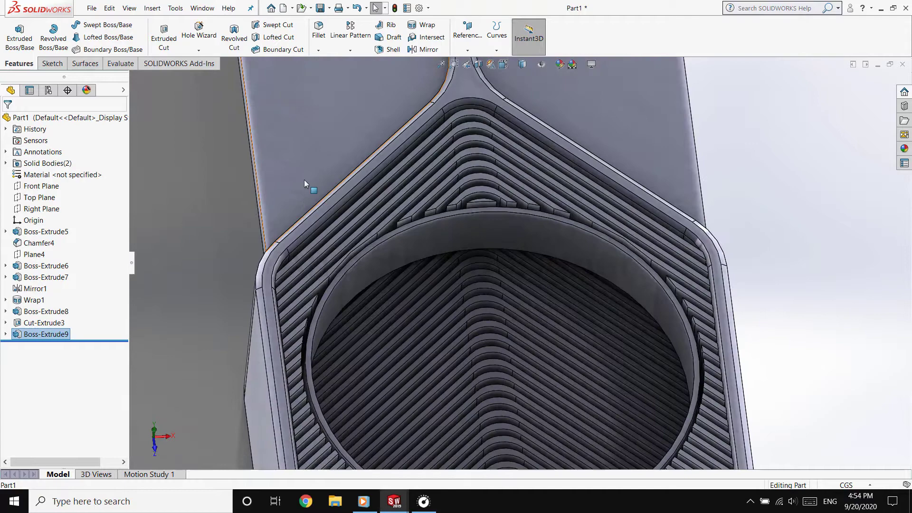
# On the ring's front face, sketch a circle about 3.8 cm in diameter, concentric with the ring
pyautogui.click(304, 181)
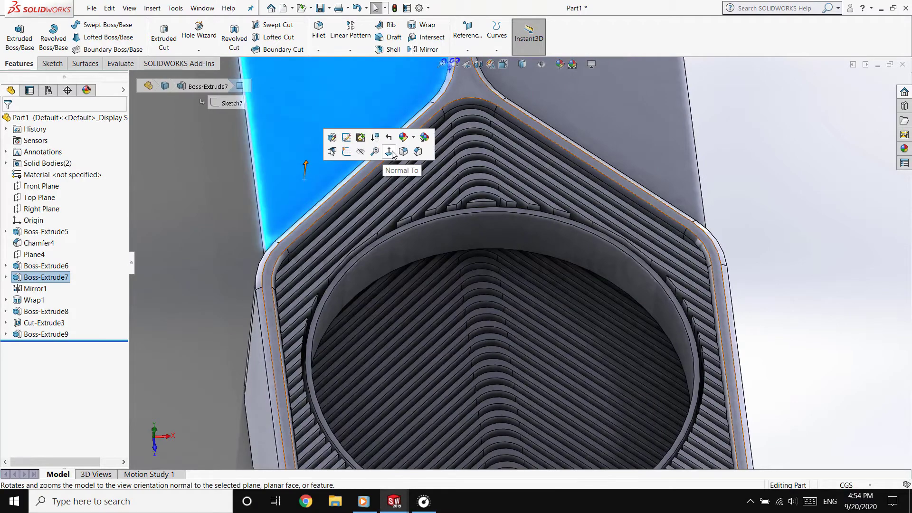
pyautogui.click(392, 152)
pyautogui.click(402, 269)
pyautogui.click(489, 243)
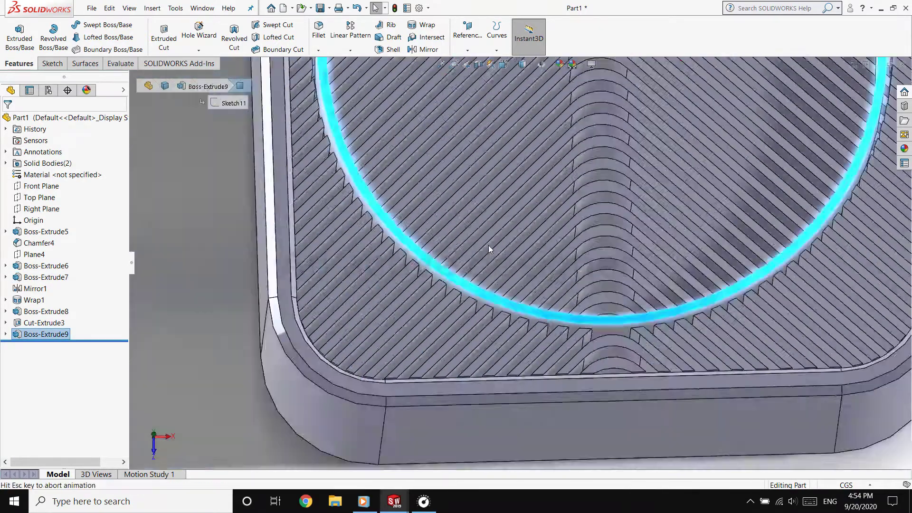
pyautogui.scroll(-4, 537, 367)
pyautogui.click(52, 64)
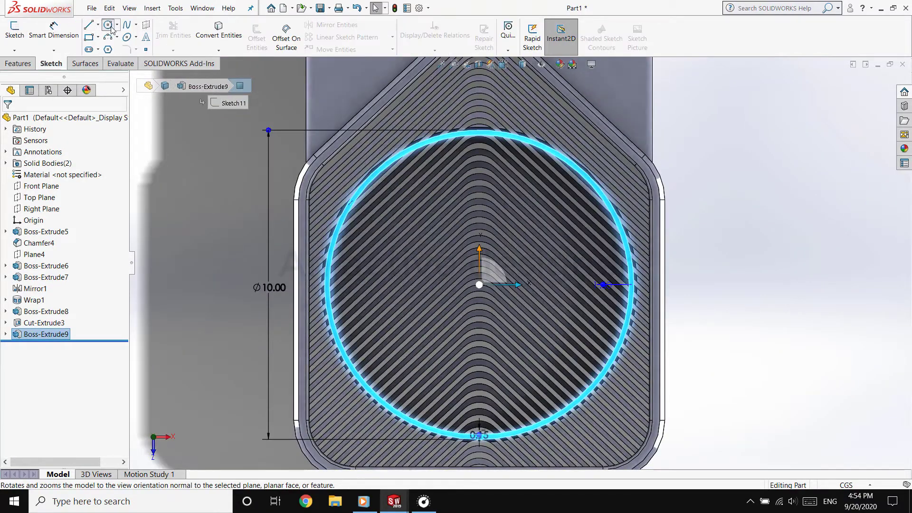
pyautogui.click(109, 25)
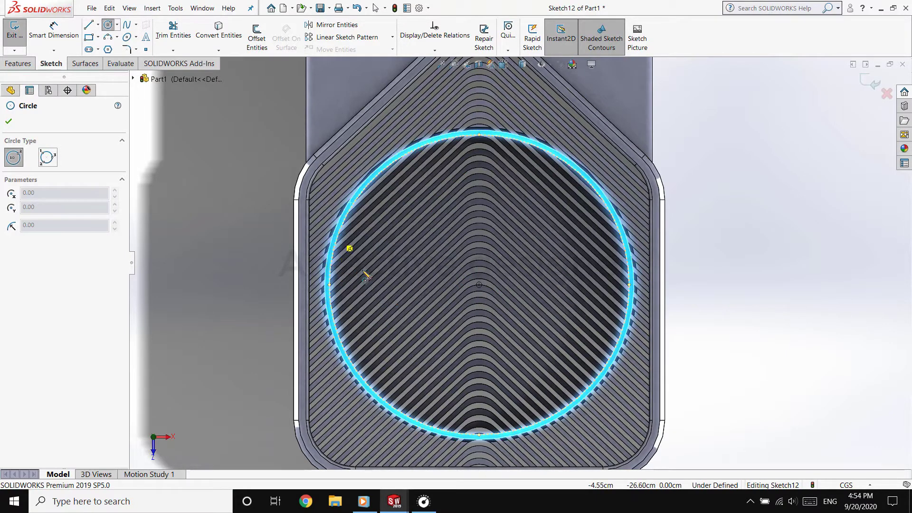
pyautogui.scroll(-3, 433, 242)
pyautogui.click(515, 283)
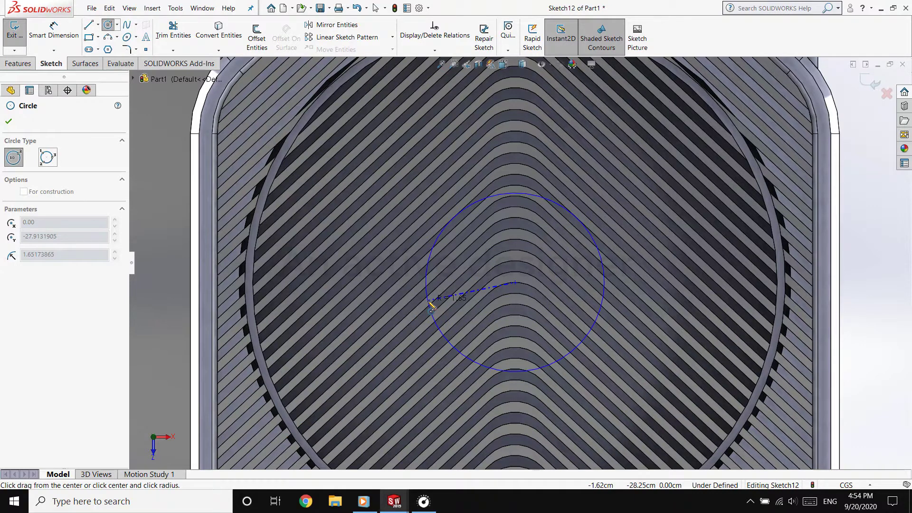
pyautogui.click(417, 315)
pyautogui.press('Escape')
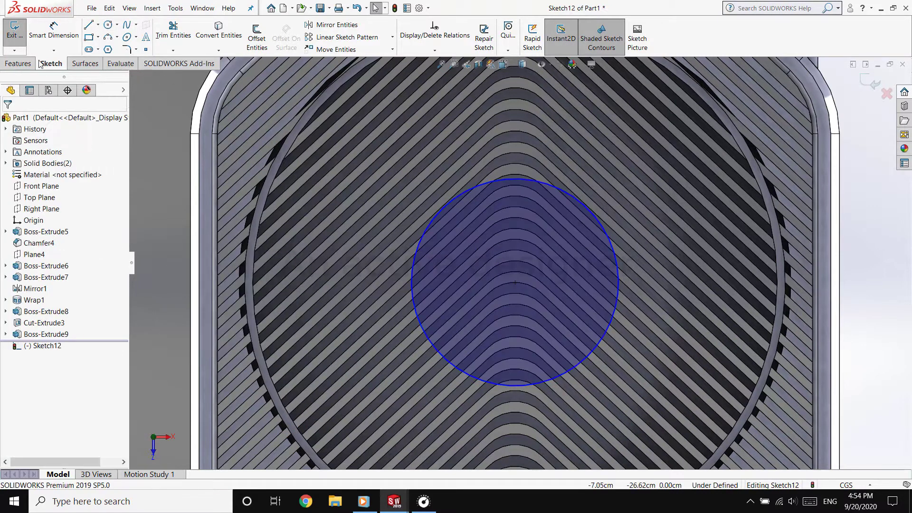
# Dimension the hub circle's diameter and set it to 3.7 cm
pyautogui.click(53, 31)
pyautogui.click(418, 284)
pyautogui.scroll(2, 334, 298)
pyautogui.click(249, 281)
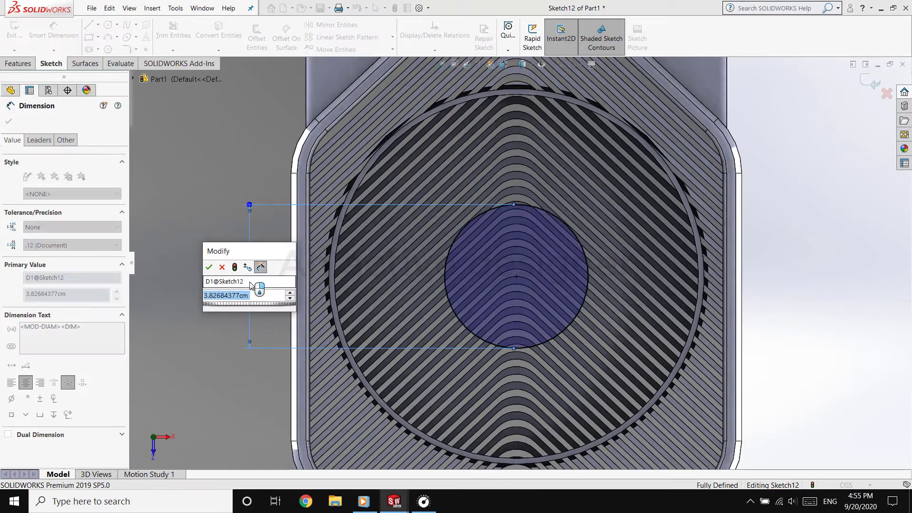
pyautogui.write('3.7')
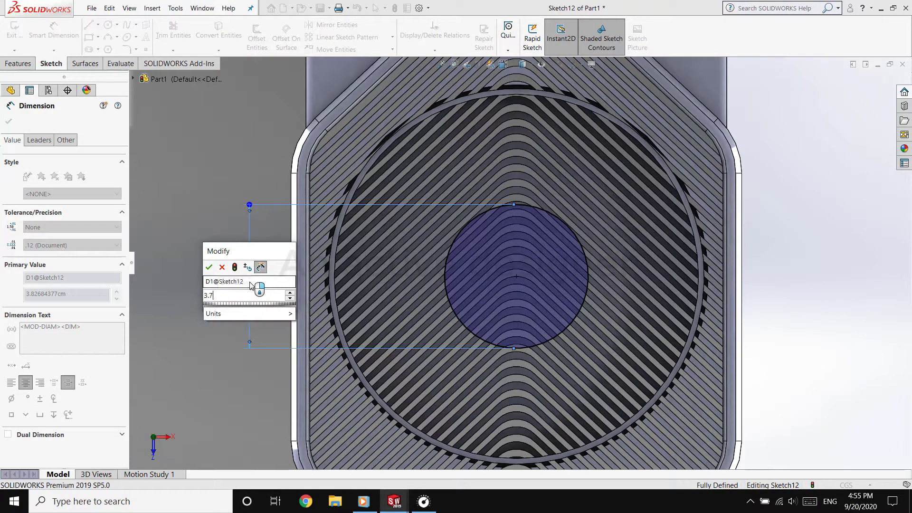
pyautogui.press('Return')
# Extrude the hub circle as a 1.98 cm blind boss, reversed so it runs down into the fan recess
pyautogui.click(17, 63)
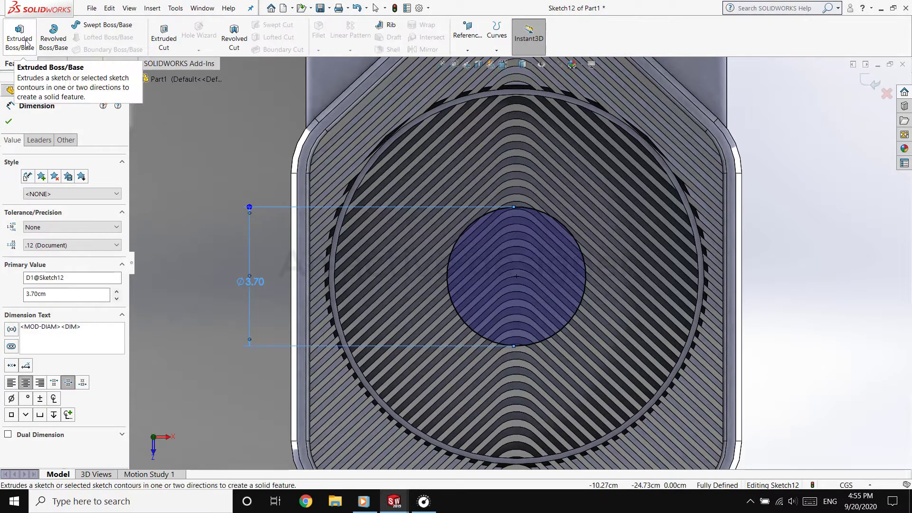
pyautogui.click(20, 36)
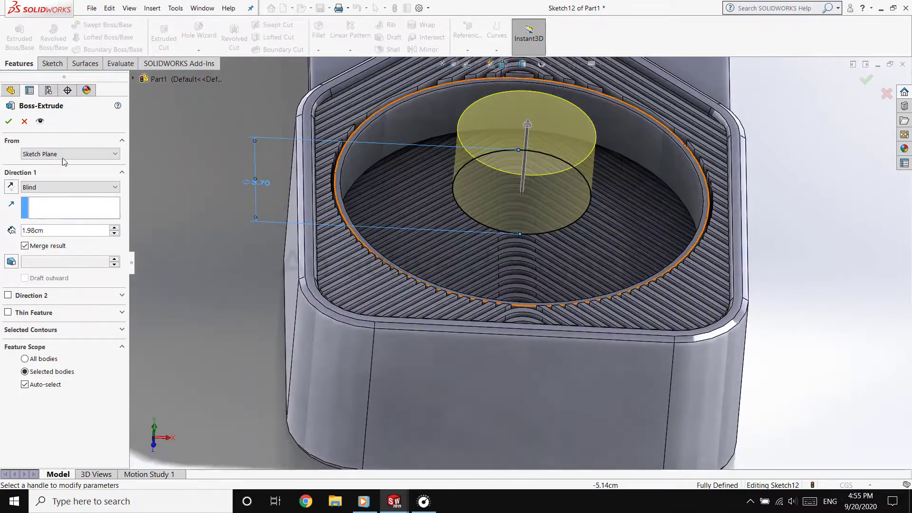
pyautogui.scroll(-3, 61, 157)
pyautogui.click(12, 188)
pyautogui.moveTo(346, 210); pyautogui.dragTo(334, 196, button='middle')
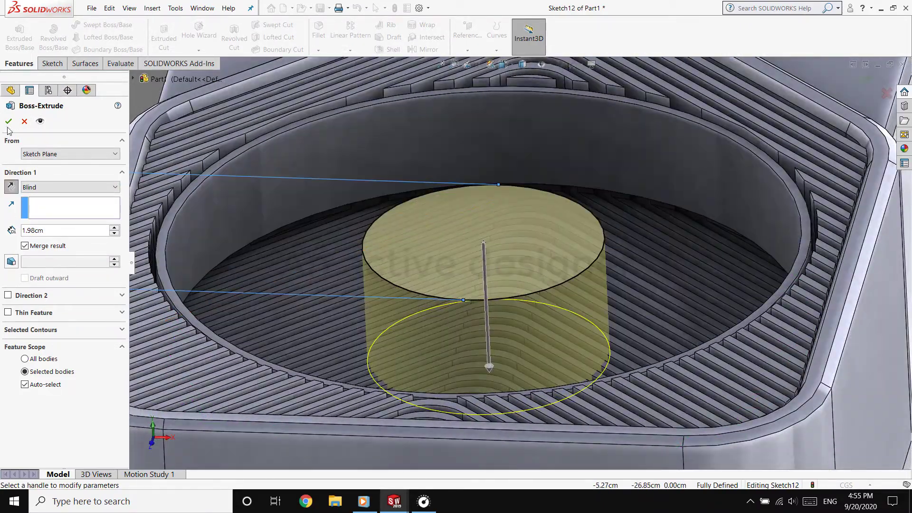
pyautogui.press('Return')
# Apply a planar section view along the Right Plane to cut through the fan recess and hub
pyautogui.moveTo(302, 170); pyautogui.dragTo(264, 258, button='middle')
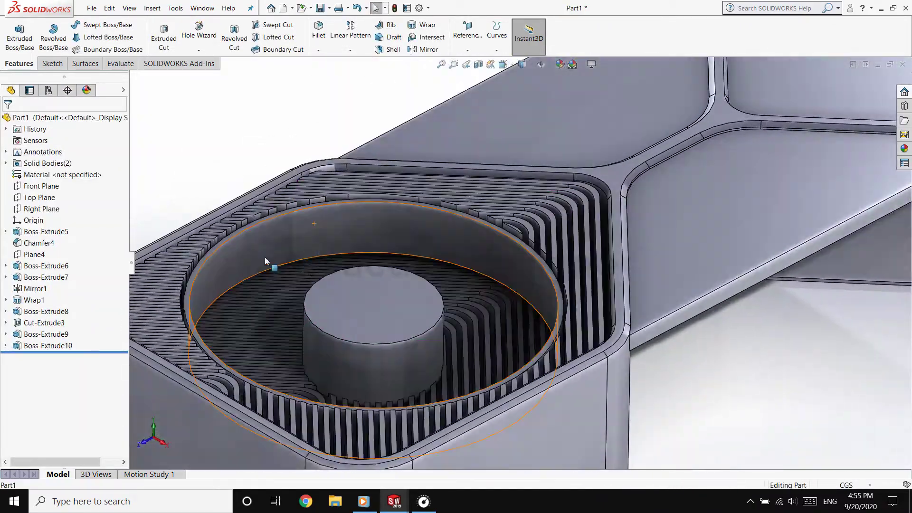
pyautogui.click(46, 210)
pyautogui.moveTo(464, 207); pyautogui.dragTo(309, 218, button='middle')
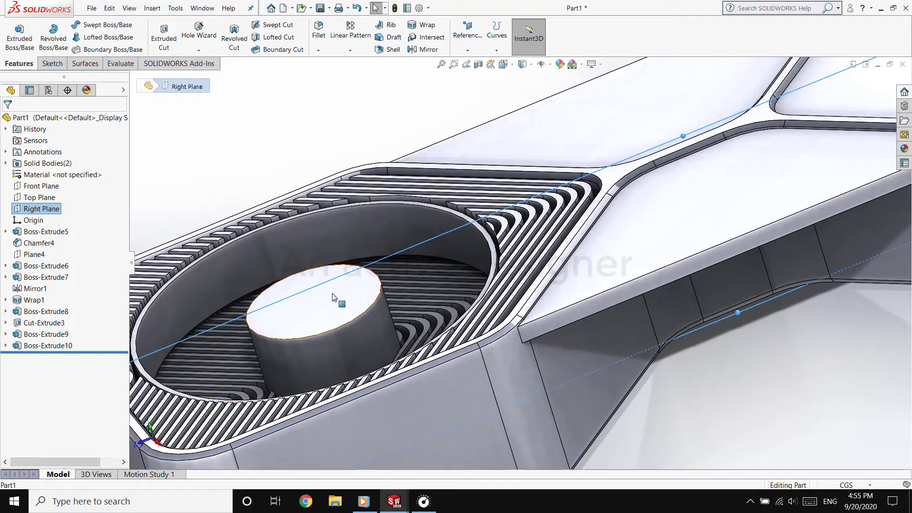
pyautogui.click(479, 65)
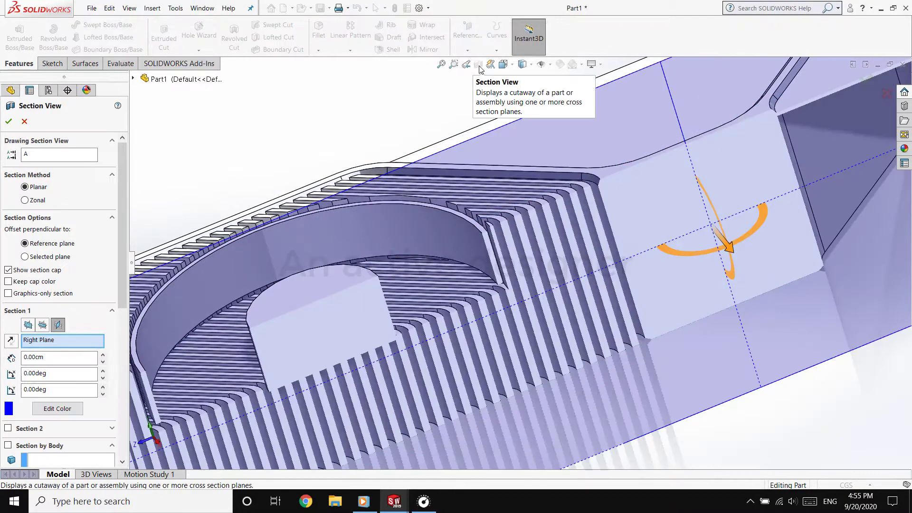
pyautogui.click(9, 122)
# On the Right Plane, sketch a small closed, curved spline profile for a fan blade inside the hub's cross-section
pyautogui.click(42, 209)
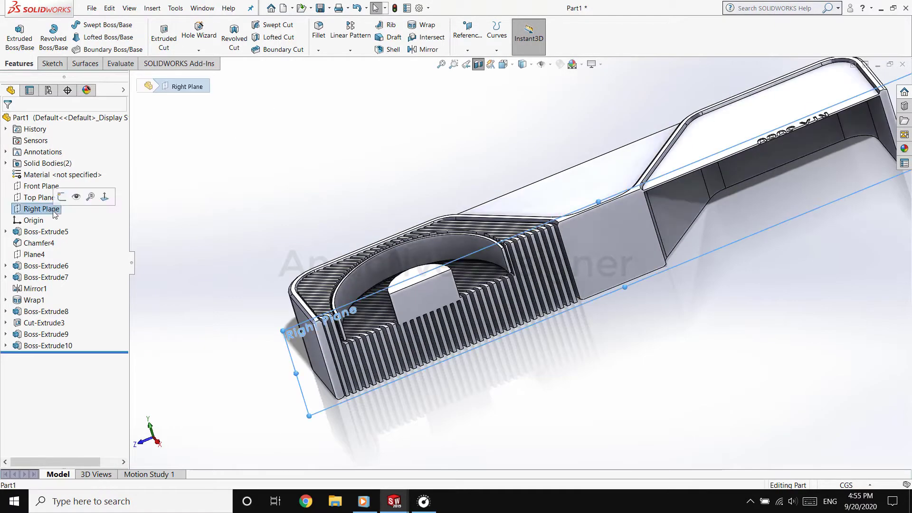
pyautogui.click(14, 210)
pyautogui.click(69, 197)
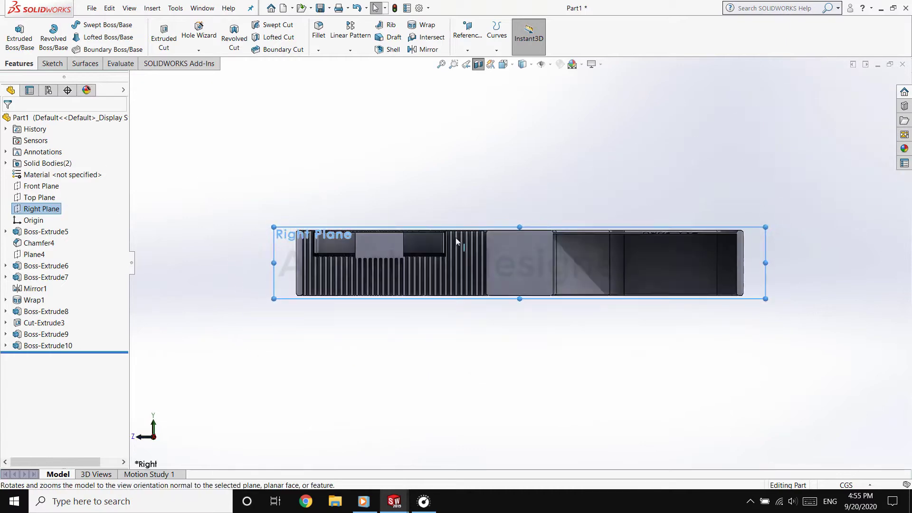
pyautogui.scroll(-7, 414, 232)
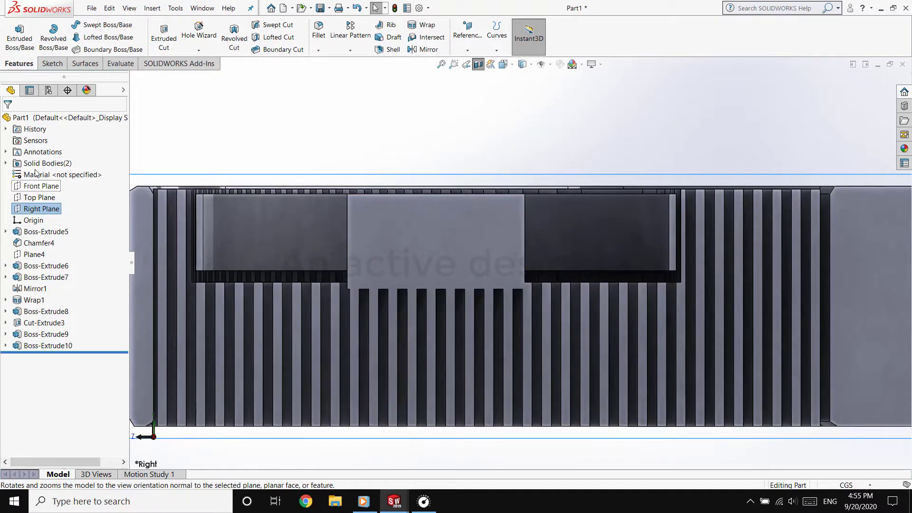
pyautogui.click(52, 64)
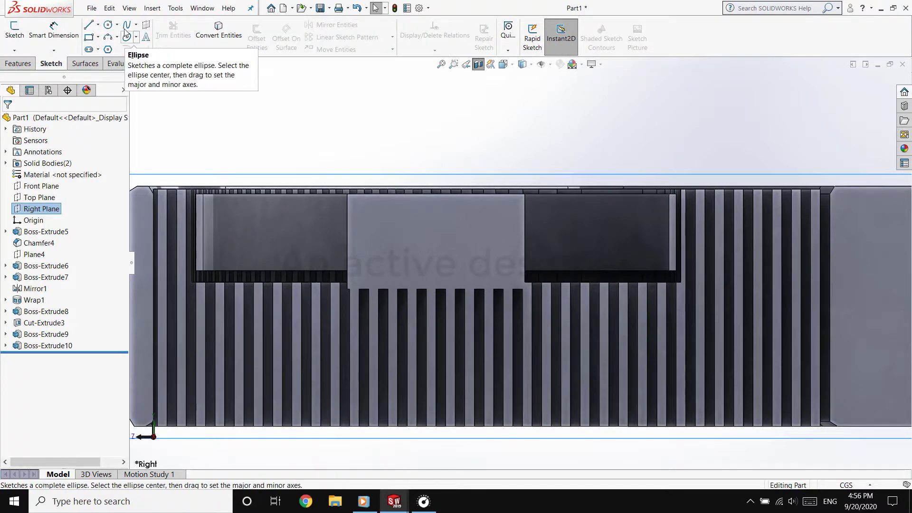
pyautogui.click(126, 25)
pyautogui.click(400, 256)
pyautogui.click(416, 234)
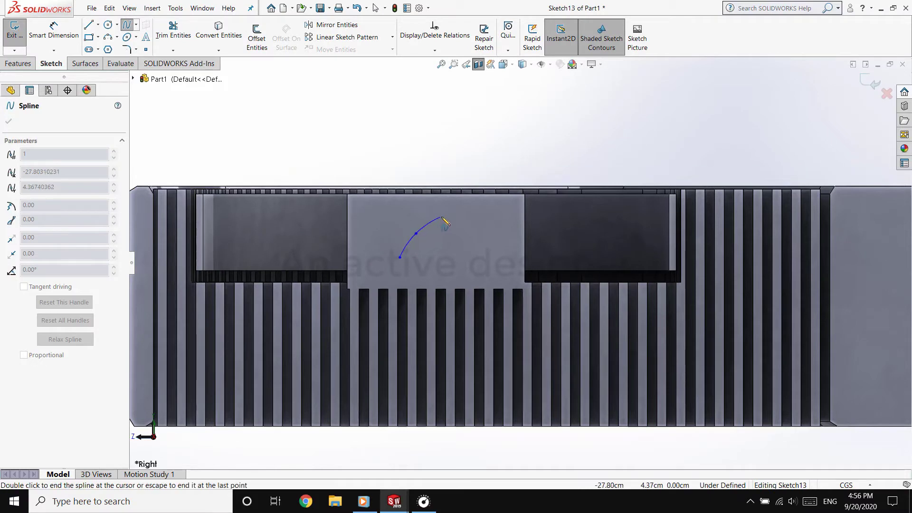
pyautogui.click(400, 257)
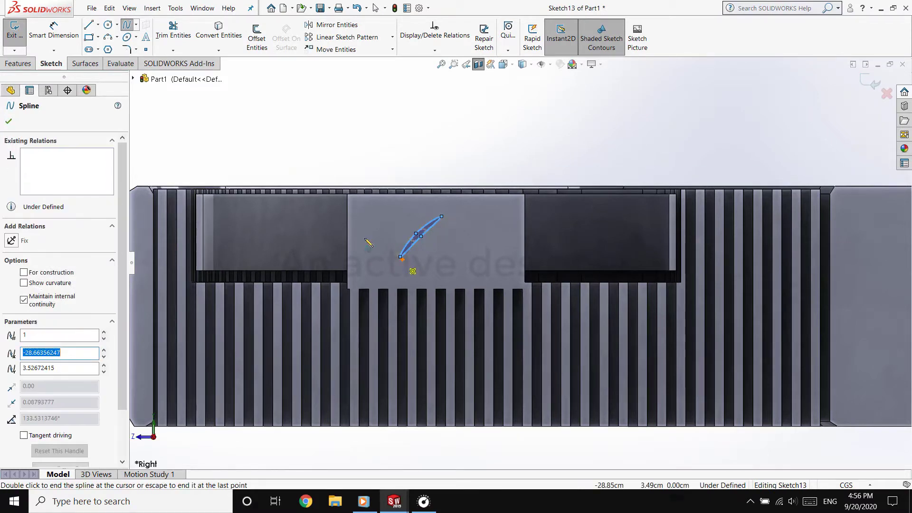
pyautogui.press('Escape')
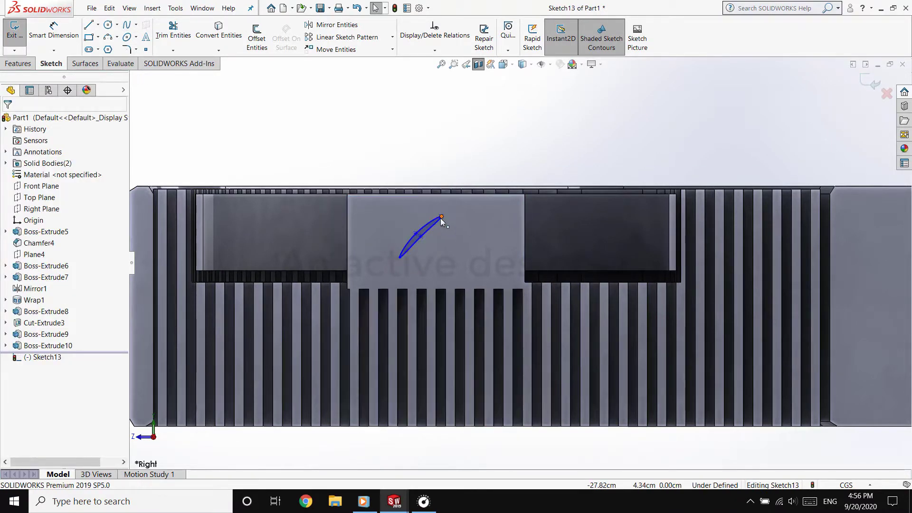
# Stretch the blade spline's two end points outward and shift the whole profile to sit diagonally across the hub section
pyautogui.moveTo(440, 218); pyautogui.dragTo(474, 202)
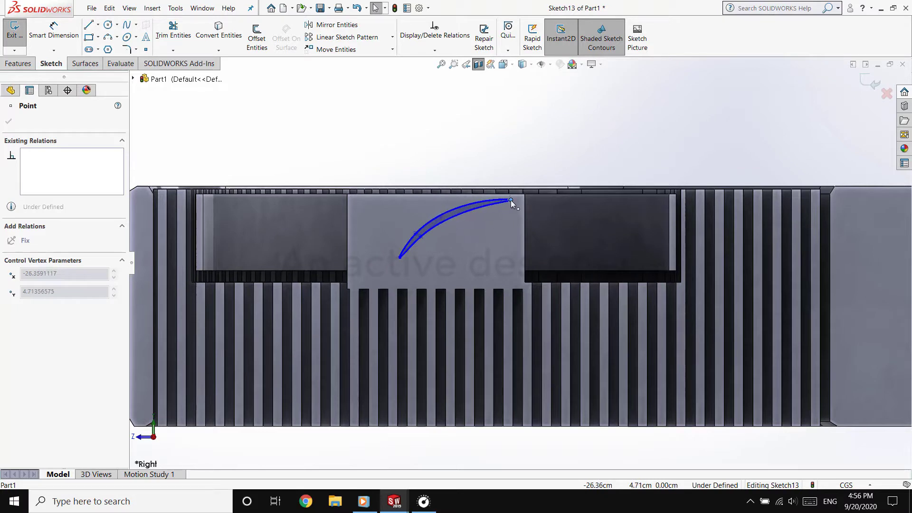
pyautogui.moveTo(400, 257); pyautogui.dragTo(388, 263)
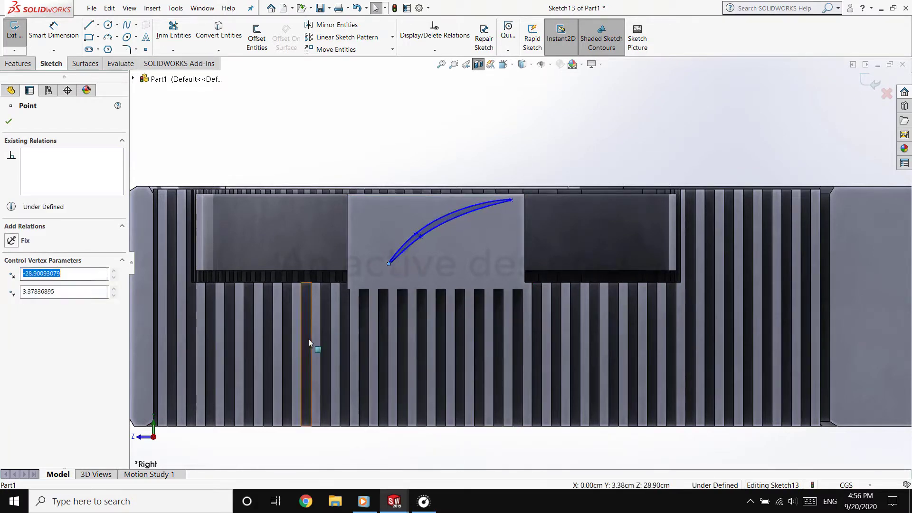
pyautogui.moveTo(441, 225); pyautogui.dragTo(432, 225)
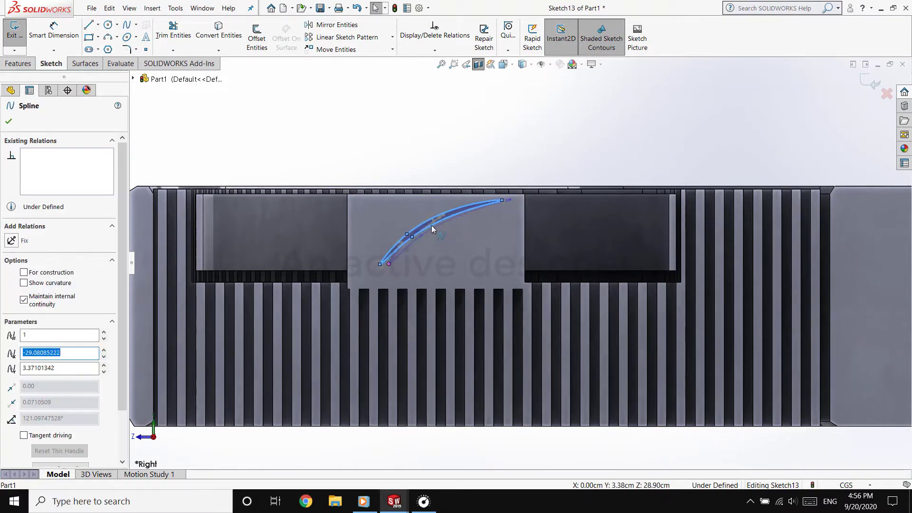
pyautogui.click(273, 155)
pyautogui.moveTo(274, 160); pyautogui.dragTo(324, 189, button='middle')
# Extrude the blade profile with Up To Surface, ending at the ring's inner cylindrical face
pyautogui.click(26, 63)
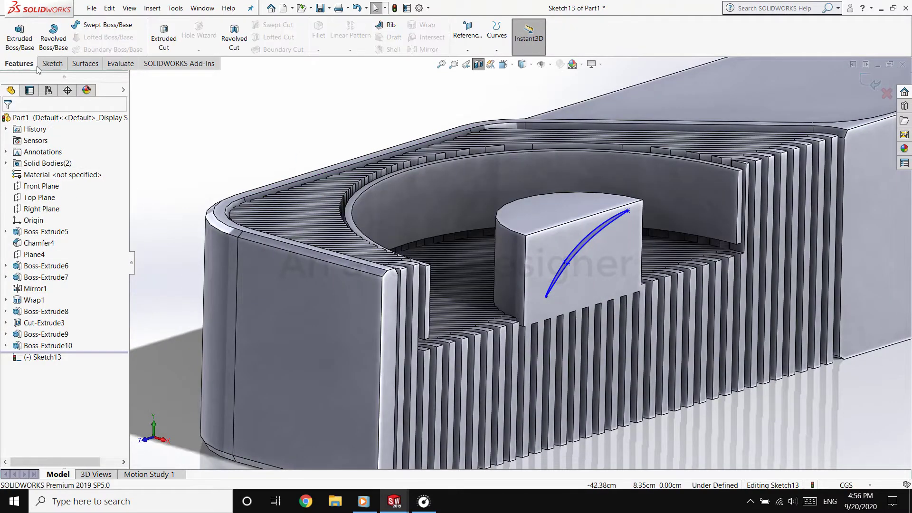
pyautogui.click(30, 51)
pyautogui.click(71, 187)
pyautogui.click(48, 228)
pyautogui.click(431, 188)
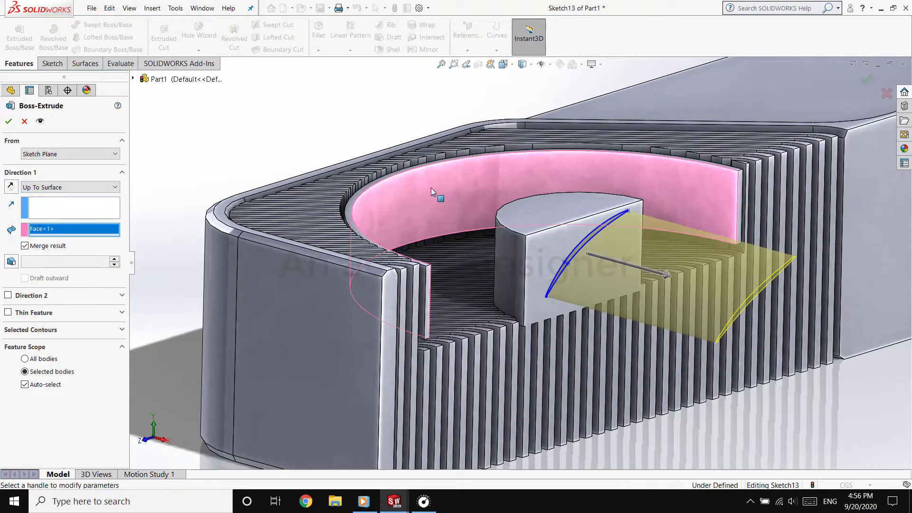
pyautogui.click(8, 122)
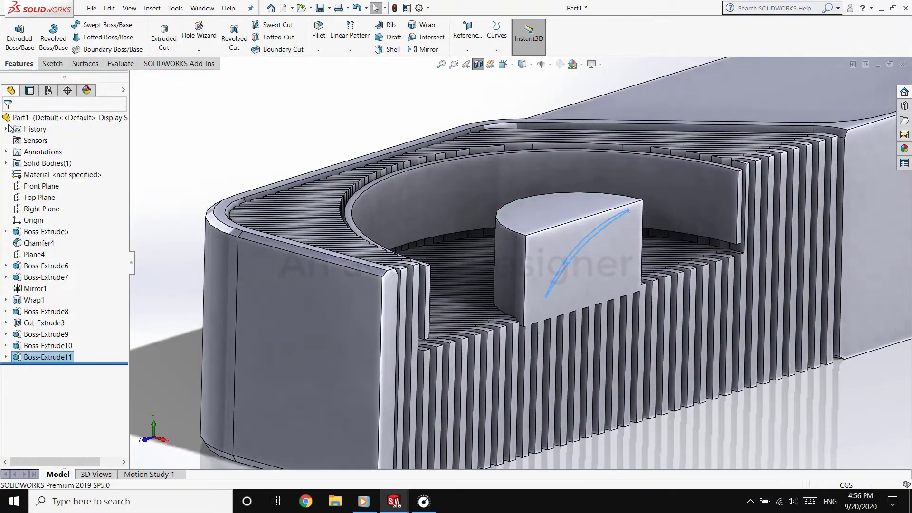
# Circular-pattern the blade extrude around the hub's top edge with 18 instances equally spaced over 360 degrees
pyautogui.moveTo(499, 205); pyautogui.dragTo(539, 407, button='middle')
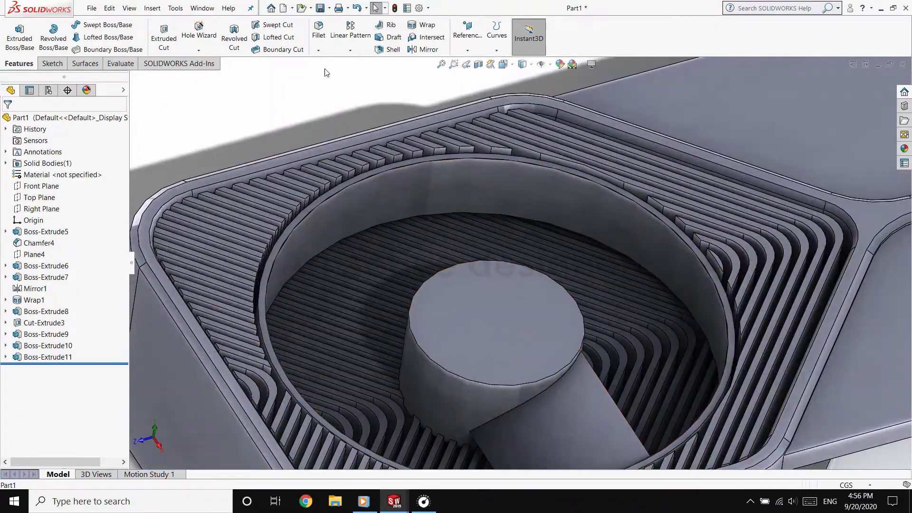
pyautogui.click(350, 50)
pyautogui.click(361, 81)
pyautogui.click(553, 434)
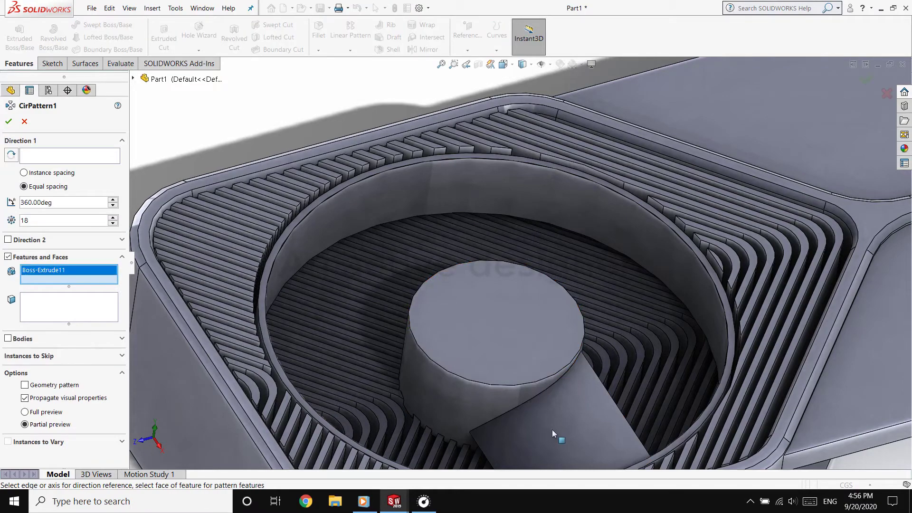
pyautogui.click(114, 162)
pyautogui.click(418, 336)
pyautogui.moveTo(418, 336); pyautogui.dragTo(579, 295, button='middle')
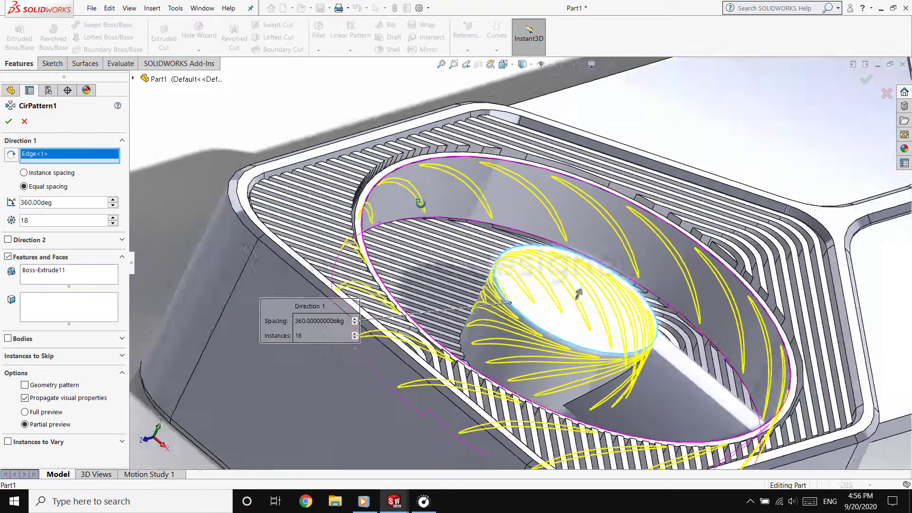
pyautogui.moveTo(420, 204); pyautogui.dragTo(435, 211, button='middle')
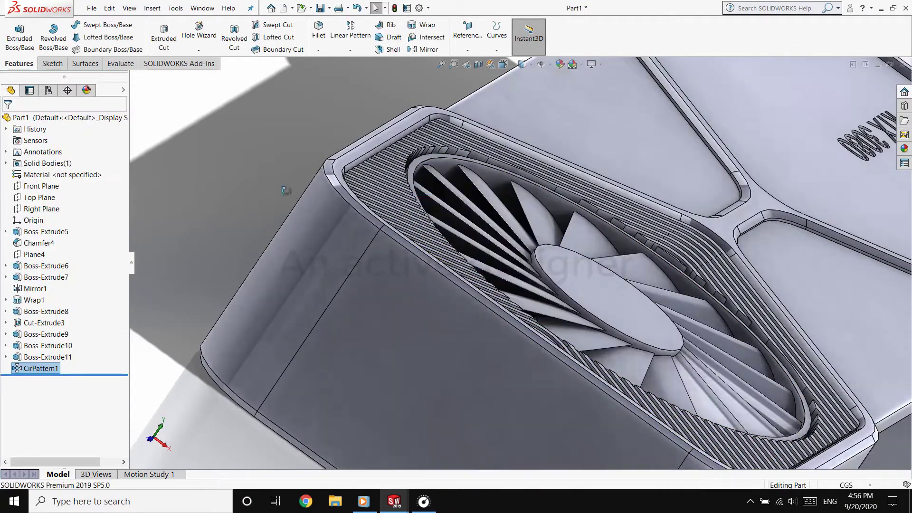
# Edit the circular blade pattern and reduce its number of instances
pyautogui.moveTo(287, 190); pyautogui.dragTo(505, 289, button='middle')
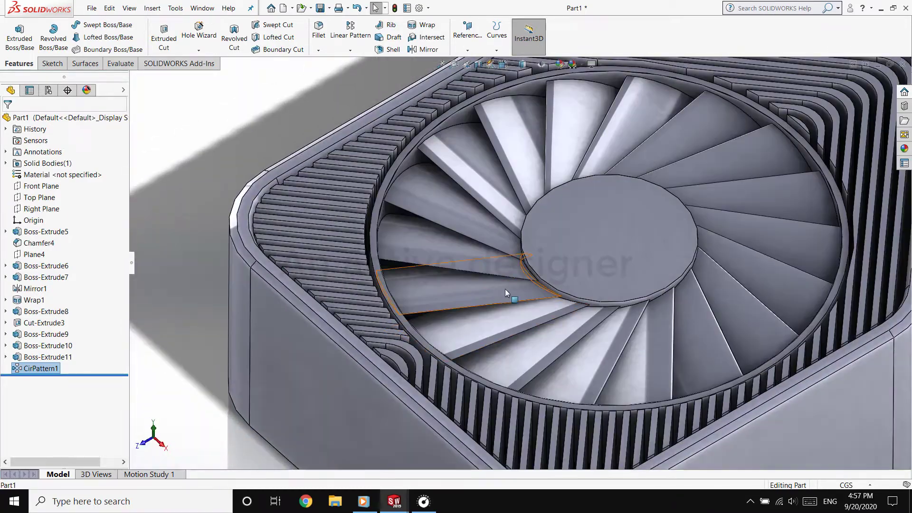
pyautogui.click(506, 291)
pyautogui.click(522, 247)
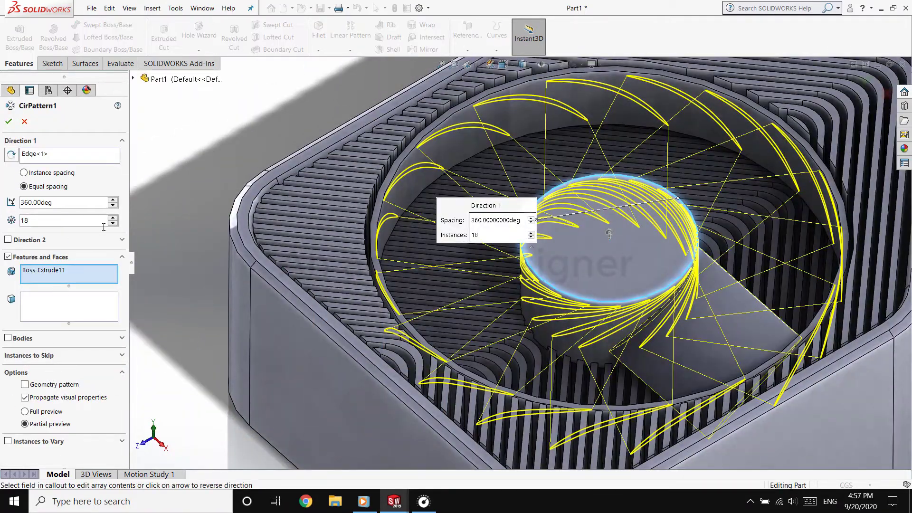
pyautogui.click(8, 122)
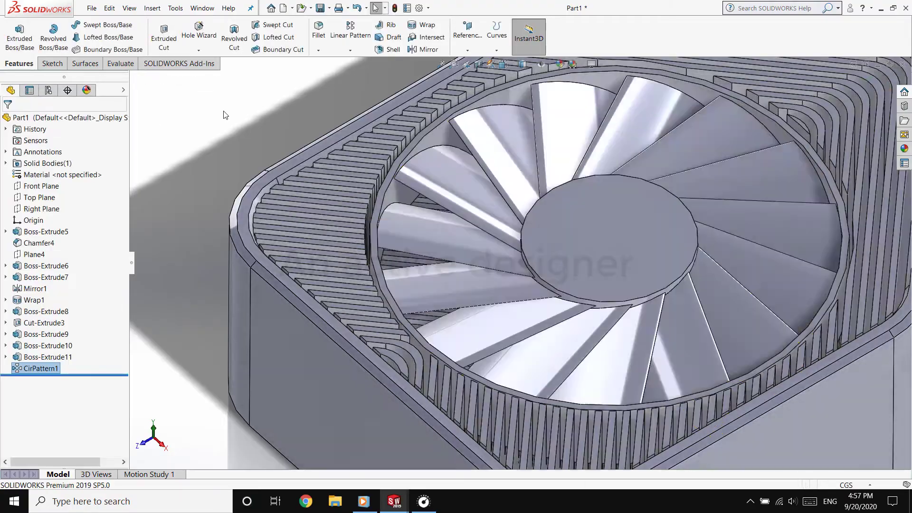
# Turn the card over to the side opposite the fan blades and view its recessed middle face squarely
pyautogui.moveTo(280, 165); pyautogui.dragTo(326, 205, button='middle')
pyautogui.scroll(7, 328, 209)
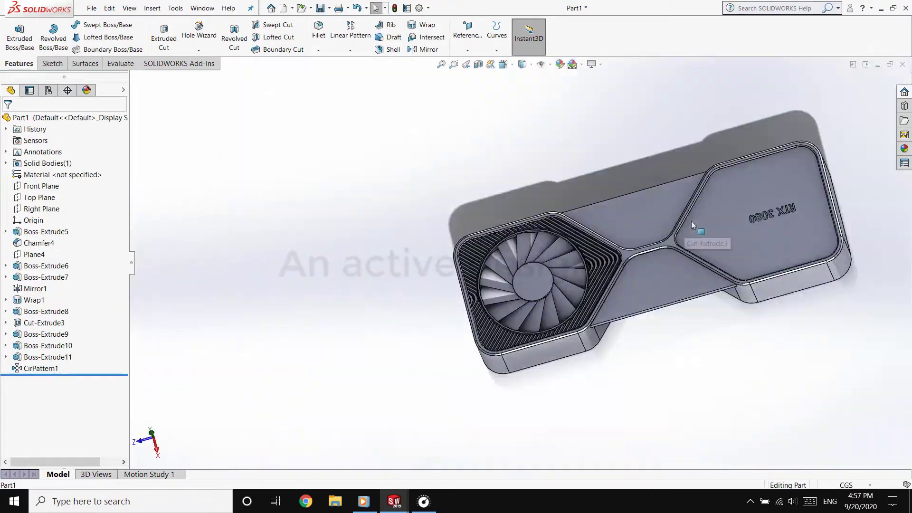
pyautogui.moveTo(693, 226); pyautogui.dragTo(371, 318, button='middle')
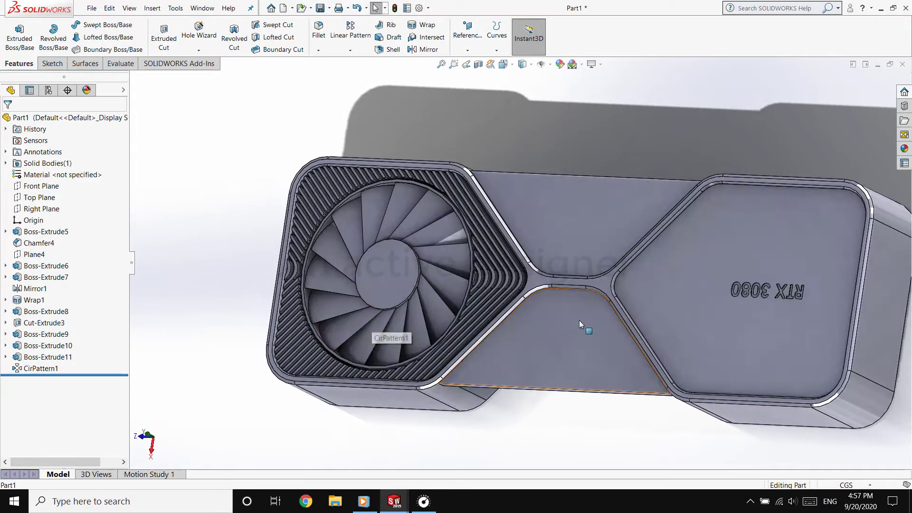
pyautogui.moveTo(580, 321); pyautogui.dragTo(570, 221, button='middle')
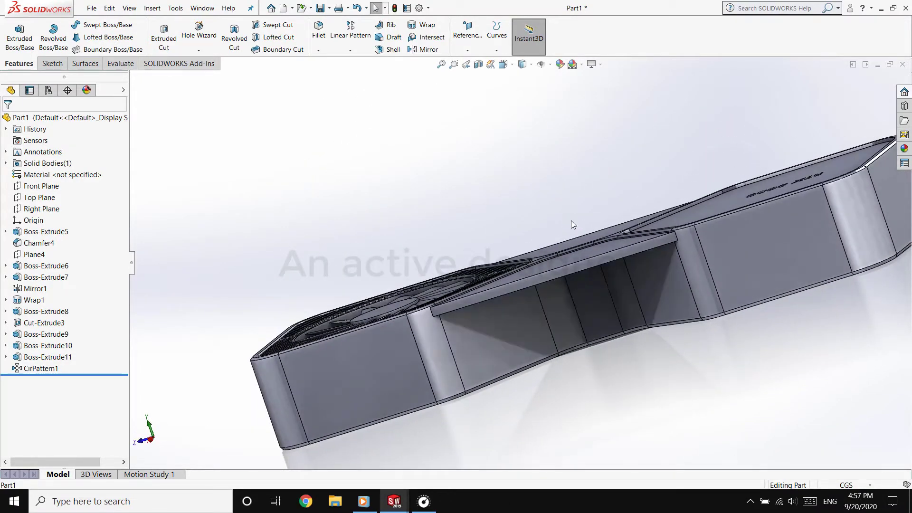
pyautogui.moveTo(585, 350); pyautogui.dragTo(564, 92, button='middle')
pyautogui.click(602, 263)
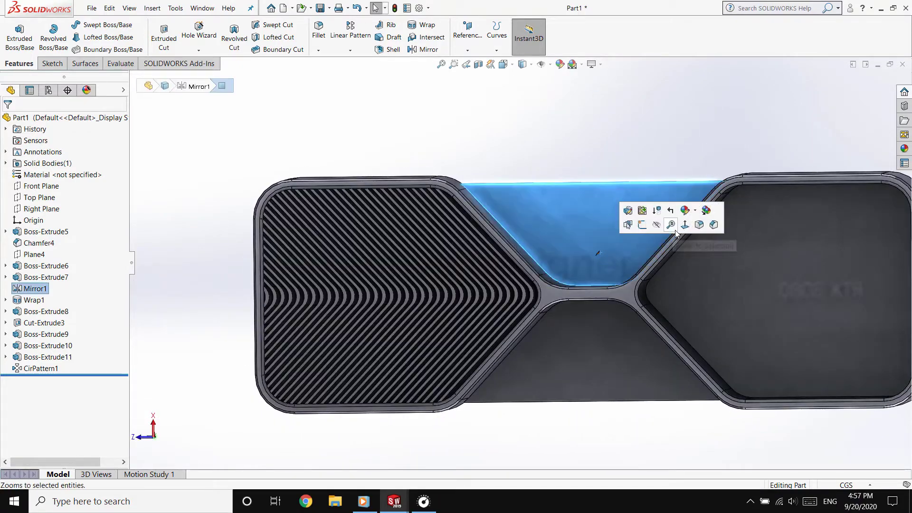
pyautogui.click(691, 226)
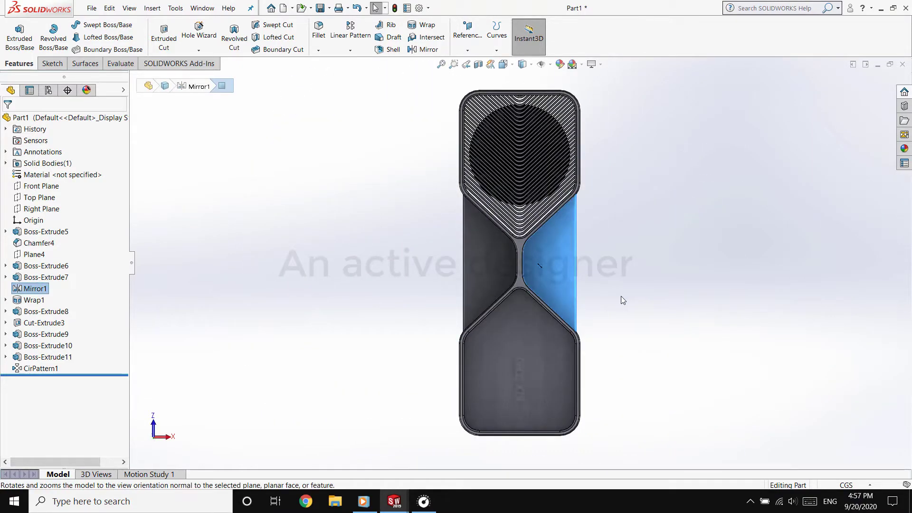
pyautogui.scroll(-3, 602, 232)
pyautogui.click(642, 252)
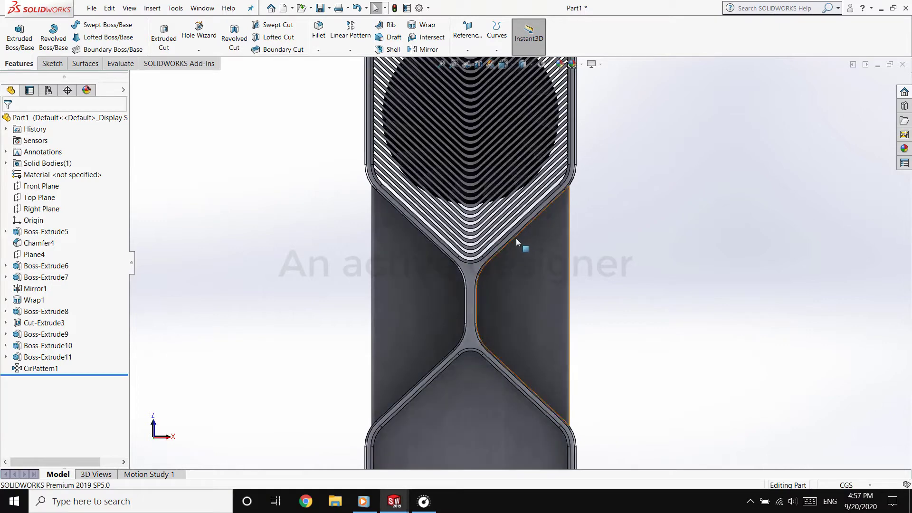
# Start a sketch on the flat face of the outermost V-shaped fin, next to the card's frame
pyautogui.click(54, 69)
pyautogui.click(470, 306)
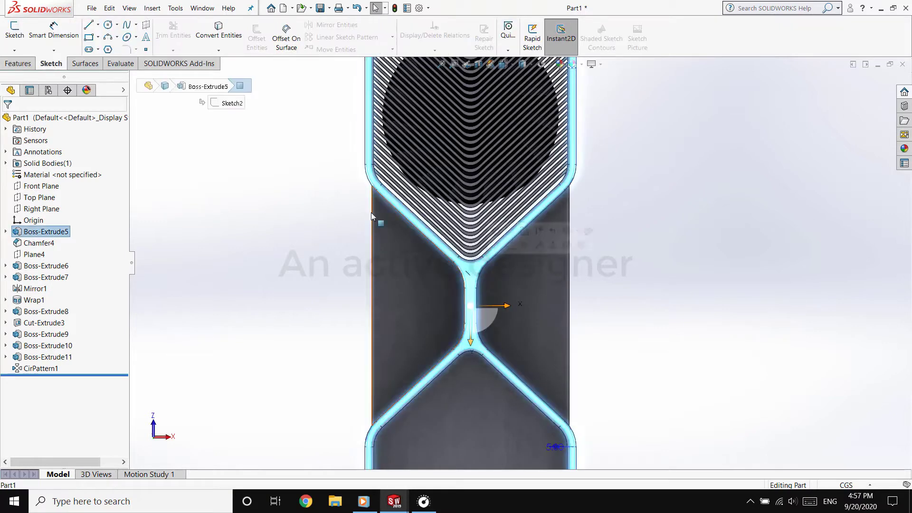
pyautogui.click(291, 237)
pyautogui.scroll(-6, 355, 176)
pyautogui.scroll(-5, 553, 199)
pyautogui.click(363, 249)
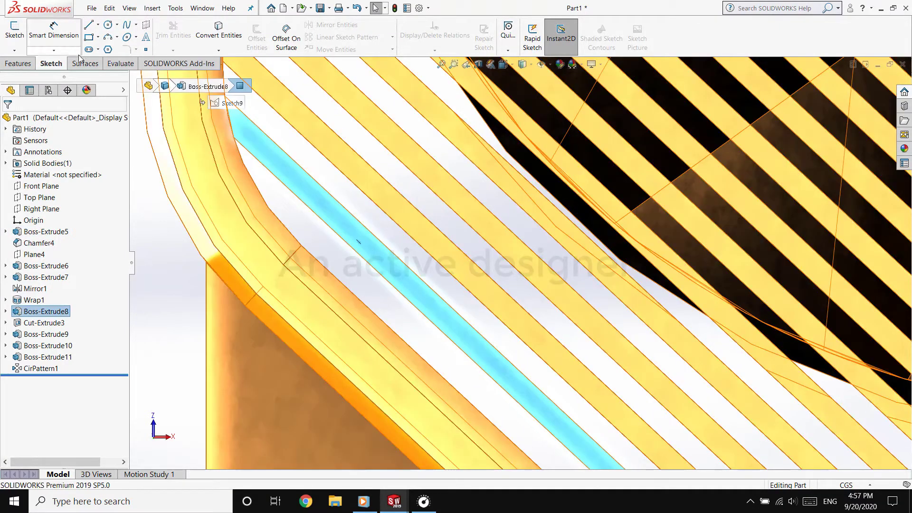
pyautogui.click(15, 33)
pyautogui.scroll(7, 528, 267)
# Sketch a diagonal line about 15.77 cm long across the middle recess, running roughly along the frame's slanted edge
pyautogui.press('l')
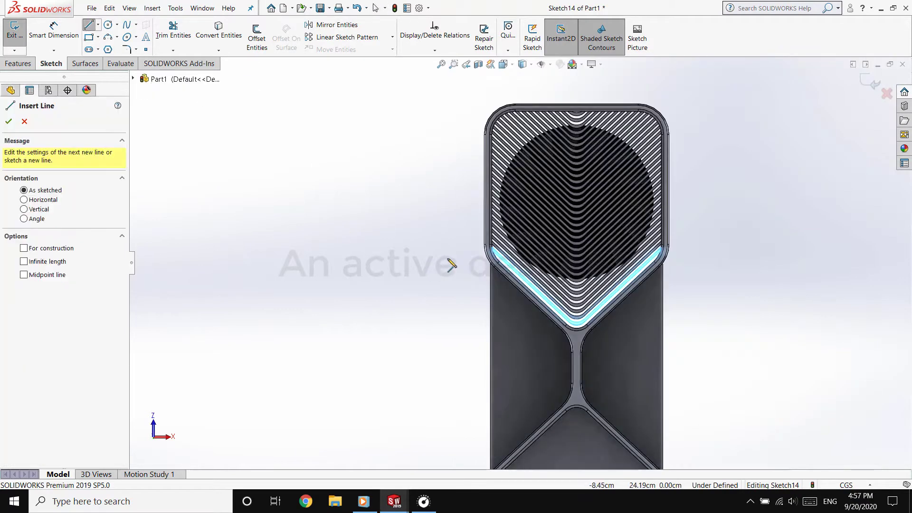
pyautogui.click(458, 250)
pyautogui.click(636, 423)
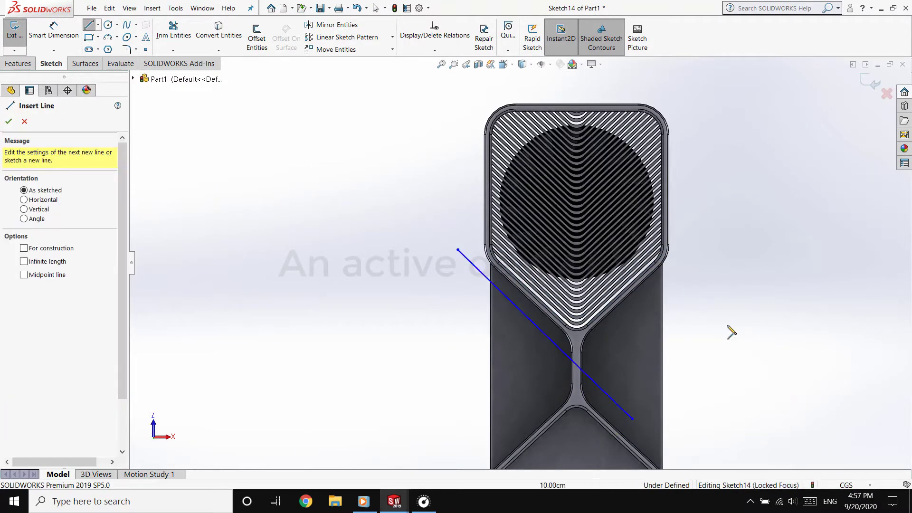
pyautogui.rightClick(519, 400)
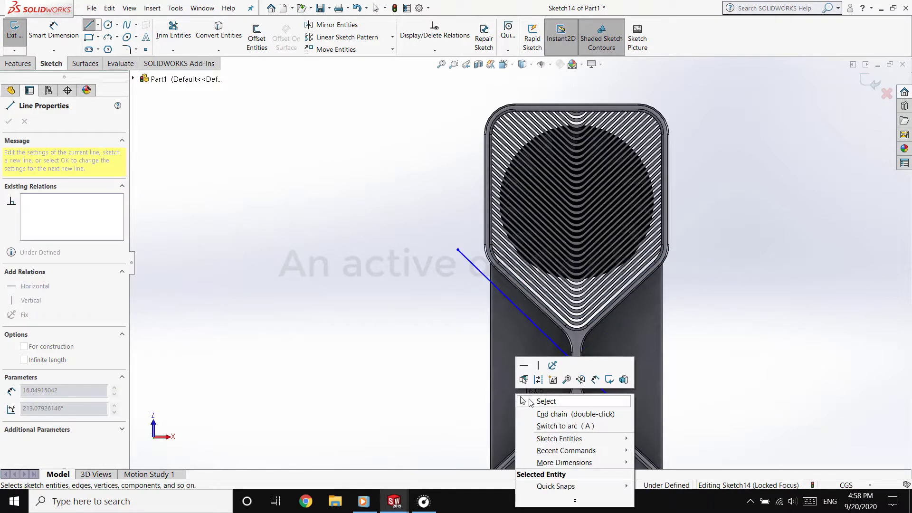
pyautogui.click(546, 402)
# Try a Collinear relation between the diagonal line and the frame's slanted edge, and undo it
pyautogui.click(527, 317)
pyautogui.scroll(-5, 562, 272)
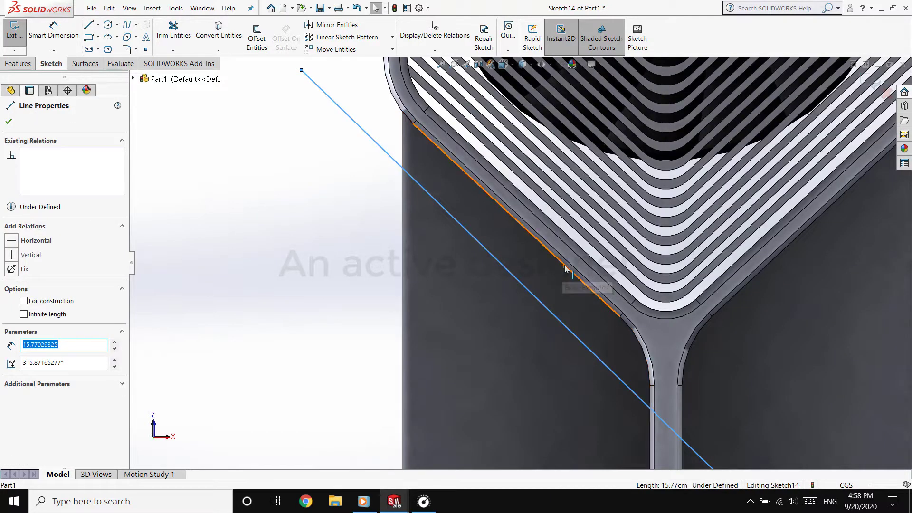
pyautogui.keyDown('ctrl'); pyautogui.click(565, 269); pyautogui.keyUp('ctrl')
pyautogui.click(595, 235)
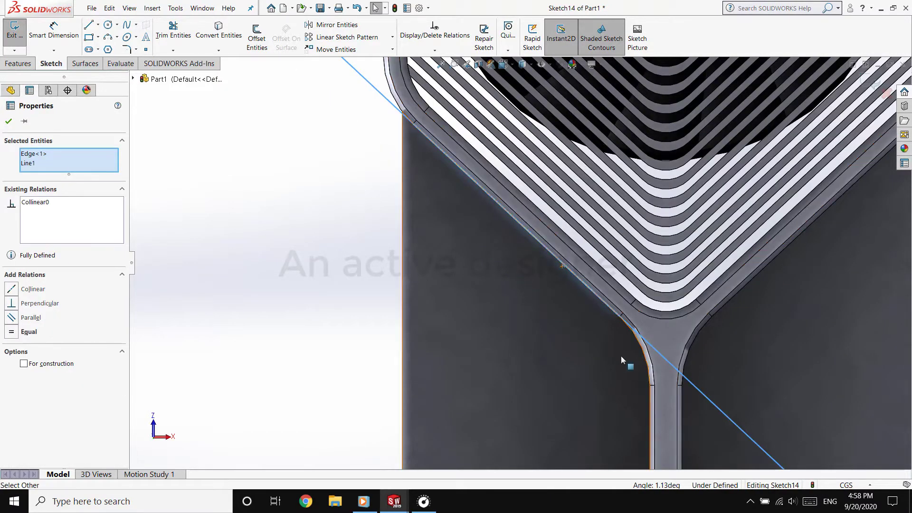
pyautogui.press('Escape')
pyautogui.hotkey('ctrl', 'z')
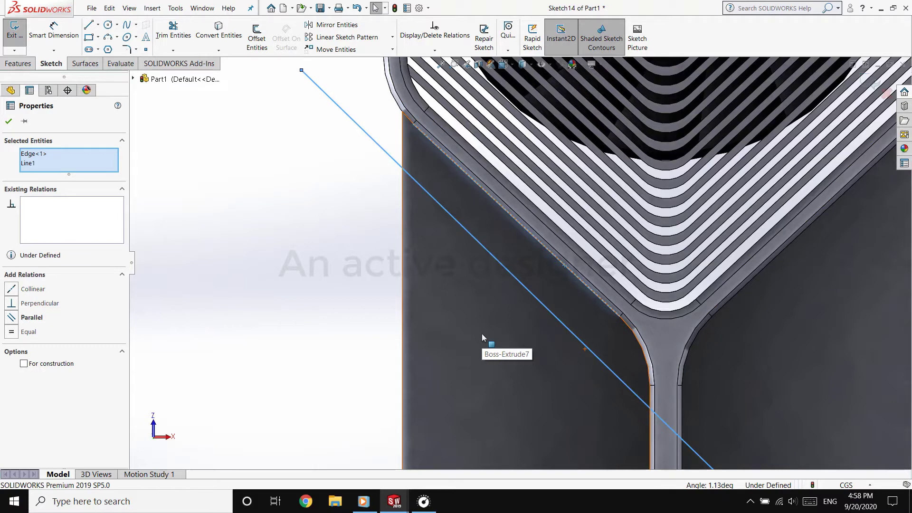
# Make the diagonal line parallel to the frame's slanted edge and move it closer to that edge
pyautogui.click(15, 318)
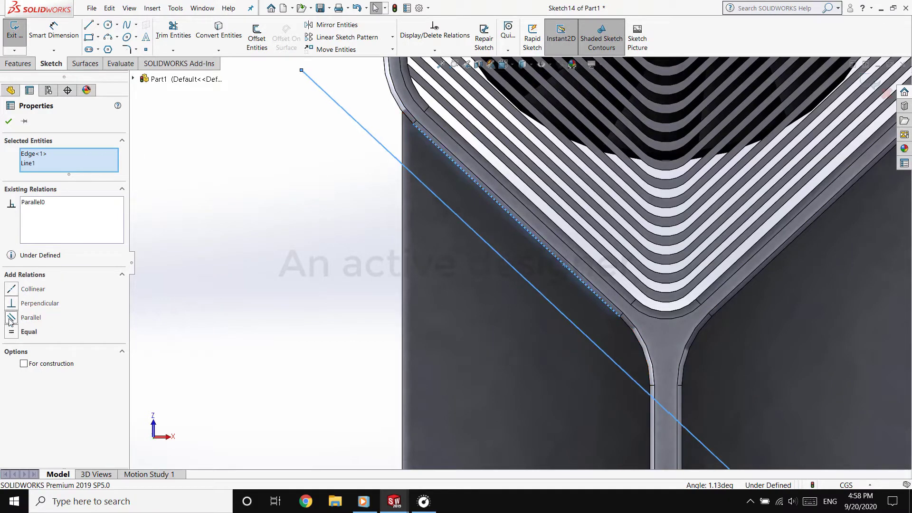
pyautogui.press('Escape')
pyautogui.moveTo(518, 271); pyautogui.dragTo(534, 257)
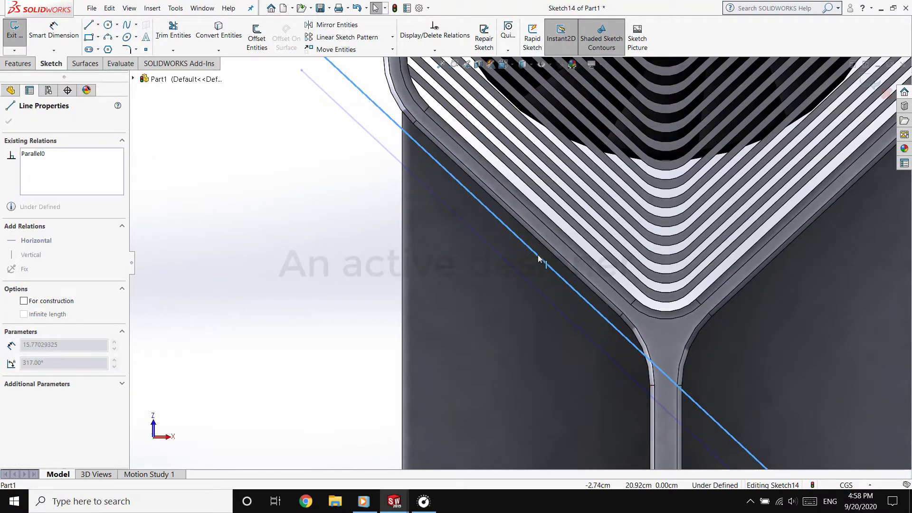
pyautogui.press('Escape')
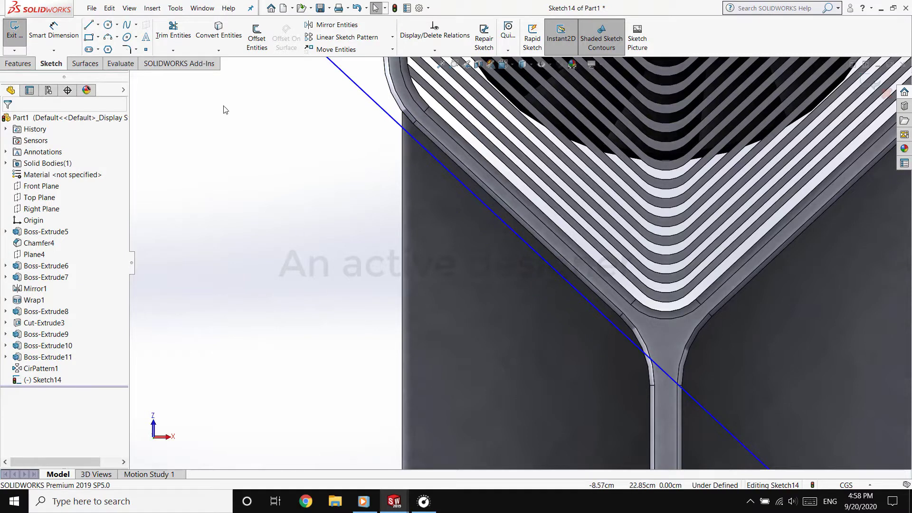
# Set up a linear sketch pattern of the diagonal line in the reversed Y direction only, with 20 instances spaced 0.20 cm apart
pyautogui.click(318, 43)
pyautogui.click(484, 204)
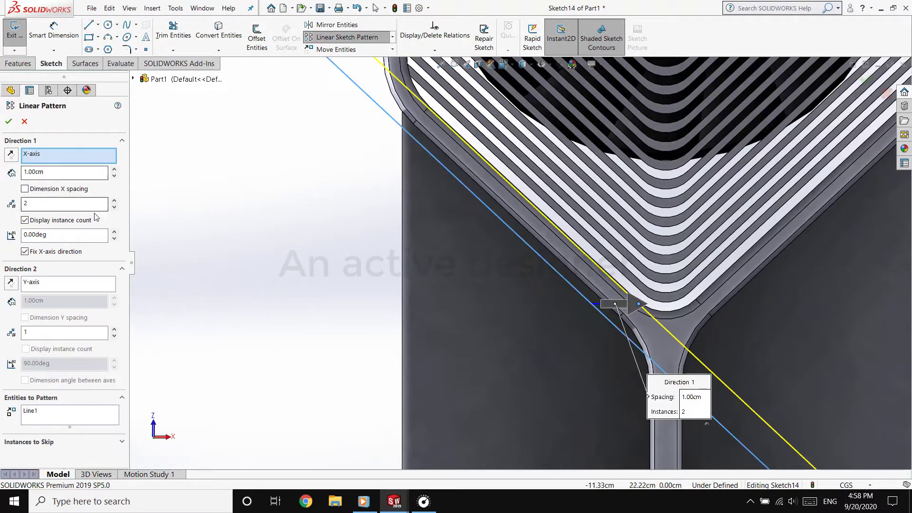
pyautogui.click(114, 207)
pyautogui.click(115, 330)
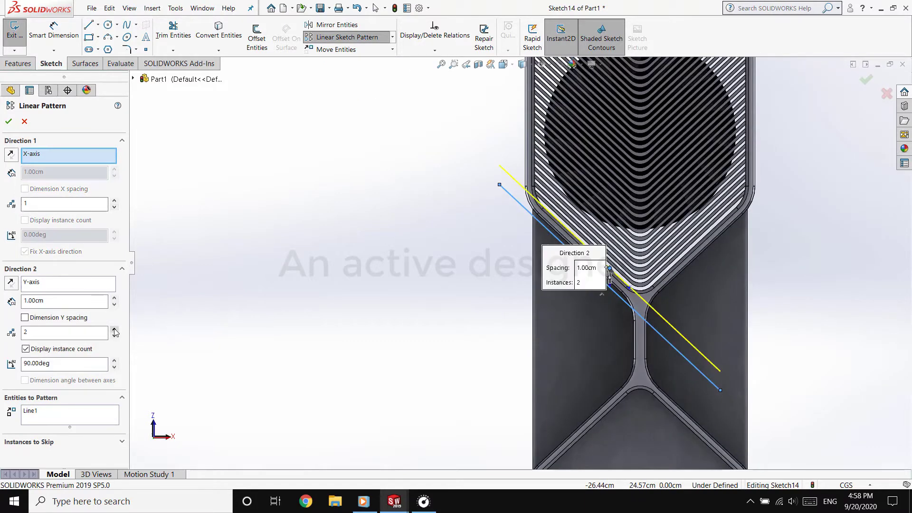
pyautogui.write('0.2')
pyautogui.press('Return')
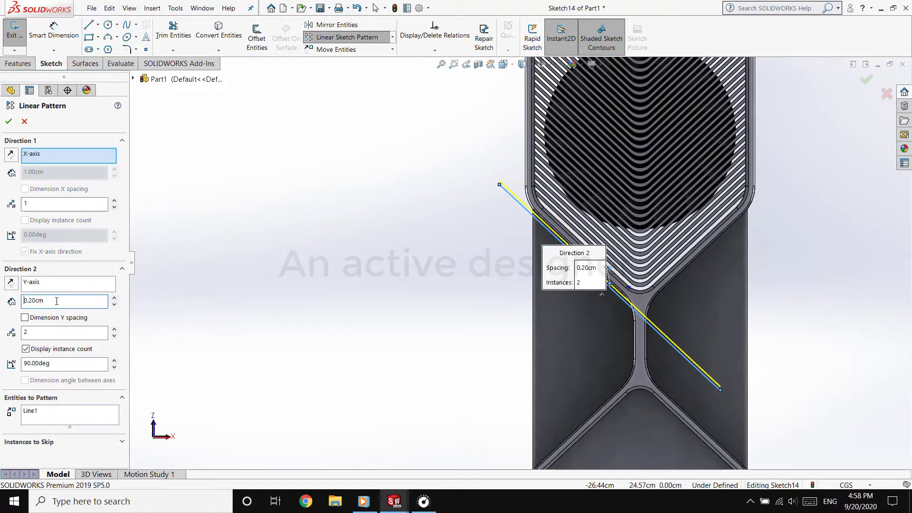
pyautogui.click(11, 285)
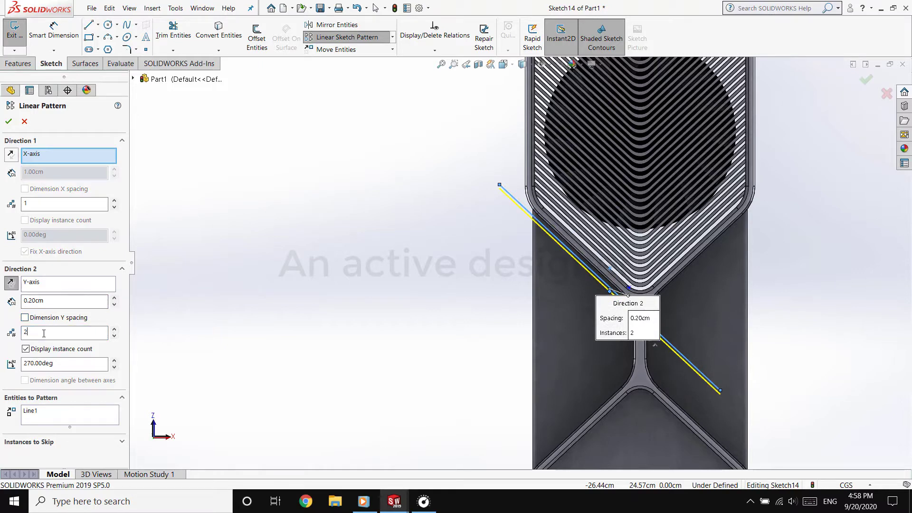
pyautogui.press('Return')
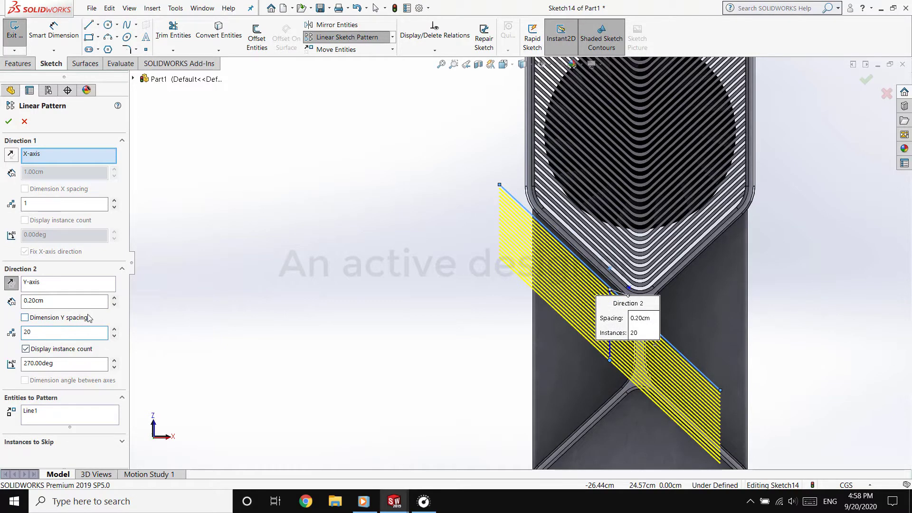
# Try a 0.40 cm spacing for the line pattern, with 55, 40 and 35 instances
pyautogui.click(115, 330)
pyautogui.click(114, 329)
pyautogui.click(115, 329)
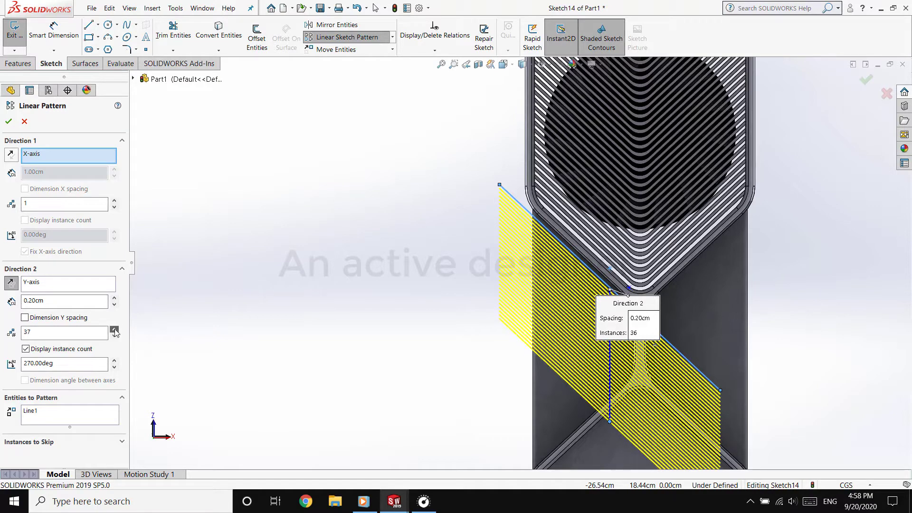
pyautogui.click(114, 330)
pyautogui.click(114, 329)
pyautogui.click(115, 329)
pyautogui.click(114, 329)
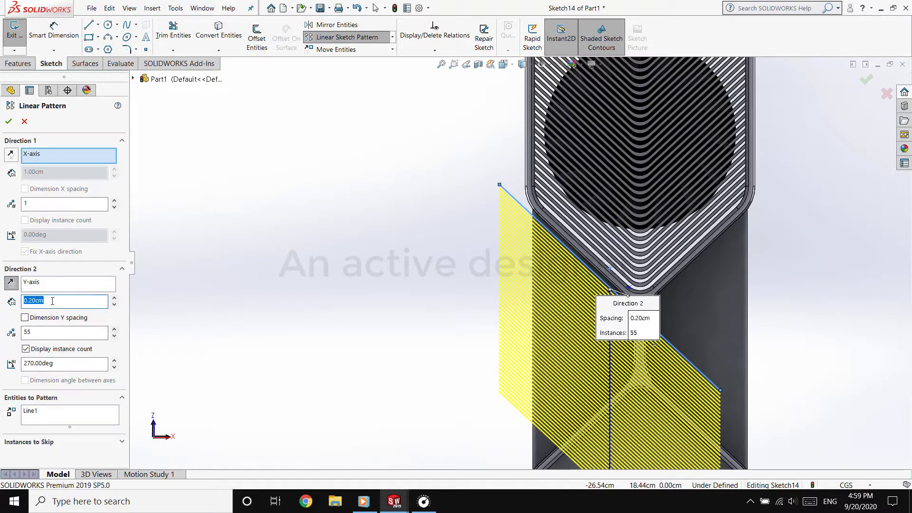
pyautogui.press('Return')
pyautogui.scroll(3, 444, 365)
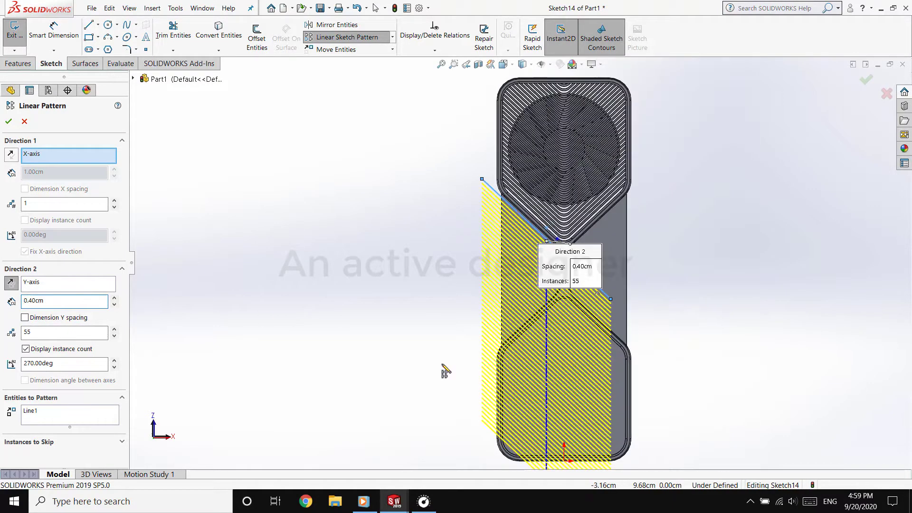
pyautogui.press('Return')
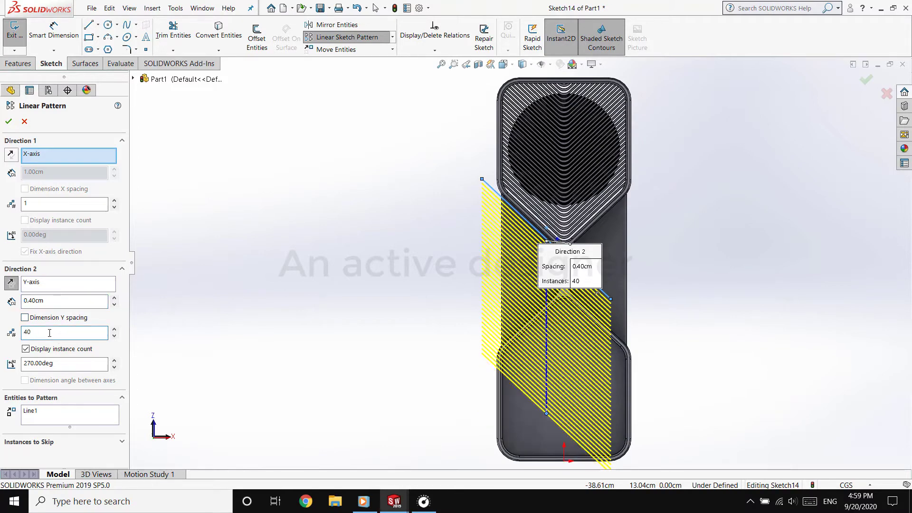
pyautogui.write('35')
pyautogui.press('Return')
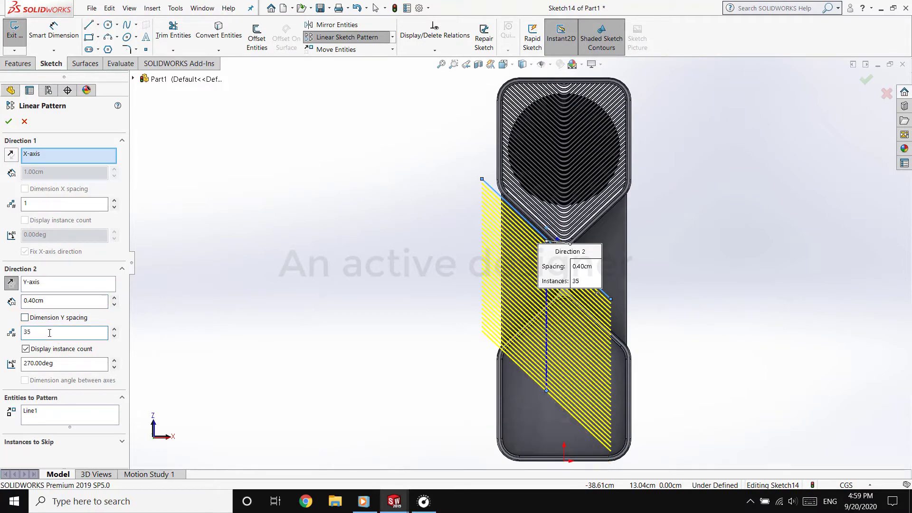
# Set the line pattern's spacing to 0.60 cm with 23 instances and accept it
pyautogui.scroll(-3, 310, 236)
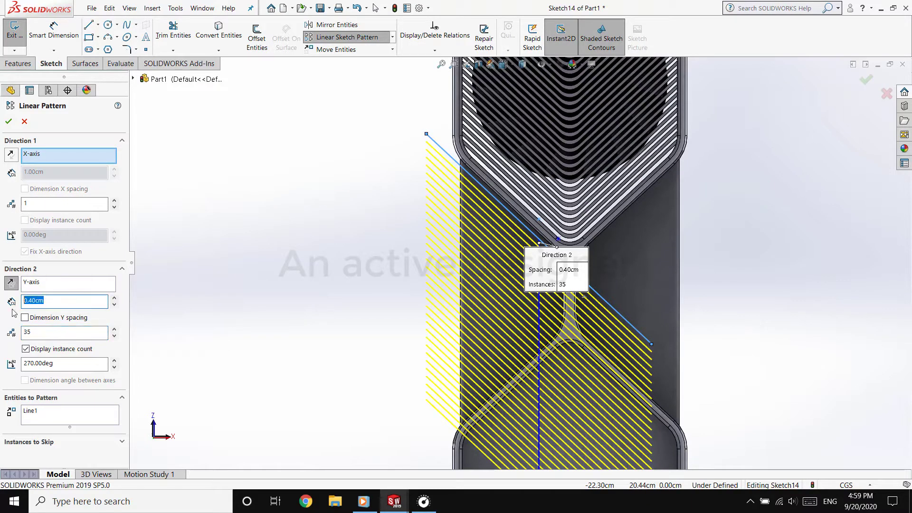
pyautogui.write('0.6')
pyautogui.press('Return')
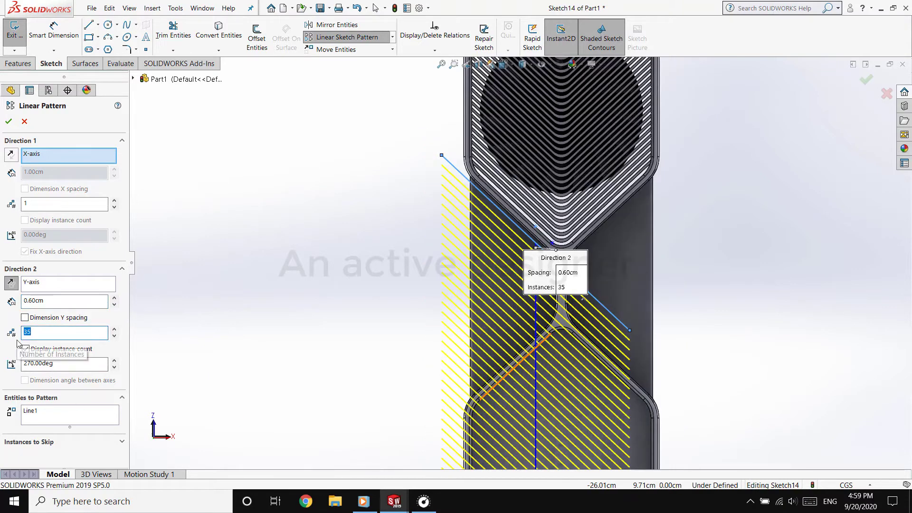
pyautogui.write('2')
pyautogui.click(115, 337)
pyautogui.click(115, 337)
pyautogui.click(114, 337)
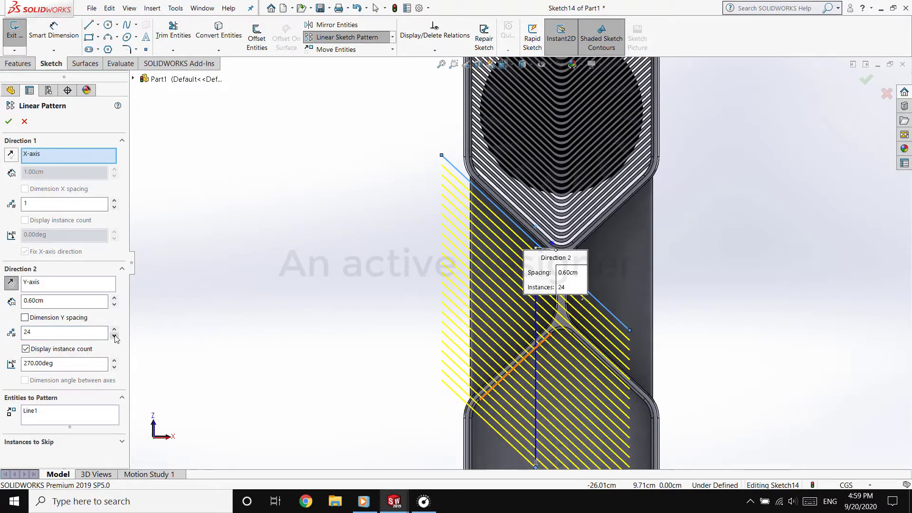
pyautogui.click(9, 121)
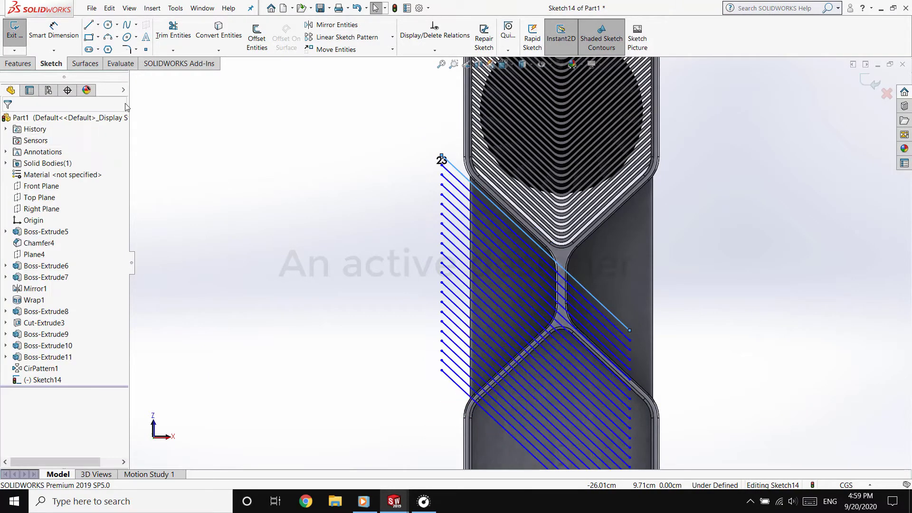
# Convert the middle recess's boundary into sketch entities, including its straight outer edge, slanted frame edges, rounded corners and short central edge
pyautogui.click(471, 366)
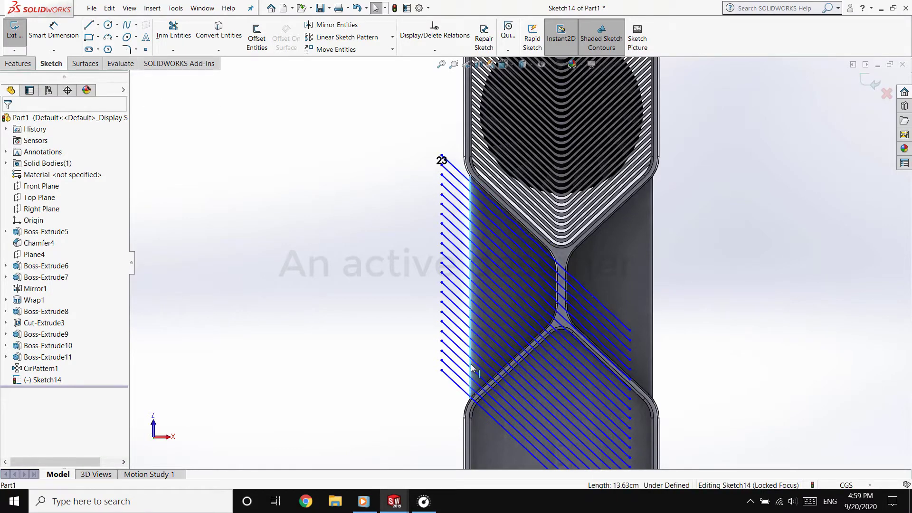
pyautogui.scroll(-4, 496, 264)
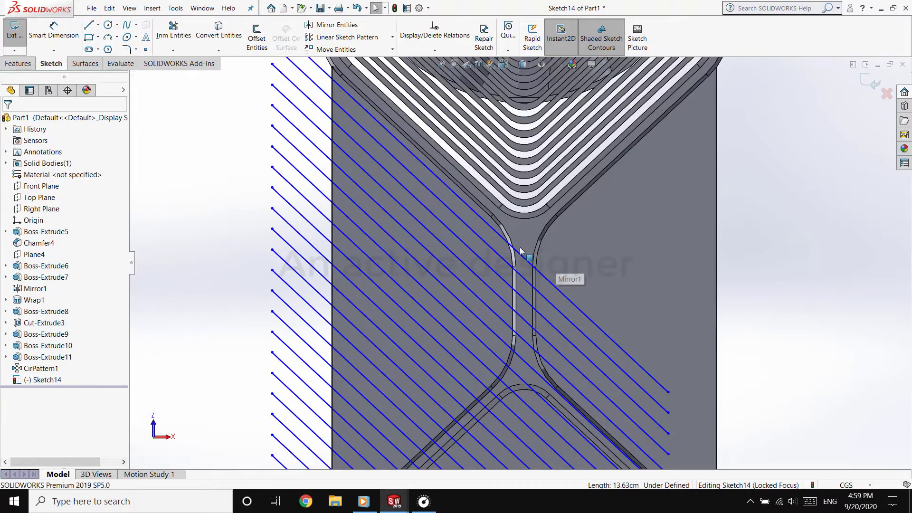
pyautogui.click(513, 259)
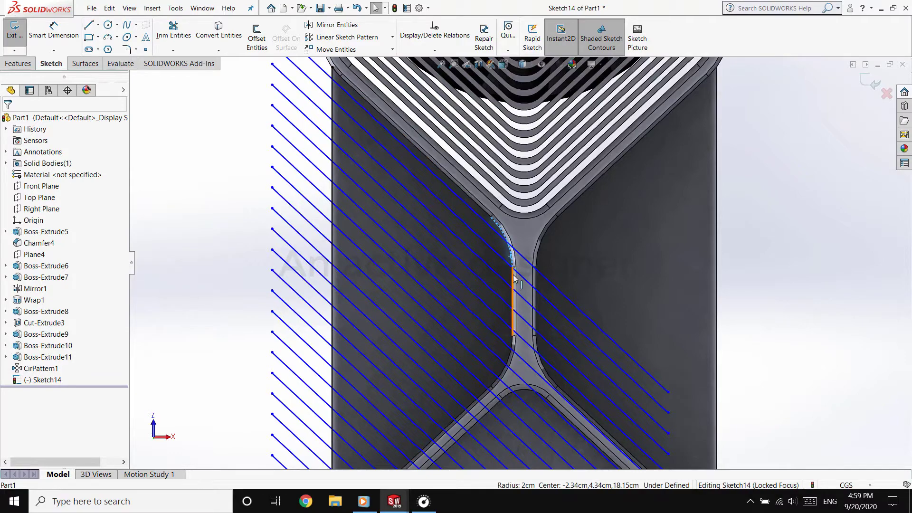
pyautogui.keyDown('ctrl'); pyautogui.click(513, 279); pyautogui.keyUp('ctrl')
pyautogui.keyDown('ctrl'); pyautogui.click(514, 346); pyautogui.keyUp('ctrl')
pyautogui.keyDown('ctrl'); pyautogui.click(485, 393); pyautogui.keyUp('ctrl')
pyautogui.scroll(2, 453, 387)
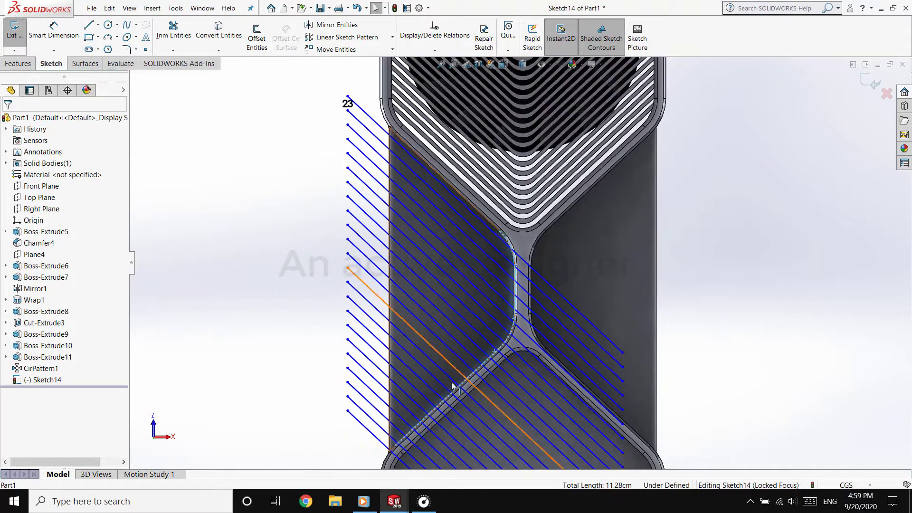
pyautogui.scroll(-5, 453, 386)
pyautogui.scroll(5, 473, 335)
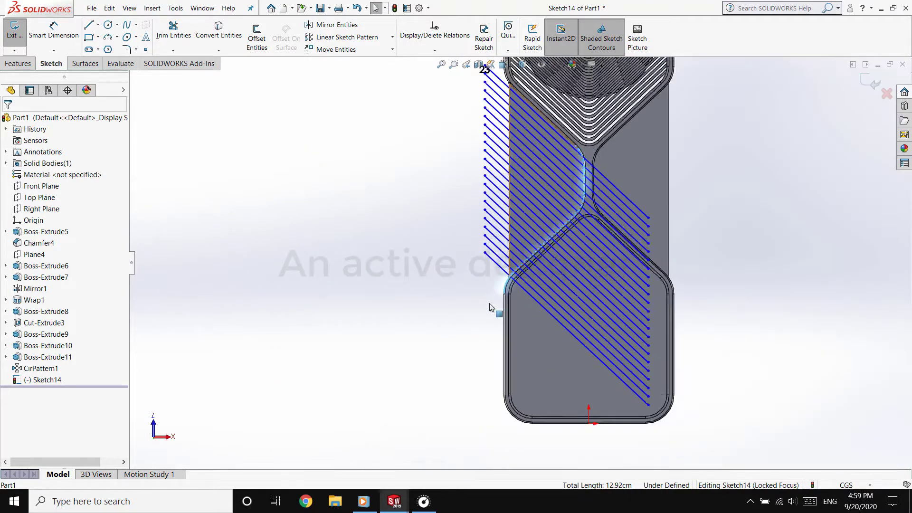
pyautogui.scroll(-8, 491, 308)
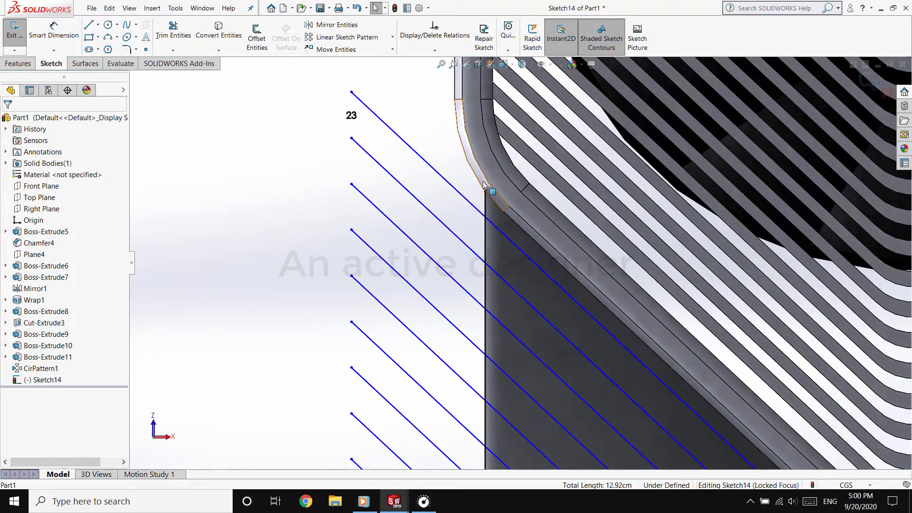
pyautogui.keyDown('ctrl'); pyautogui.click(480, 183); pyautogui.keyUp('ctrl')
pyautogui.keyDown('ctrl'); pyautogui.click(512, 219); pyautogui.keyUp('ctrl')
pyautogui.scroll(6, 514, 223)
pyautogui.scroll(-5, 618, 354)
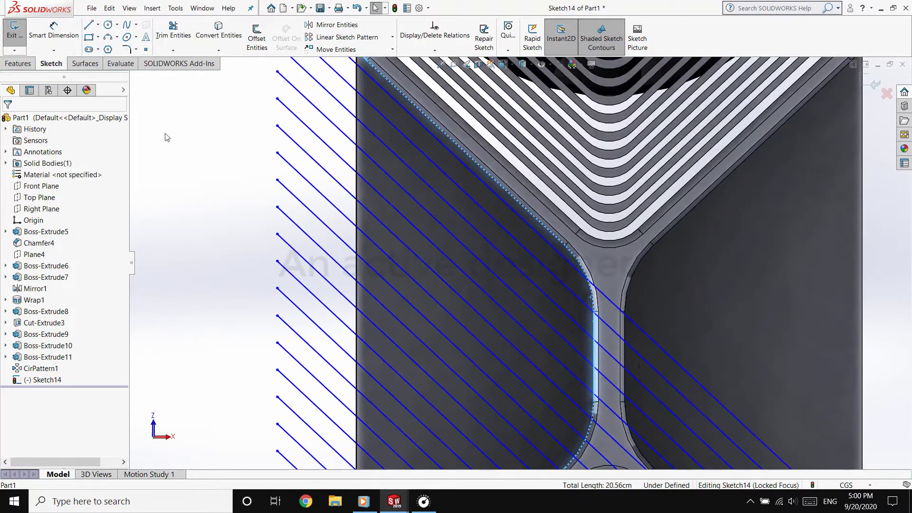
pyautogui.click(220, 36)
pyautogui.scroll(5, 373, 231)
# Power-trim the ends of the patterned diagonal lines that stick out past the recess's straight outer edge
pyautogui.click(174, 34)
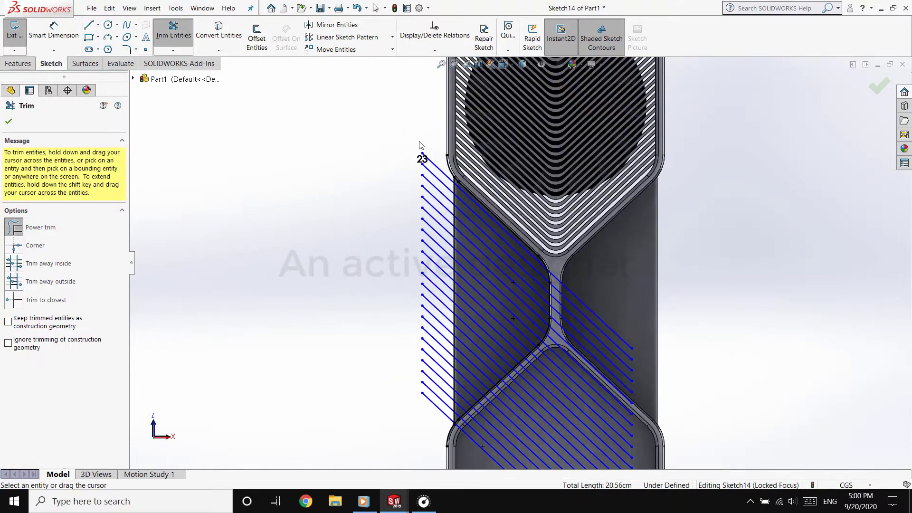
pyautogui.moveTo(420, 145); pyautogui.dragTo(423, 430)
pyautogui.scroll(-3, 495, 382)
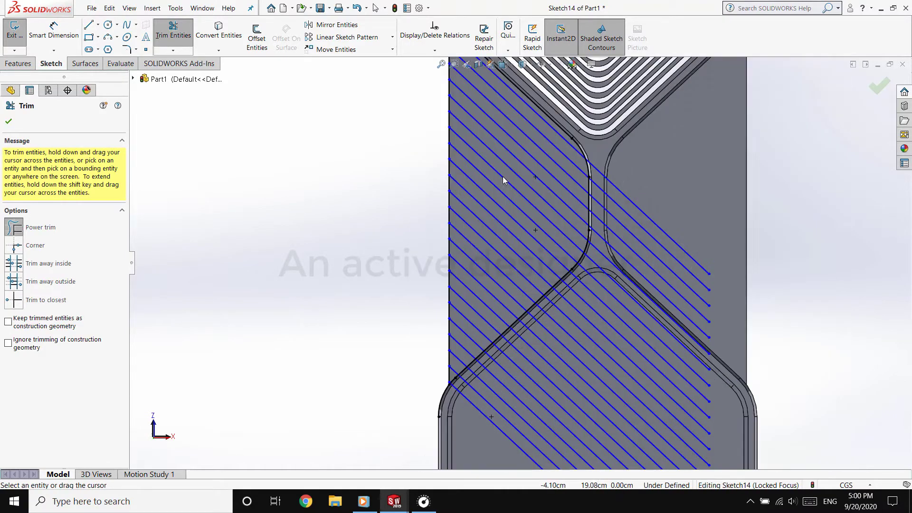
pyautogui.scroll(-2, 502, 183)
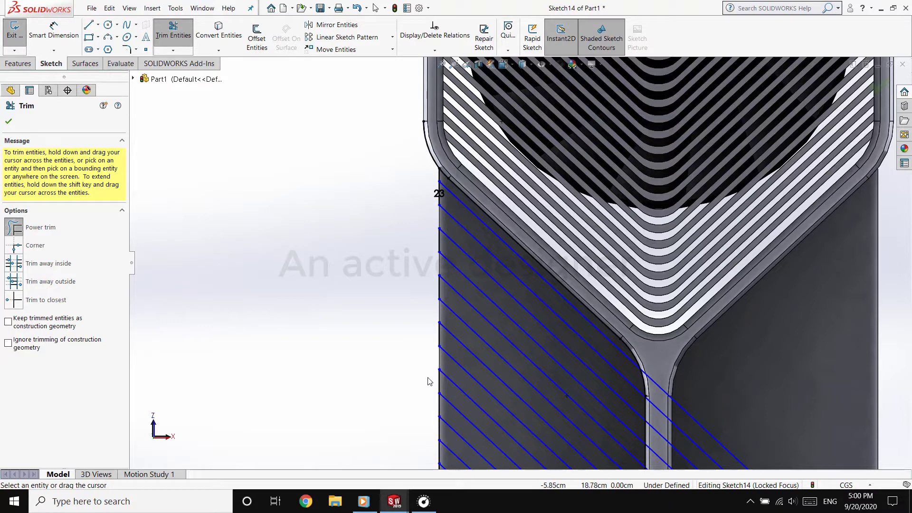
pyautogui.moveTo(442, 453); pyautogui.dragTo(444, 456)
pyautogui.scroll(4, 512, 418)
pyautogui.scroll(-4, 512, 419)
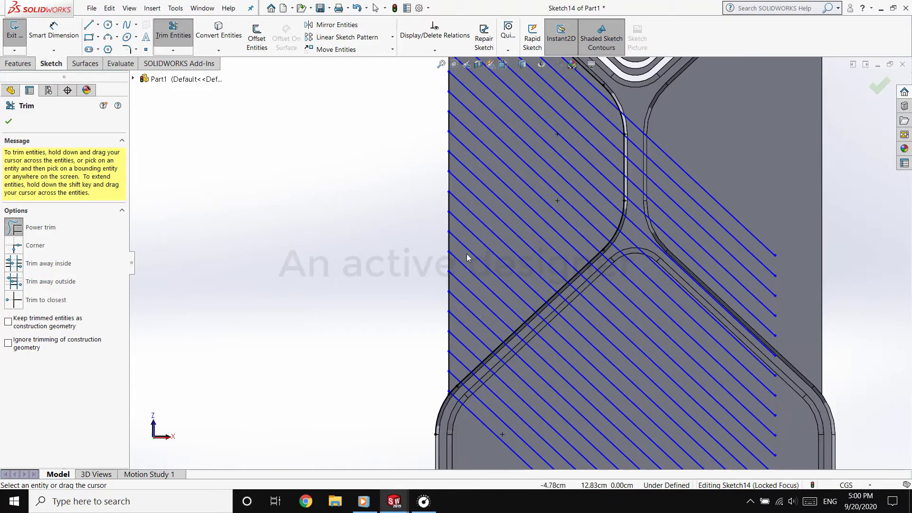
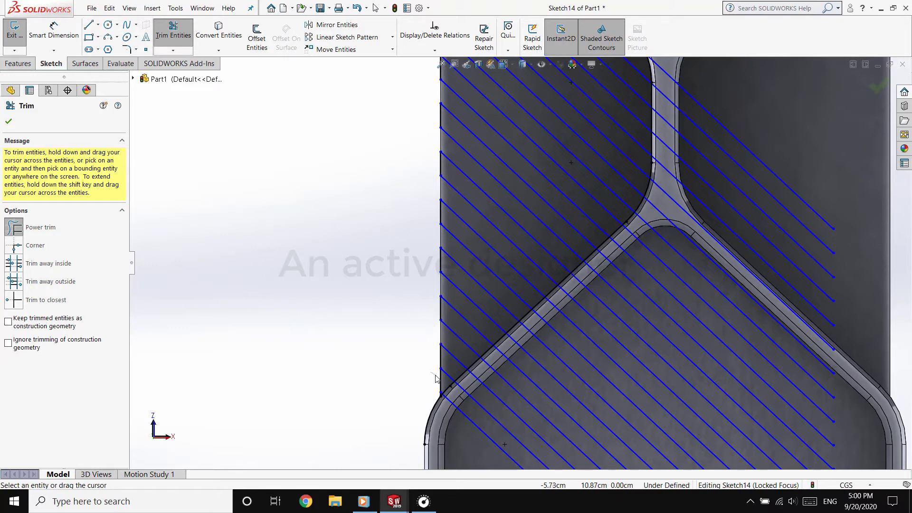
pyautogui.click(18, 63)
pyautogui.click(20, 37)
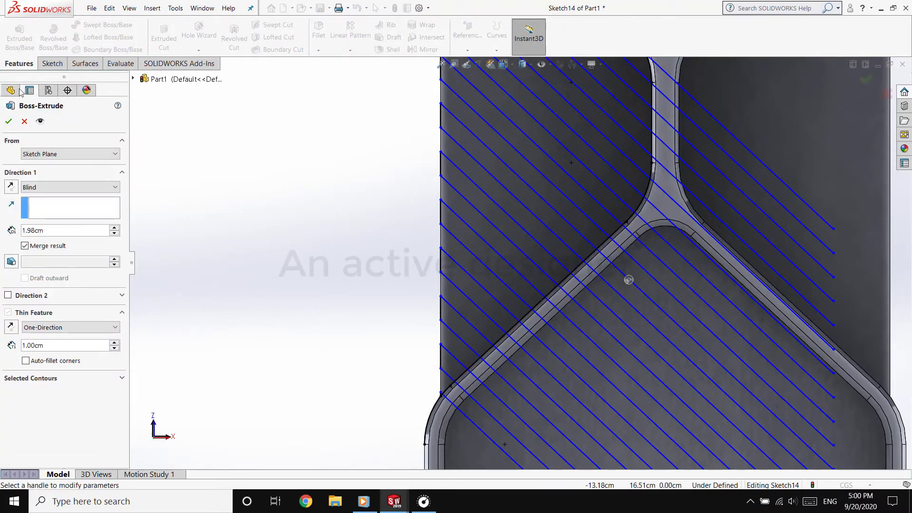
pyautogui.click(24, 121)
# Power-trim the diagonal line ends that extend past the recess's short central edge, rounded corners and slanted edges
pyautogui.click(52, 63)
pyautogui.click(173, 35)
pyautogui.scroll(2, 550, 371)
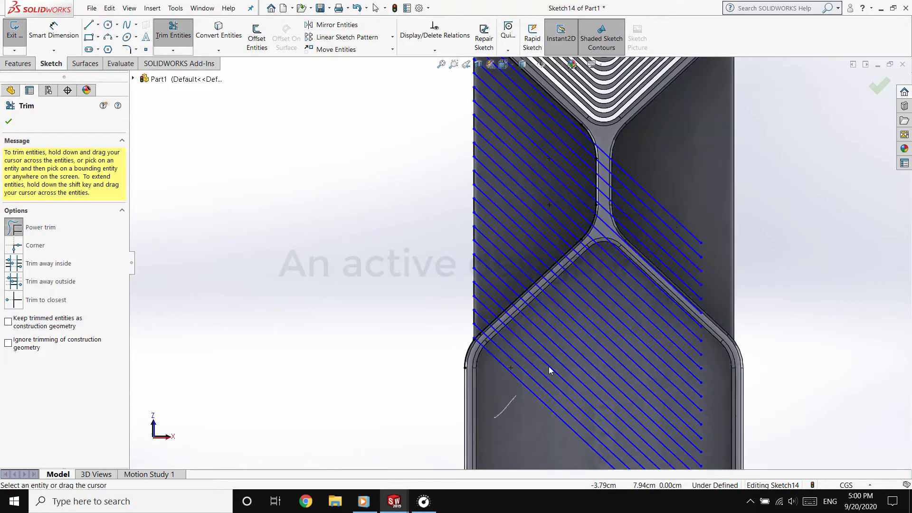
pyautogui.moveTo(549, 371); pyautogui.dragTo(560, 180)
pyautogui.scroll(-3, 585, 143)
pyautogui.click(26, 64)
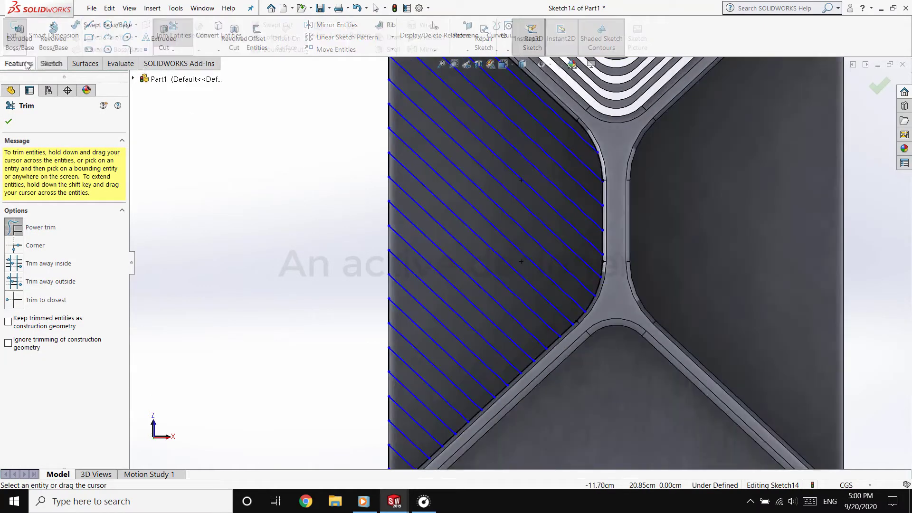
pyautogui.click(19, 37)
pyautogui.scroll(-3, 604, 150)
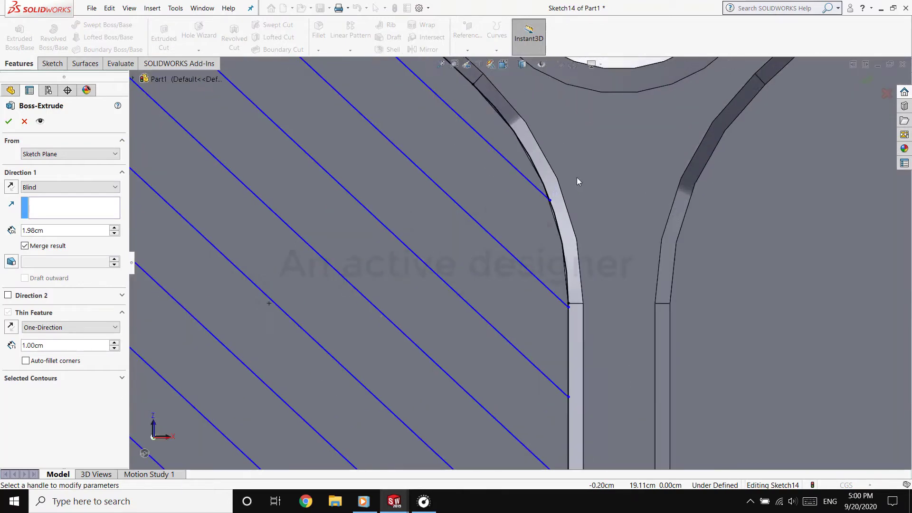
pyautogui.moveTo(553, 217); pyautogui.dragTo(547, 240, button='middle')
pyautogui.scroll(2, 504, 237)
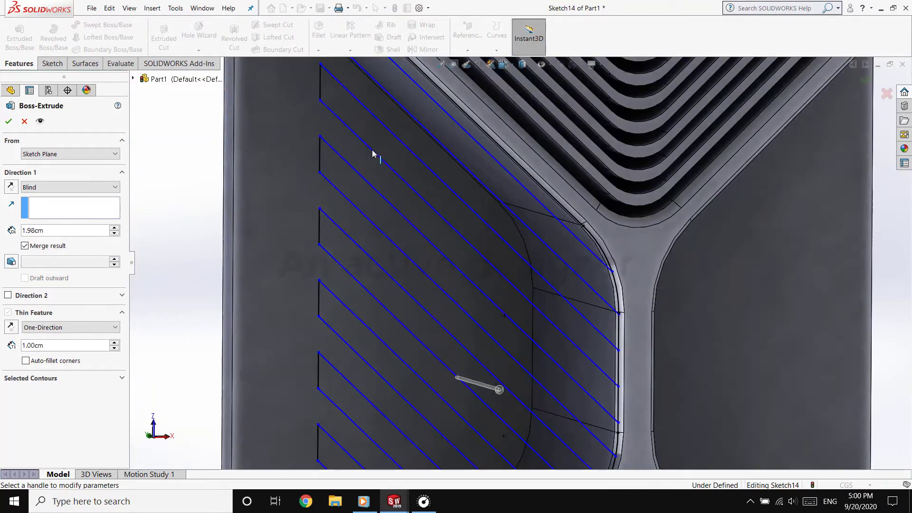
pyautogui.click(24, 121)
# Trim alternate segments of the recess's short central edge and rounded corners so the diagonal lines form separate closed strips
pyautogui.scroll(-4, 455, 288)
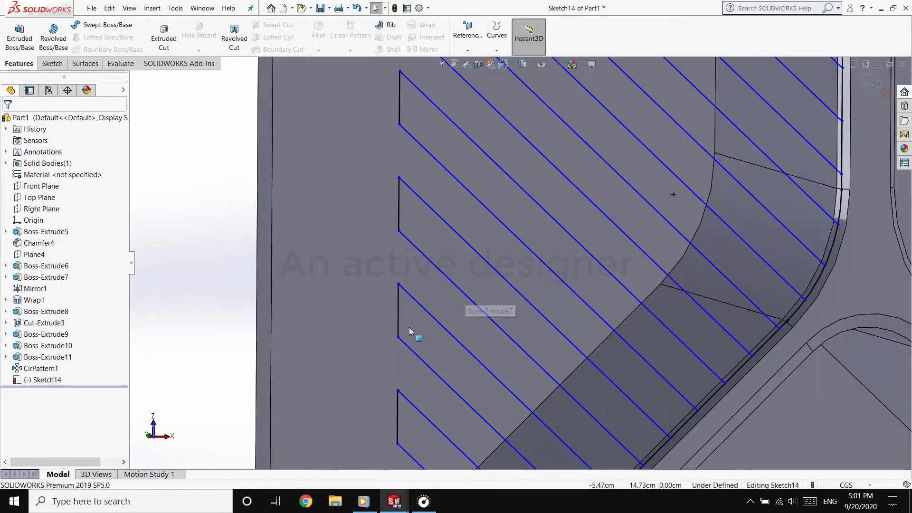
pyautogui.scroll(4, 421, 296)
pyautogui.scroll(3, 544, 264)
pyautogui.scroll(-5, 601, 258)
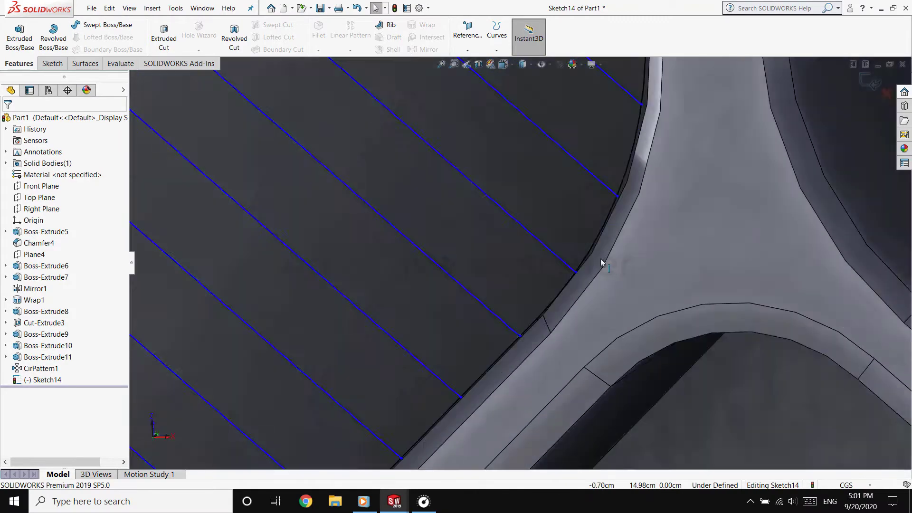
pyautogui.scroll(4, 600, 258)
pyautogui.click(66, 65)
pyautogui.click(177, 32)
pyautogui.scroll(-3, 393, 201)
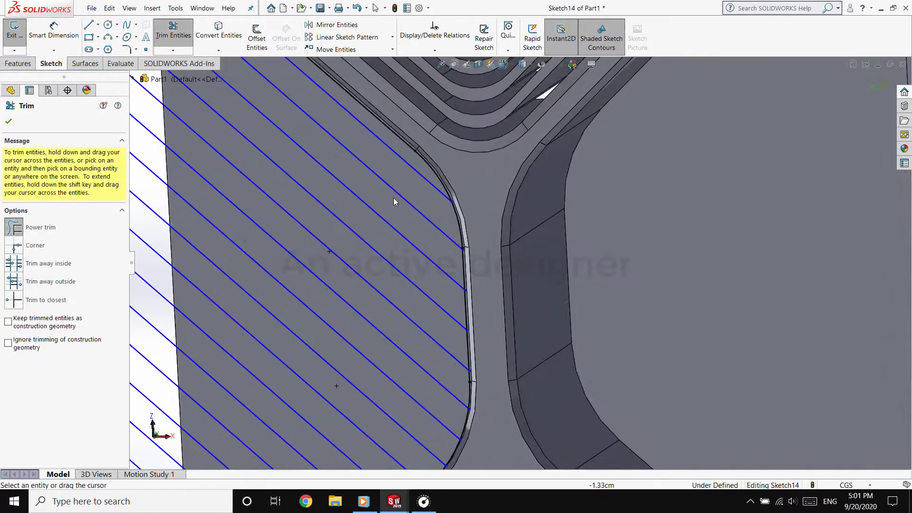
pyautogui.scroll(3, 419, 197)
pyautogui.scroll(-1, 384, 119)
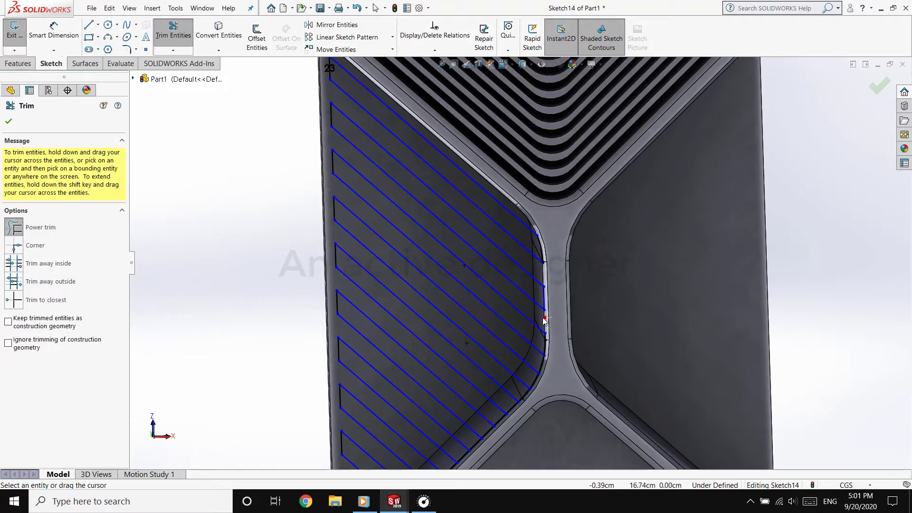
pyautogui.moveTo(545, 321); pyautogui.dragTo(545, 323)
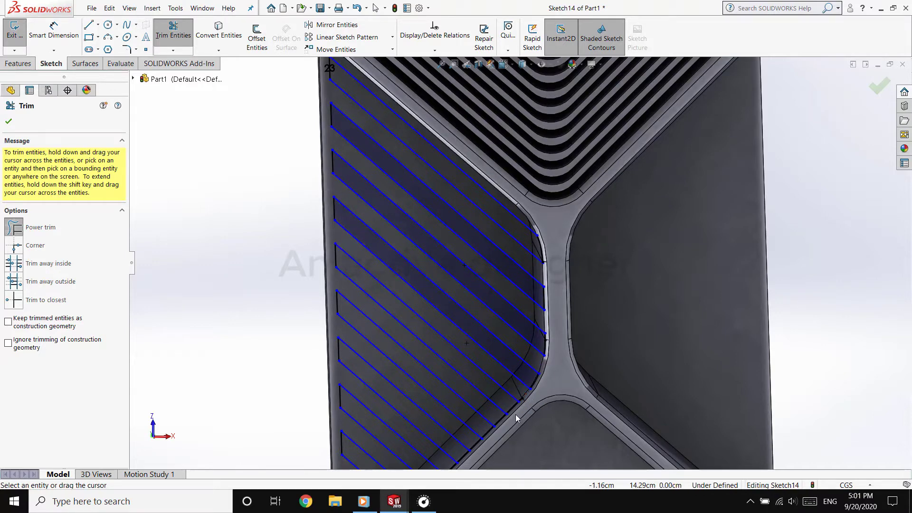
# Trim alternate segments along the recess's lower slanted edge and remove the leftover pieces at its lower outer corner
pyautogui.scroll(-3, 516, 418)
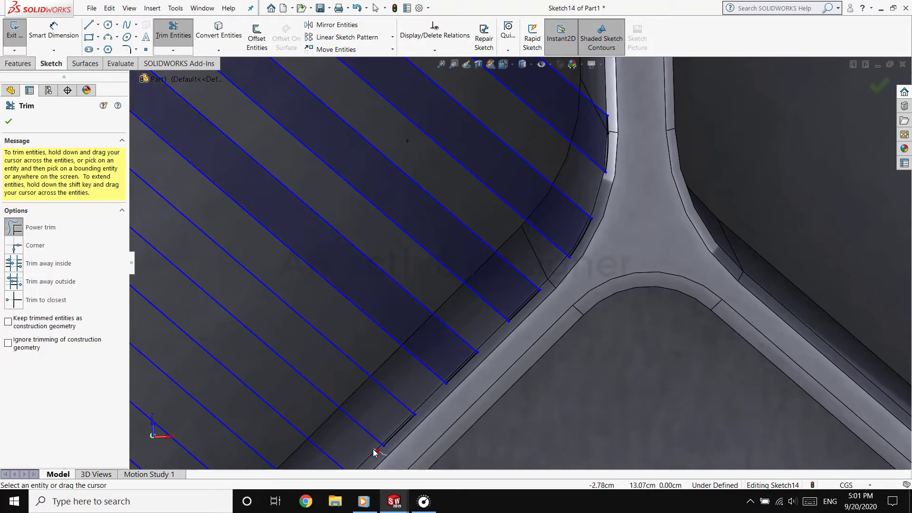
pyautogui.scroll(2, 451, 338)
pyautogui.scroll(-2, 459, 332)
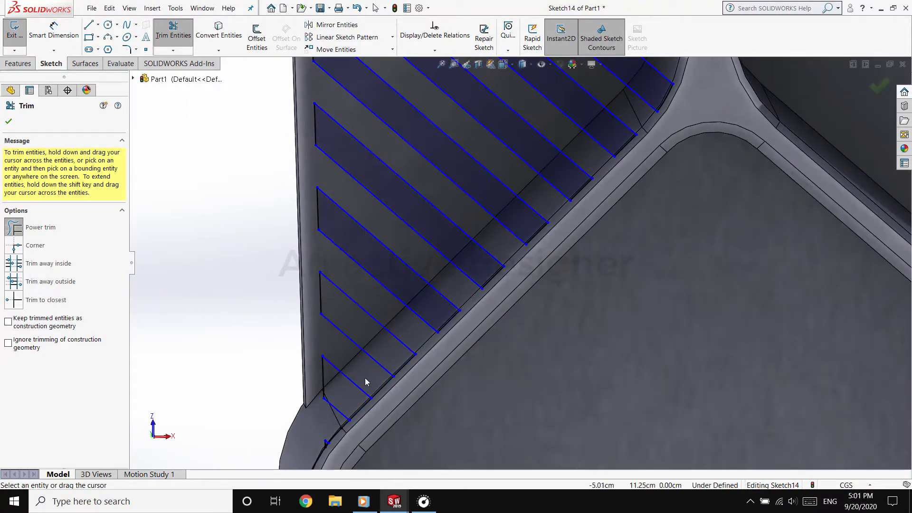
pyautogui.moveTo(319, 423); pyautogui.dragTo(349, 425)
pyautogui.scroll(-3, 335, 413)
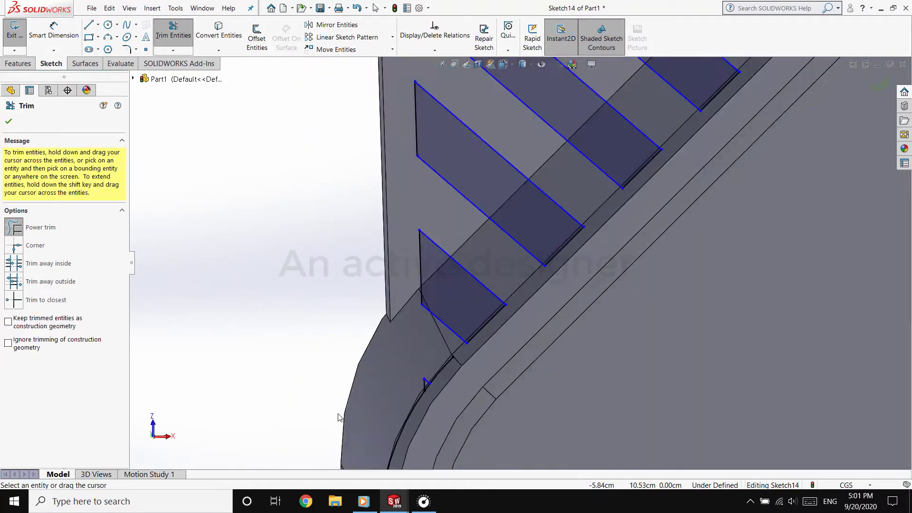
pyautogui.scroll(2, 339, 415)
pyautogui.moveTo(408, 380); pyautogui.dragTo(464, 384)
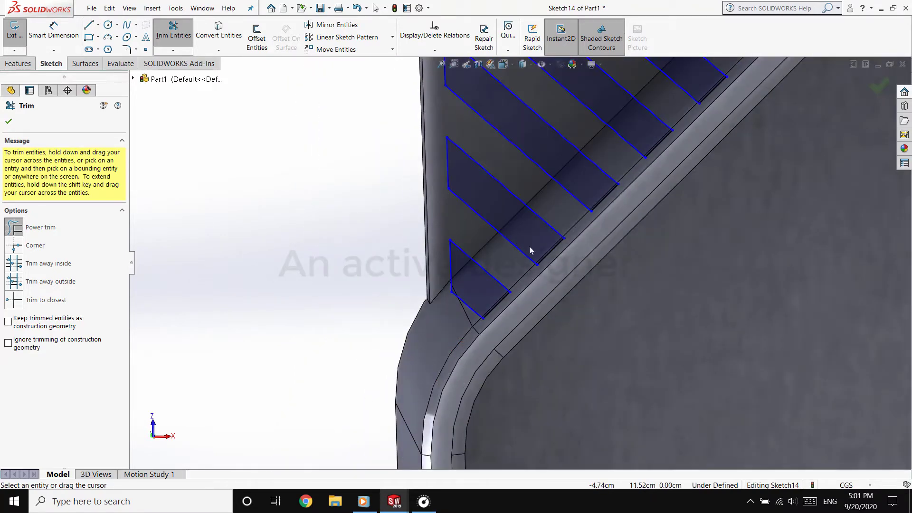
# Trim the leftover outline above the uppermost diagonal strip at the recess's upper outer corner
pyautogui.scroll(3, 546, 153)
pyautogui.scroll(-5, 401, 106)
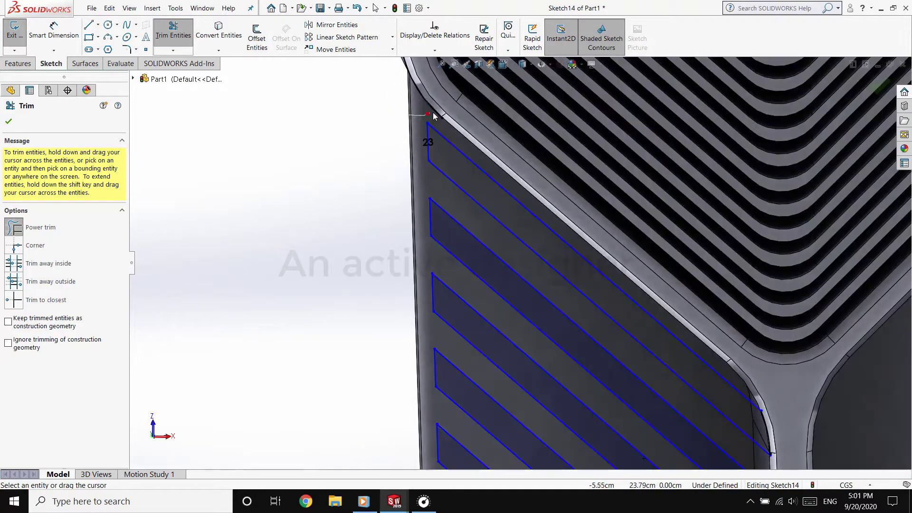
pyautogui.moveTo(434, 114); pyautogui.dragTo(438, 117)
# Extrude the closed diagonal strips with the Up To Surface end condition, ending at the recess's floor face
pyautogui.scroll(5, 382, 272)
pyautogui.click(19, 64)
pyautogui.click(20, 39)
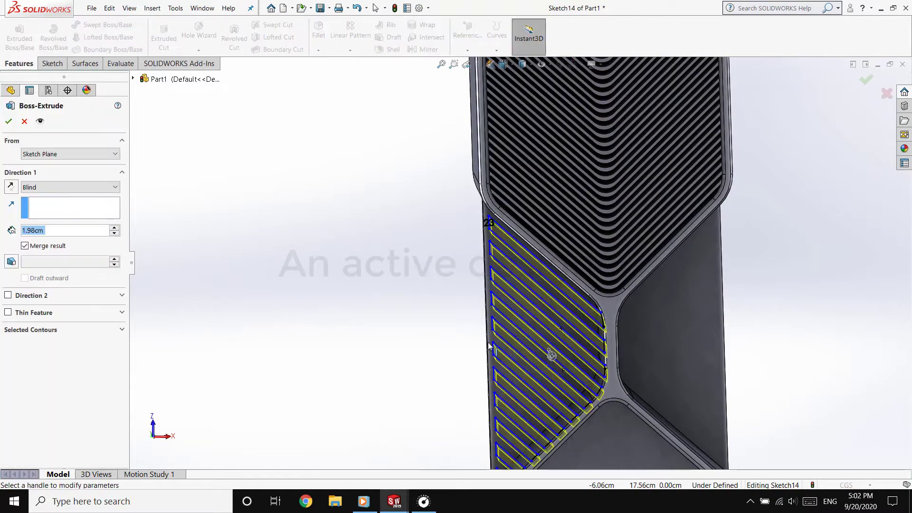
pyautogui.click(69, 188)
pyautogui.click(48, 225)
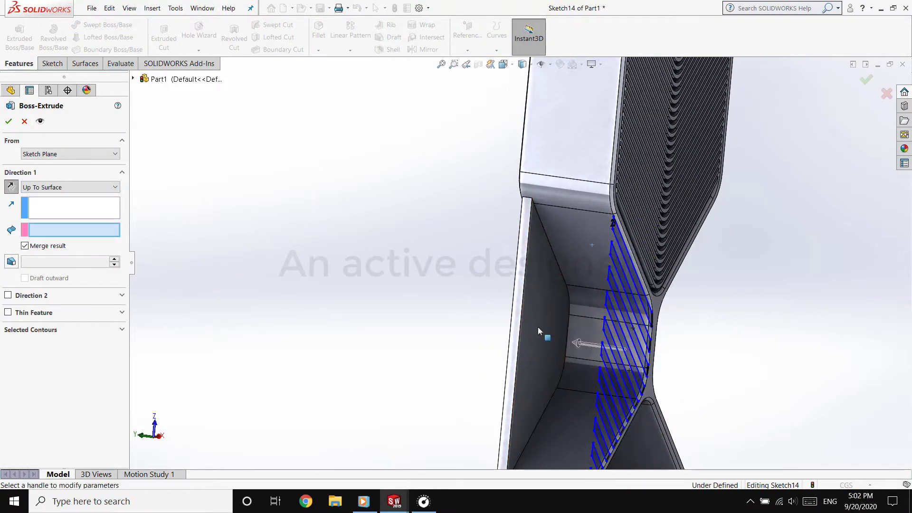
pyautogui.click(539, 331)
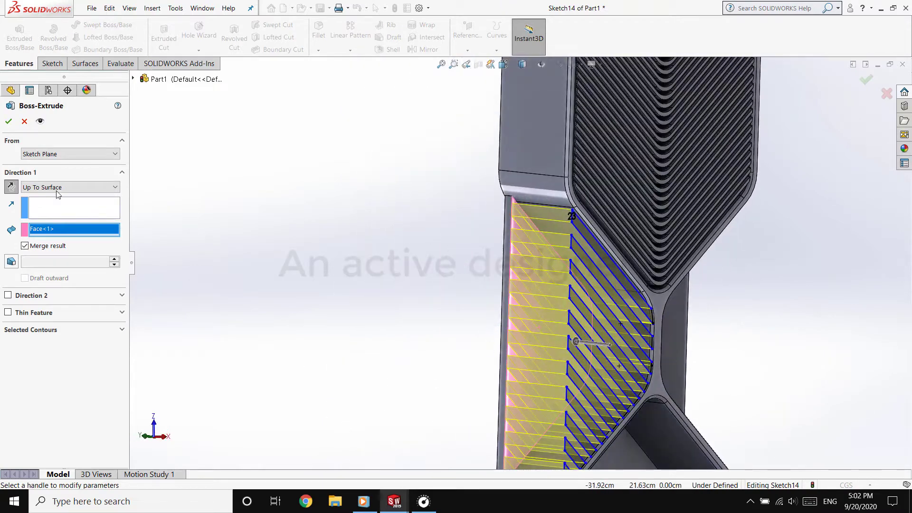
pyautogui.click(8, 121)
# Mirror the diagonal fin extrusion about the Right Plane into the opposite middle recess
pyautogui.moveTo(386, 286); pyautogui.dragTo(304, 281, button='middle')
pyautogui.scroll(5, 443, 323)
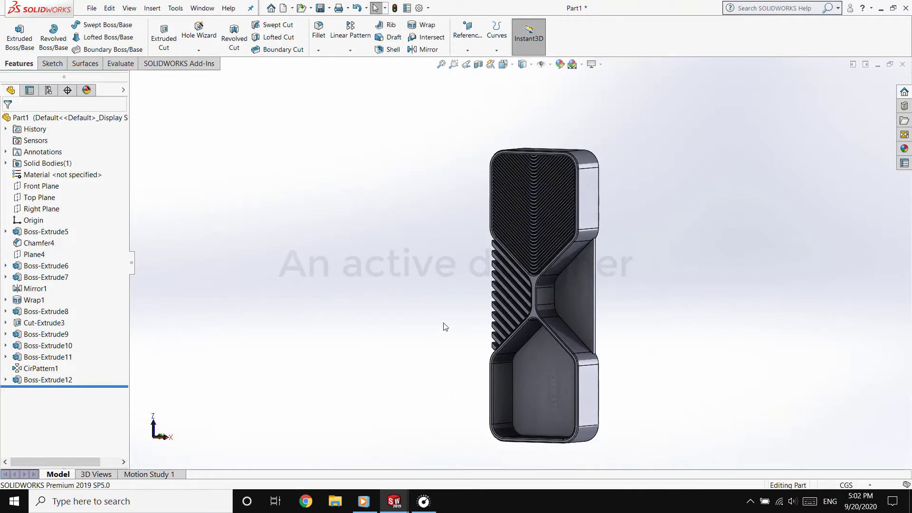
pyautogui.scroll(-2, 603, 260)
pyautogui.moveTo(468, 328)
pyautogui.mouseDown(button='middle')
pyautogui.moveTo(513, 327)
pyautogui.moveTo(459, 321)
pyautogui.mouseUp(button='middle')
pyautogui.click(41, 209)
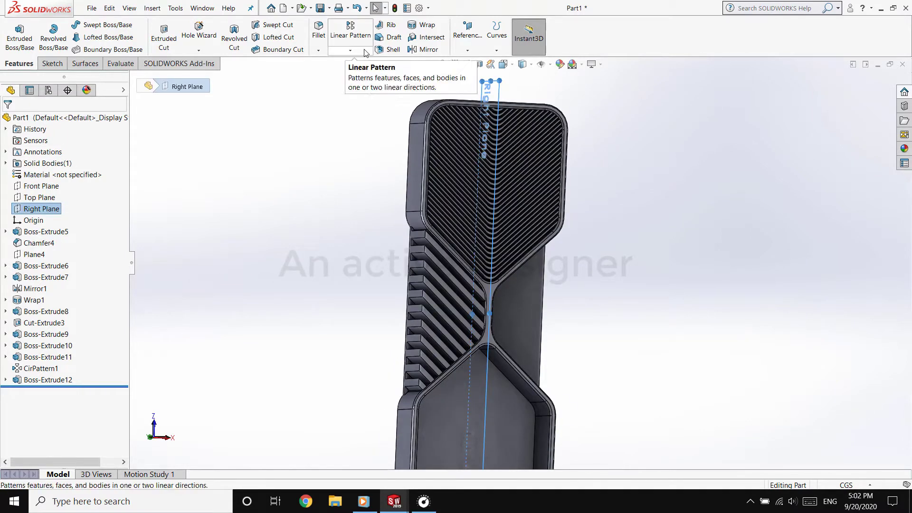
pyautogui.click(422, 50)
pyautogui.click(436, 275)
pyautogui.press('Return')
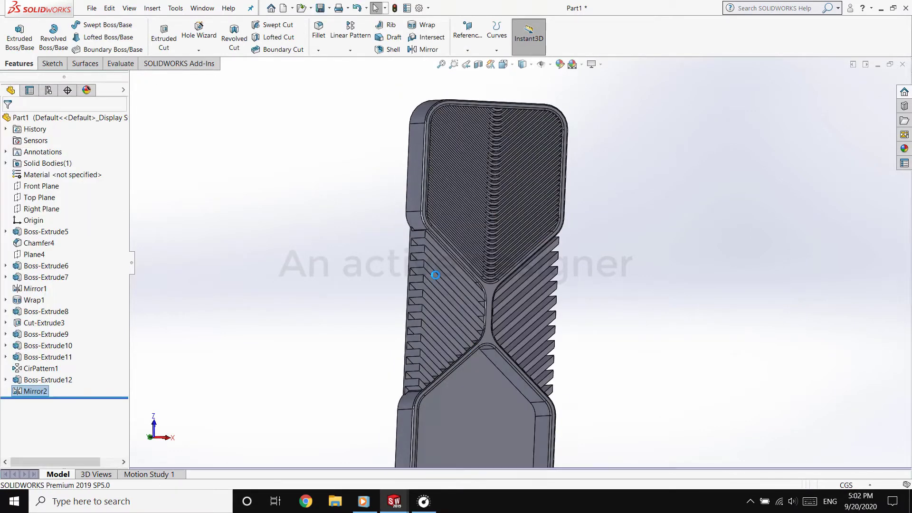
# Start a new reference plane with the card turned so an end face can be picked
pyautogui.moveTo(352, 277); pyautogui.dragTo(322, 259, button='middle')
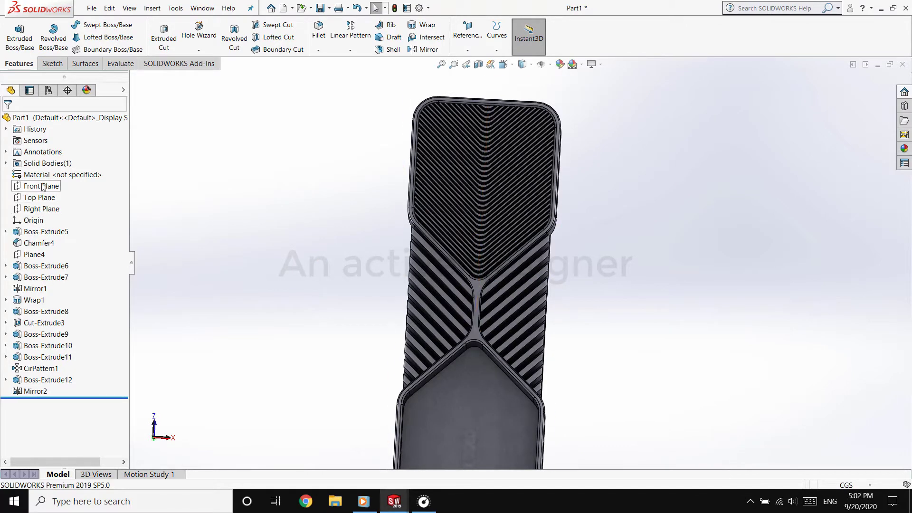
pyautogui.scroll(2, 404, 205)
pyautogui.moveTo(422, 233); pyautogui.dragTo(465, 250, button='middle')
pyautogui.click(463, 42)
pyautogui.click(469, 62)
pyautogui.click(483, 423)
pyautogui.click(466, 252)
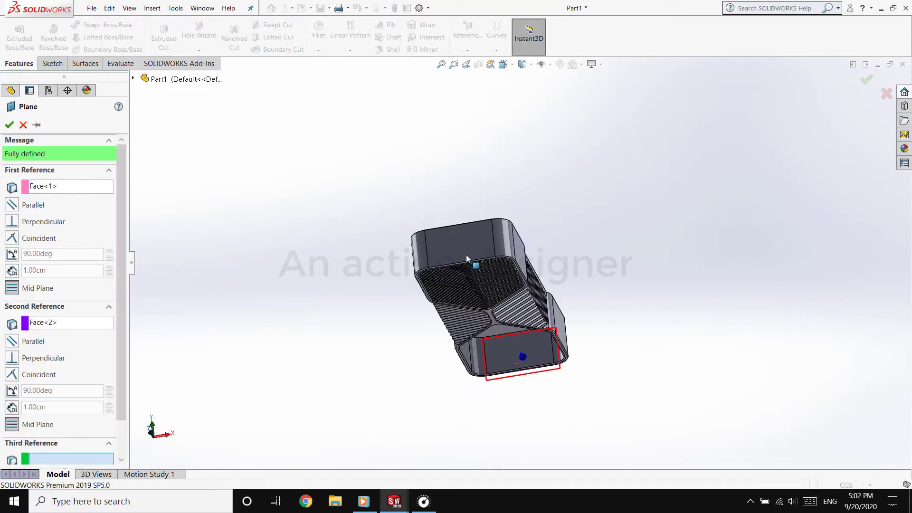
pyautogui.rightClick(62, 326)
pyautogui.click(90, 336)
pyautogui.rightClick(61, 186)
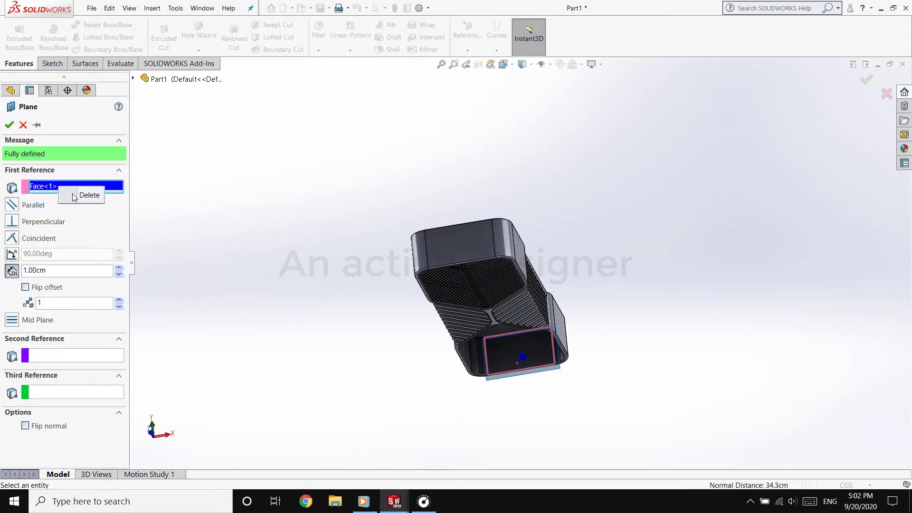
pyautogui.click(90, 195)
# Define the reference plane midway between the card's two opposite end faces and accept it
pyautogui.click(460, 249)
pyautogui.moveTo(460, 248); pyautogui.dragTo(360, 400, button='middle')
pyautogui.click(512, 376)
pyautogui.rightClick(512, 376)
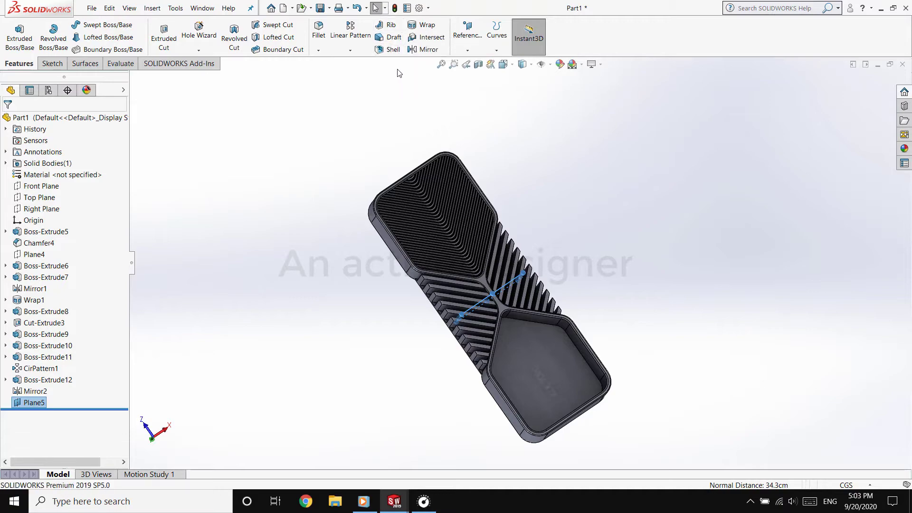
# Mirror the V-shaped fin extrusion about the new mid plane to fill the empty end recess
pyautogui.click(424, 49)
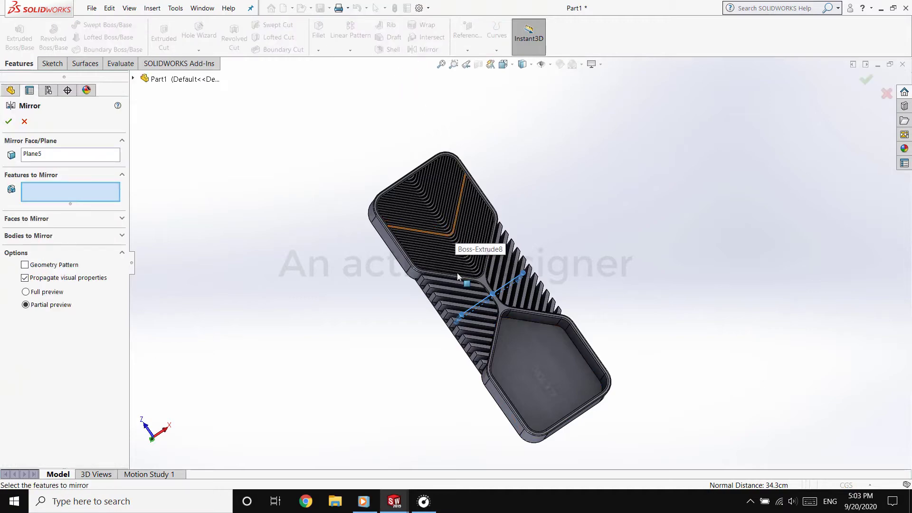
pyautogui.moveTo(455, 238); pyautogui.dragTo(442, 164, button='middle')
pyautogui.scroll(-5, 451, 271)
pyautogui.click(440, 267)
pyautogui.scroll(5, 440, 267)
pyautogui.click(45, 294)
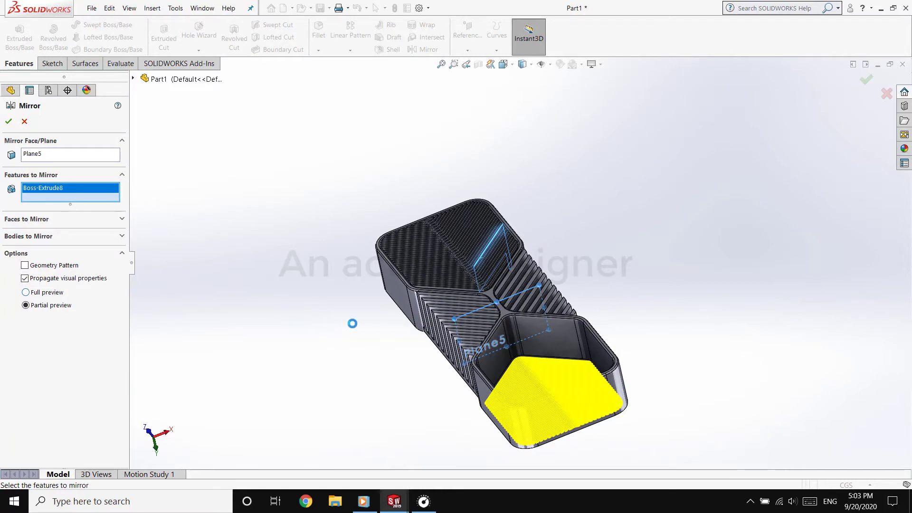
pyautogui.click(27, 306)
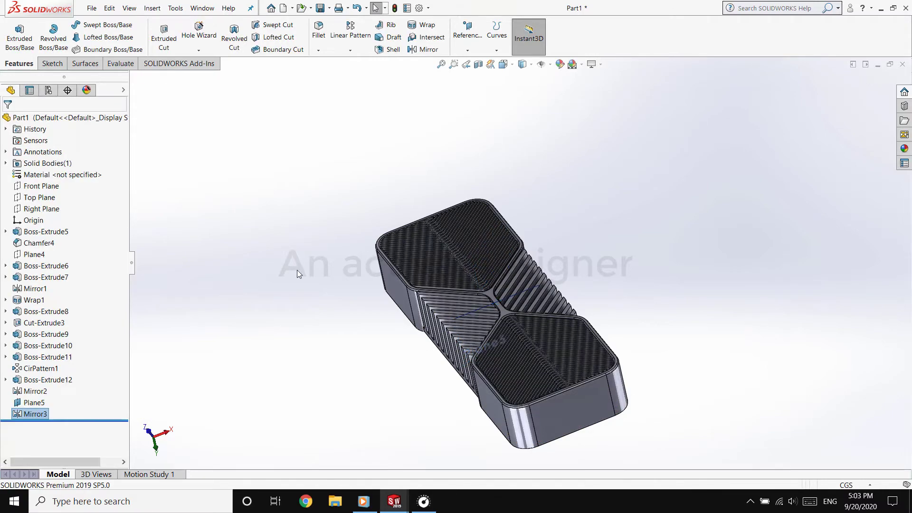
pyautogui.scroll(-4, 511, 346)
pyautogui.moveTo(510, 343); pyautogui.dragTo(552, 363, button='middle')
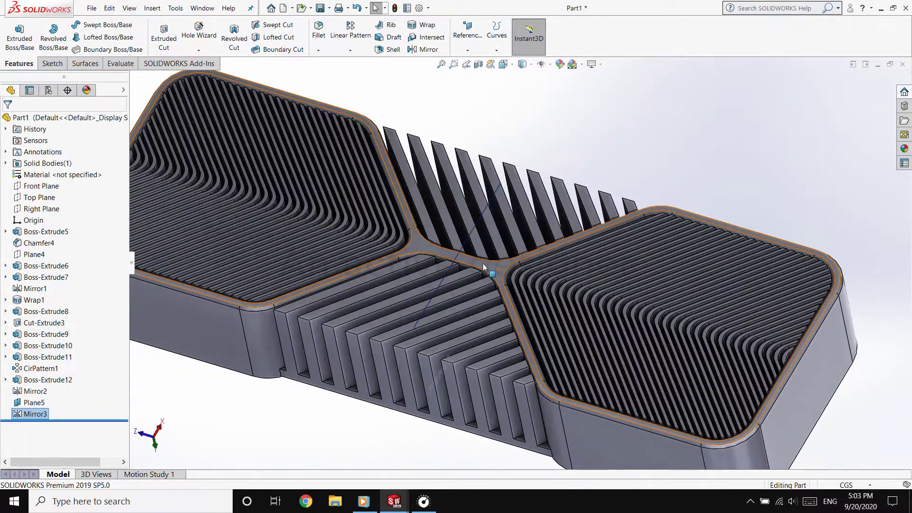
pyautogui.click(483, 267)
pyautogui.moveTo(442, 354); pyautogui.dragTo(420, 106, button='middle')
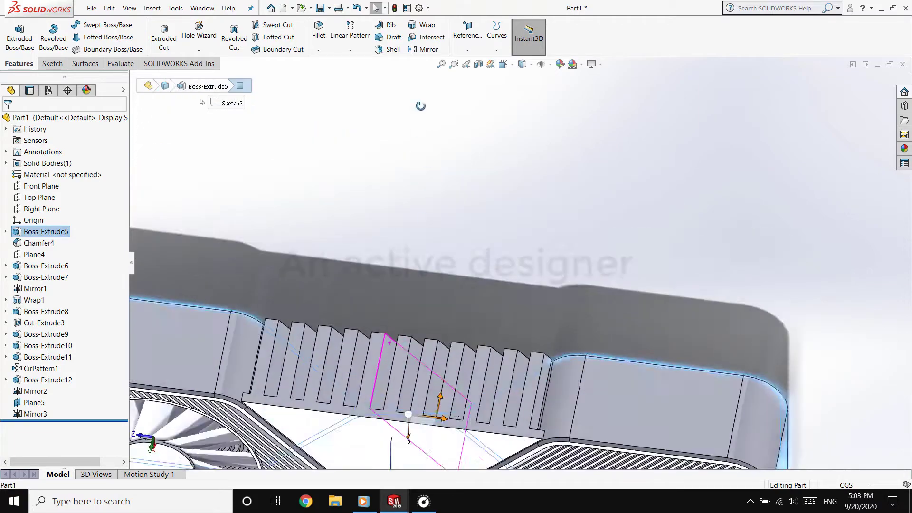
pyautogui.moveTo(451, 413); pyautogui.dragTo(458, 204, button='middle')
pyautogui.press('Escape')
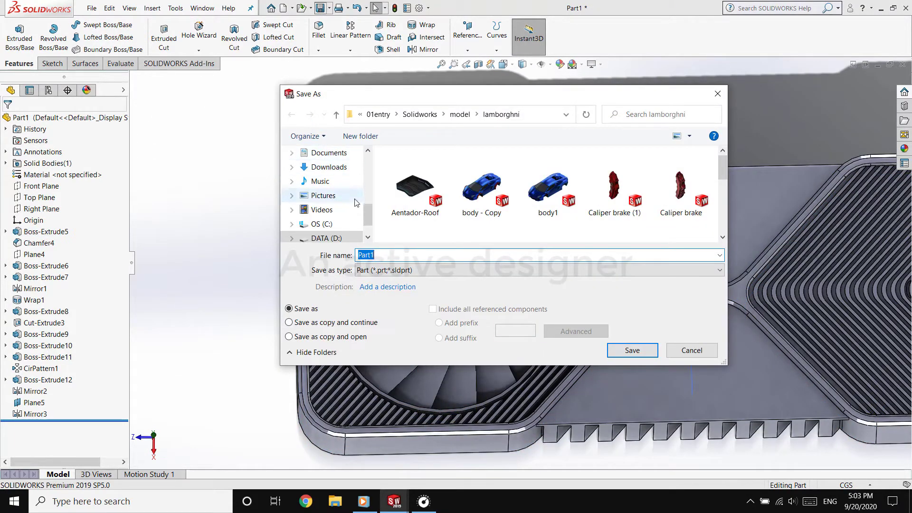
# Save the part to the Desktop under the file name 1
pyautogui.moveTo(369, 211); pyautogui.dragTo(372, 155)
pyautogui.click(339, 180)
pyautogui.click(391, 255)
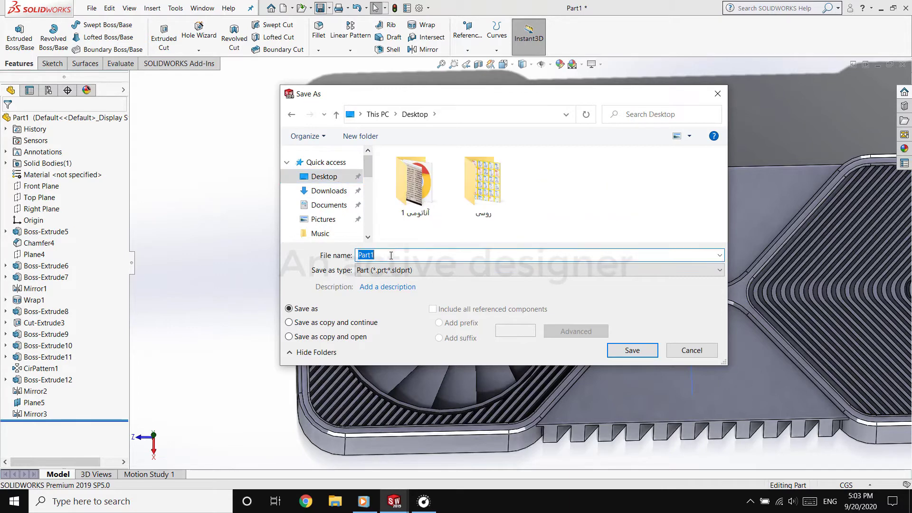
pyautogui.write('1')
pyautogui.click(616, 351)
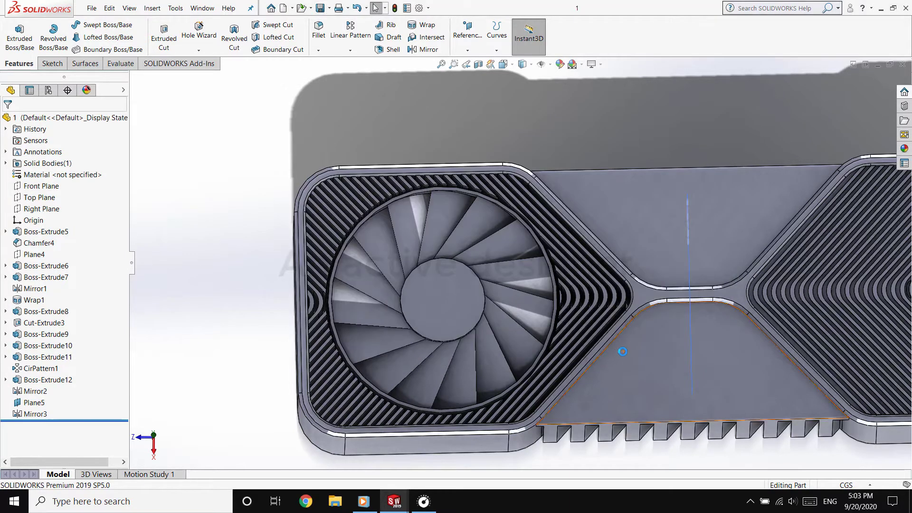
pyautogui.scroll(4, 782, 331)
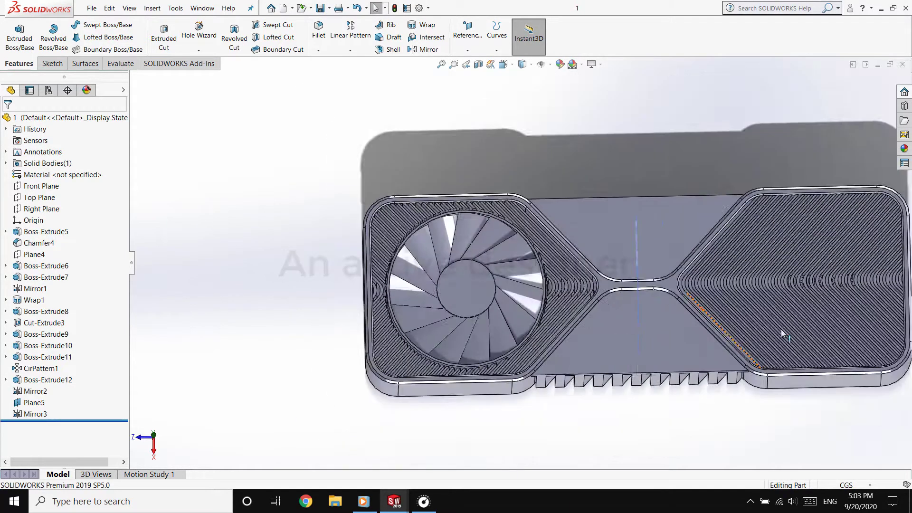
pyautogui.scroll(-4, 761, 306)
pyautogui.moveTo(463, 327); pyautogui.dragTo(496, 149, button='middle')
pyautogui.scroll(-5, 523, 255)
pyautogui.scroll(-3, 523, 255)
pyautogui.click(509, 271)
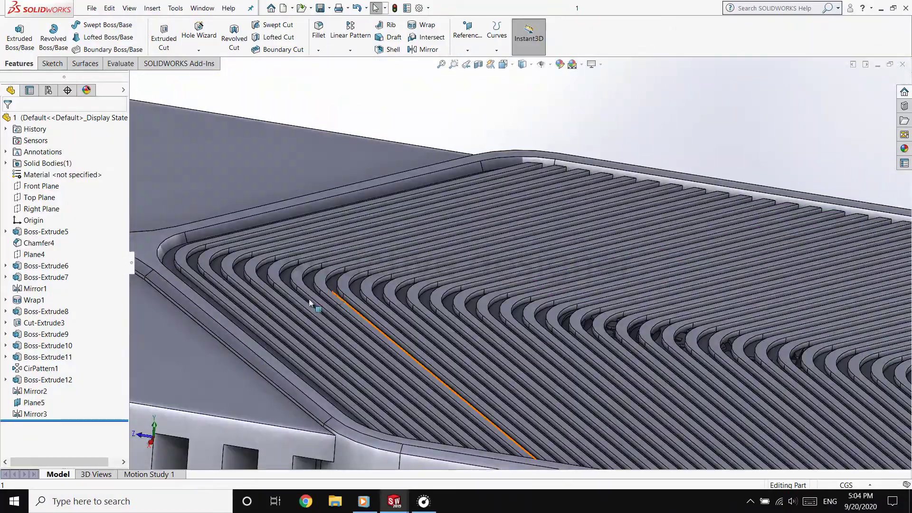
pyautogui.click(209, 304)
pyautogui.click(286, 270)
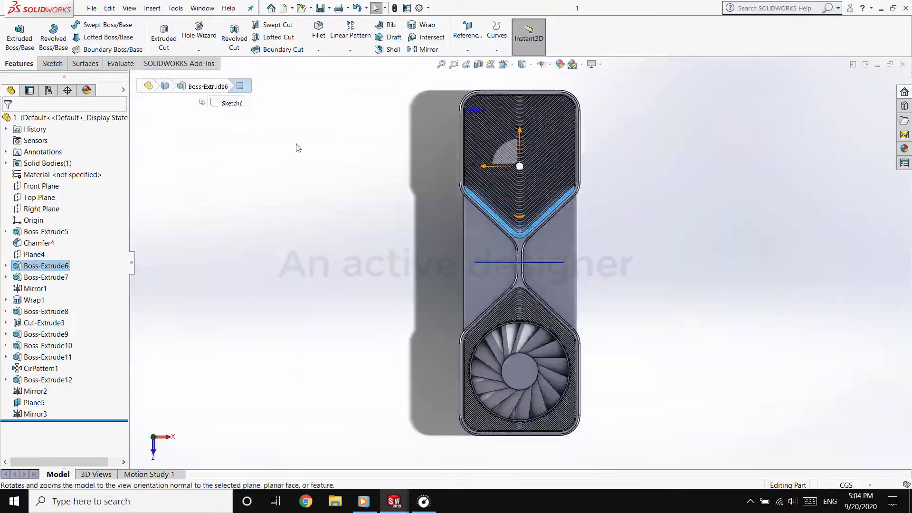
pyautogui.scroll(-4, 561, 91)
pyautogui.click(52, 64)
pyautogui.click(14, 35)
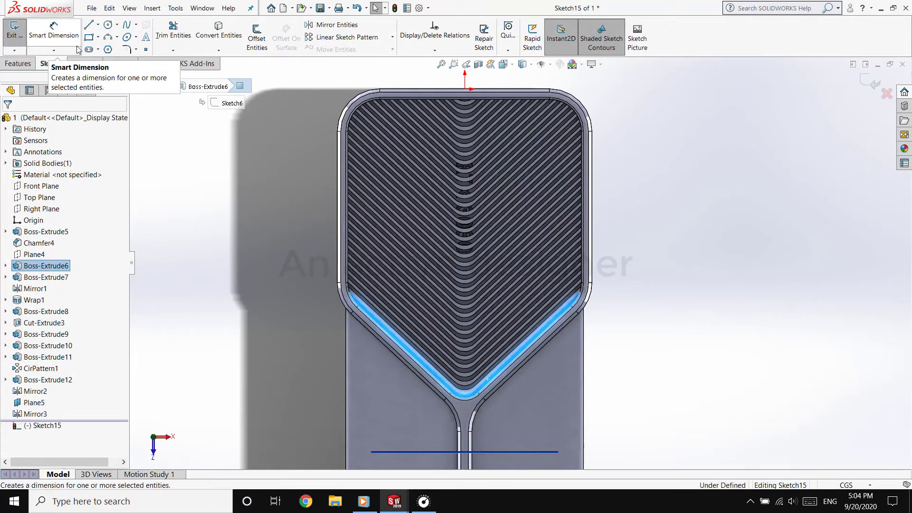
pyautogui.moveTo(287, 148)
pyautogui.mouseDown(button='middle')
pyautogui.moveTo(316, 159)
pyautogui.moveTo(278, 163)
pyautogui.moveTo(286, 167)
pyautogui.mouseUp(button='middle')
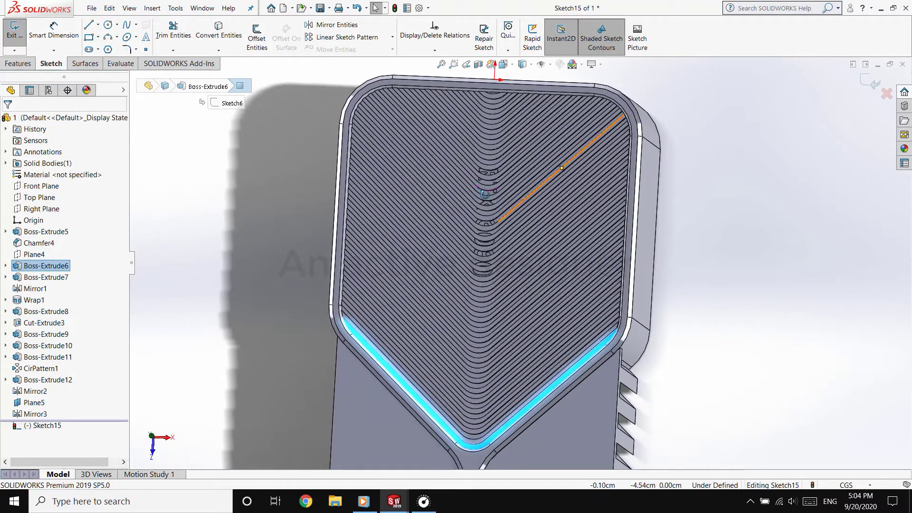
pyautogui.press('Escape')
# Examine the rim and the mirrored V-shaped fins in the end recess, including where the lettering overlaps them
pyautogui.scroll(-5, 364, 333)
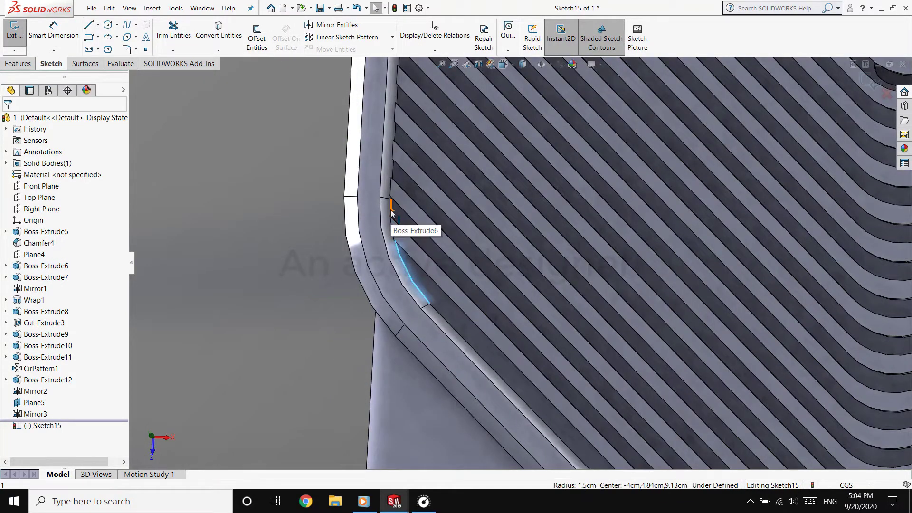
pyautogui.scroll(-3, 411, 231)
pyautogui.scroll(5, 442, 228)
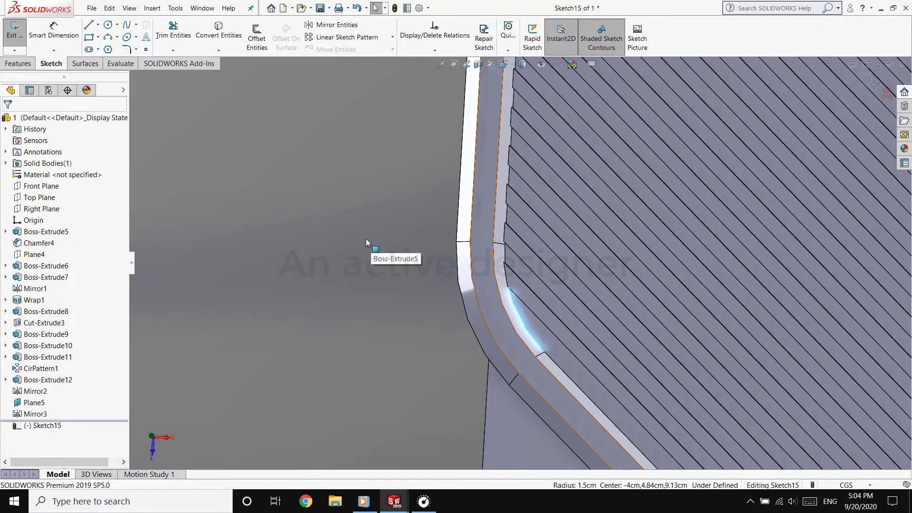
pyautogui.scroll(8, 516, 232)
pyautogui.scroll(-5, 589, 102)
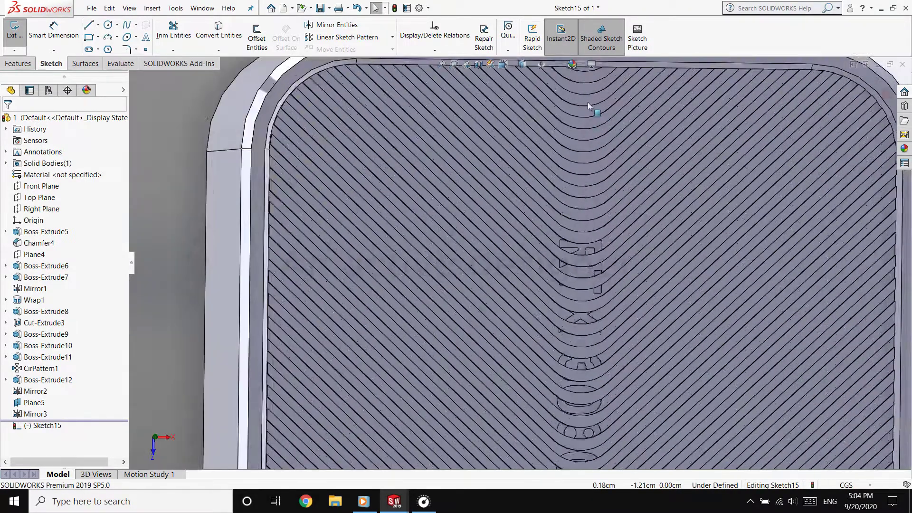
pyautogui.scroll(2, 587, 114)
pyautogui.moveTo(381, 153); pyautogui.dragTo(376, 146, button='middle')
pyautogui.click(504, 65)
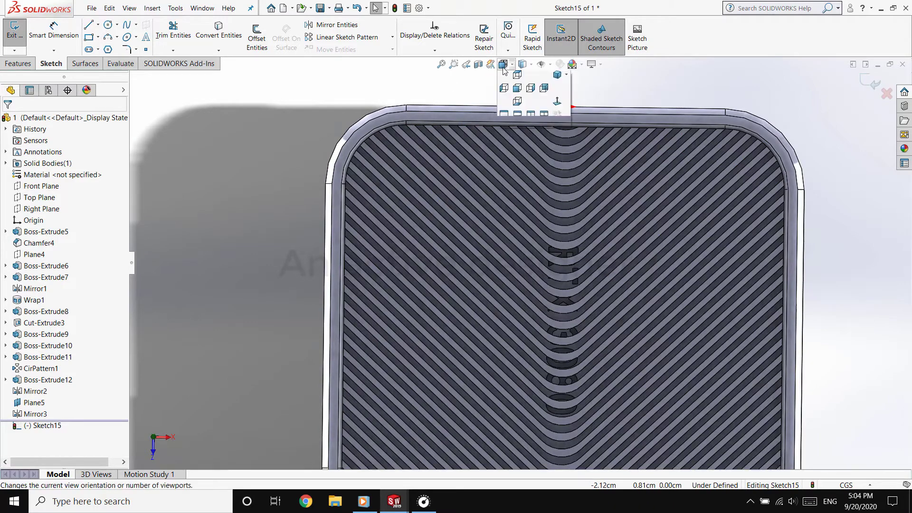
pyautogui.click(517, 75)
pyautogui.scroll(-5, 524, 111)
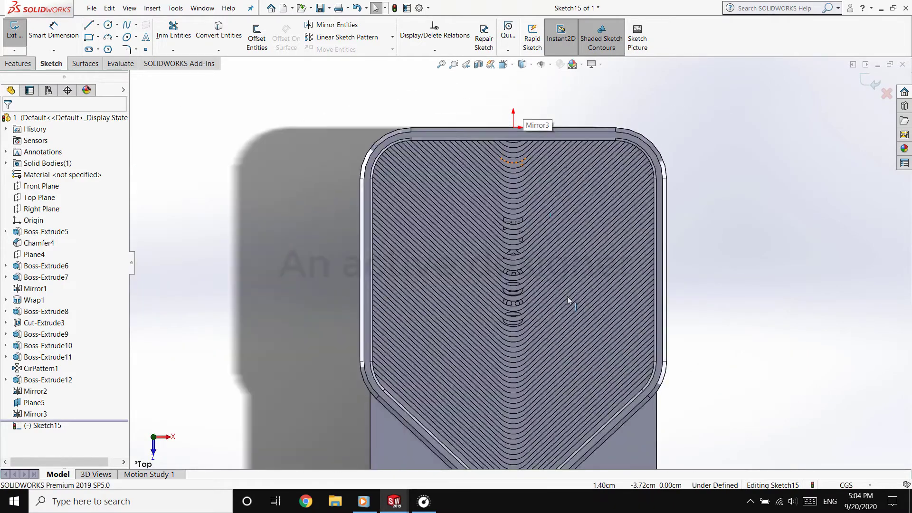
pyautogui.scroll(2, 536, 379)
pyautogui.scroll(-1, 483, 373)
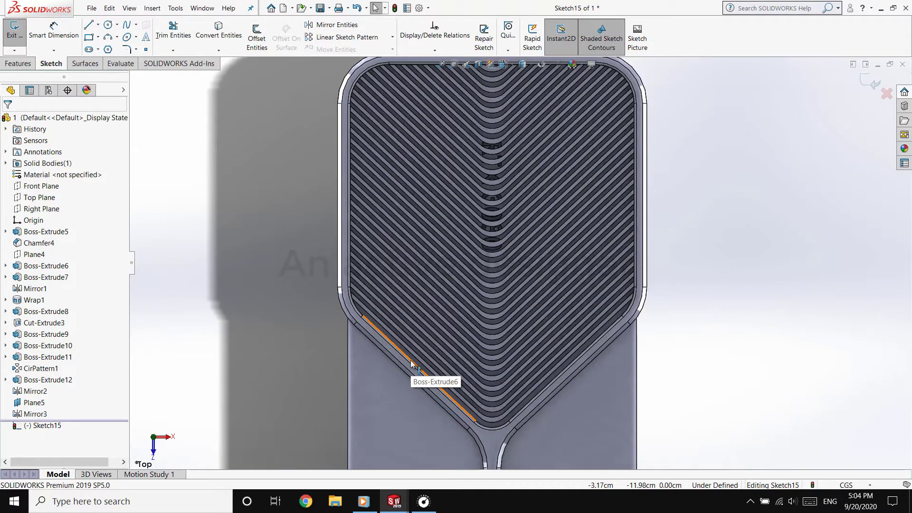
pyautogui.moveTo(421, 357); pyautogui.dragTo(517, 307, button='middle')
pyautogui.scroll(-5, 527, 189)
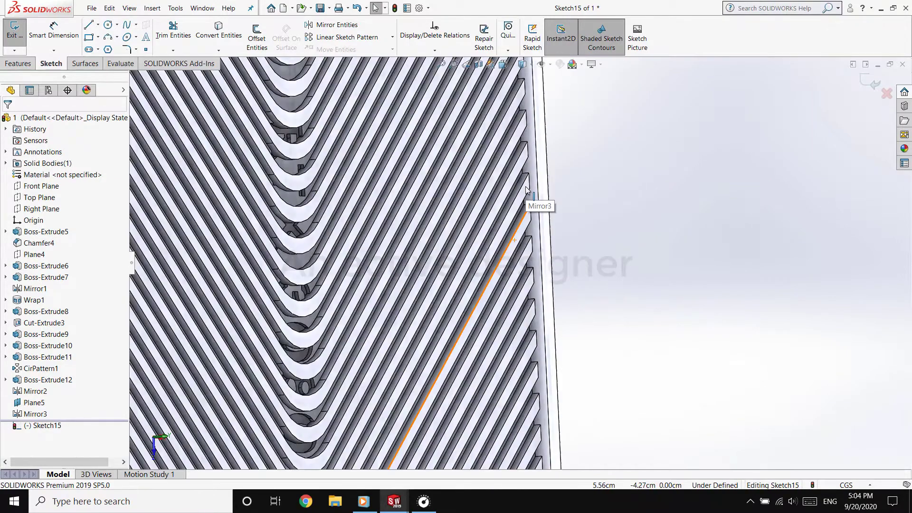
# Try to delete the leftover lettering faces between the mirrored fins while the sketch is open
pyautogui.click(296, 296)
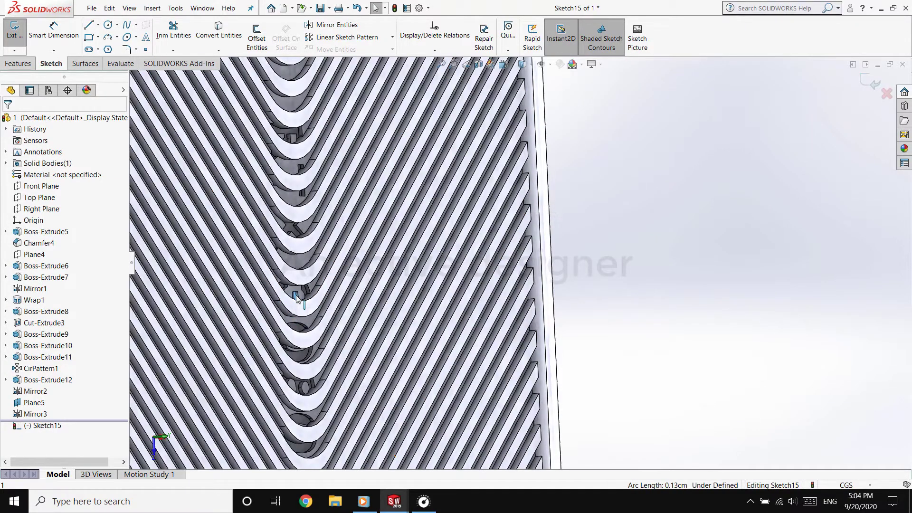
pyautogui.click(296, 331)
pyautogui.press('Delete')
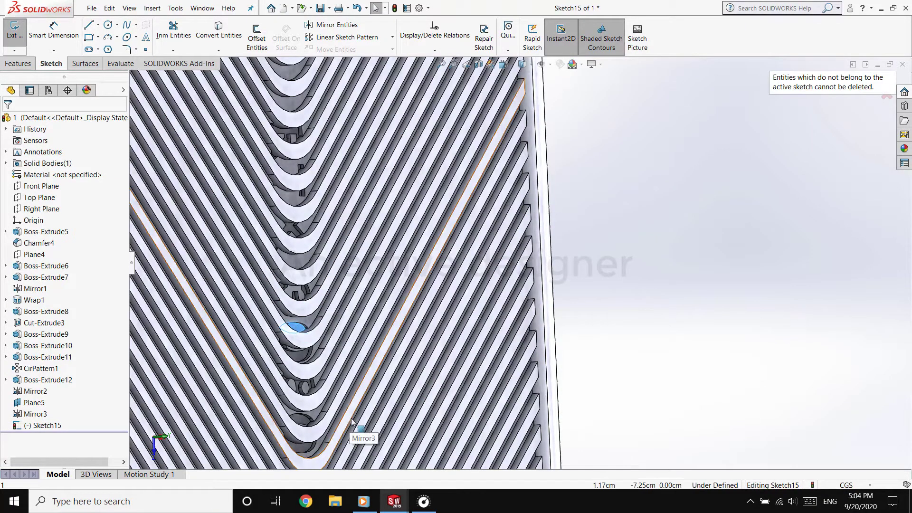
# Discard the empty sketch and delete the wrap feature of the RTX 3080 lettering, keeping its text sketch
pyautogui.hotkey('ctrl', 'z')
pyautogui.click(301, 359)
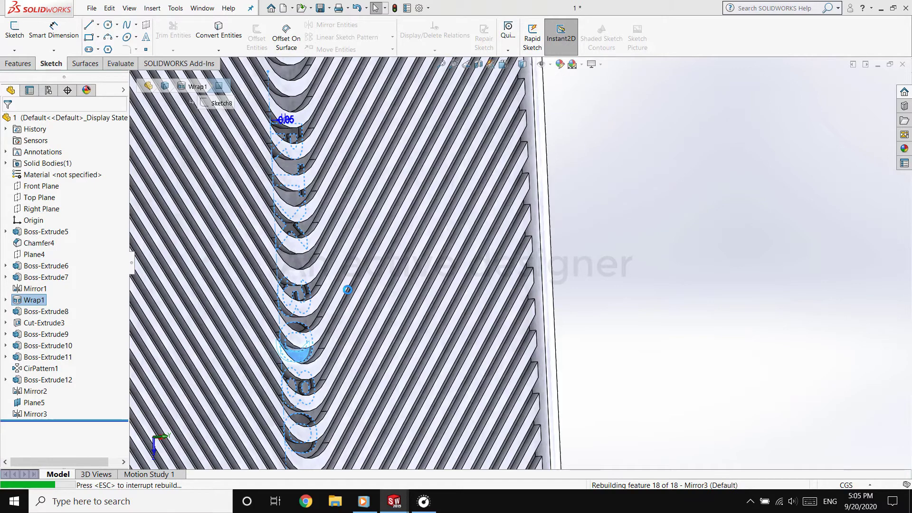
pyautogui.click(310, 401)
# Edit the end recess extrusion, setting its depth to 0.21 cm and adding a second direction of 0.1 cm
pyautogui.moveTo(516, 364); pyautogui.dragTo(487, 363, button='middle')
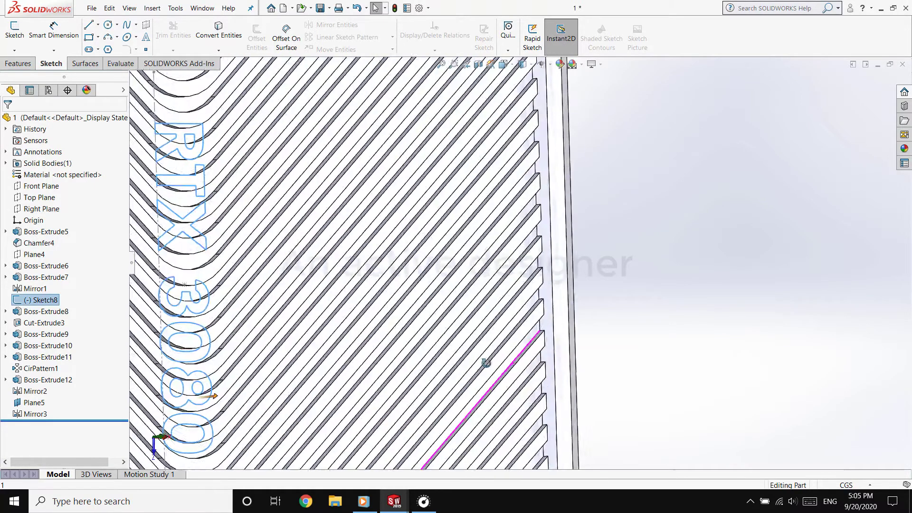
pyautogui.click(223, 193)
pyautogui.click(236, 179)
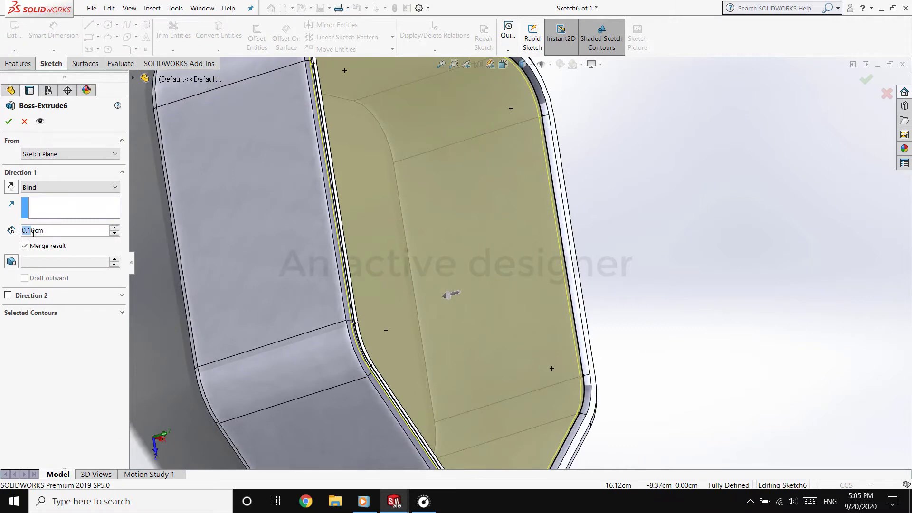
pyautogui.doubleClick(49, 231)
pyautogui.write('0.')
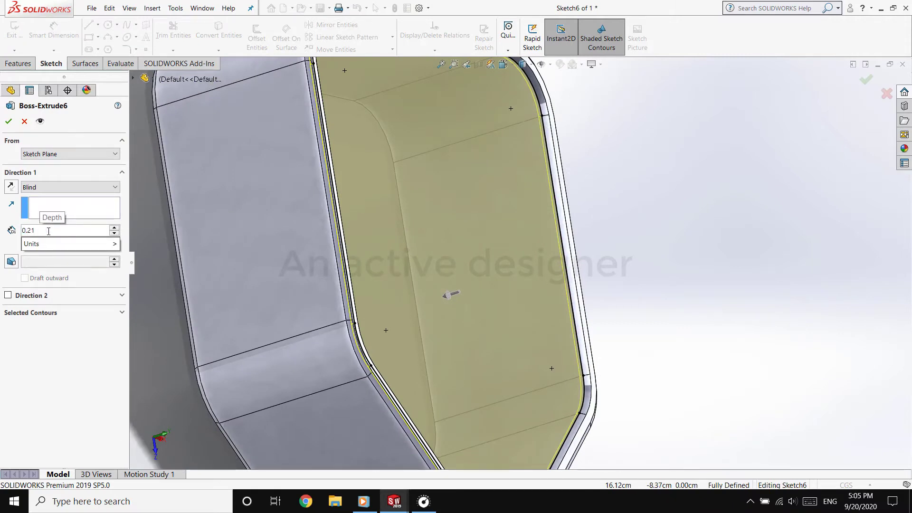
pyautogui.press('Return')
pyautogui.click(8, 296)
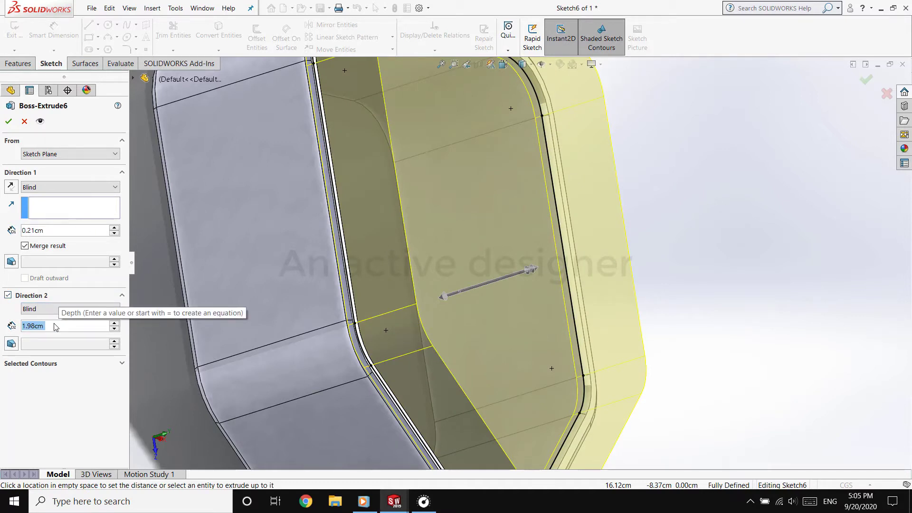
pyautogui.write('0.1')
pyautogui.press('Return')
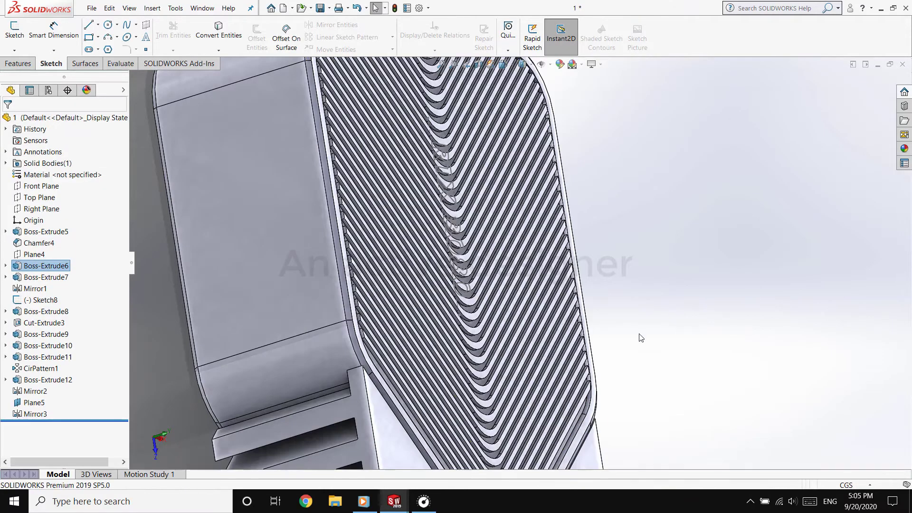
# Inspect the edited end recess up close and undo the last change to its extrusion depths
pyautogui.moveTo(642, 338); pyautogui.dragTo(525, 135, button='middle')
pyautogui.moveTo(438, 238); pyautogui.dragTo(399, 304, button='middle')
pyautogui.scroll(-6, 618, 299)
pyautogui.hotkey('ctrl', 'z')
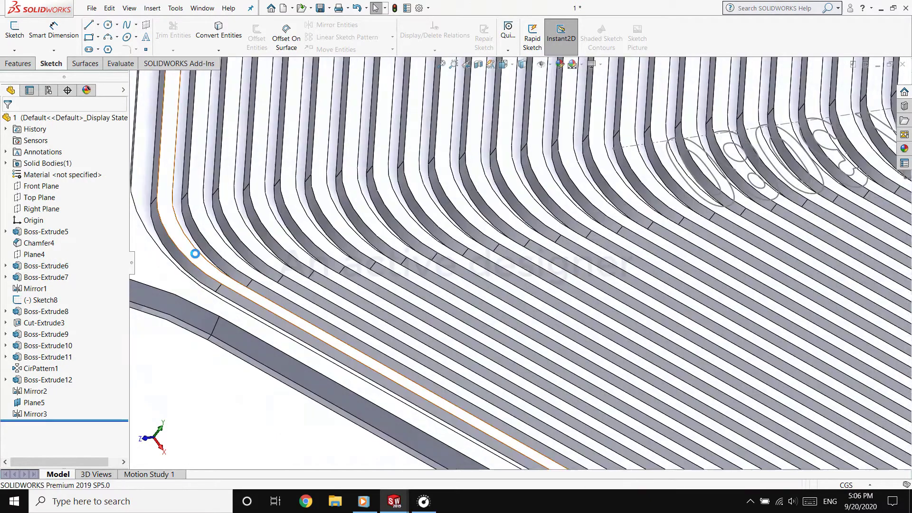
# Open the sketch of the end recess extrusion, copy its complete closed outline and exit the sketch
pyautogui.click(146, 198)
pyautogui.click(186, 151)
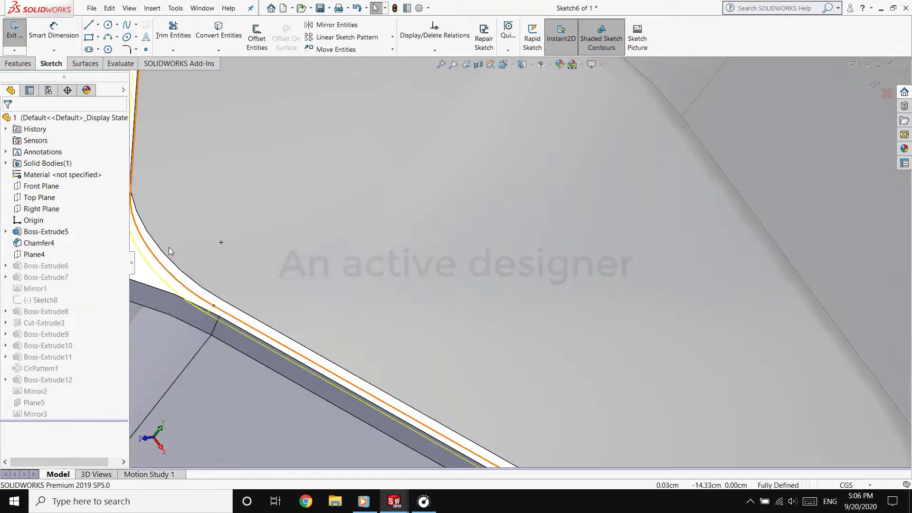
pyautogui.click(532, 203)
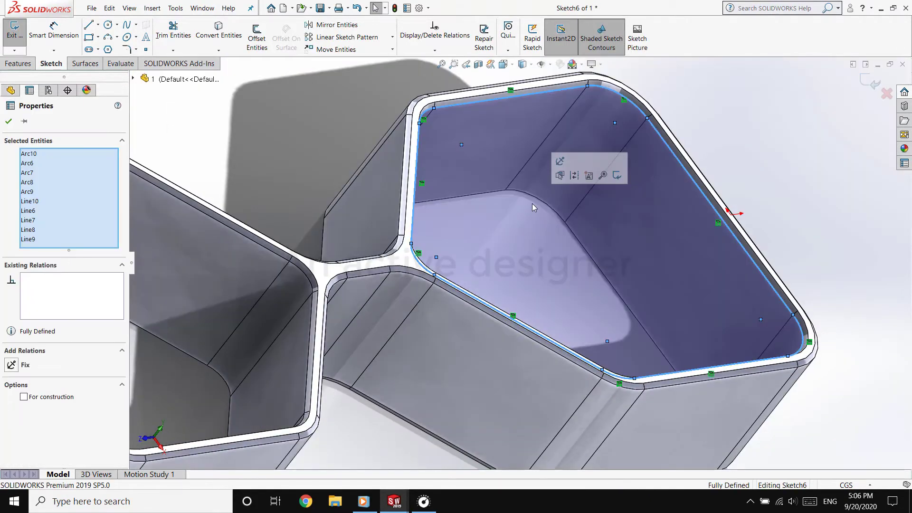
pyautogui.rightClick(523, 244)
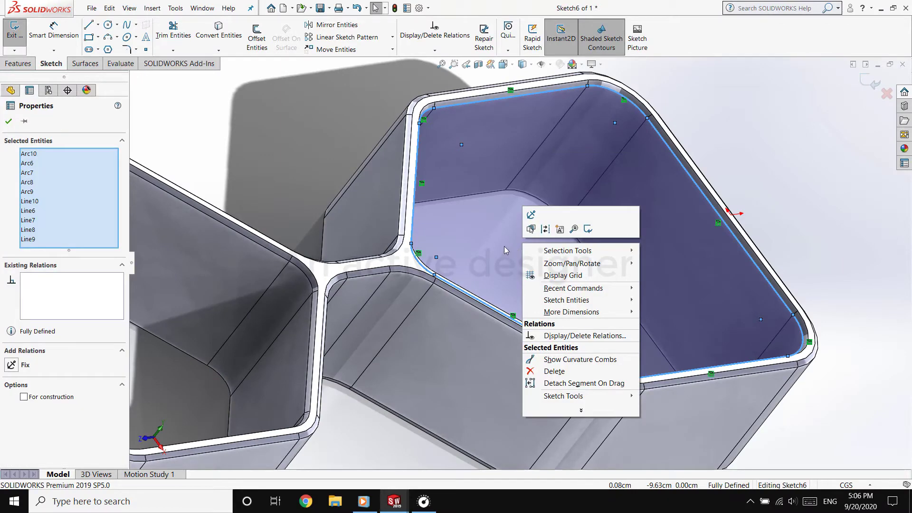
pyautogui.click(508, 260)
pyautogui.click(505, 65)
pyautogui.click(516, 90)
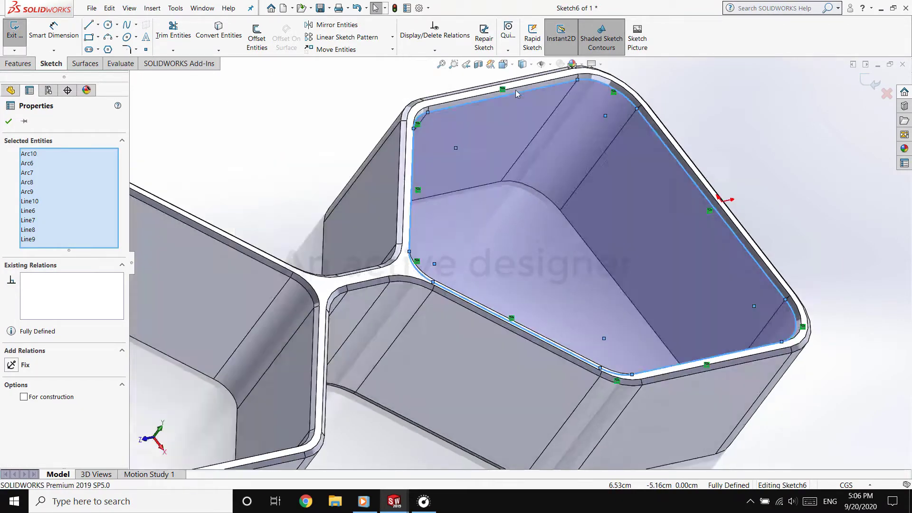
pyautogui.click(15, 31)
# Start a sketch on the flat middle face of the card and paste the copied recess outline beside the body
pyautogui.scroll(-8, 544, 192)
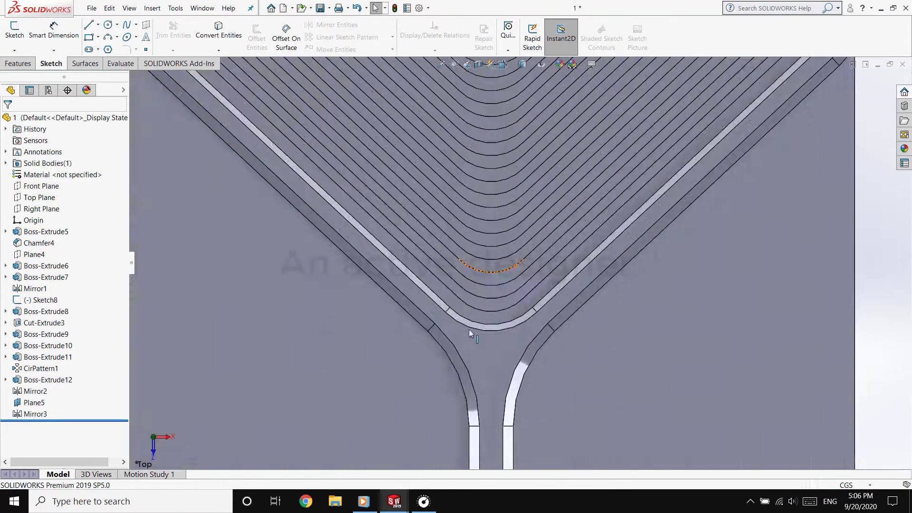
pyautogui.click(523, 305)
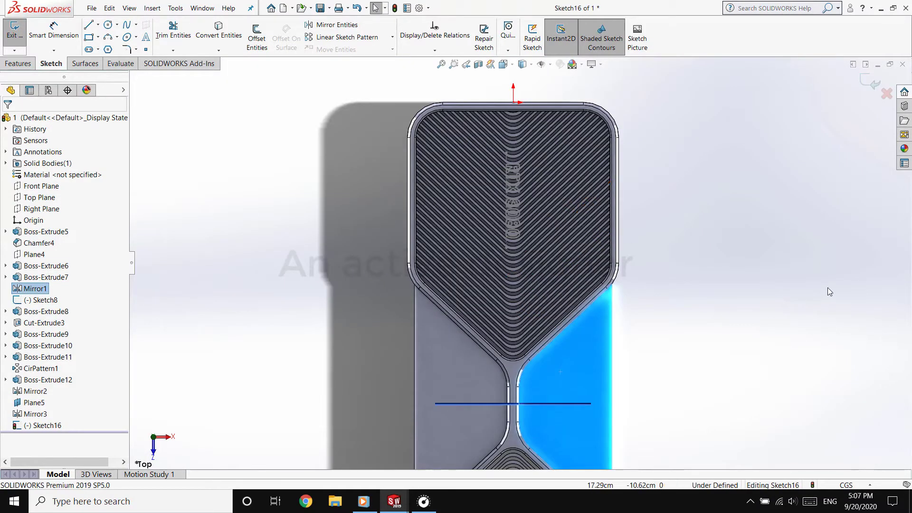
pyautogui.hotkey('ctrl', 'v')
pyautogui.moveTo(657, 347); pyautogui.dragTo(827, 239)
pyautogui.click(709, 400)
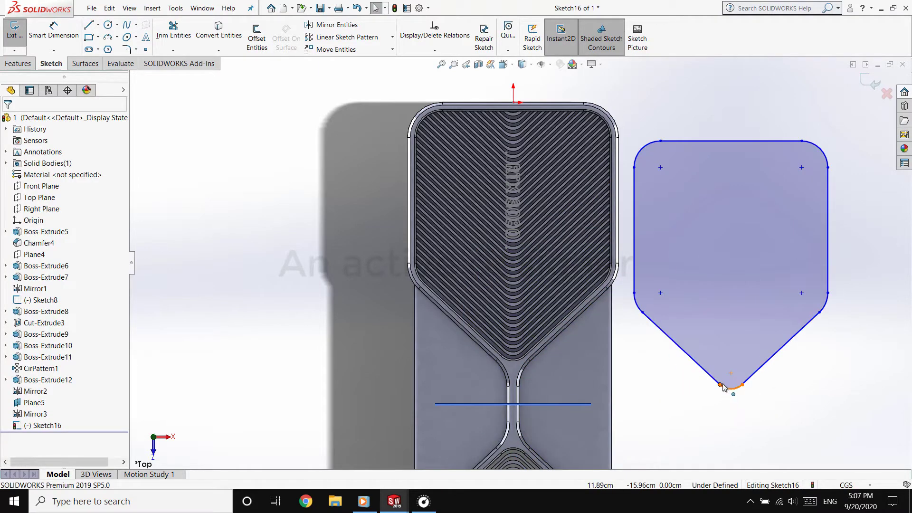
# Align the pasted outline with the recess by joining its V-tip arc endpoint to the matching corner of the rim
pyautogui.click(721, 385)
pyautogui.scroll(-4, 504, 361)
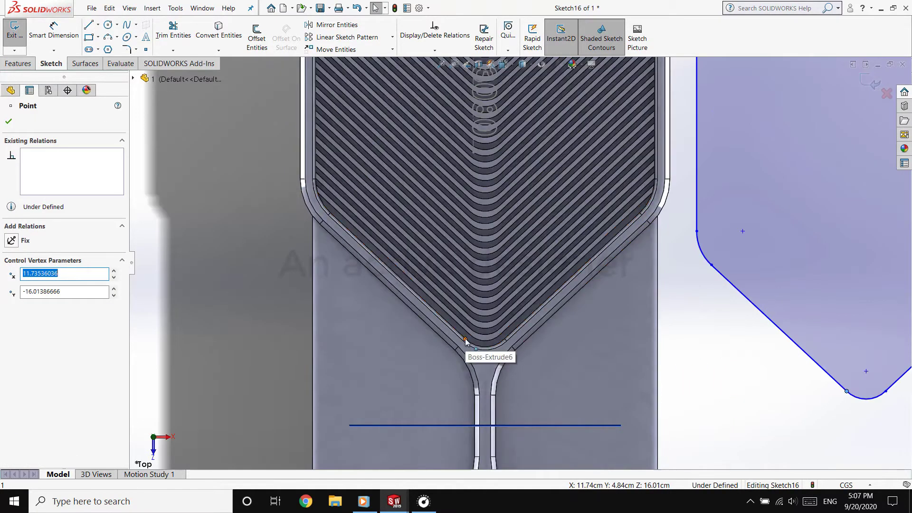
pyautogui.keyDown('ctrl'); pyautogui.click(466, 340); pyautogui.keyUp('ctrl')
pyautogui.click(521, 298)
pyautogui.scroll(5, 522, 266)
pyautogui.click(592, 261)
pyautogui.scroll(-4, 440, 114)
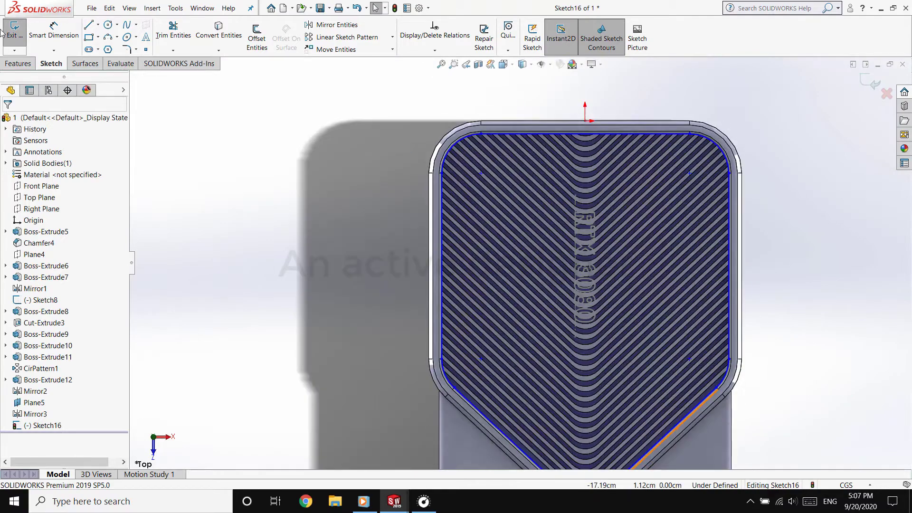
# Extrude-cut the aligned outline 1.98 cm blind in the reversed direction to clear the raised fins from the recess
pyautogui.click(18, 63)
pyautogui.moveTo(226, 231); pyautogui.dragTo(200, 95, button='middle')
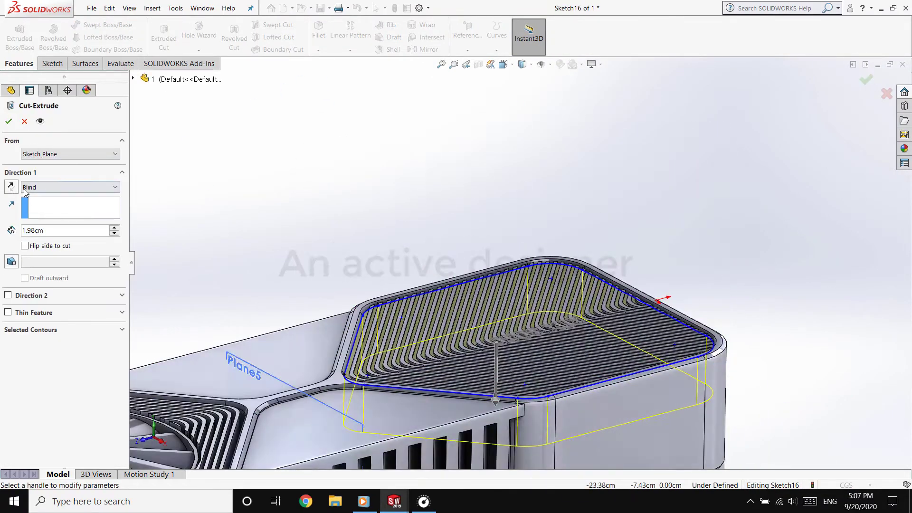
pyautogui.click(11, 187)
pyautogui.click(8, 121)
# Extrude-cut the RTX 3080 text sketch 0.05 cm deep into the flat recess face
pyautogui.moveTo(351, 238); pyautogui.dragTo(534, 366, button='middle')
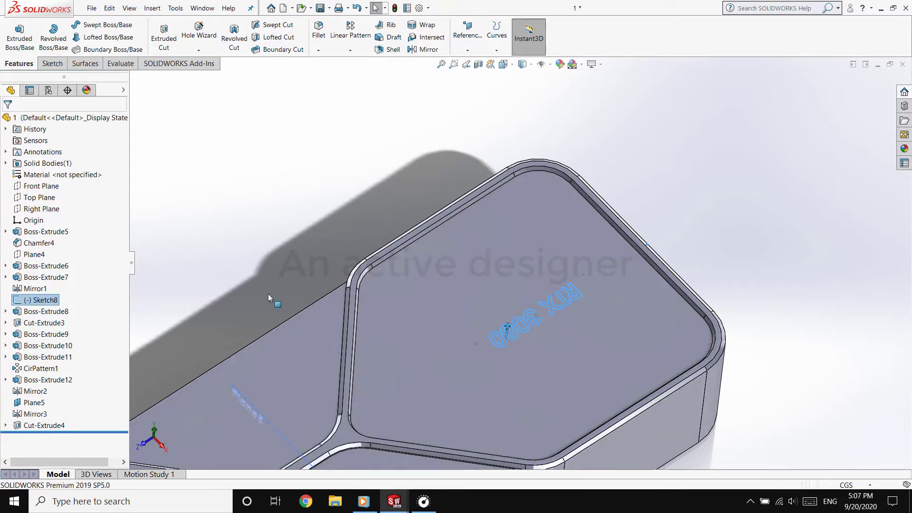
pyautogui.click(57, 67)
pyautogui.click(22, 66)
pyautogui.click(175, 45)
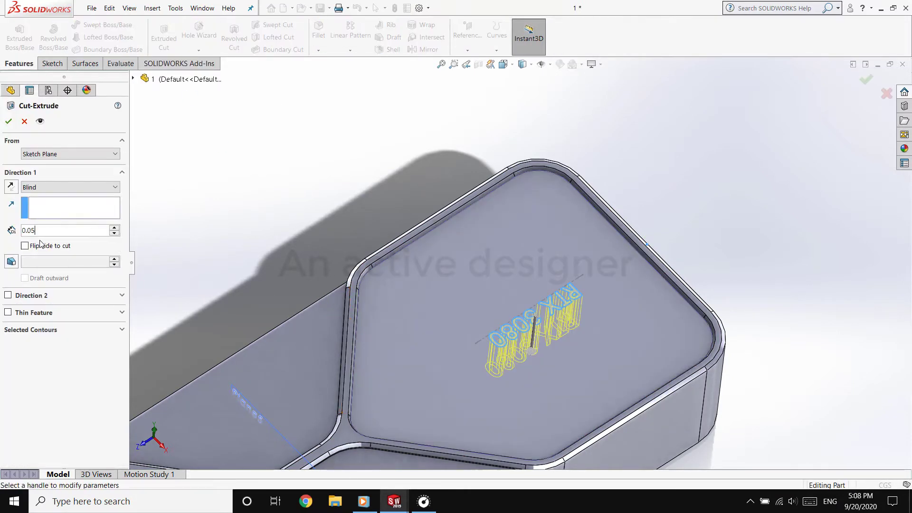
pyautogui.press('Return')
# Hide the mid reference plane between the card's two ends
pyautogui.scroll(5, 266, 258)
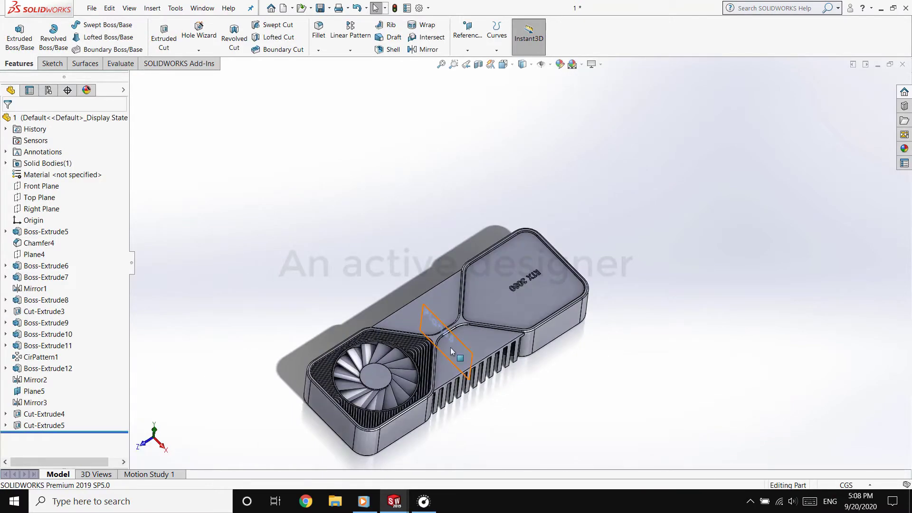
pyautogui.click(540, 427)
pyautogui.moveTo(539, 427); pyautogui.dragTo(484, 271, button='middle')
# Examine the fan ring's sketch dimensions and inner edge from above and at close range
pyautogui.scroll(-5, 527, 381)
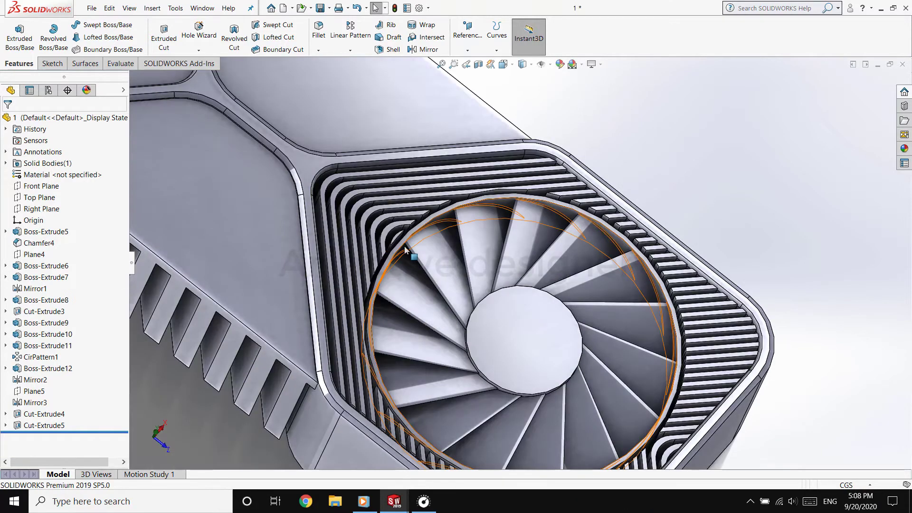
pyautogui.click(402, 247)
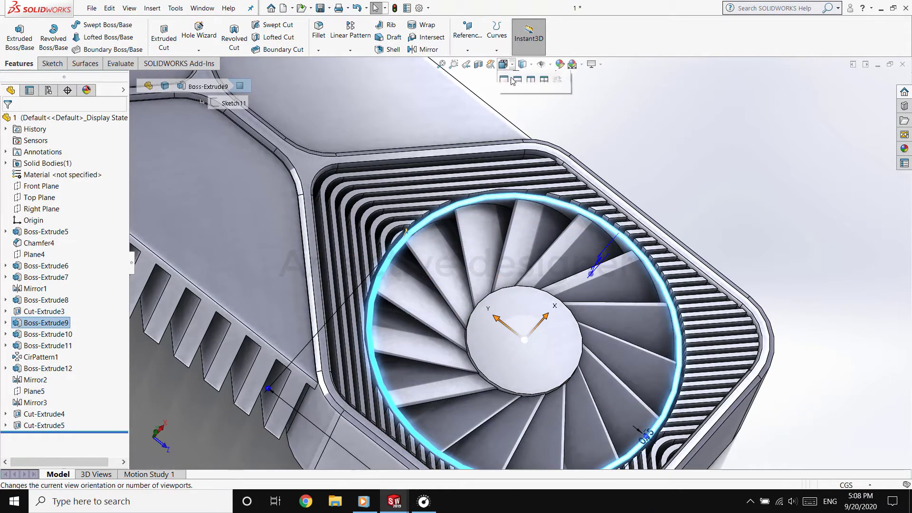
pyautogui.click(515, 80)
pyautogui.scroll(-3, 497, 382)
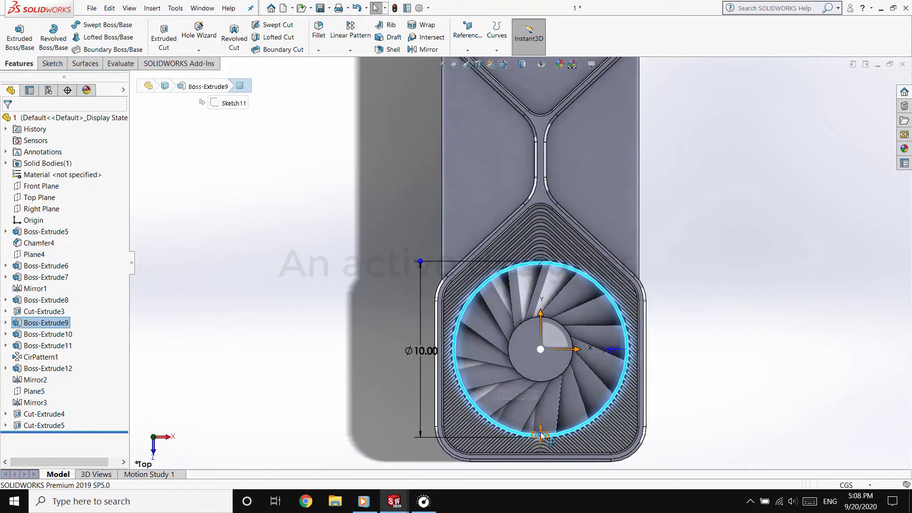
pyautogui.scroll(-5, 543, 435)
pyautogui.click(818, 346)
pyautogui.moveTo(507, 374)
pyautogui.mouseDown(button='middle')
pyautogui.moveTo(516, 386)
pyautogui.moveTo(514, 376)
pyautogui.mouseUp(button='middle')
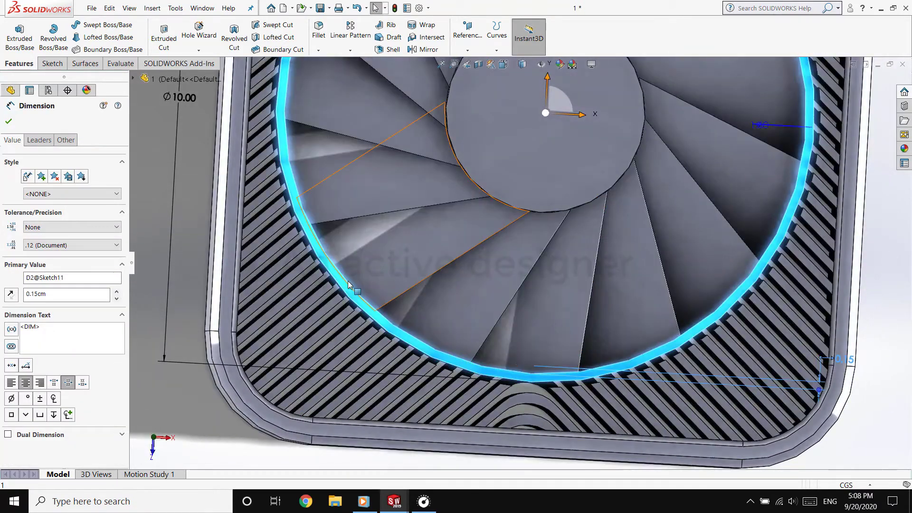
pyautogui.moveTo(348, 284); pyautogui.dragTo(242, 167, button='middle')
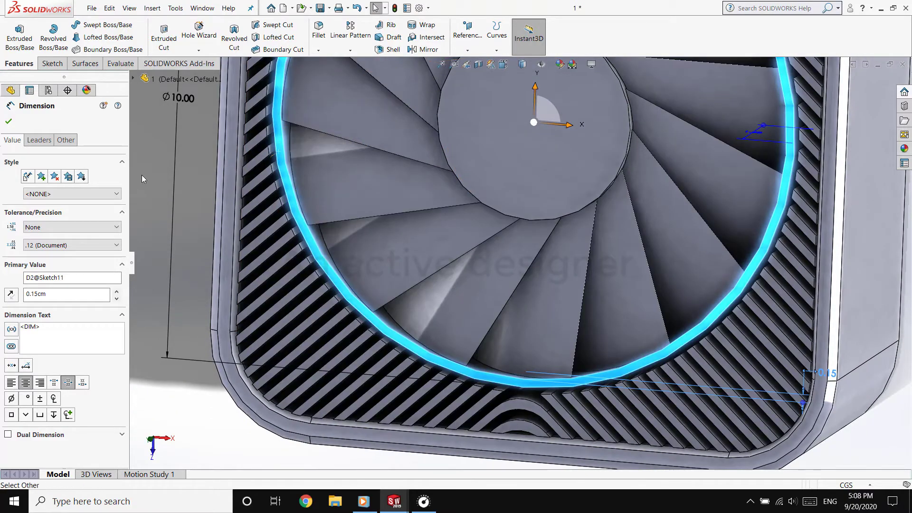
pyautogui.press('Escape')
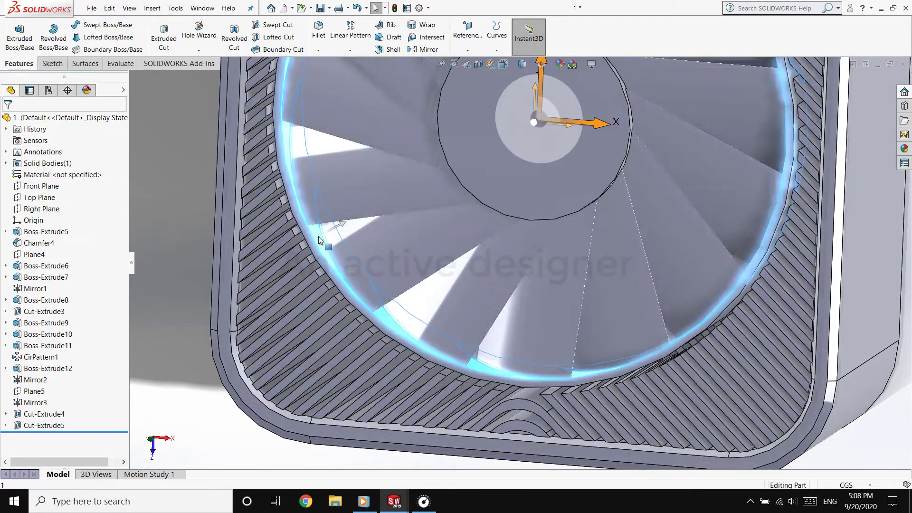
pyautogui.click(319, 238)
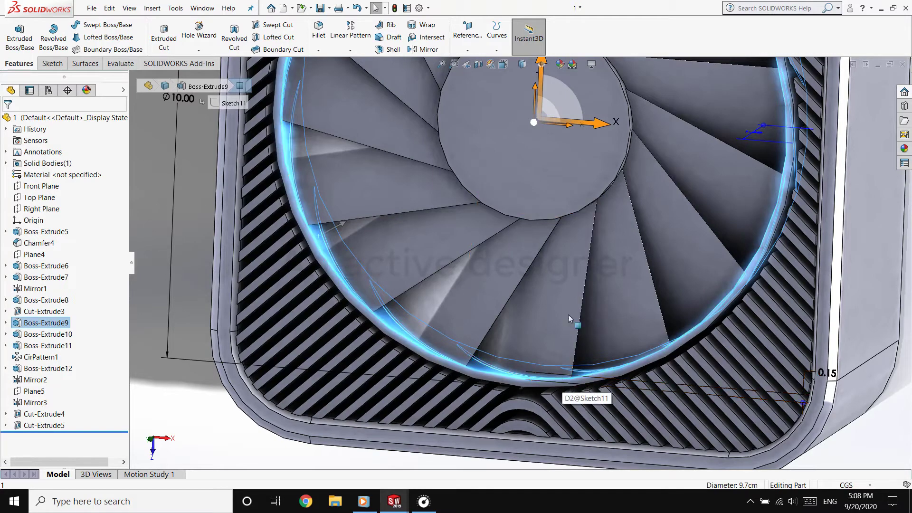
pyautogui.scroll(8, 566, 304)
# Sketch a circle on the underside rim face, centred on a fin arc centre at the end opposite the fan
pyautogui.moveTo(555, 280); pyautogui.dragTo(417, 279, button='middle')
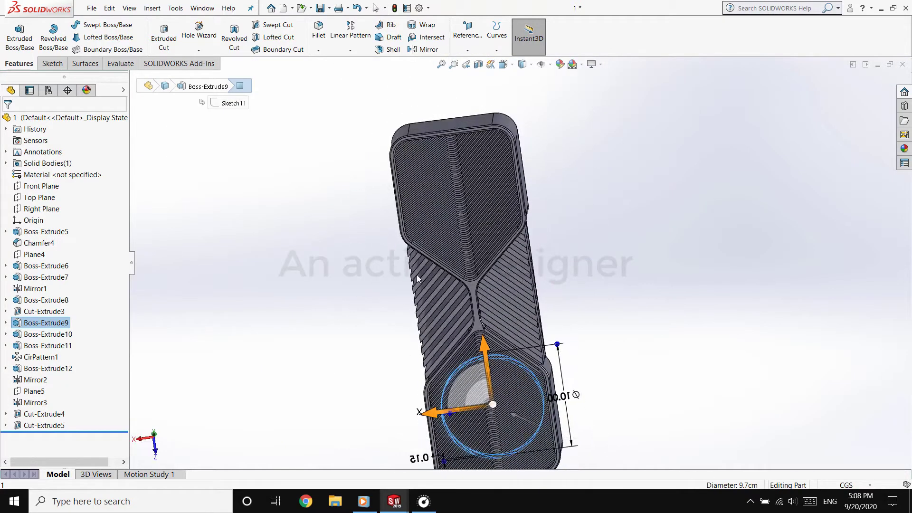
pyautogui.click(477, 322)
pyautogui.click(558, 296)
pyautogui.scroll(-2, 535, 372)
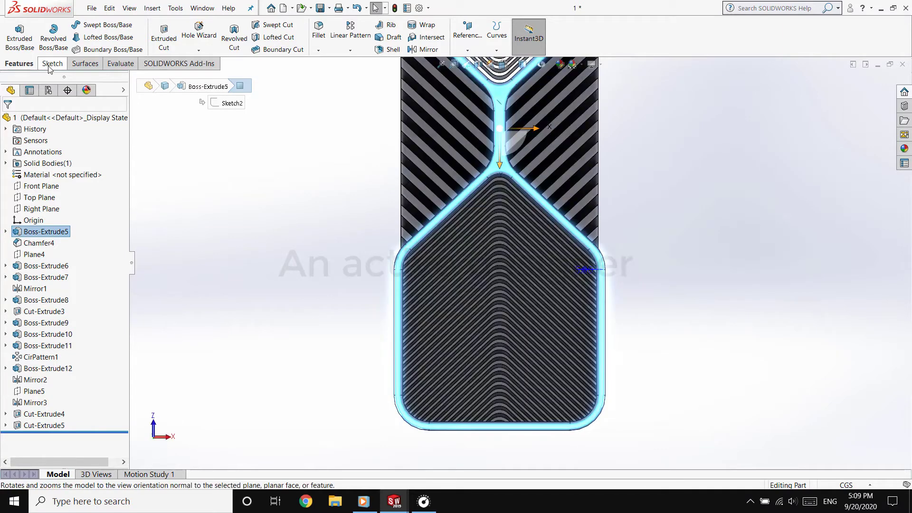
pyautogui.click(53, 64)
pyautogui.click(108, 25)
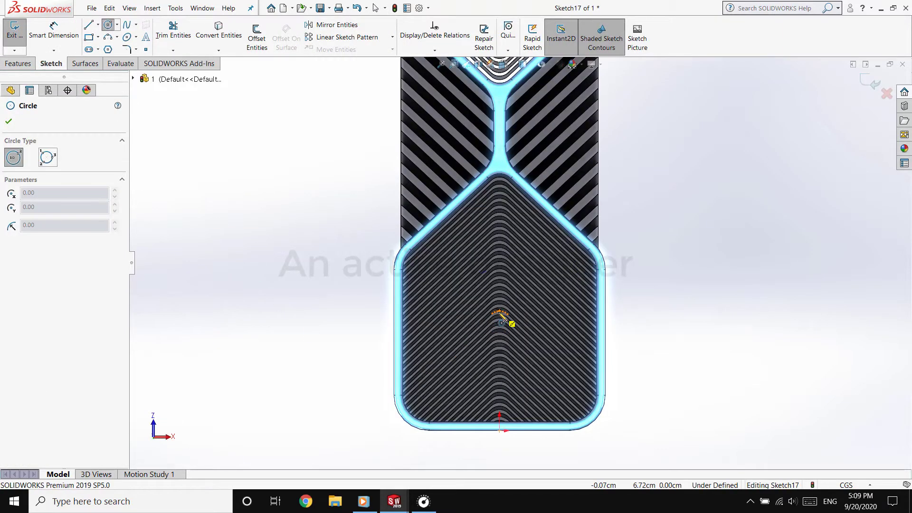
pyautogui.click(500, 320)
pyautogui.click(671, 326)
pyautogui.press('Escape')
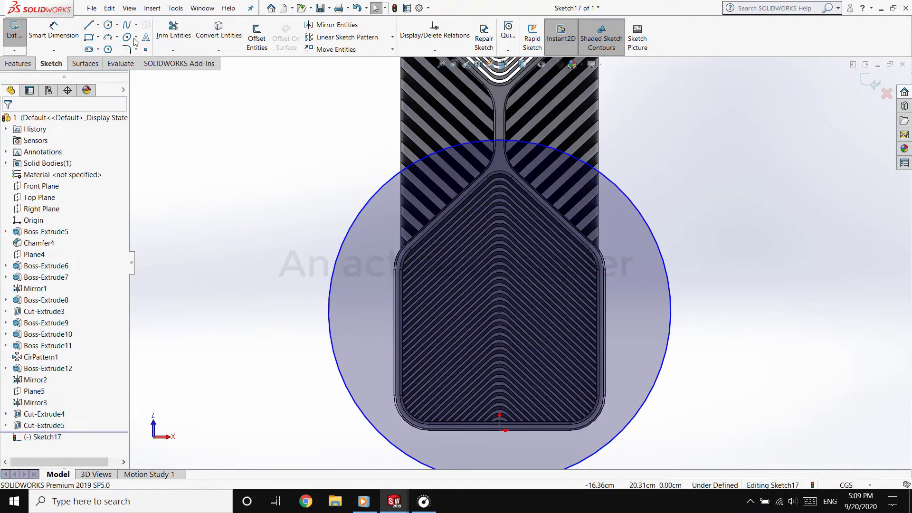
# Dimension the underside circle with a diameter of 10 cm
pyautogui.click(328, 313)
pyautogui.click(283, 317)
pyautogui.write('10')
pyautogui.press('Return')
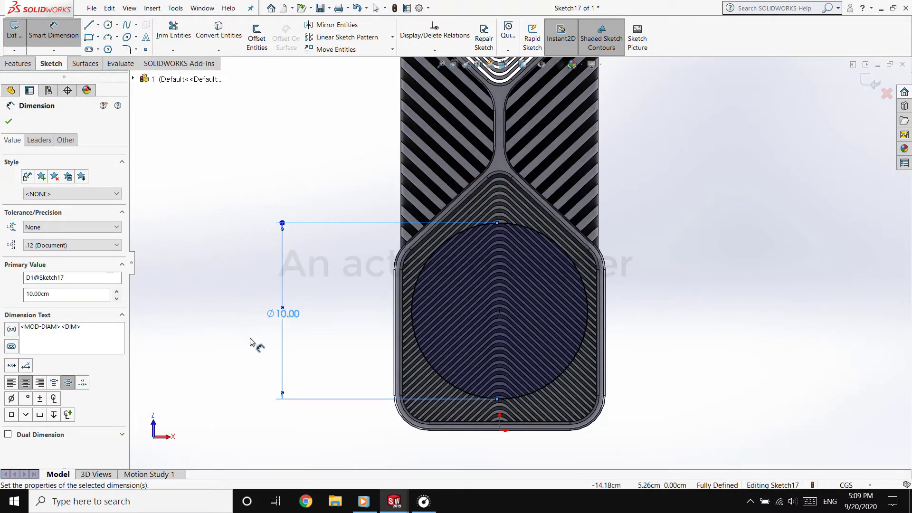
# Leave the circle sketch and examine the fan ring's dimensions and the trimmed fin edges around it
pyautogui.scroll(-7, 554, 410)
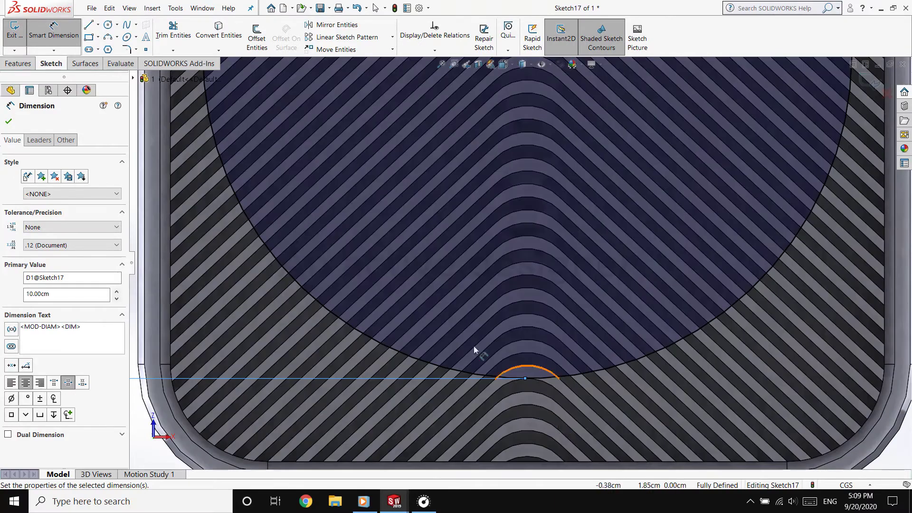
pyautogui.scroll(9, 500, 264)
pyautogui.moveTo(533, 185); pyautogui.dragTo(352, 192, button='middle')
pyautogui.scroll(7, 495, 166)
pyautogui.scroll(-9, 494, 143)
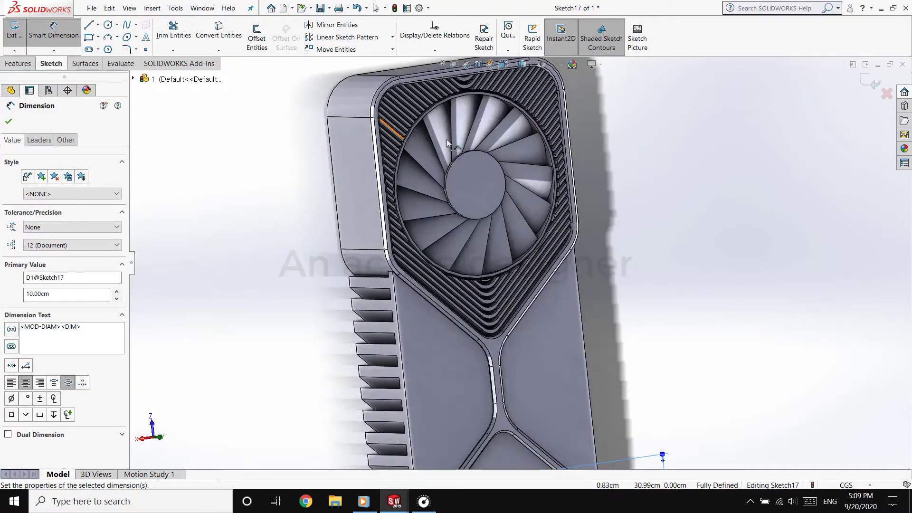
pyautogui.click(14, 30)
pyautogui.click(414, 132)
pyautogui.scroll(-4, 415, 166)
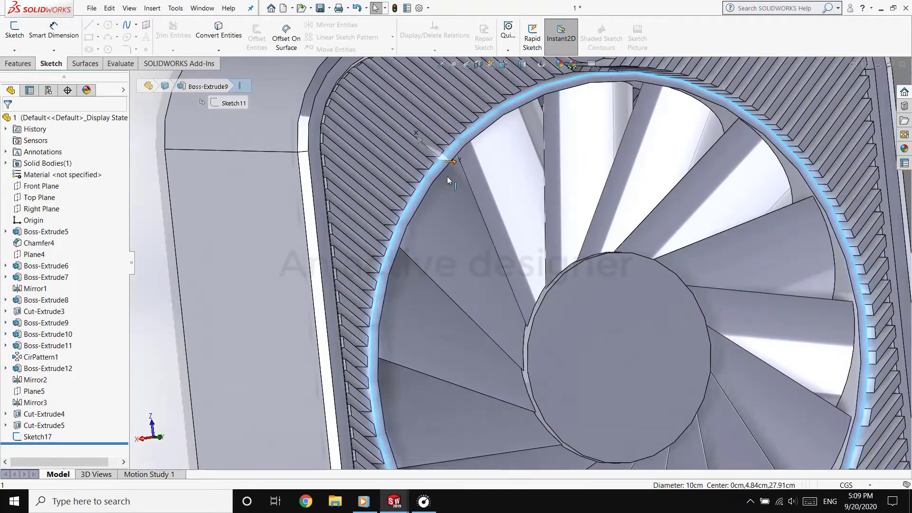
pyautogui.click(417, 205)
pyautogui.moveTo(592, 186); pyautogui.dragTo(559, 183, button='middle')
pyautogui.scroll(2, 560, 183)
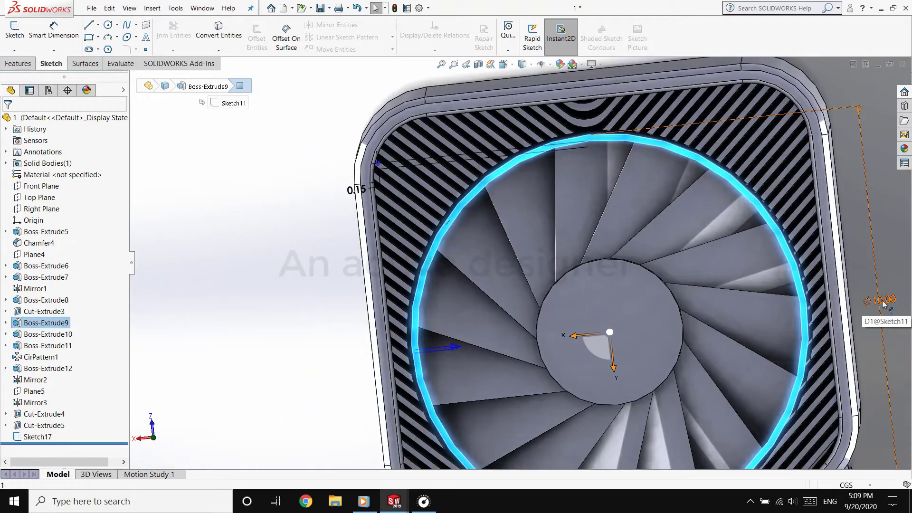
pyautogui.scroll(3, 866, 308)
pyautogui.scroll(-7, 540, 335)
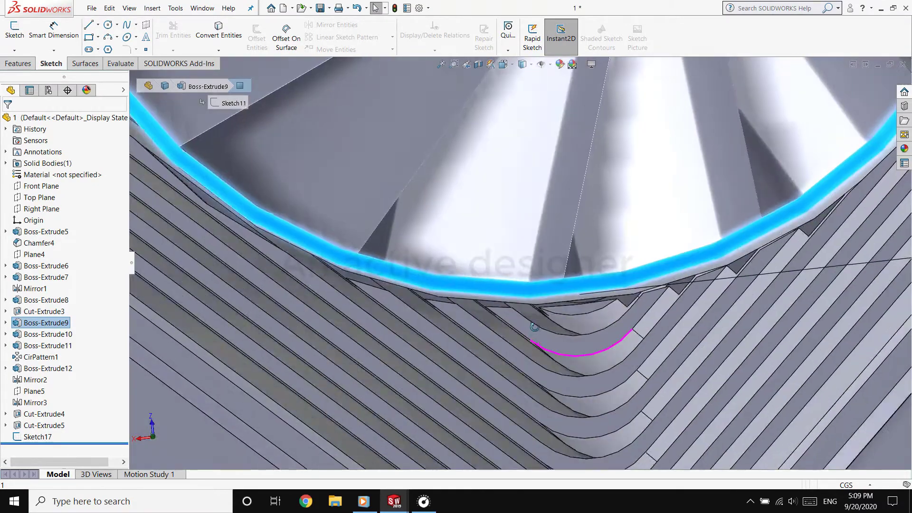
pyautogui.scroll(4, 540, 334)
pyautogui.scroll(-8, 418, 200)
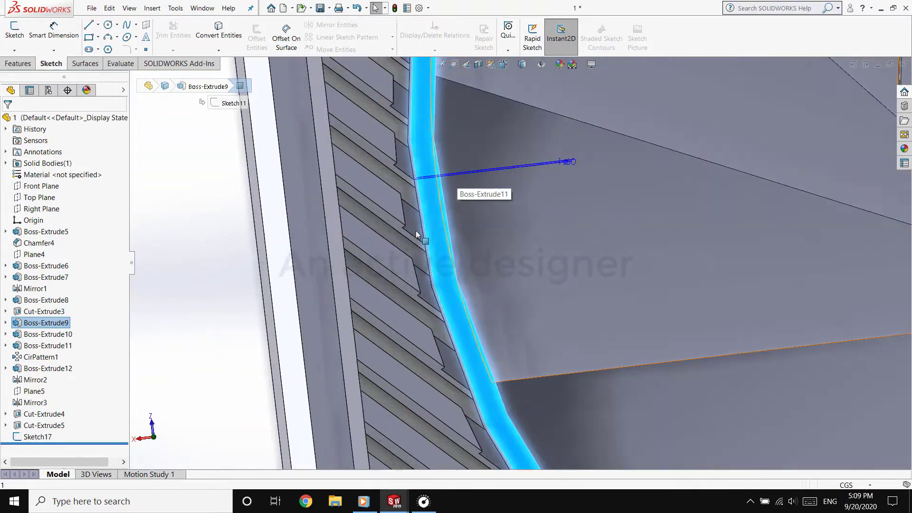
# Set the underside circle's diameter to 10.20 cm to match the fin cut around the fan
pyautogui.scroll(10, 287, 207)
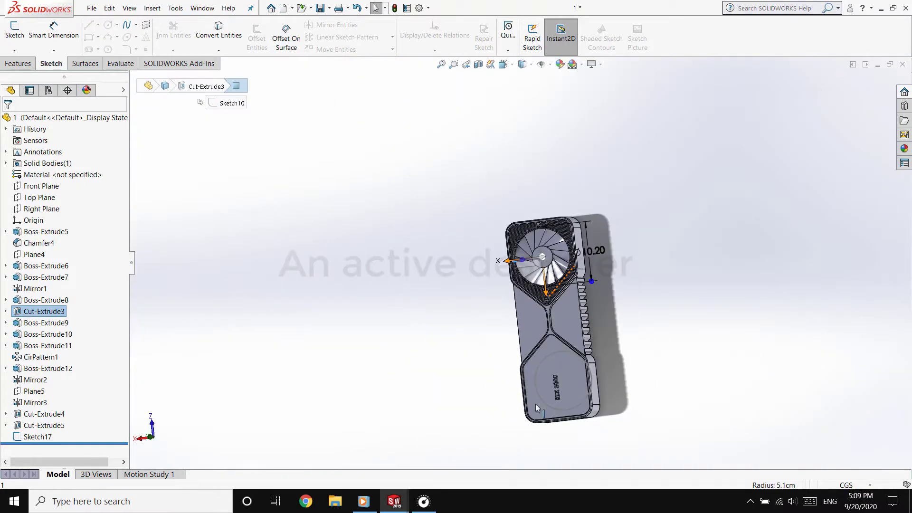
pyautogui.scroll(-5, 613, 370)
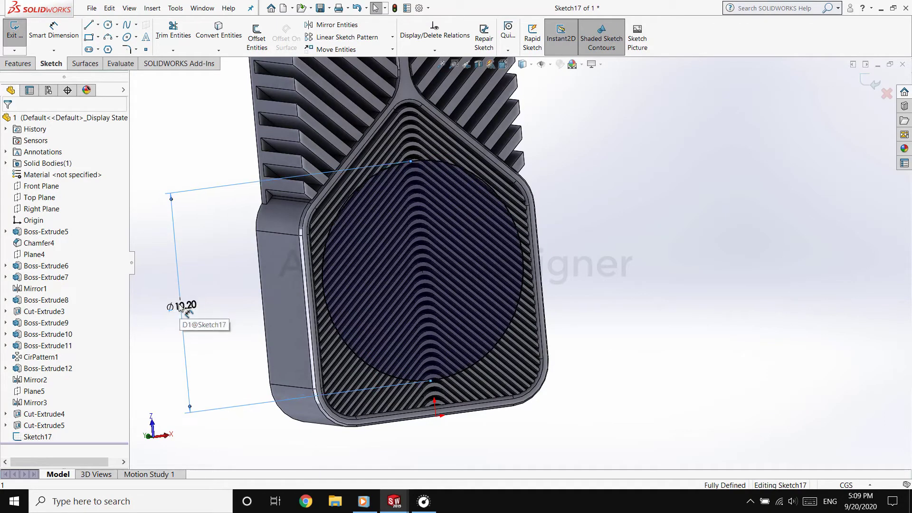
pyautogui.scroll(-4, 403, 363)
pyautogui.click(23, 64)
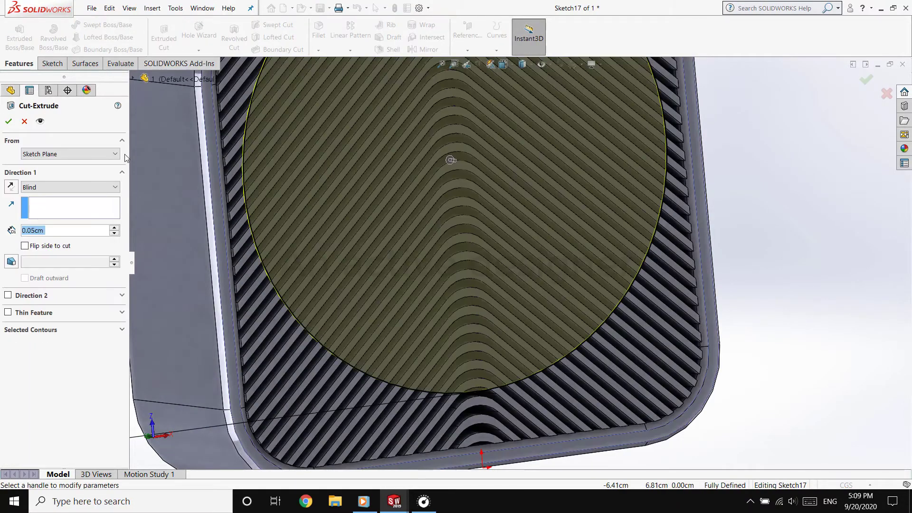
pyautogui.press('Escape')
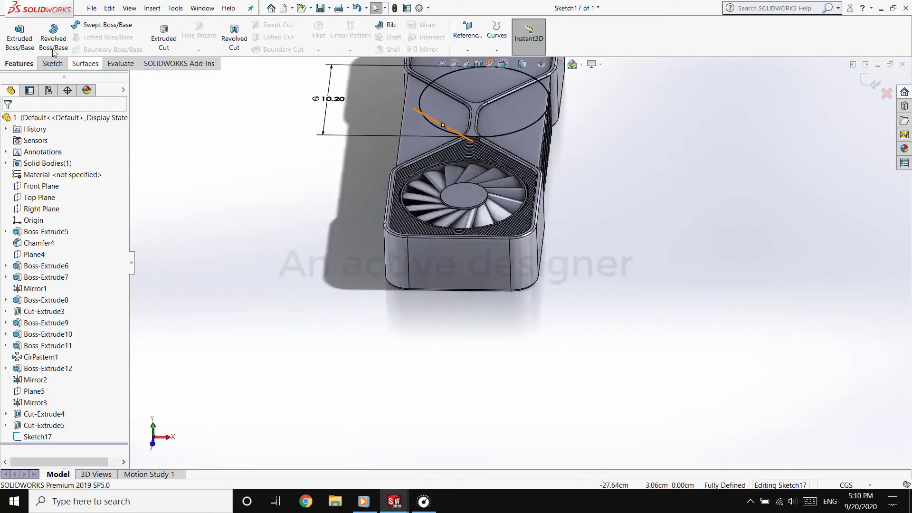
pyautogui.click(52, 64)
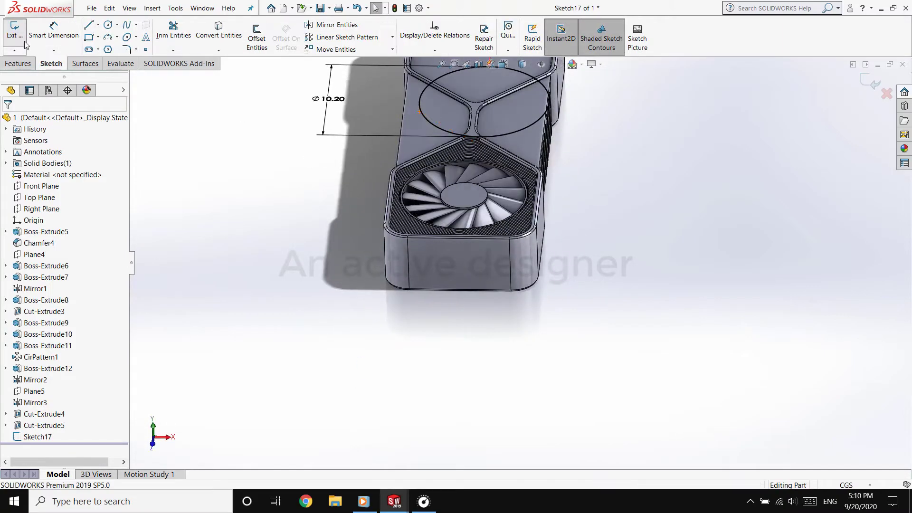
# Extrude-cut the 10.20 cm circle into the underside fins at the end opposite the fan
pyautogui.scroll(-10, 370, 271)
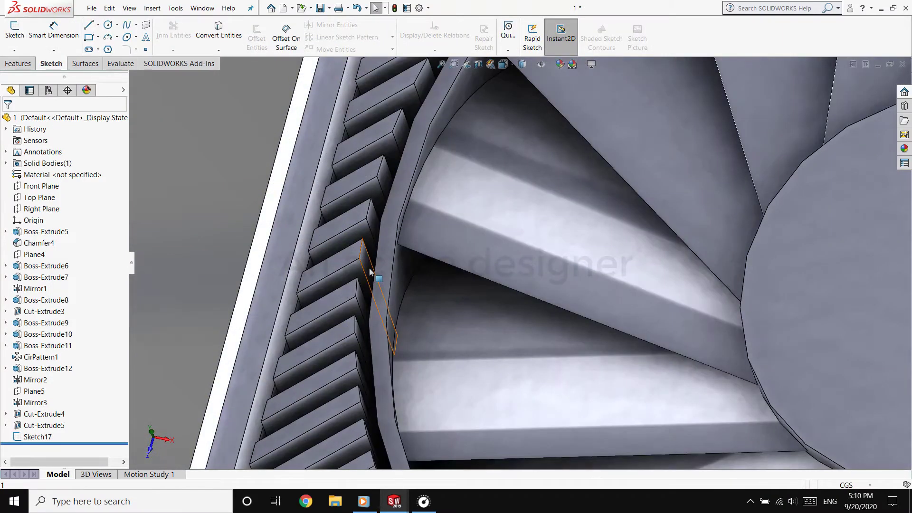
pyautogui.click(370, 272)
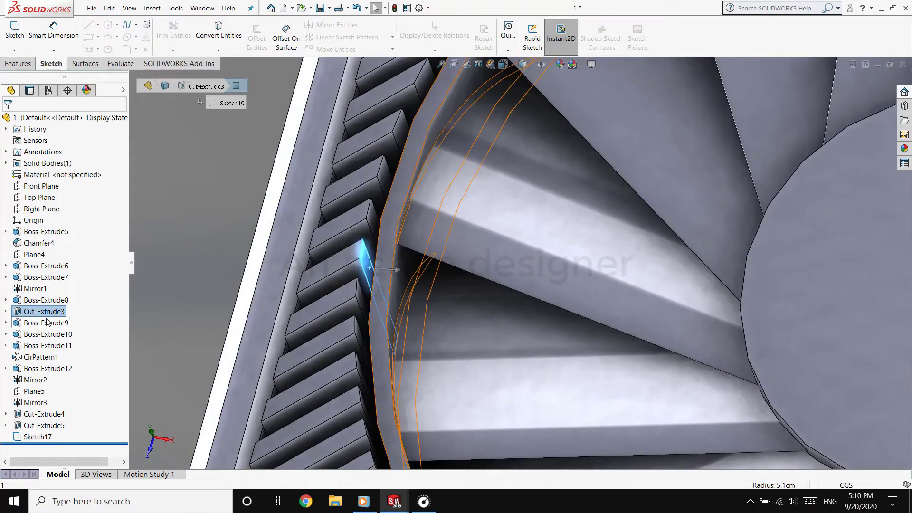
pyautogui.scroll(7, 428, 266)
pyautogui.moveTo(608, 259)
pyautogui.mouseDown(button='middle')
pyautogui.moveTo(576, 2)
pyautogui.moveTo(546, 10)
pyautogui.mouseUp(button='middle')
pyautogui.scroll(6, 532, 190)
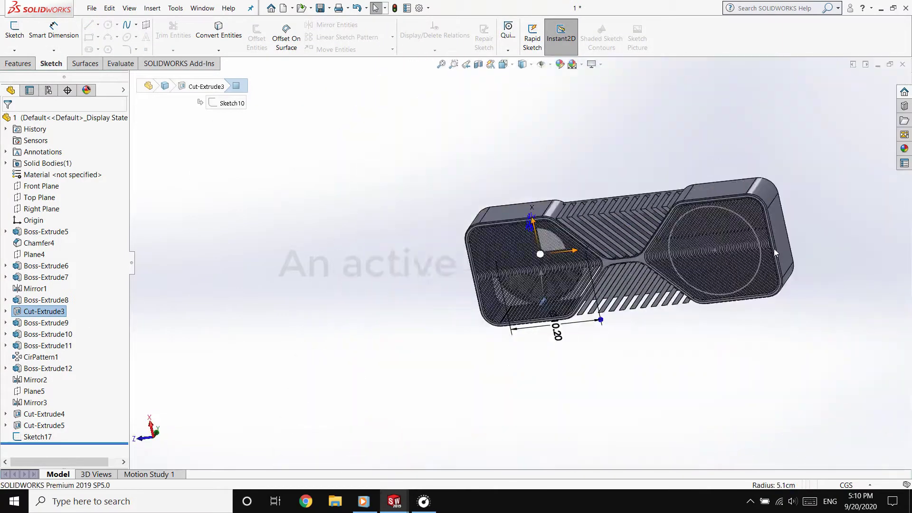
pyautogui.scroll(-4, 775, 254)
pyautogui.doubleClick(686, 269)
pyautogui.click(19, 63)
pyautogui.click(166, 42)
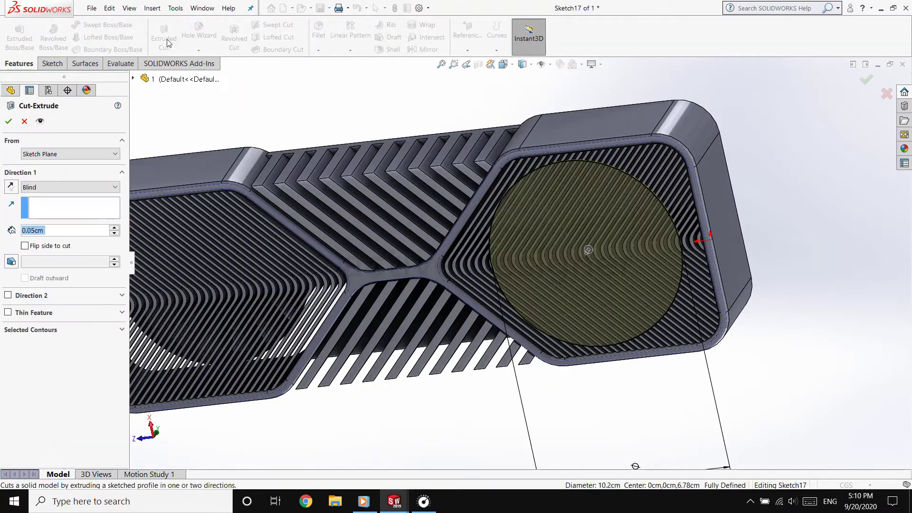
pyautogui.press('Return')
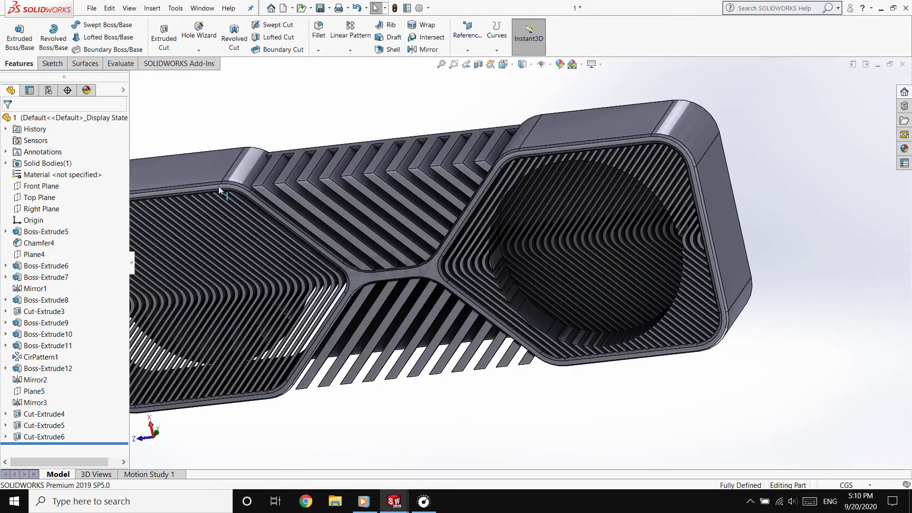
# Check the fan ring's sketch dimensions and its extrusion settings
pyautogui.moveTo(273, 122); pyautogui.dragTo(252, 351, button='middle')
pyautogui.scroll(-7, 257, 378)
pyautogui.click(315, 334)
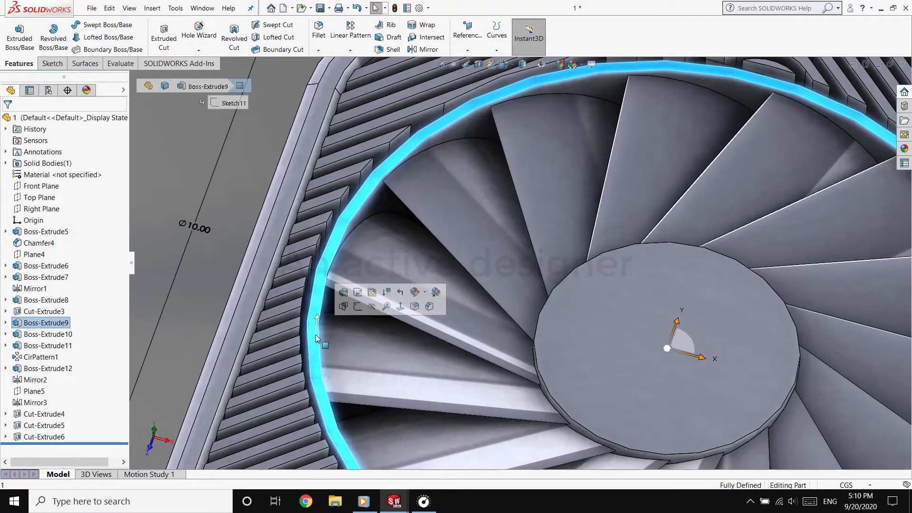
pyautogui.scroll(7, 316, 335)
pyautogui.moveTo(583, 386); pyautogui.dragTo(574, 467, button='middle')
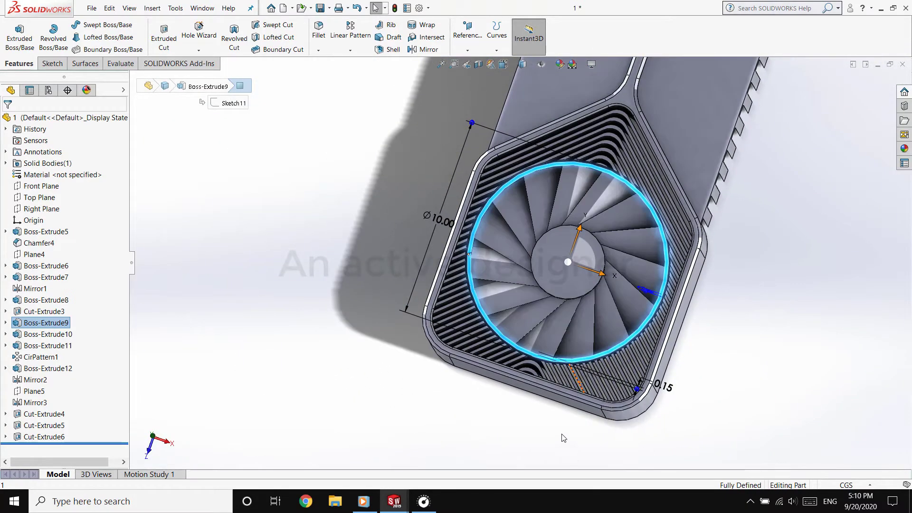
pyautogui.click(21, 322)
pyautogui.click(43, 295)
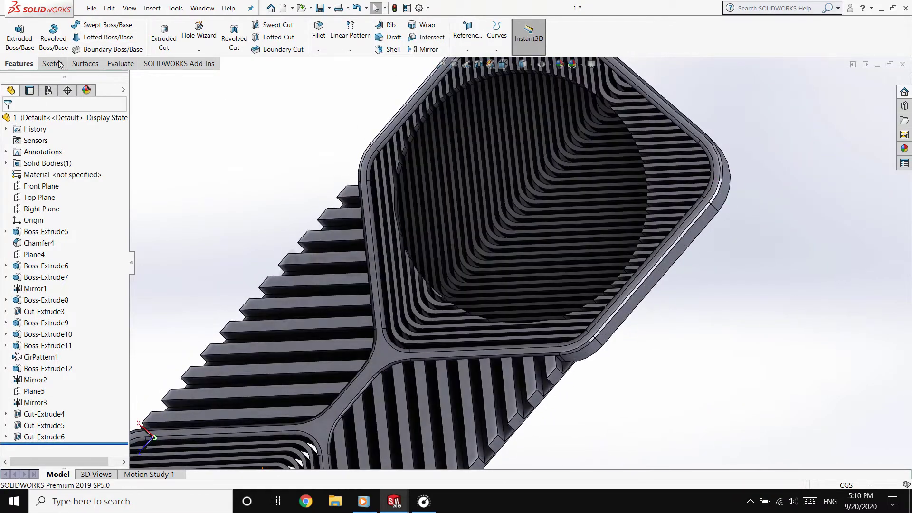
# Examine the circular recess in the underside fins and the card's side walls from several angles
pyautogui.click(59, 63)
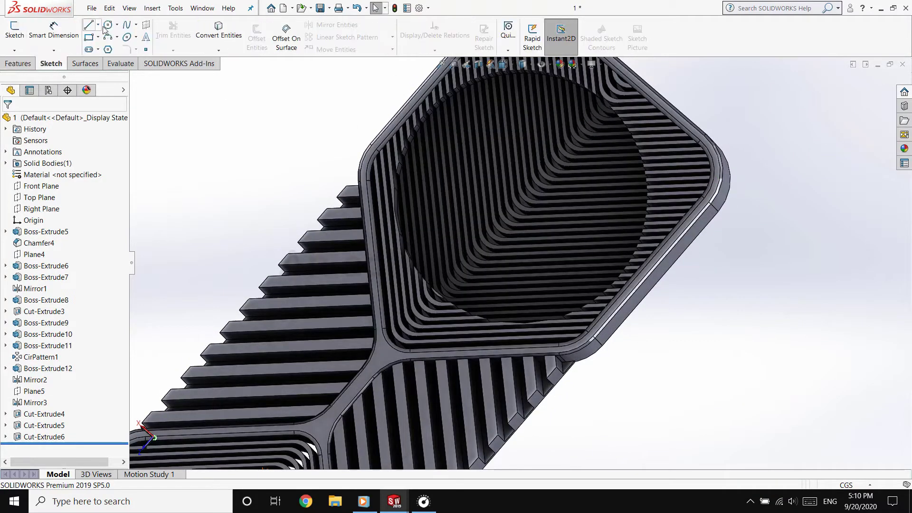
pyautogui.scroll(-4, 574, 248)
pyautogui.moveTo(574, 249); pyautogui.dragTo(513, 110, button='middle')
pyautogui.scroll(5, 513, 110)
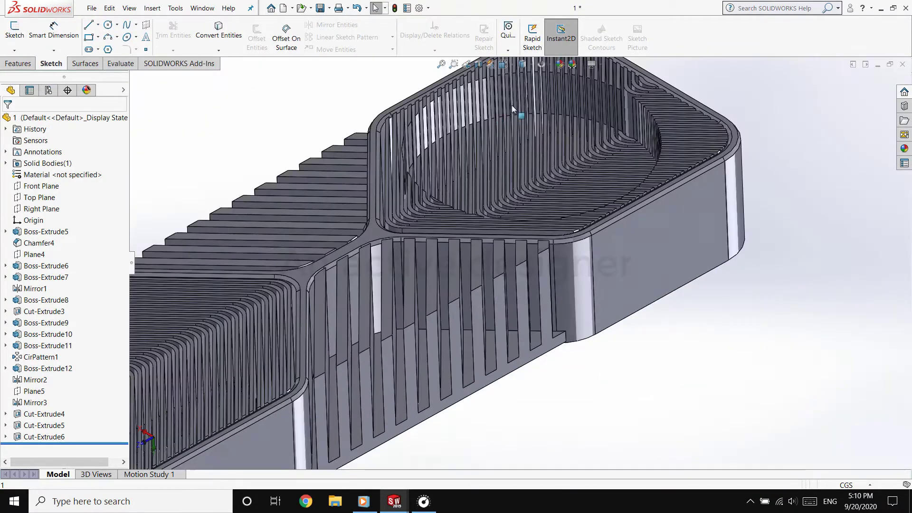
pyautogui.scroll(-3, 513, 109)
pyautogui.moveTo(289, 347); pyautogui.dragTo(294, 158, button='middle')
pyautogui.scroll(-6, 287, 323)
pyautogui.moveTo(310, 226); pyautogui.dragTo(492, 375, button='middle')
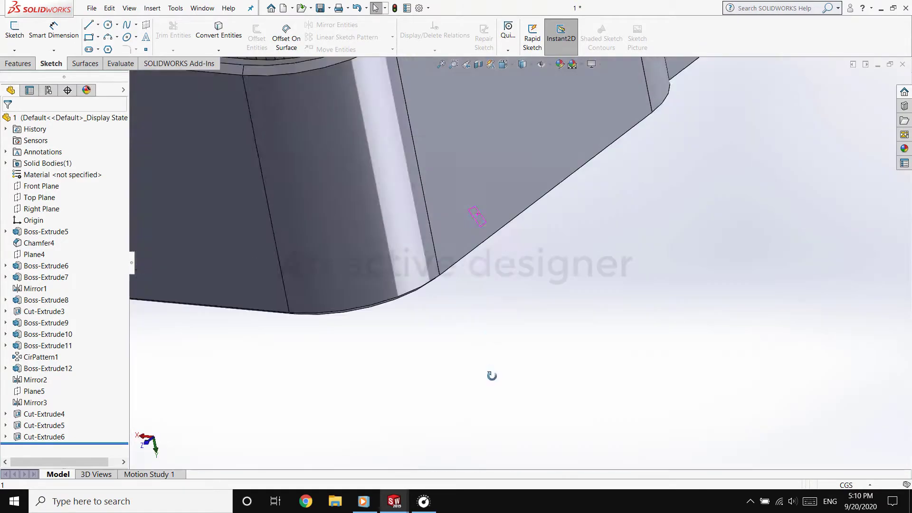
pyautogui.scroll(7, 492, 375)
pyautogui.scroll(-7, 616, 101)
# Sketch a circle on the underside fin face, centred on the circular recess and wider than the card
pyautogui.moveTo(616, 101); pyautogui.dragTo(501, 174, button='middle')
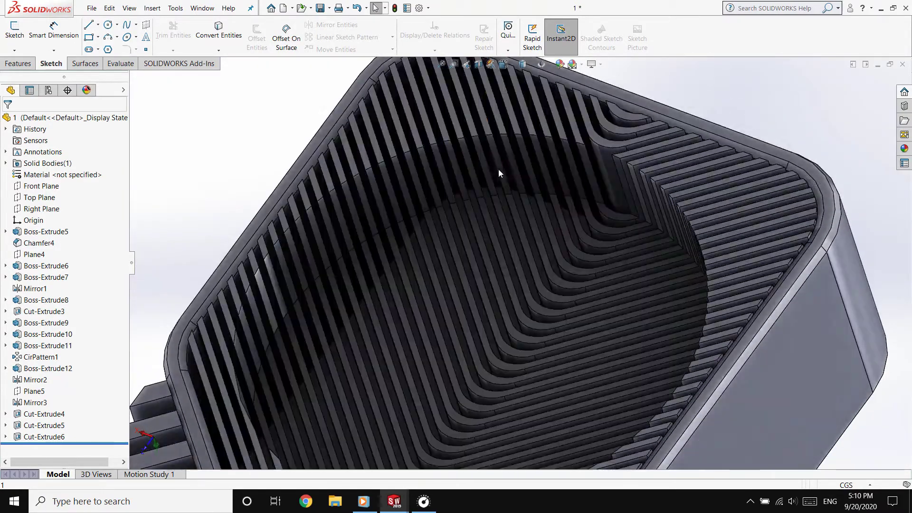
pyautogui.click(21, 40)
pyautogui.click(109, 25)
pyautogui.click(504, 64)
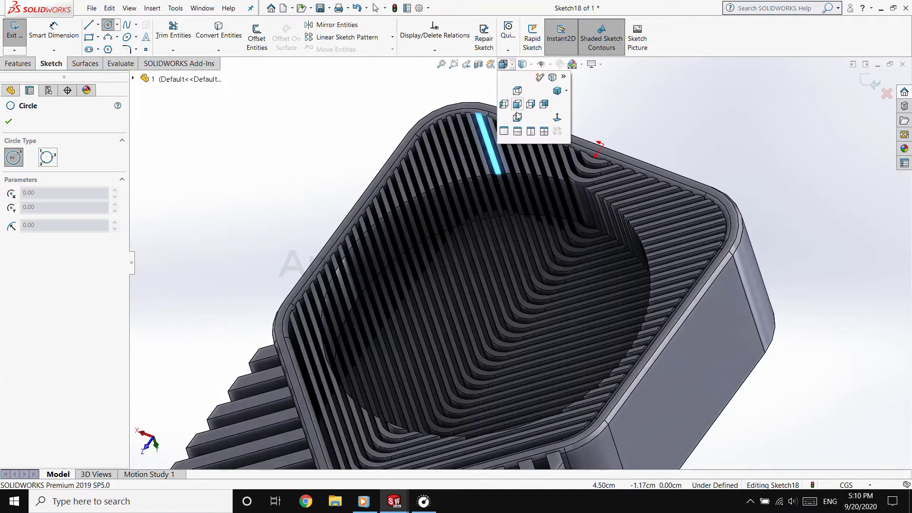
pyautogui.click(518, 116)
pyautogui.scroll(-5, 492, 273)
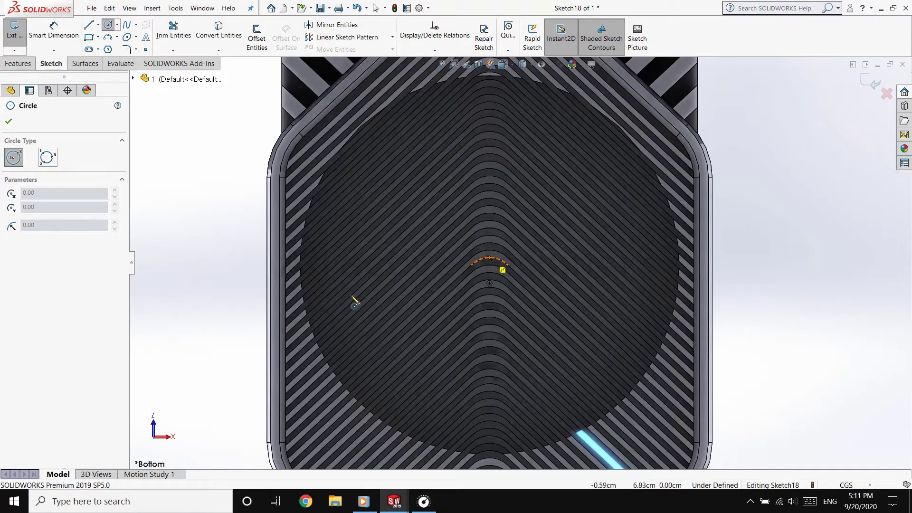
pyautogui.click(489, 272)
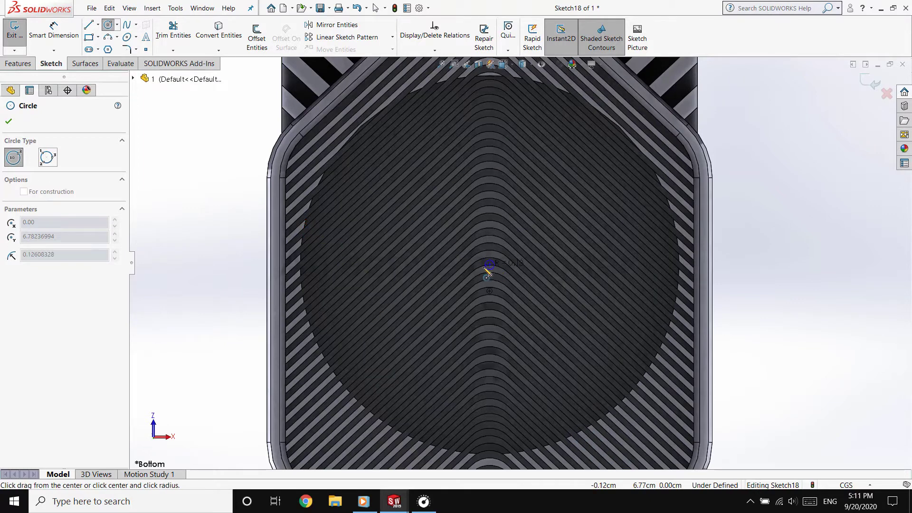
pyautogui.click(243, 295)
pyautogui.press('Escape')
# Dimension the circle around the recess and set its diameter to 10.00 cm
pyautogui.click(54, 50)
pyautogui.click(120, 86)
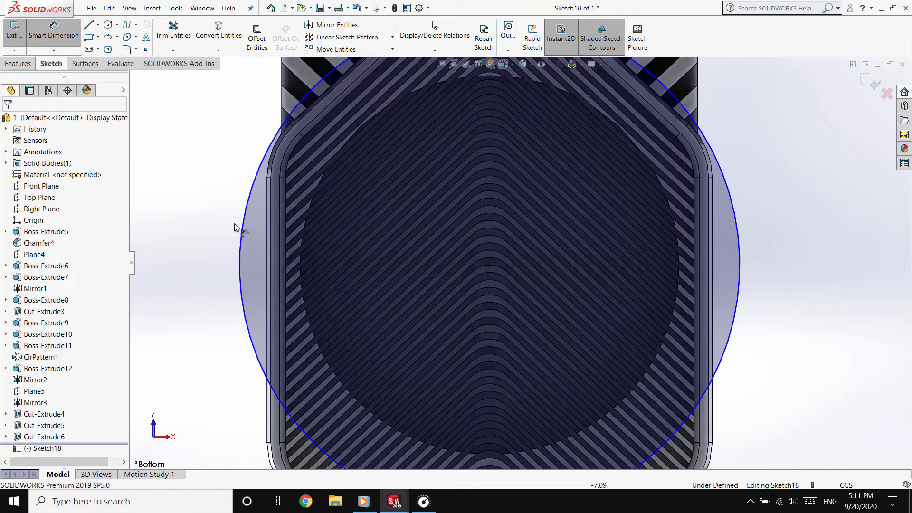
pyautogui.click(242, 224)
pyautogui.click(208, 257)
pyautogui.press('Return')
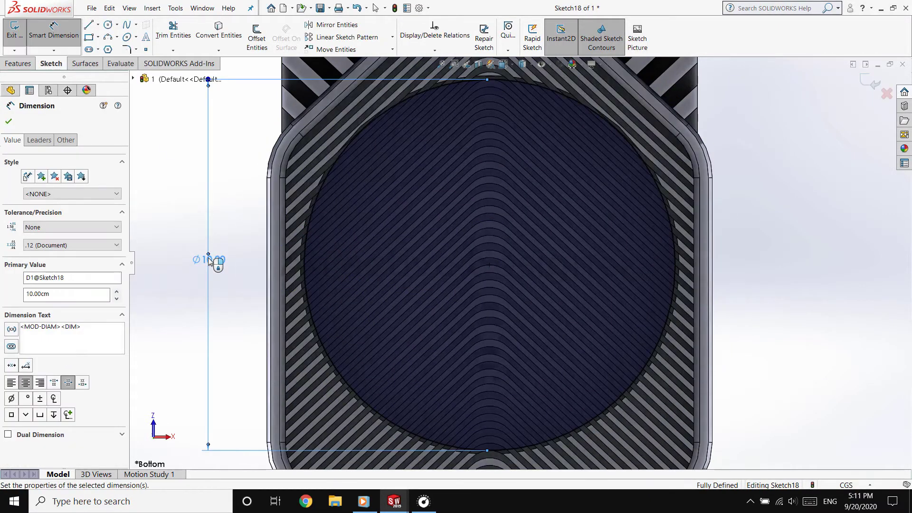
# Offset the 10.00 cm circle inward by 0.15 cm to form a thin ring profile
pyautogui.click(257, 38)
pyautogui.click(311, 217)
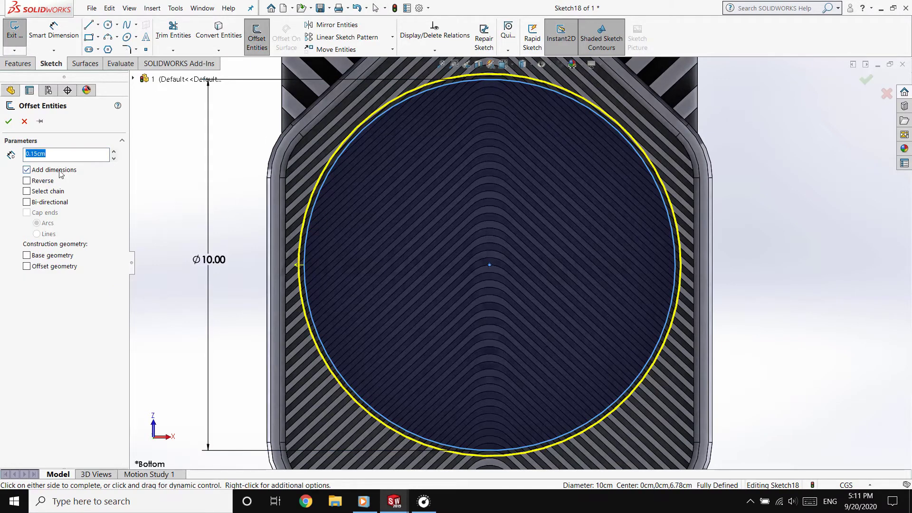
pyautogui.click(27, 181)
pyautogui.click(9, 121)
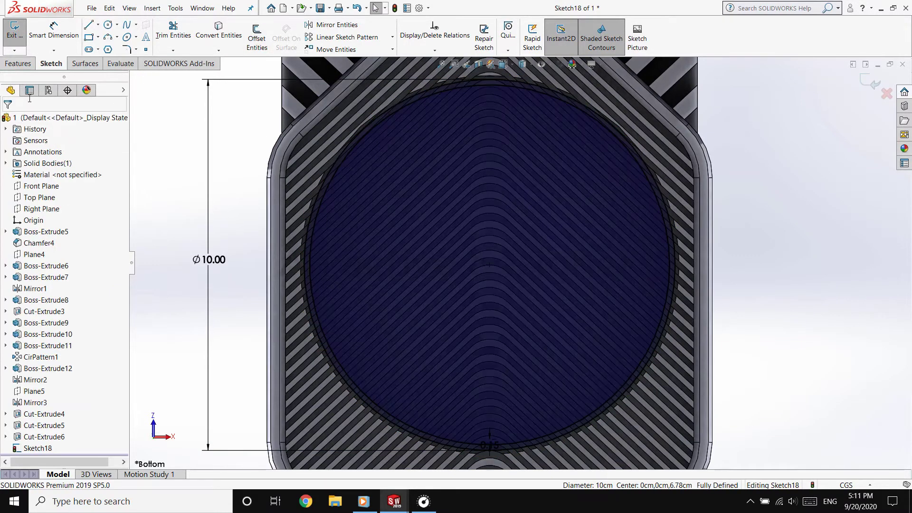
# Extrude the ring profile 1.90 cm blind, reversed so that it runs into the recess
pyautogui.click(23, 64)
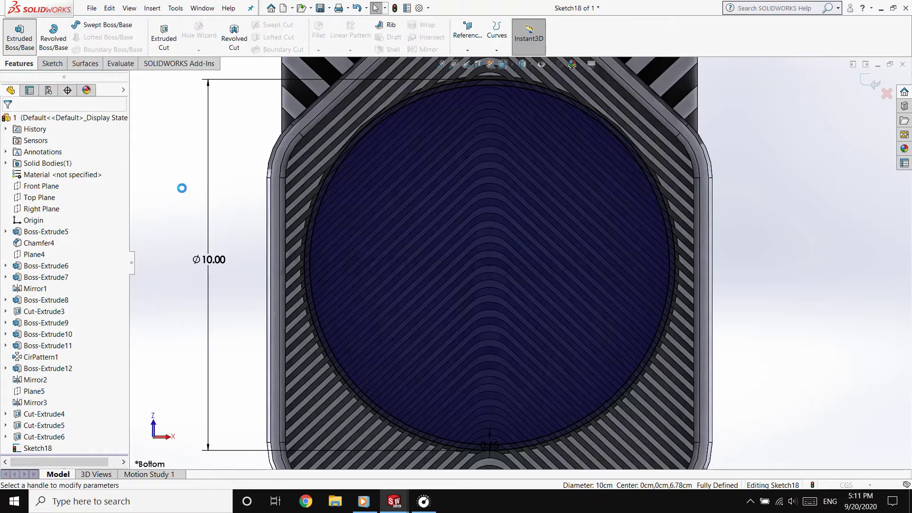
pyautogui.click(20, 36)
pyautogui.click(45, 187)
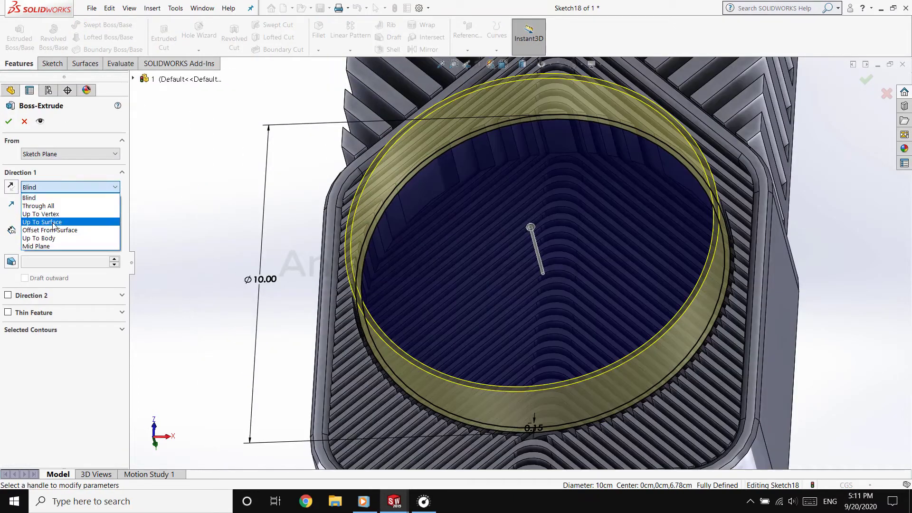
pyautogui.moveTo(247, 228); pyautogui.dragTo(290, 180, button='middle')
pyautogui.scroll(-3, 526, 333)
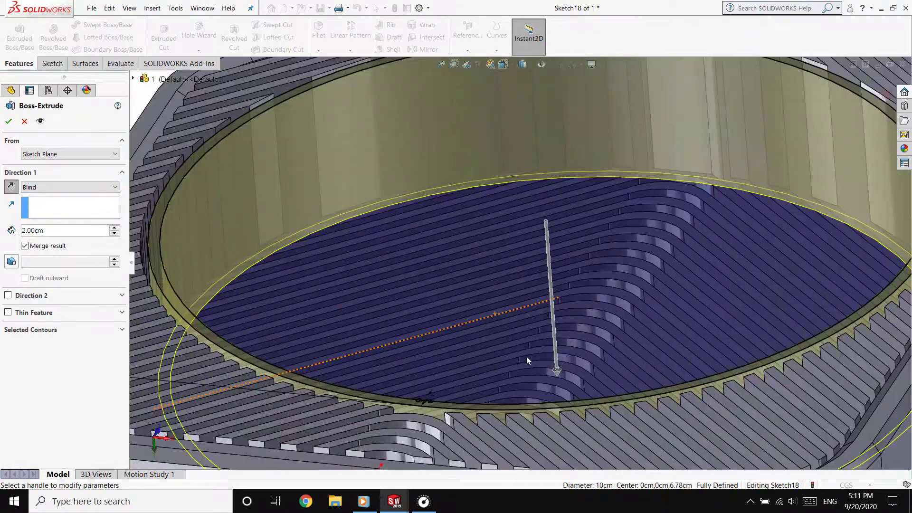
pyautogui.click(558, 372)
pyautogui.click(560, 361)
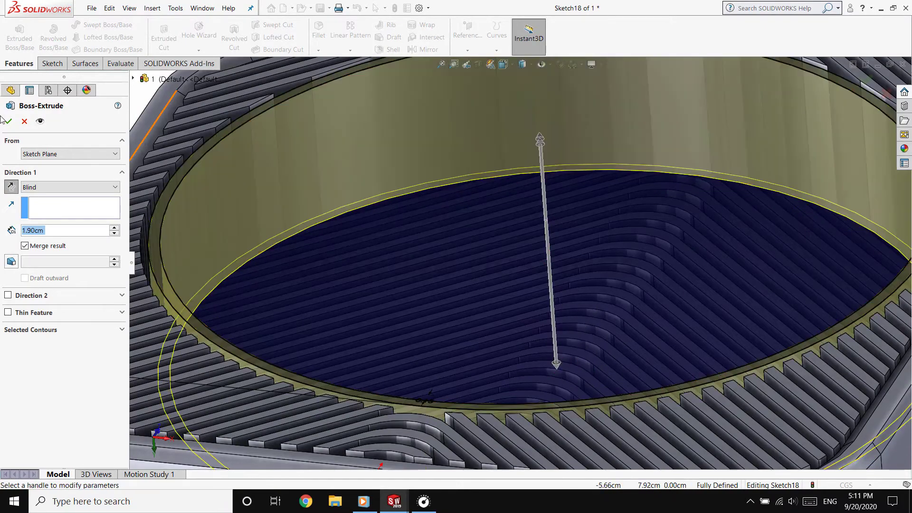
pyautogui.press('Return')
# Examine both sides of the card to check the new ring around the underside recess
pyautogui.moveTo(649, 324); pyautogui.dragTo(743, 243, button='middle')
pyautogui.scroll(5, 743, 244)
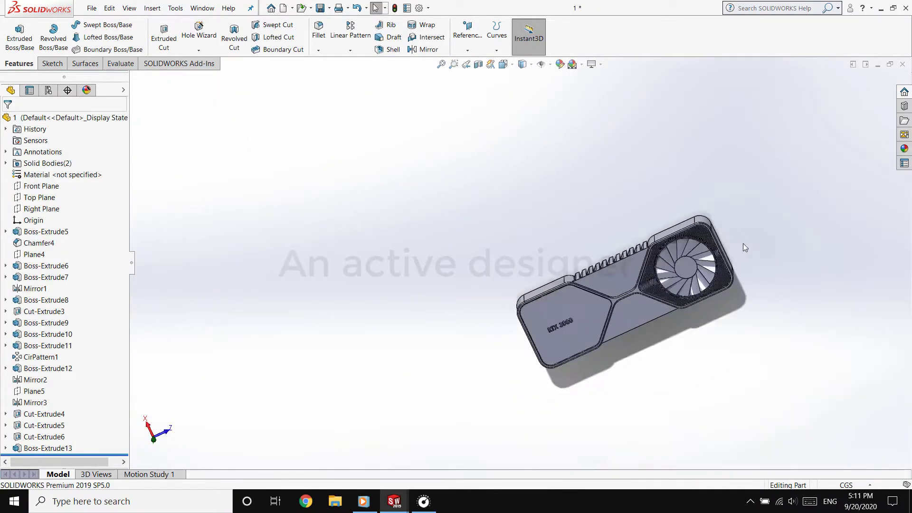
pyautogui.scroll(-6, 743, 244)
pyautogui.click(442, 335)
pyautogui.scroll(2, 442, 335)
pyautogui.moveTo(442, 336); pyautogui.dragTo(456, 408, button='middle')
pyautogui.moveTo(281, 364); pyautogui.dragTo(504, 407, button='middle')
pyautogui.scroll(3, 475, 405)
pyautogui.scroll(-5, 520, 345)
pyautogui.moveTo(520, 345)
pyautogui.mouseDown(button='middle')
pyautogui.moveTo(479, 288)
pyautogui.moveTo(476, 263)
pyautogui.mouseUp(button='middle')
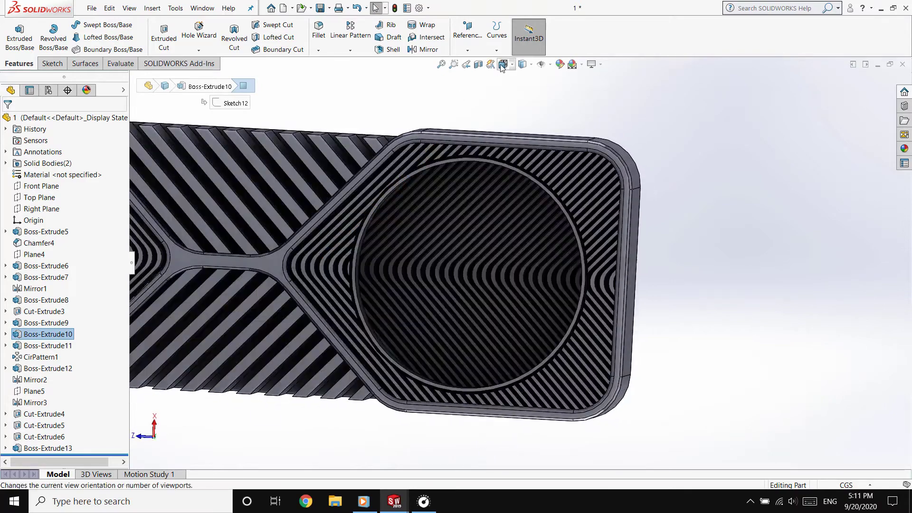
# Sketch a circle about 4.39 cm in diameter at the ring's centre, seen from the bottom
pyautogui.click(504, 65)
pyautogui.click(520, 107)
pyautogui.scroll(-5, 546, 366)
pyautogui.click(53, 63)
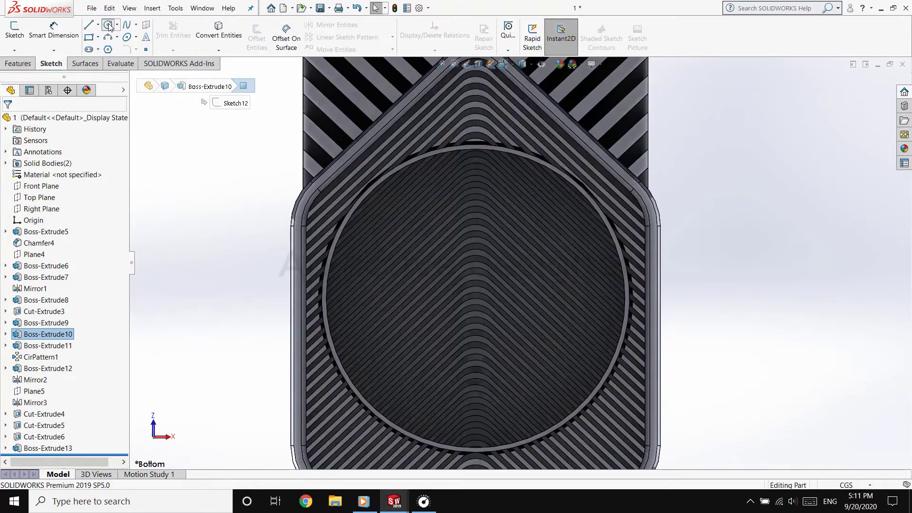
pyautogui.click(108, 24)
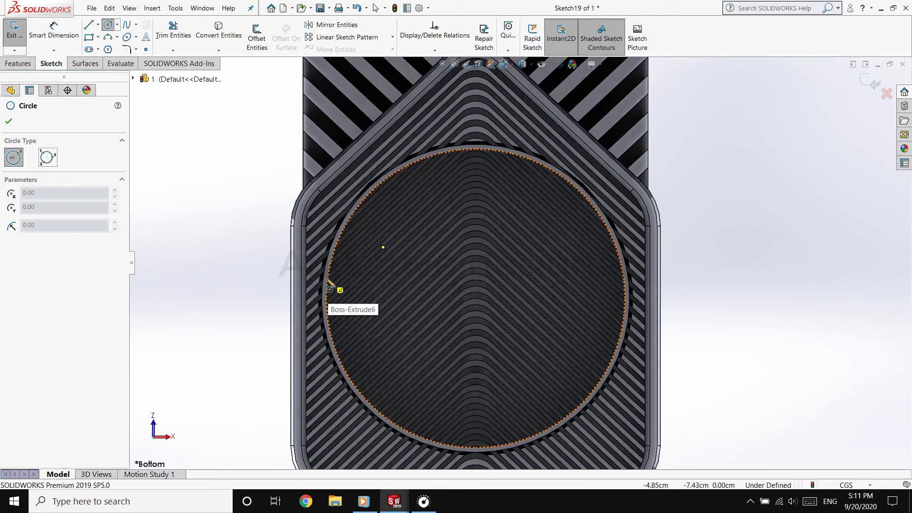
pyautogui.click(476, 300)
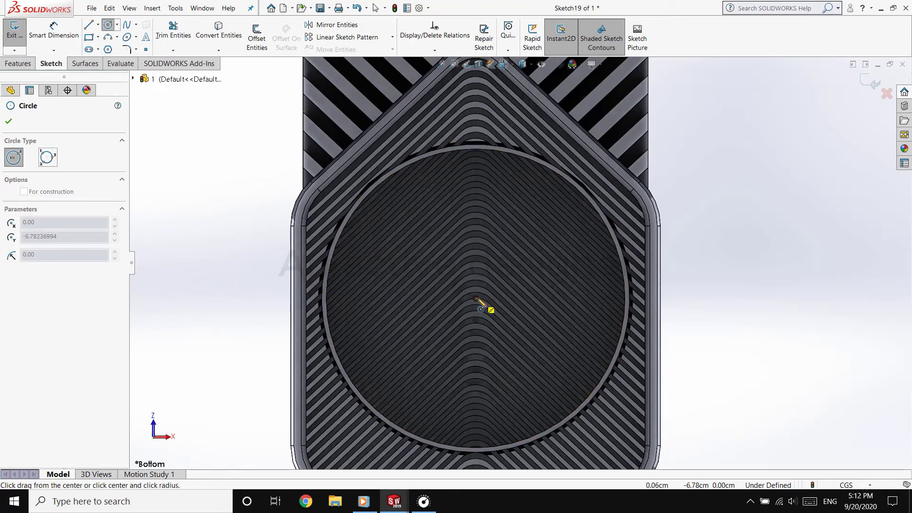
pyautogui.click(414, 321)
pyautogui.rightClick(170, 299)
pyautogui.click(195, 311)
pyautogui.moveTo(449, 298); pyautogui.dragTo(410, 314)
# Set the central circle's diameter to 3.70 cm
pyautogui.click(53, 32)
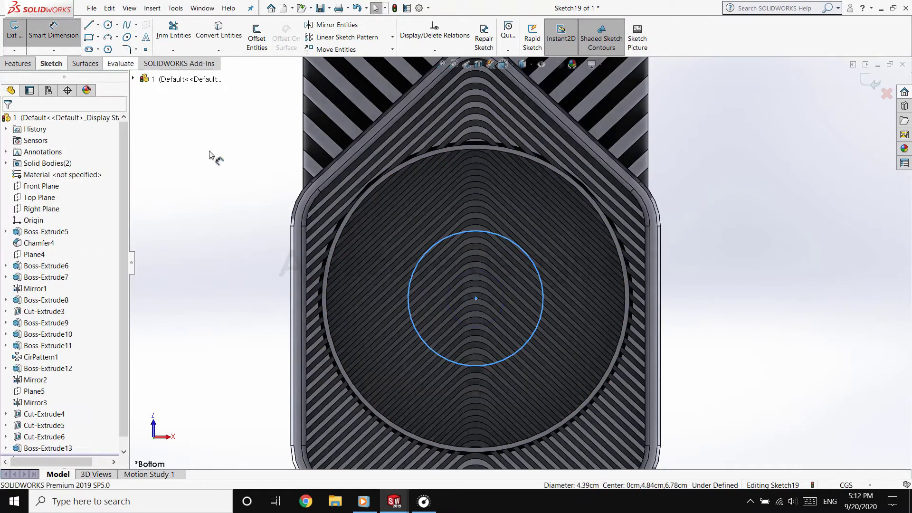
pyautogui.click(409, 285)
pyautogui.click(225, 301)
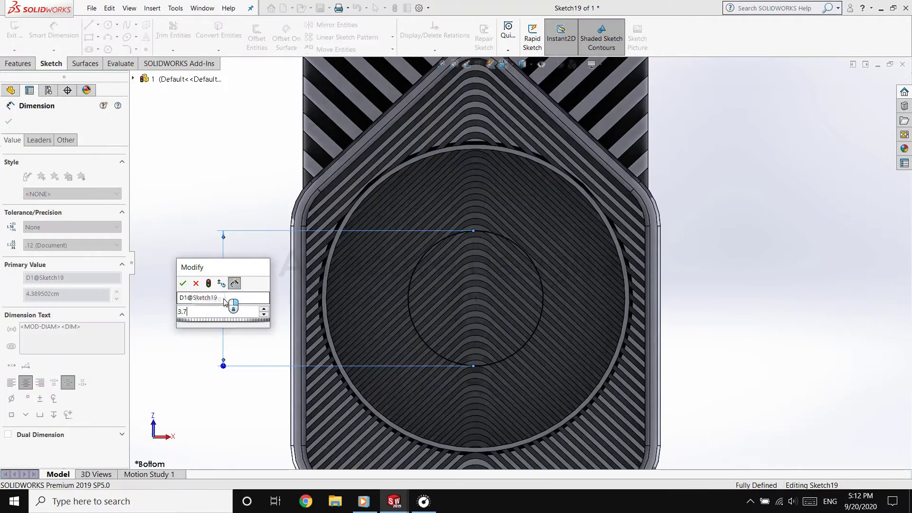
pyautogui.press('Return')
# Try to extrude the misplaced 3.70 cm circle, then delete it and leave the sketch
pyautogui.click(17, 63)
pyautogui.click(19, 38)
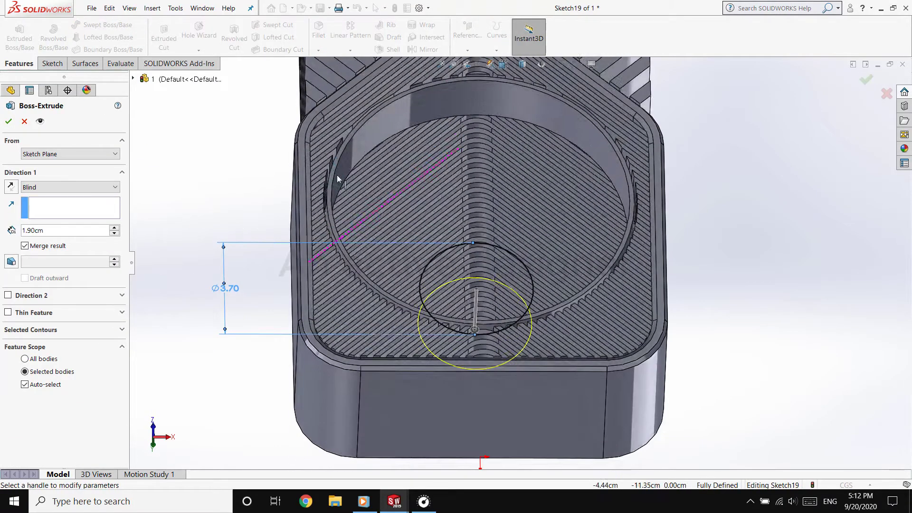
pyautogui.press('Return')
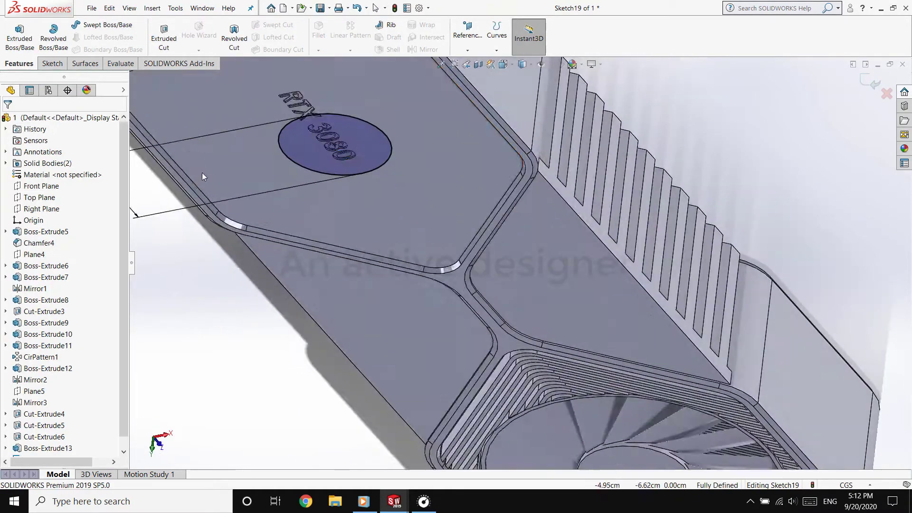
pyautogui.click(367, 156)
pyautogui.press('Delete')
pyautogui.press('Return')
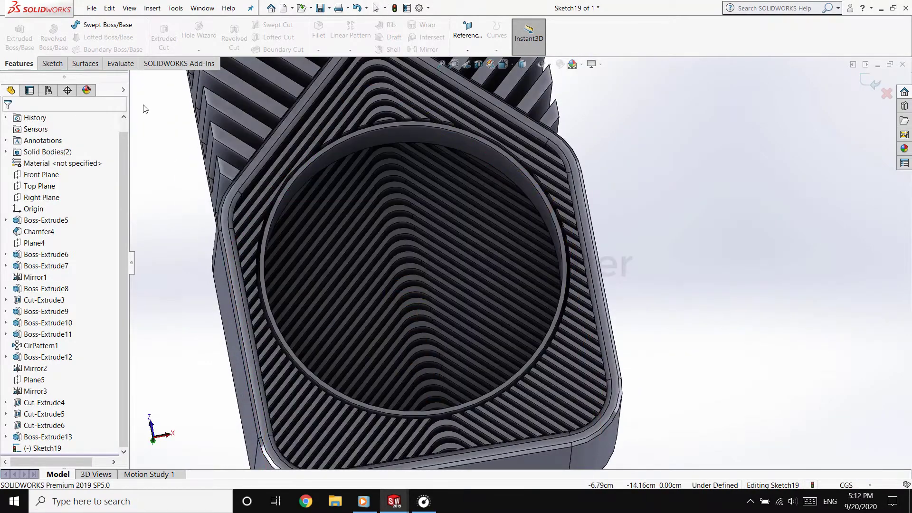
pyautogui.click(51, 63)
pyautogui.click(15, 31)
# Start a circle sketch on the end face of the underside ring, viewed from the bottom
pyautogui.click(277, 209)
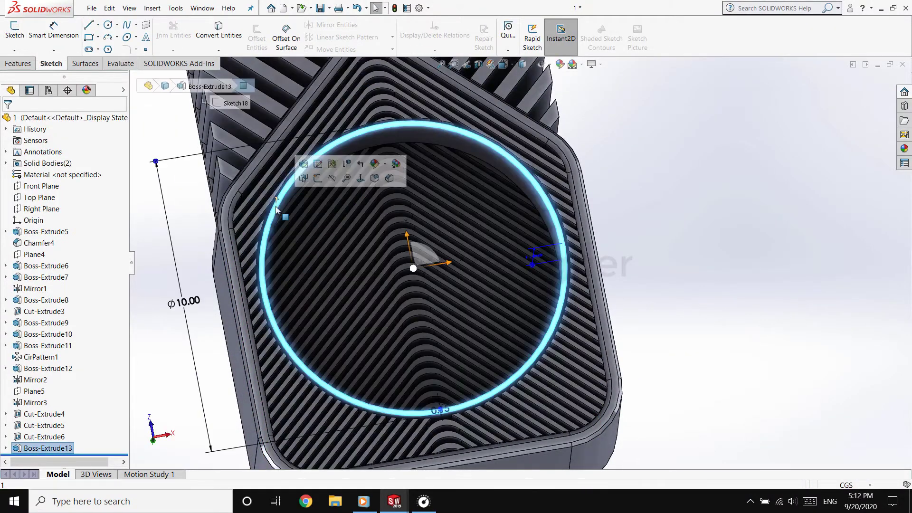
pyautogui.click(14, 31)
pyautogui.click(108, 24)
pyautogui.click(504, 64)
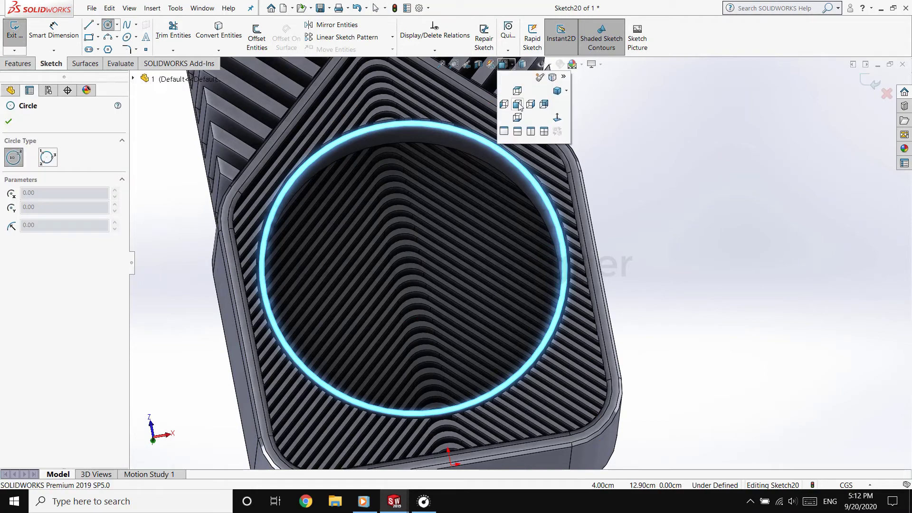
pyautogui.click(519, 106)
pyautogui.scroll(-5, 546, 428)
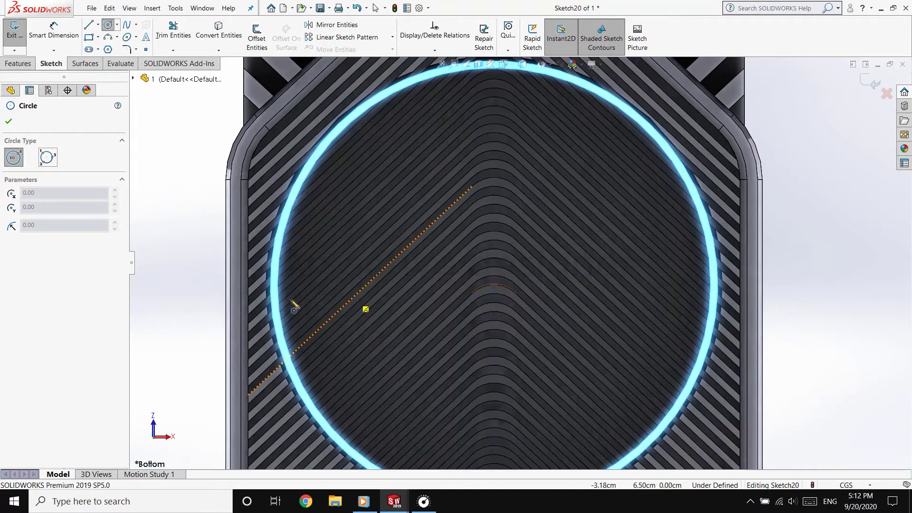
# Turn off the realistic shading effect in the display so the ring and fin edges are easier to distinguish
pyautogui.scroll(3, 540, 338)
pyautogui.scroll(-3, 541, 380)
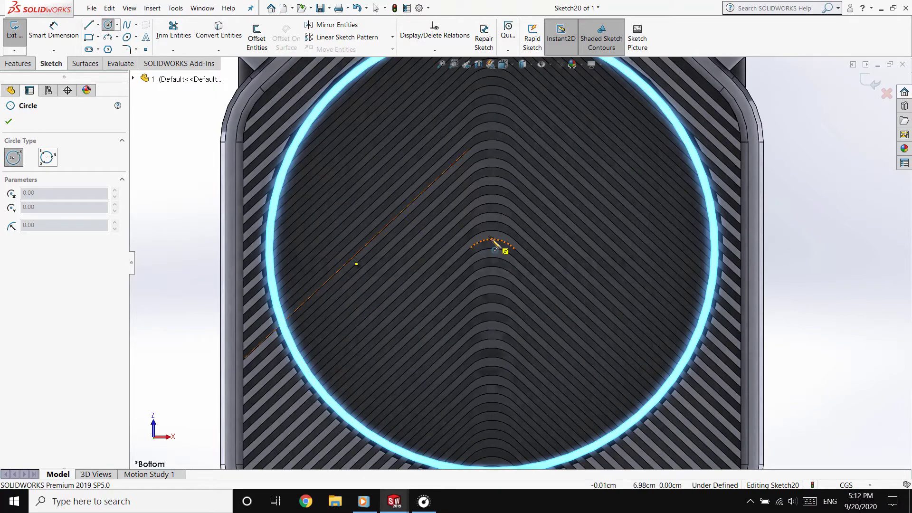
pyautogui.scroll(-5, 280, 227)
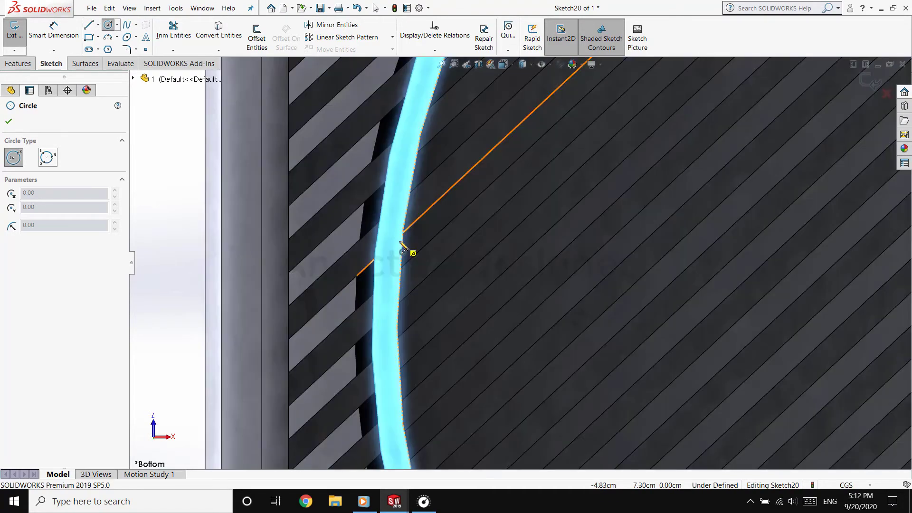
pyautogui.scroll(5, 406, 259)
pyautogui.scroll(2, 715, 237)
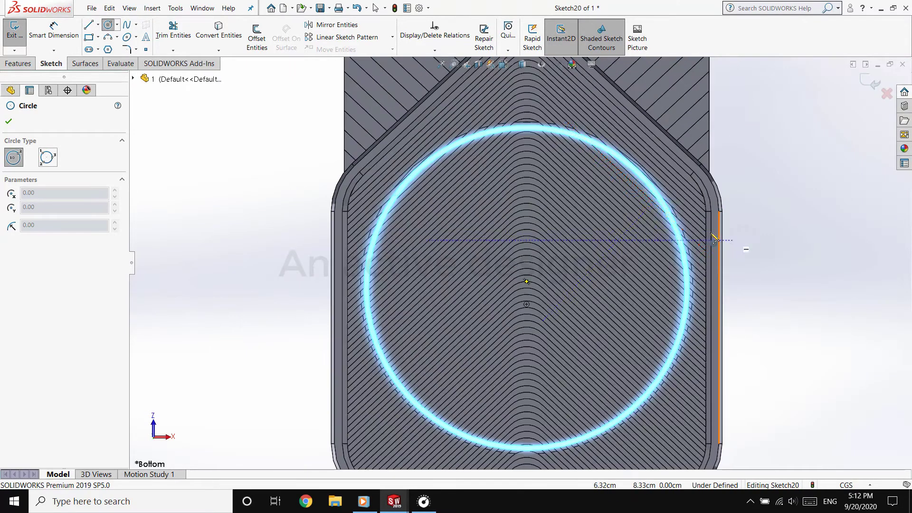
pyautogui.click(592, 65)
pyautogui.click(603, 78)
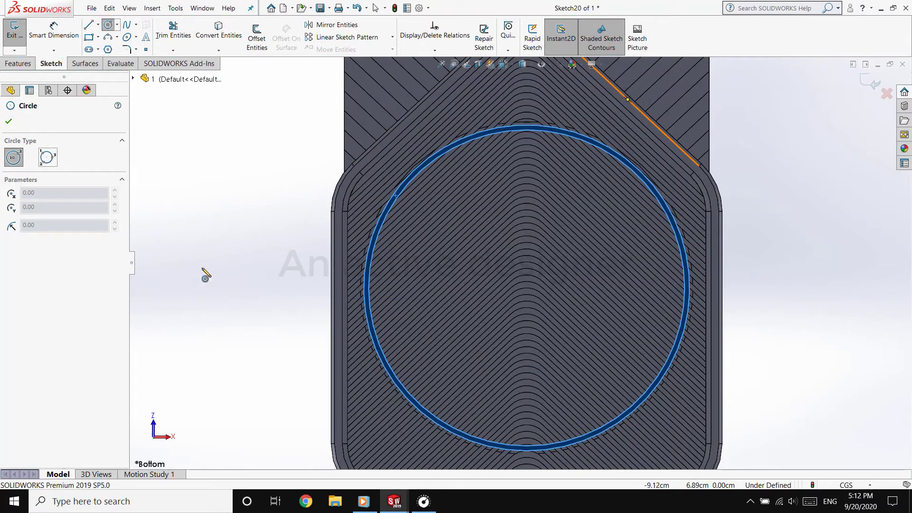
pyautogui.press('Escape')
# Sketch a circle about 14.68 cm in diameter, centred on the underside ring
pyautogui.click(108, 24)
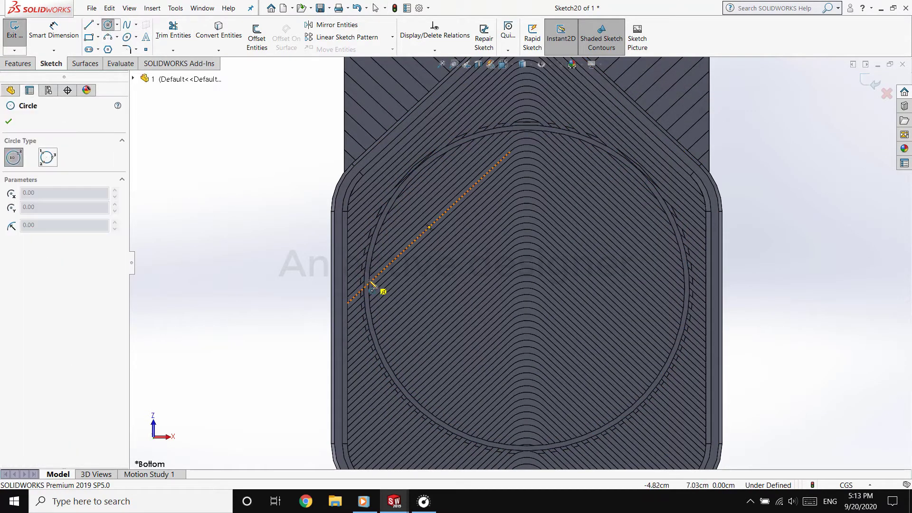
pyautogui.click(527, 289)
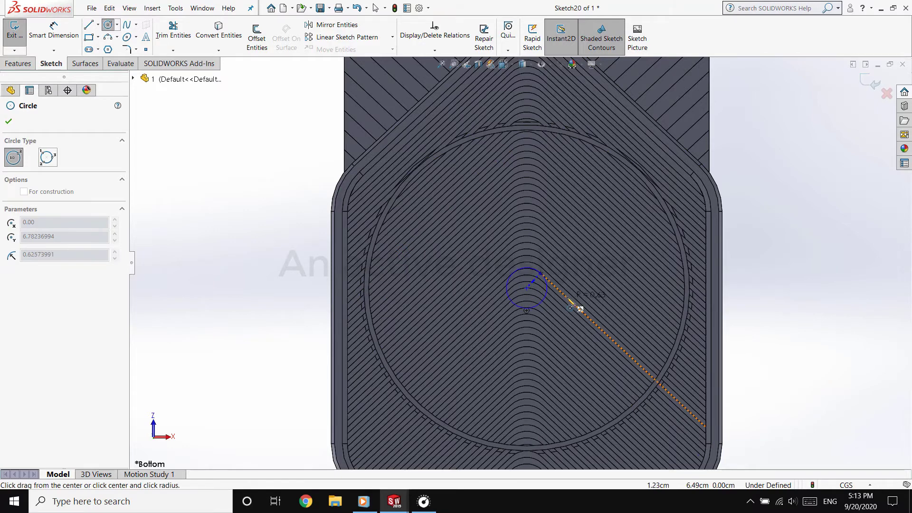
pyautogui.click(766, 300)
pyautogui.press('Escape')
# Dimension the circle centred on the ring and set its diameter to 3.70 cm
pyautogui.click(292, 256)
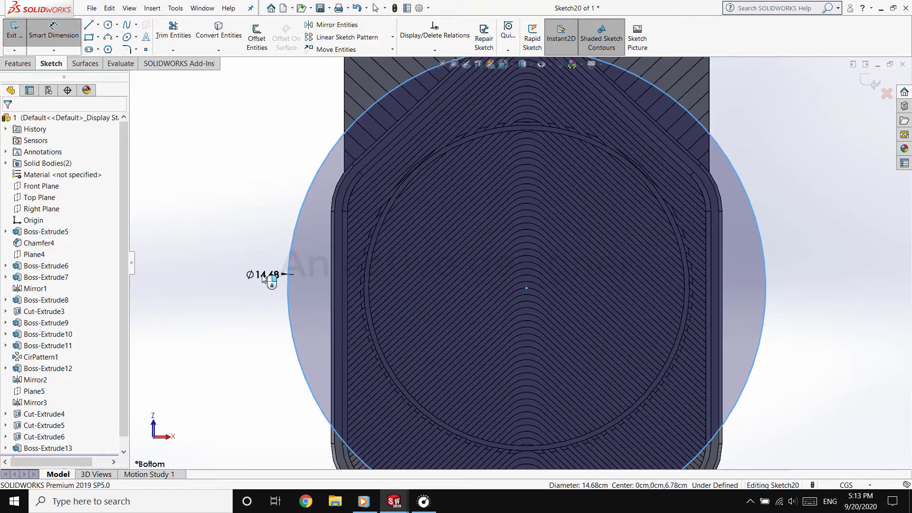
pyautogui.click(264, 280)
pyautogui.write('3.7')
pyautogui.press('Return')
# Extrude the 3.70 cm circle 1.90 cm in the reversed direction, into the recess, as the fan hub
pyautogui.click(18, 63)
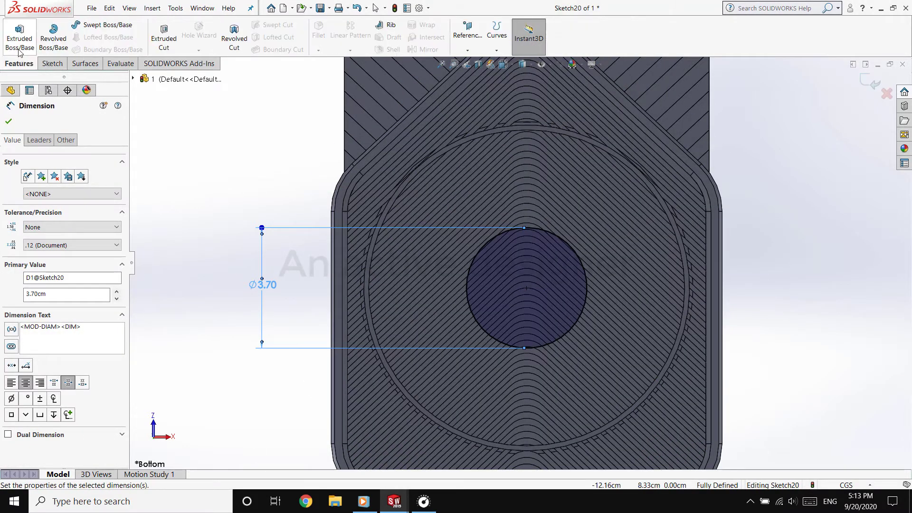
pyautogui.click(19, 35)
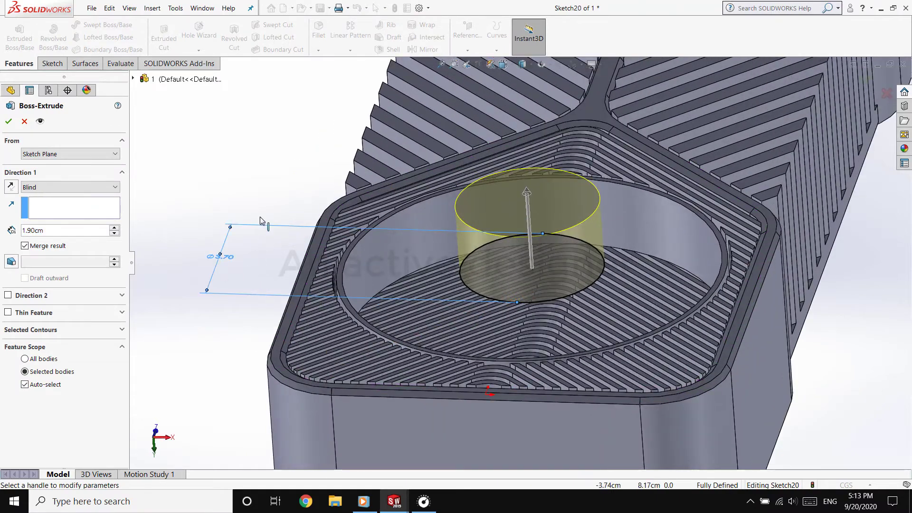
pyautogui.click(12, 189)
pyautogui.click(215, 183)
pyautogui.scroll(6, 316, 262)
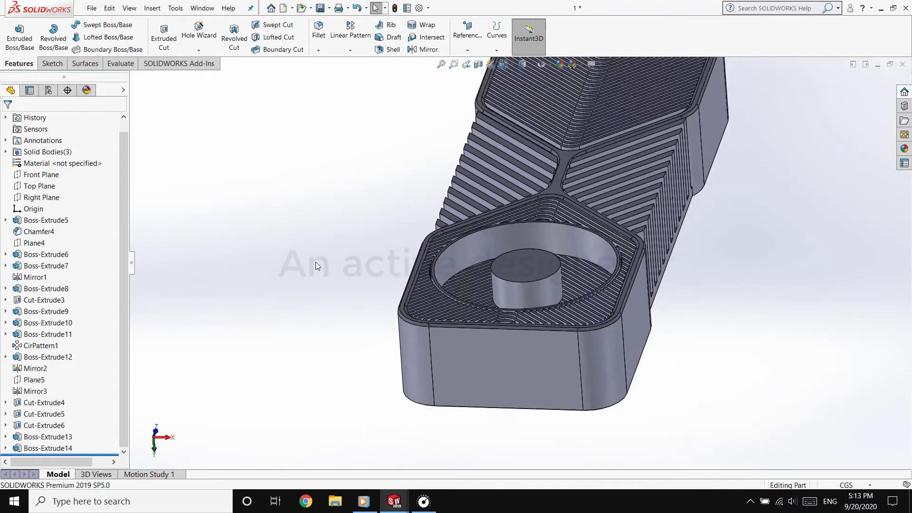
# Check the circular pattern settings used for the blades of the existing fan on the lettered side
pyautogui.moveTo(316, 262); pyautogui.dragTo(613, 181, button='middle')
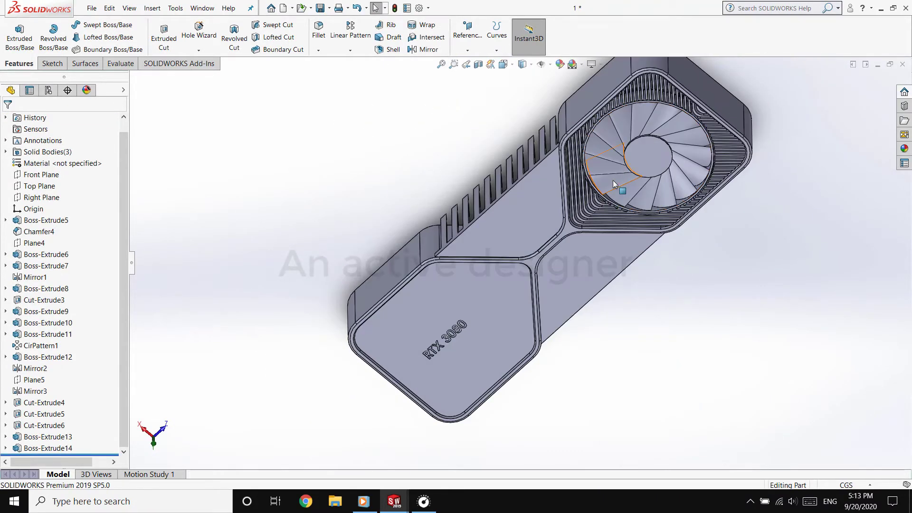
pyautogui.click(613, 180)
pyautogui.click(26, 316)
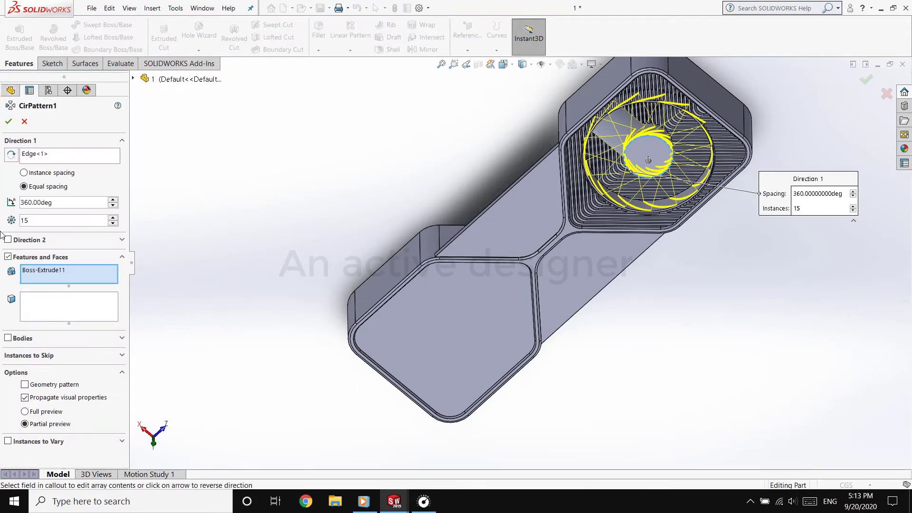
pyautogui.click(25, 122)
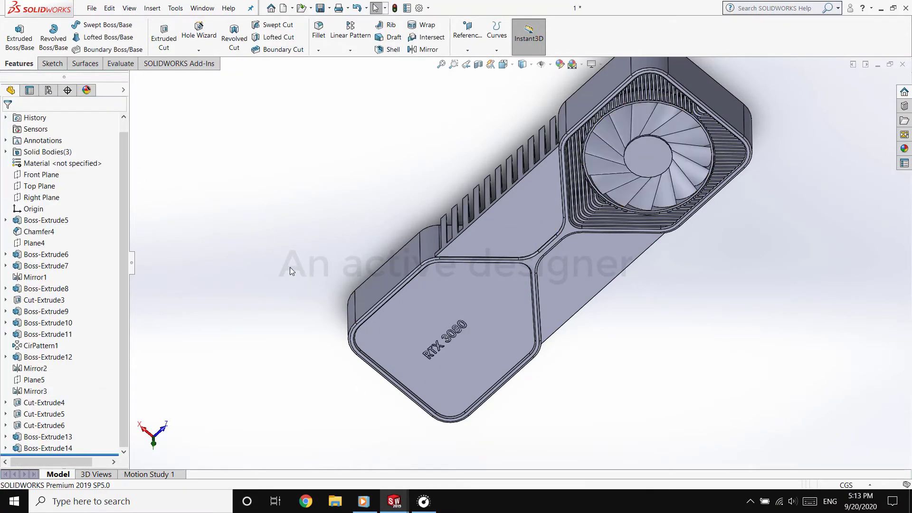
# Open the original fan blade's sketch, copy its closed spline profile, and leave the sketch
pyautogui.click(16, 336)
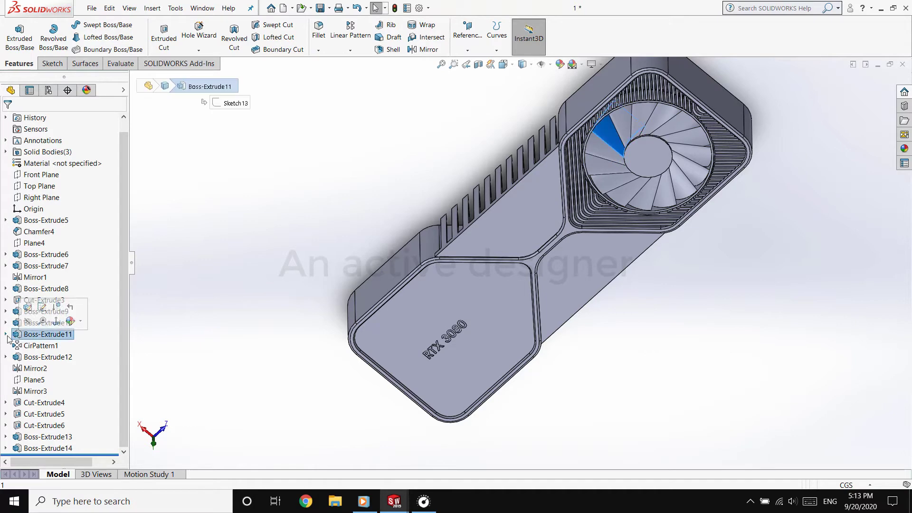
pyautogui.click(6, 335)
pyautogui.click(44, 347)
pyautogui.click(38, 316)
pyautogui.moveTo(395, 271); pyautogui.dragTo(419, 108, button='middle')
pyautogui.scroll(-8, 666, 104)
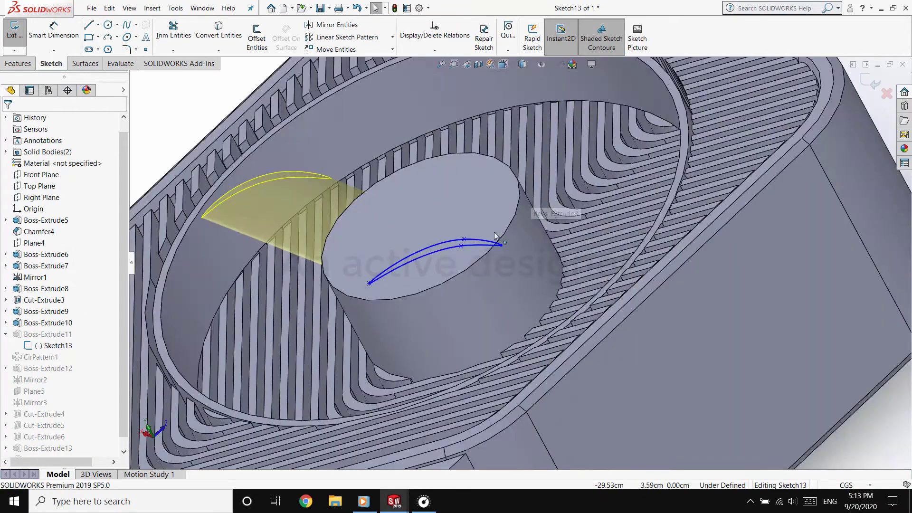
pyautogui.click(397, 264)
pyautogui.click(438, 263)
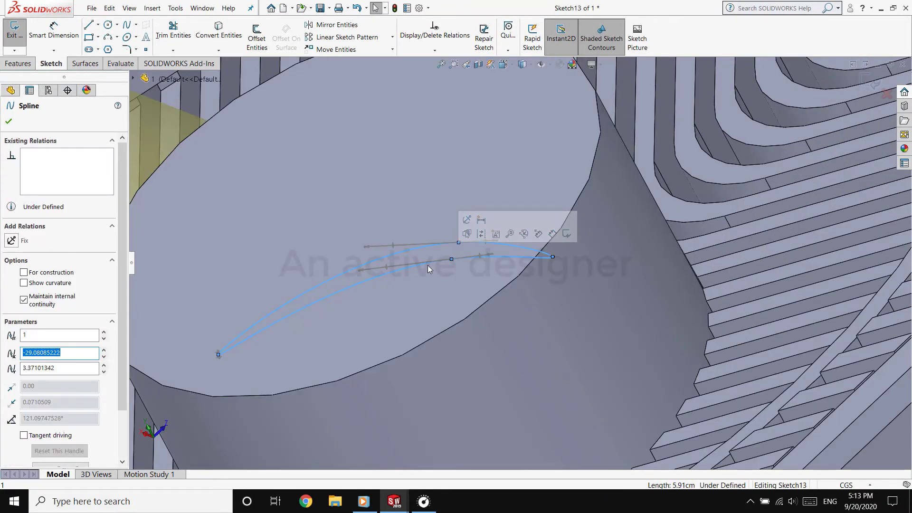
pyautogui.scroll(10, 406, 318)
pyautogui.scroll(8, 406, 322)
pyautogui.moveTo(406, 322); pyautogui.dragTo(345, 193, button='middle')
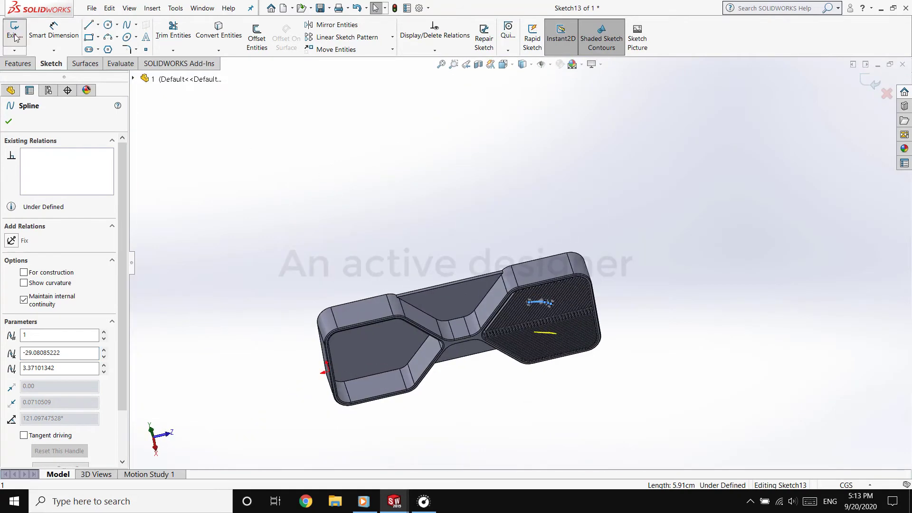
pyautogui.click(14, 31)
# Section the model along the Right Plane to expose a flat cut through the new hub
pyautogui.scroll(-1, 410, 383)
pyautogui.scroll(-2, 409, 383)
pyautogui.click(41, 197)
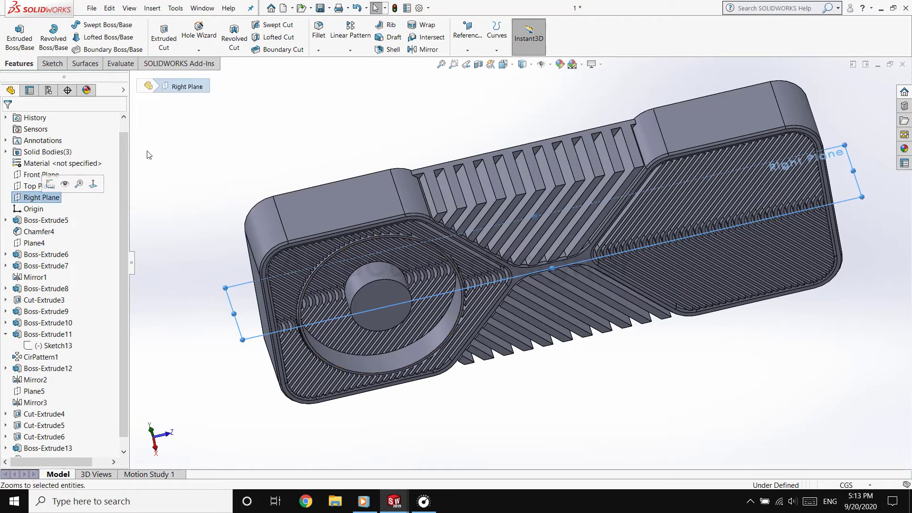
pyautogui.click(480, 71)
pyautogui.click(9, 120)
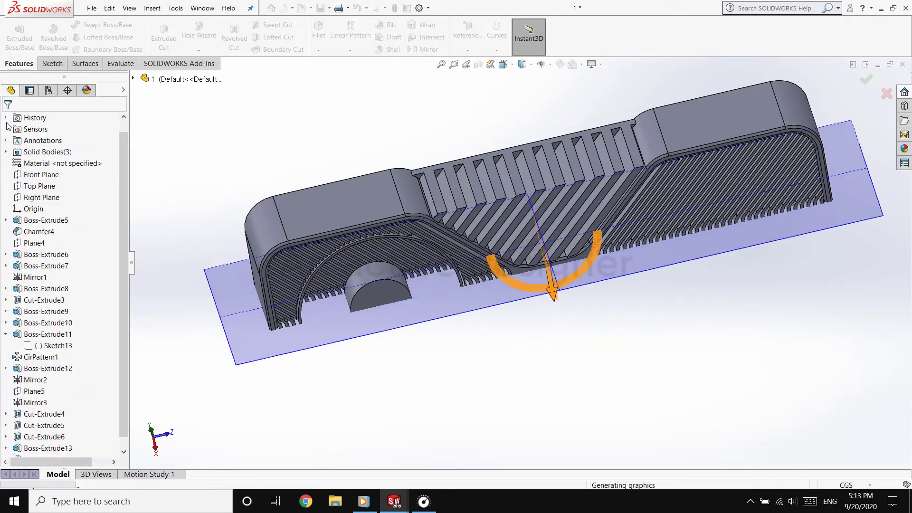
# Start a sketch on the Right Plane, paste the copied blade spline, and move it inside the hub's cross-section
pyautogui.moveTo(338, 319); pyautogui.dragTo(323, 157, button='middle')
pyautogui.click(42, 197)
pyautogui.click(61, 183)
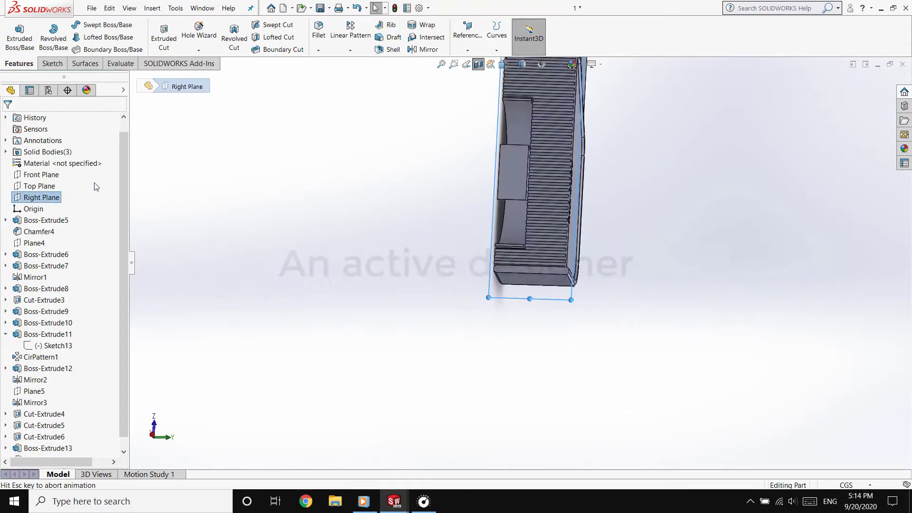
pyautogui.click(52, 63)
pyautogui.click(15, 31)
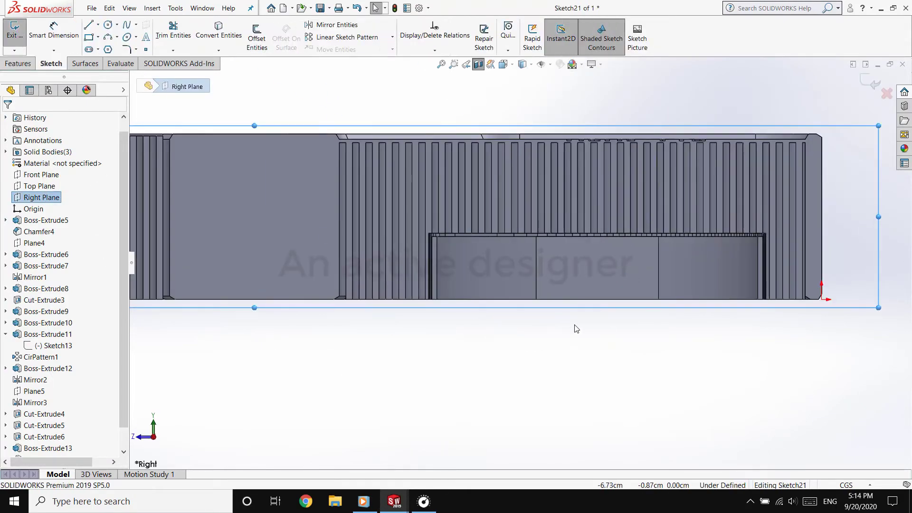
pyautogui.hotkey('ctrl', 'v')
pyautogui.moveTo(785, 313); pyautogui.dragTo(726, 321)
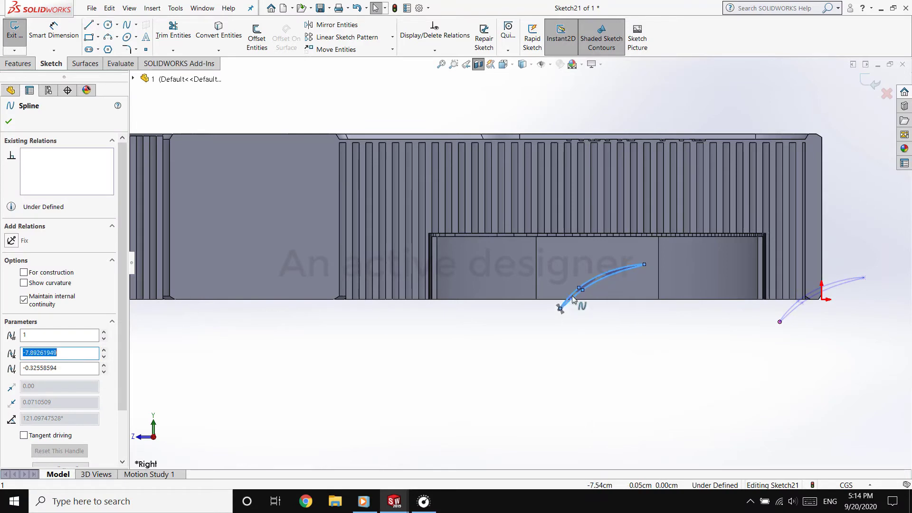
pyautogui.moveTo(572, 296)
pyautogui.mouseDown()
pyautogui.moveTo(566, 281)
pyautogui.moveTo(549, 300)
pyautogui.moveTo(551, 292)
pyautogui.mouseUp()
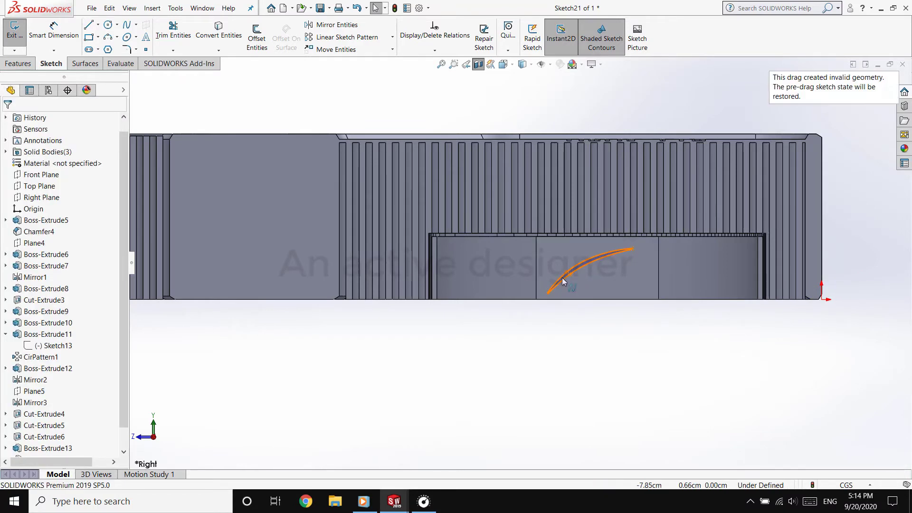
pyautogui.click(564, 281)
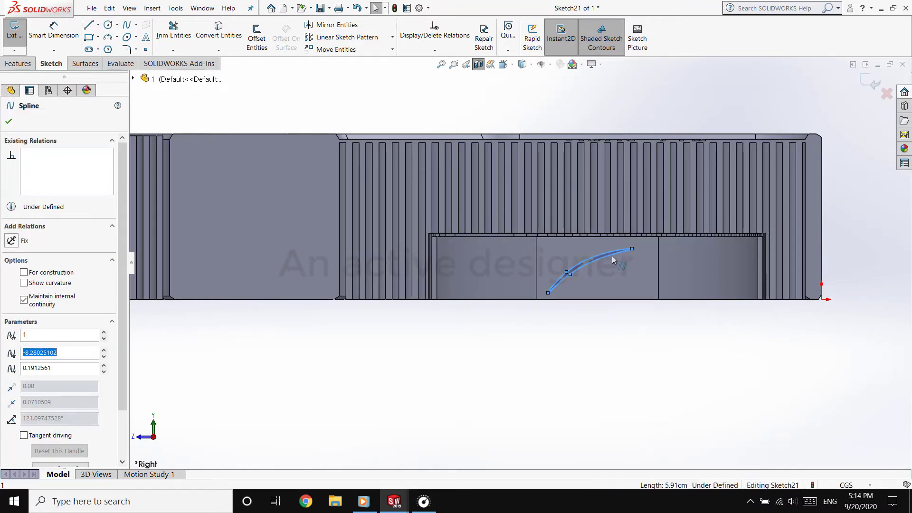
# Draw a vertical centerline through the middle of the hub's cross-section, from its lower edge to its upper edge
pyautogui.click(98, 25)
pyautogui.click(109, 49)
pyautogui.click(598, 300)
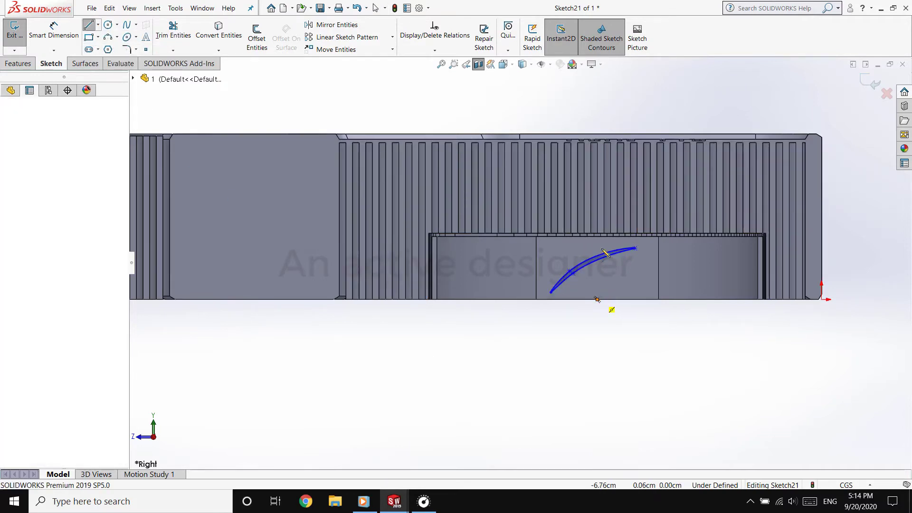
pyautogui.click(598, 238)
pyautogui.rightClick(494, 318)
pyautogui.click(503, 328)
# Mirror the blade spline about the vertical centerline without keeping a copy
pyautogui.scroll(-4, 606, 245)
pyautogui.click(602, 249)
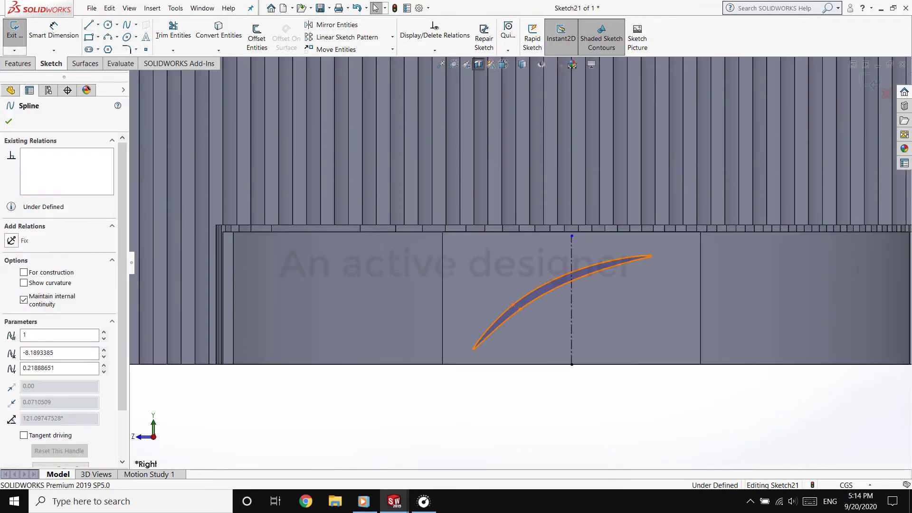
pyautogui.click(352, 27)
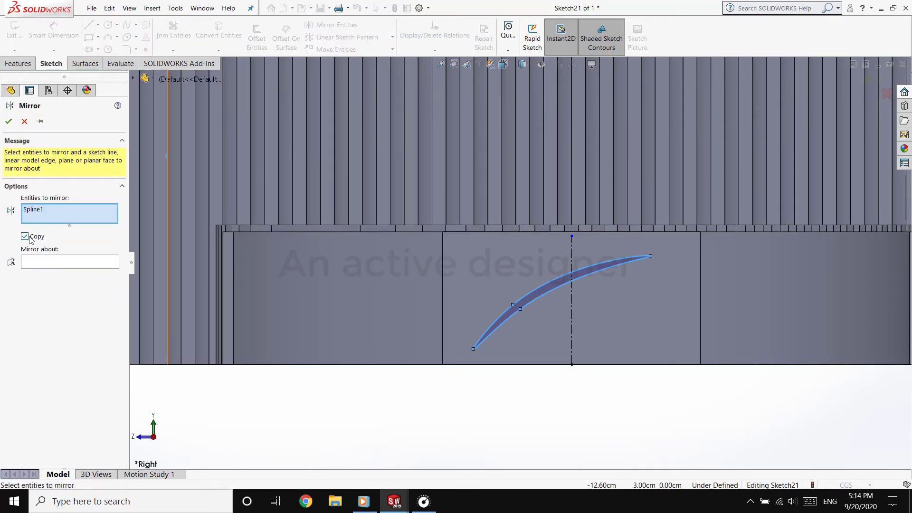
pyautogui.click(45, 265)
pyautogui.click(571, 331)
pyautogui.rightClick(571, 331)
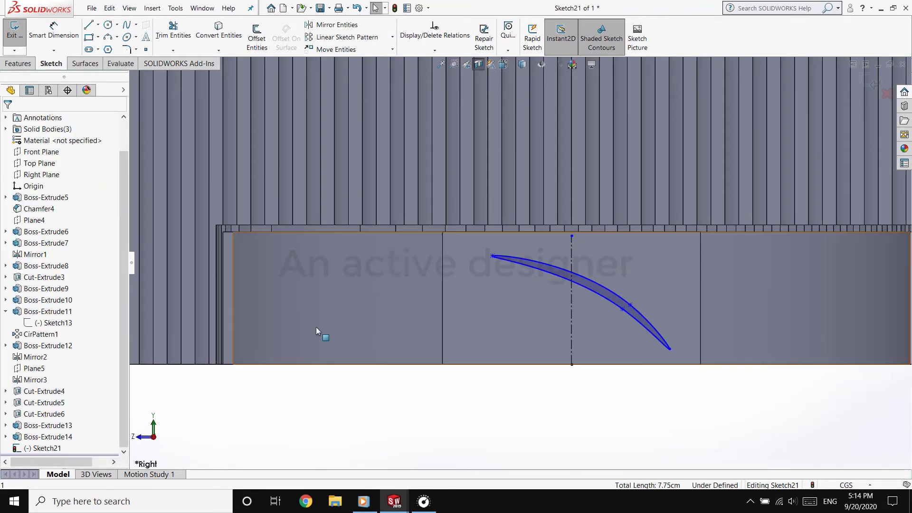
# Draw a horizontal centerline outward from the midpoint of the vertical centerline
pyautogui.click(98, 27)
pyautogui.click(111, 51)
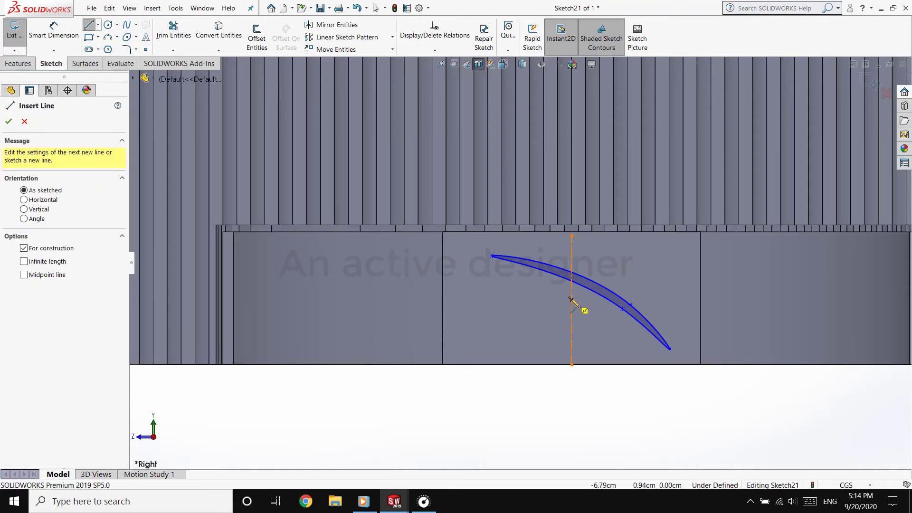
pyautogui.moveTo(572, 300); pyautogui.dragTo(480, 300)
pyautogui.press('Escape')
# Mirror the blade spline about the horizontal centerline with the copy option off
pyautogui.click(333, 25)
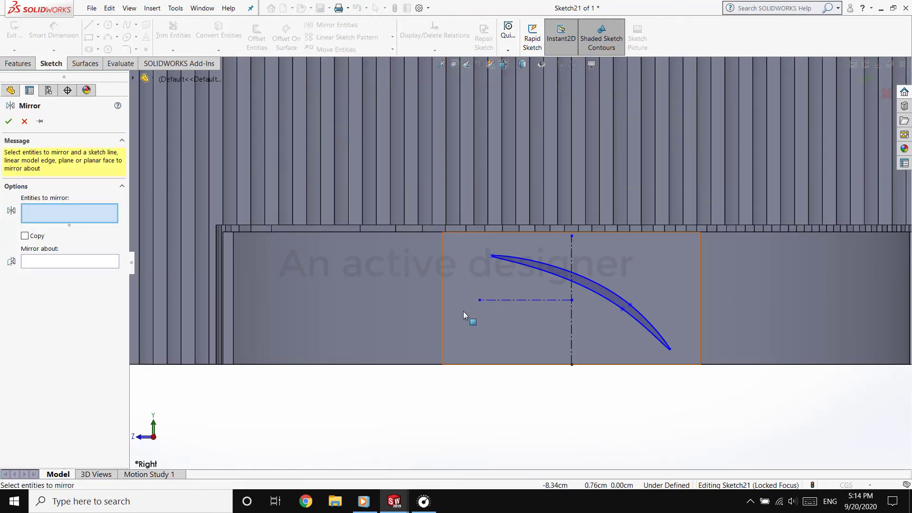
pyautogui.click(70, 262)
pyautogui.click(544, 301)
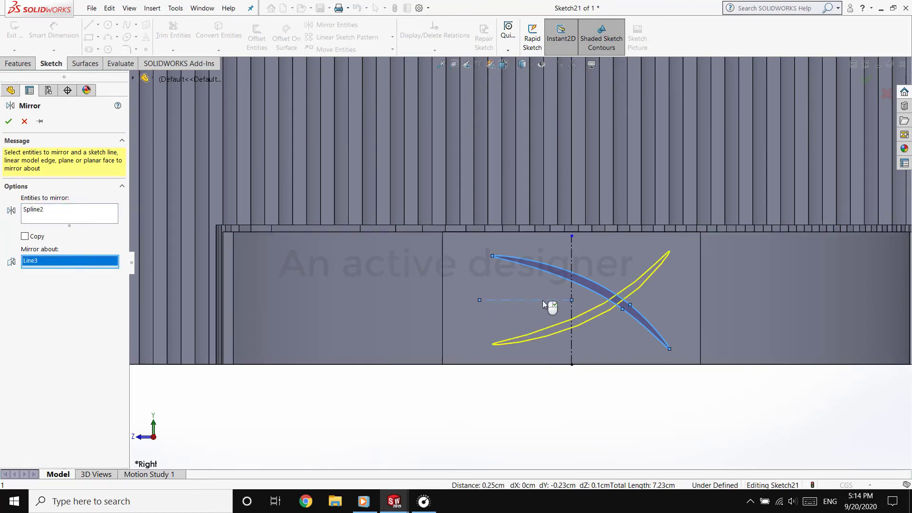
pyautogui.rightClick(544, 302)
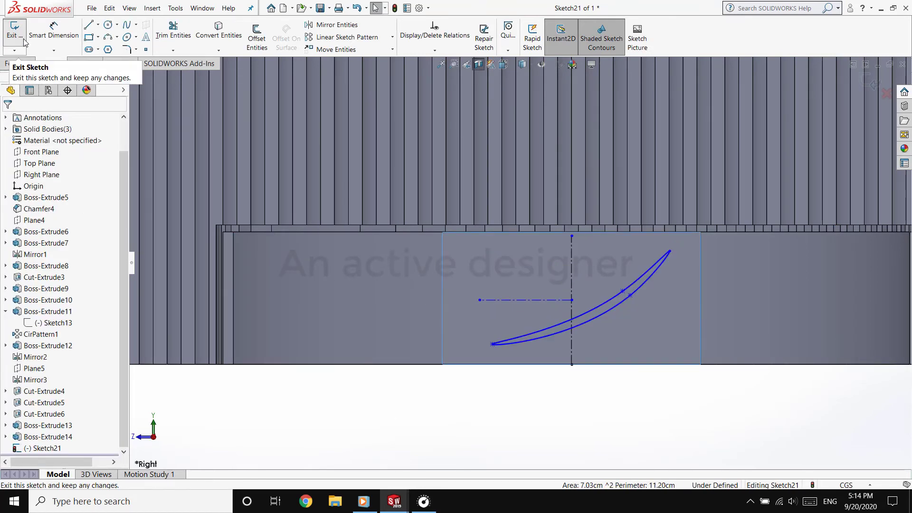
# Turn off the section view so the whole hub and ring surround the blade sketch
pyautogui.scroll(4, 537, 256)
pyautogui.moveTo(554, 273); pyautogui.dragTo(520, 166, button='middle')
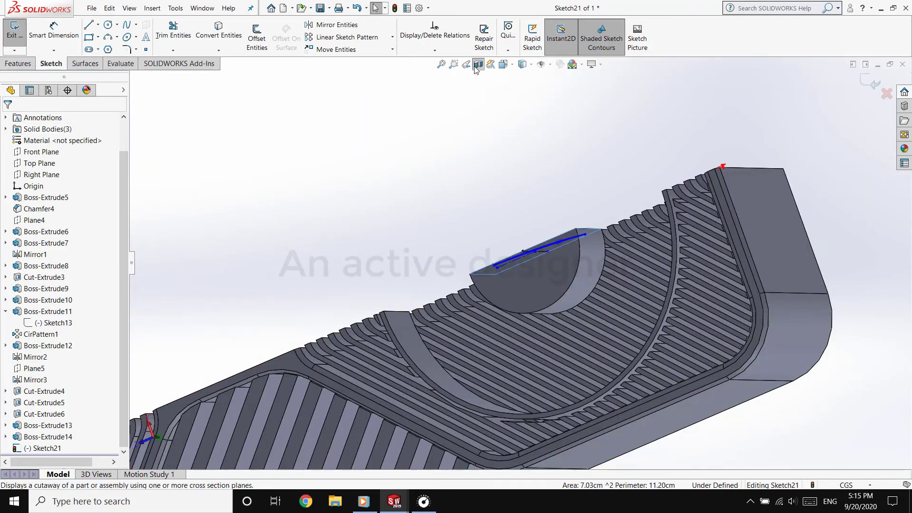
pyautogui.click(478, 64)
pyautogui.moveTo(418, 204); pyautogui.dragTo(489, 161, button='middle')
pyautogui.scroll(-4, 580, 195)
# Extrude the blade profile with the Up To Surface end condition, ending at the recess's circular inner wall
pyautogui.click(18, 63)
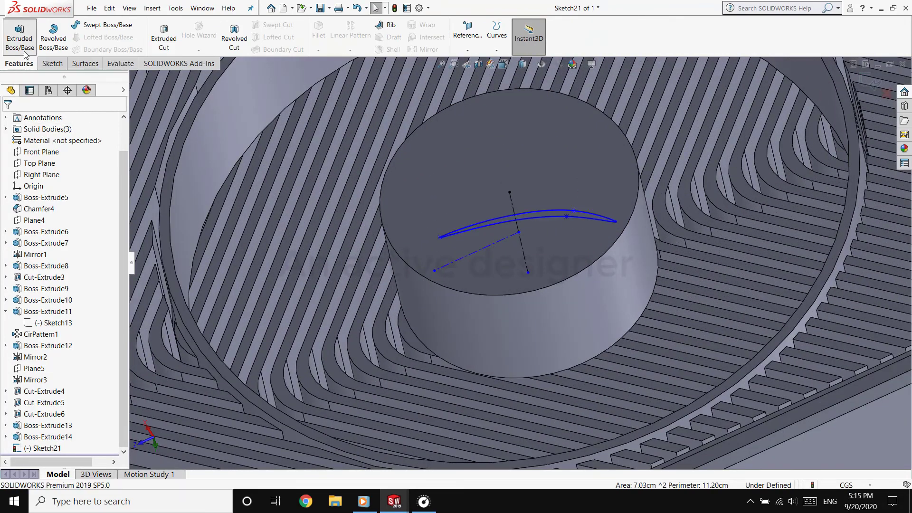
pyautogui.click(19, 36)
pyautogui.scroll(4, 522, 263)
pyautogui.click(69, 187)
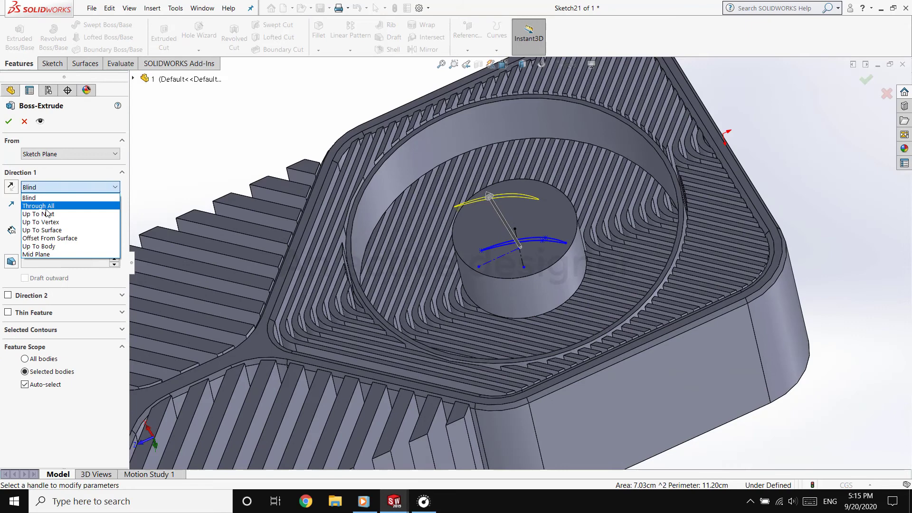
pyautogui.click(69, 230)
pyautogui.click(452, 149)
pyautogui.rightClick(453, 150)
# Circular-pattern the new blade around the hub's circular edge, equally spaced over 360 degrees, lowering the instance count from the default
pyautogui.click(387, 63)
pyautogui.click(469, 45)
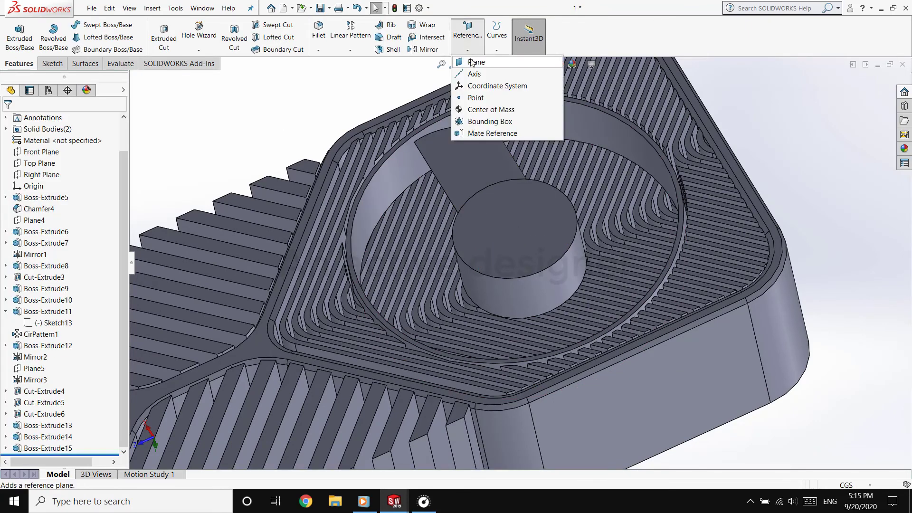
pyautogui.click(350, 50)
pyautogui.click(376, 75)
pyautogui.click(449, 156)
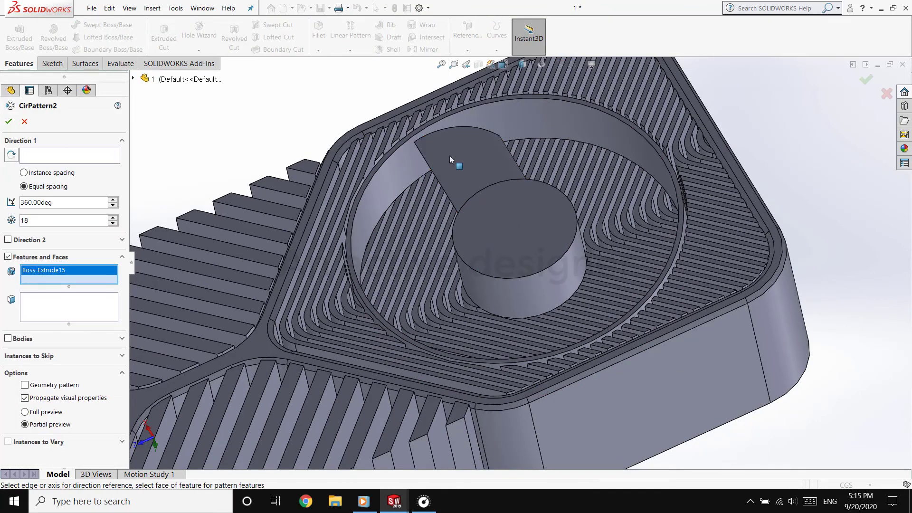
pyautogui.click(455, 248)
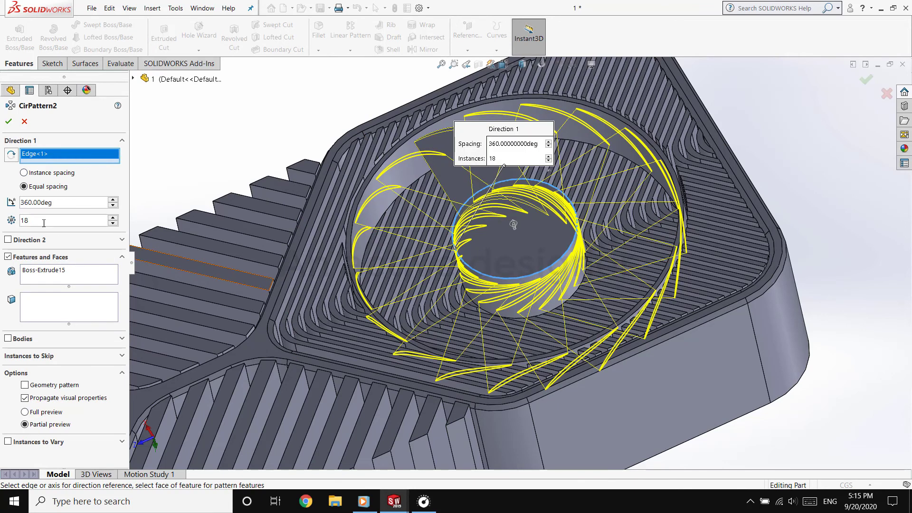
pyautogui.click(113, 224)
pyautogui.click(113, 223)
pyautogui.click(113, 223)
pyautogui.click(9, 121)
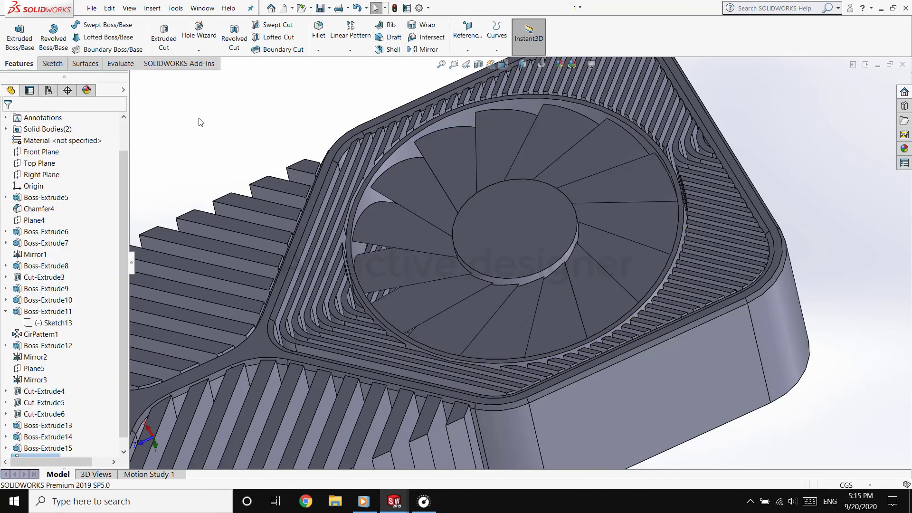
# Turn the realistic shading effect back on in the display
pyautogui.scroll(5, 302, 196)
pyautogui.click(505, 65)
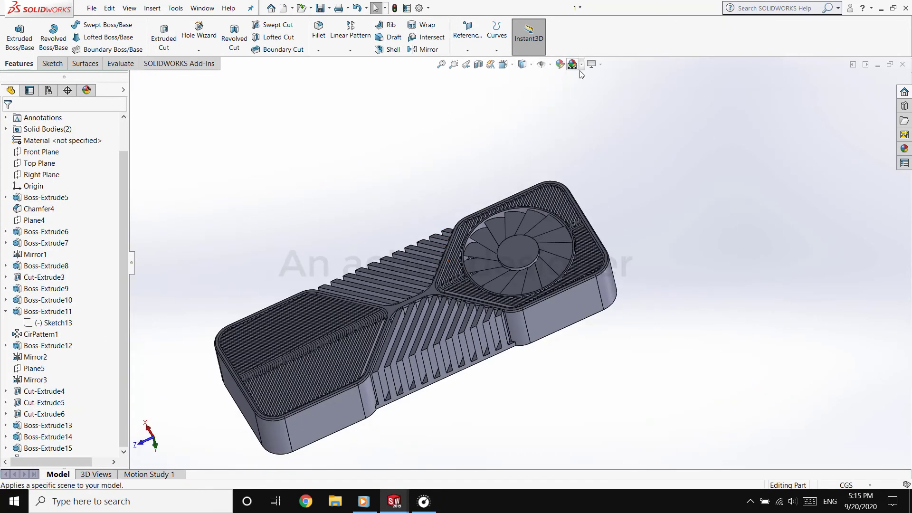
pyautogui.click(600, 65)
pyautogui.click(601, 101)
pyautogui.click(600, 65)
pyautogui.click(576, 143)
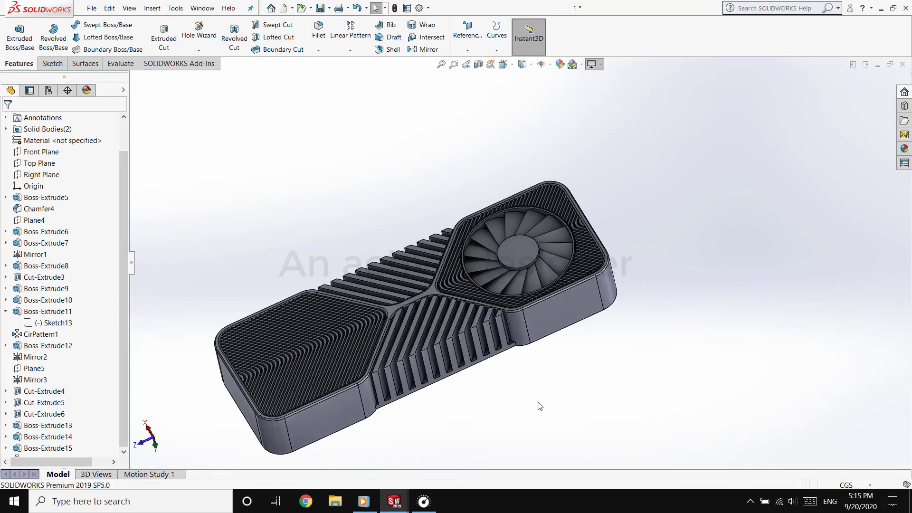
# Inspect the finished card from the side, straight onto its lettered face, and at an angle
pyautogui.moveTo(540, 407); pyautogui.dragTo(399, 81, button='middle')
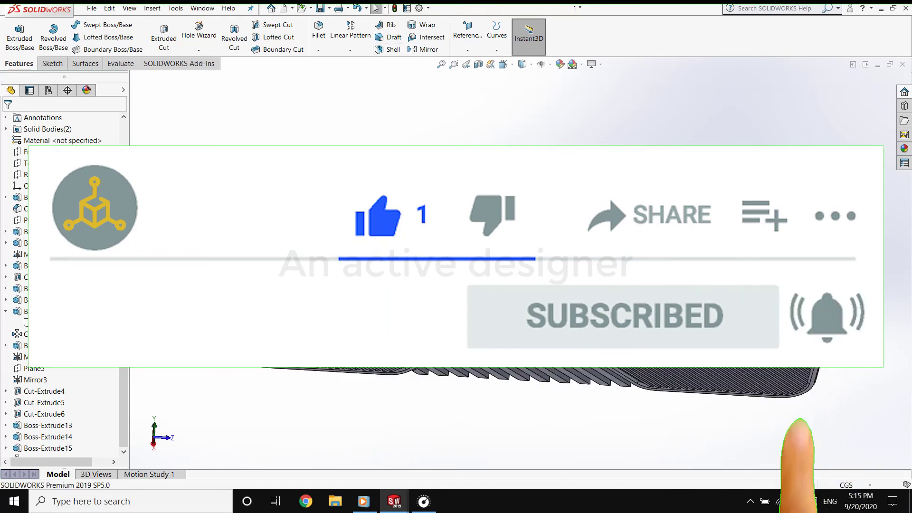
pyautogui.moveTo(404, 176); pyautogui.dragTo(498, 383, button='middle')
pyautogui.click(497, 383)
pyautogui.click(611, 330)
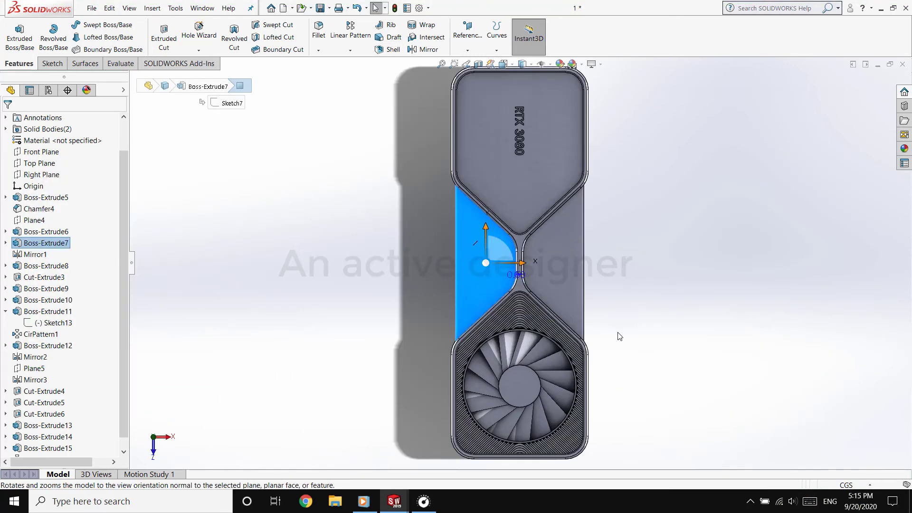
pyautogui.click(619, 334)
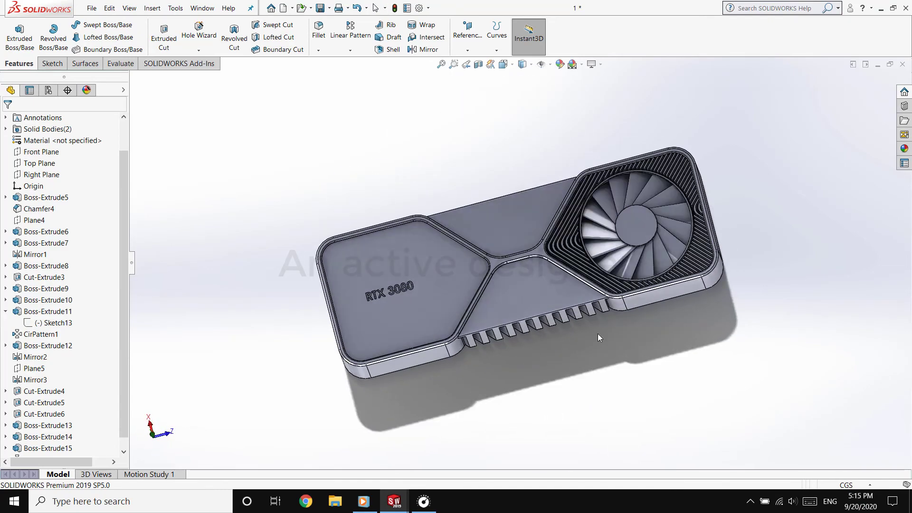